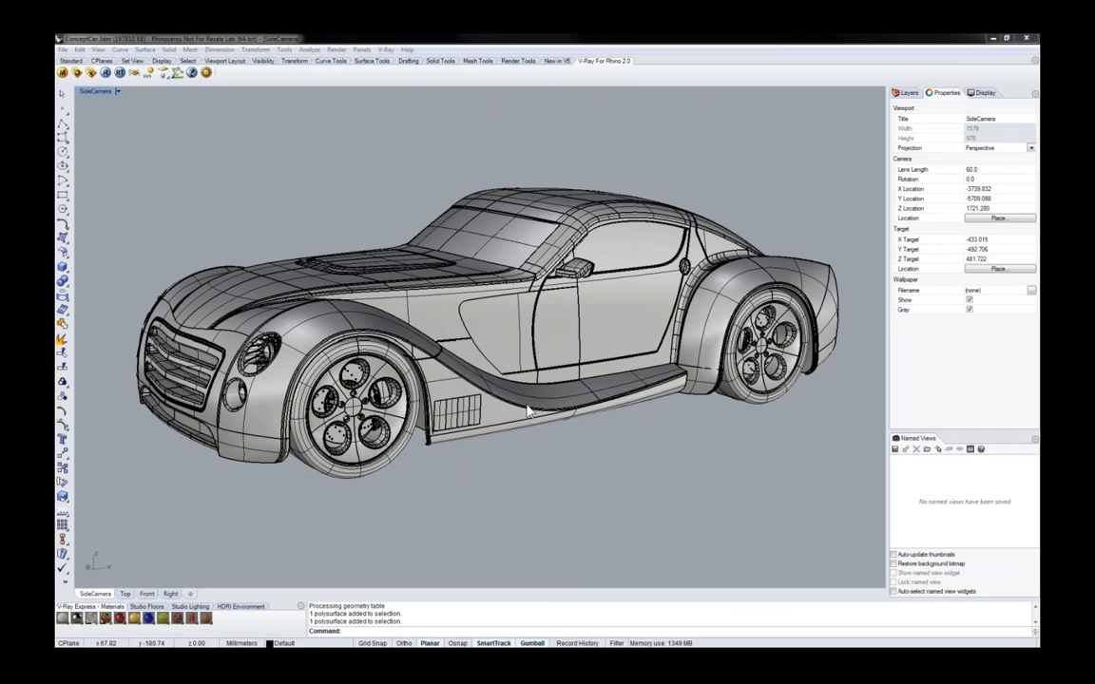
# Start an interactive V-Ray RT render of the car in the SideCamera view
pyautogui.click(470, 303)
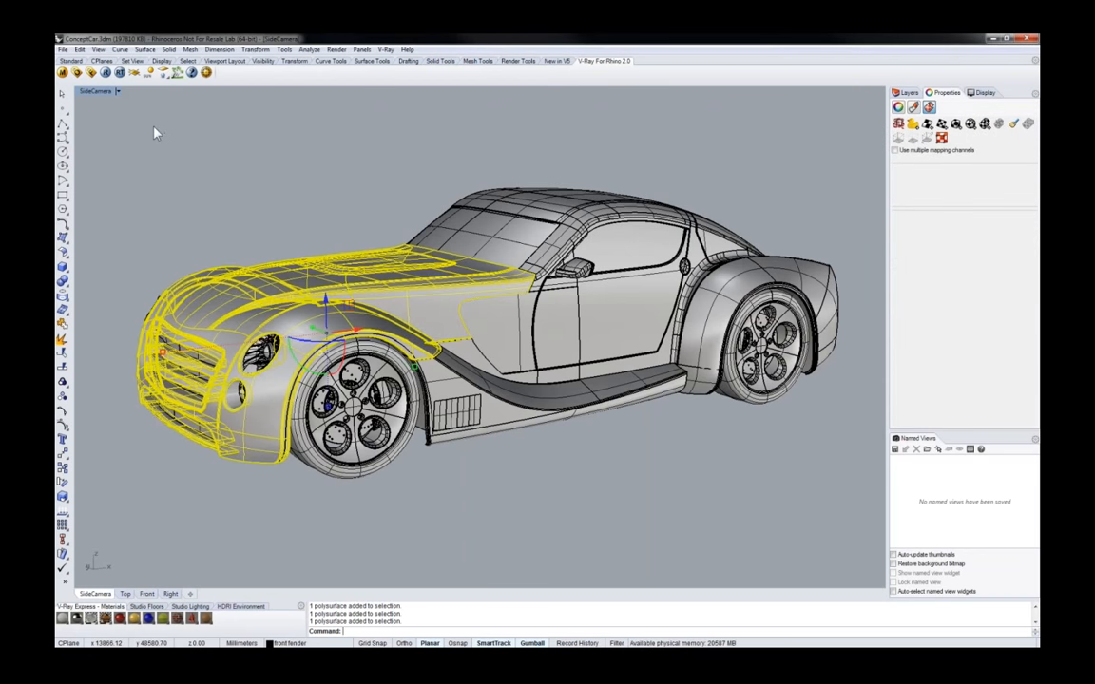
pyautogui.click(115, 72)
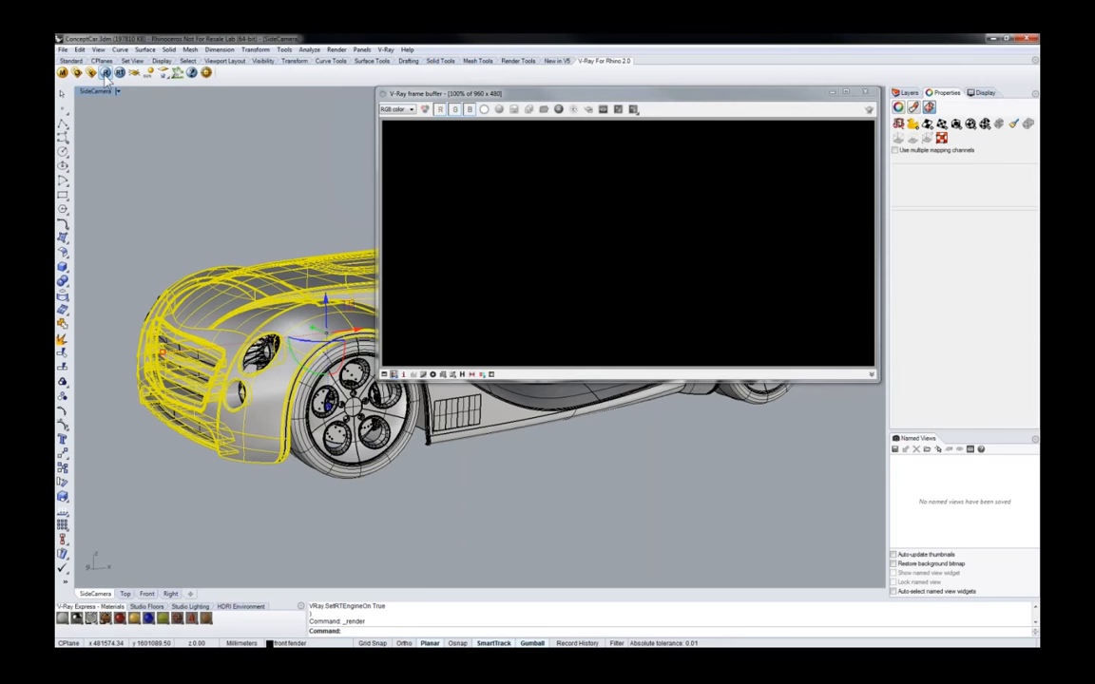
pyautogui.moveTo(456, 94); pyautogui.dragTo(478, 101)
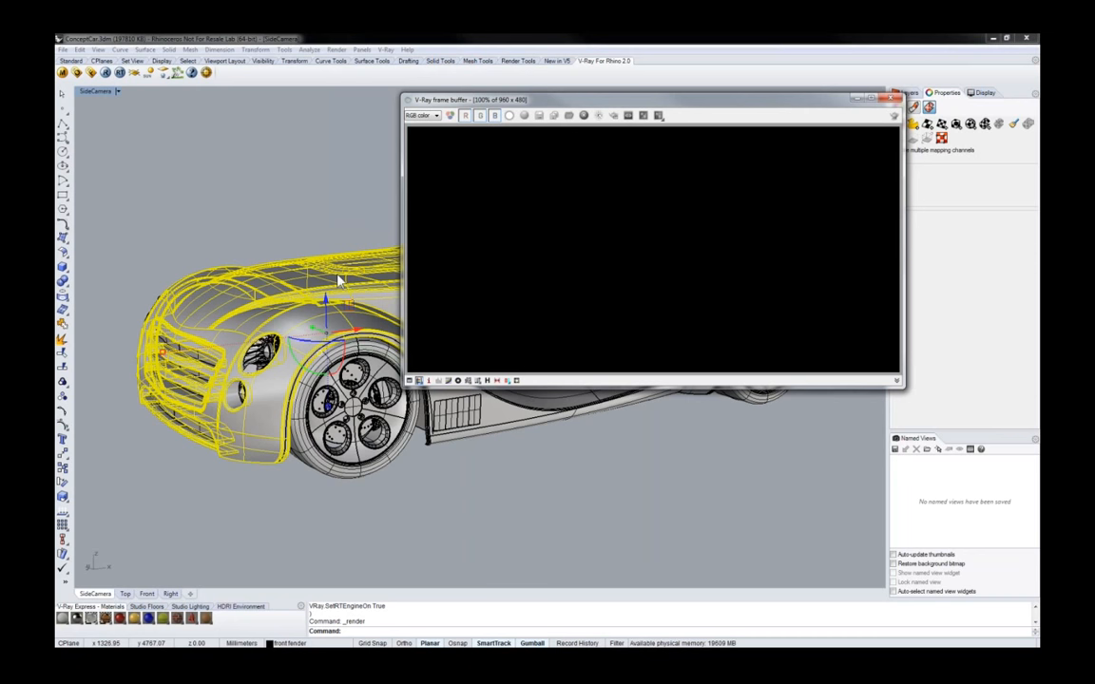
# Check the material override option and its override color in the V-Ray global switches
pyautogui.click(81, 73)
pyautogui.click(205, 129)
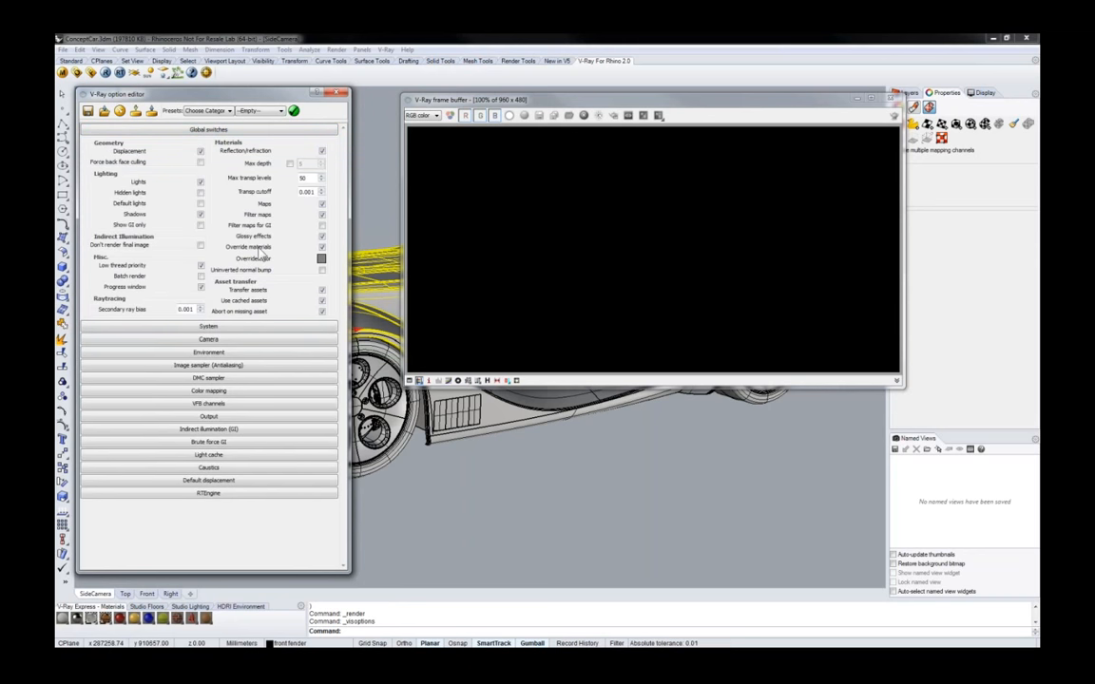
pyautogui.click(322, 259)
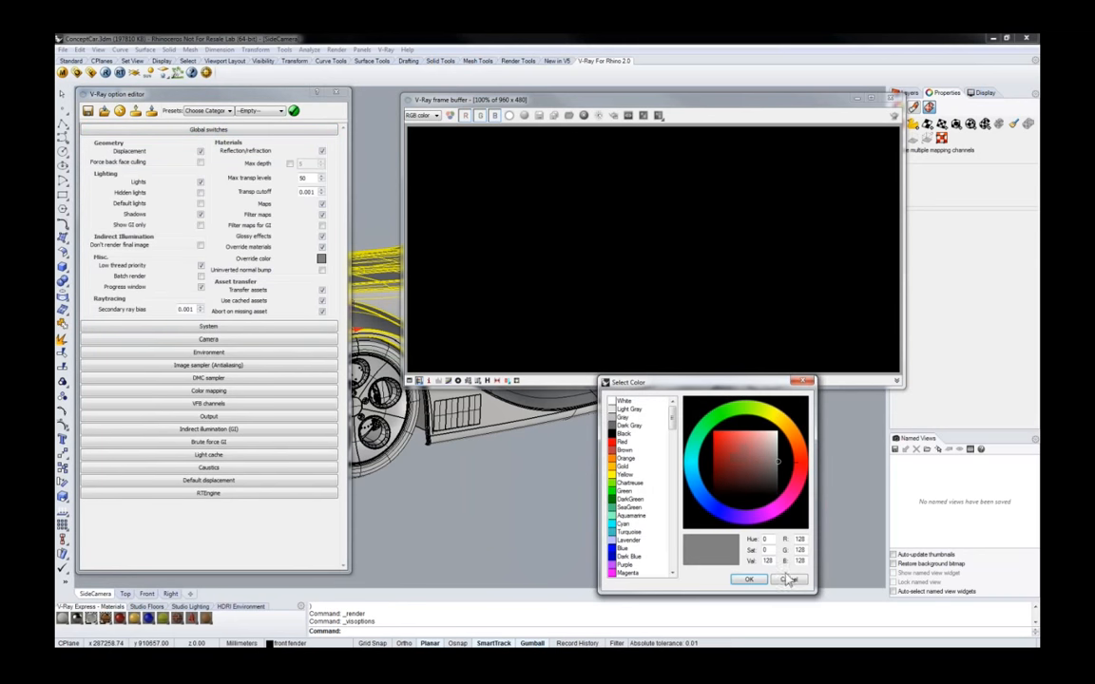
pyautogui.click(788, 580)
pyautogui.click(335, 93)
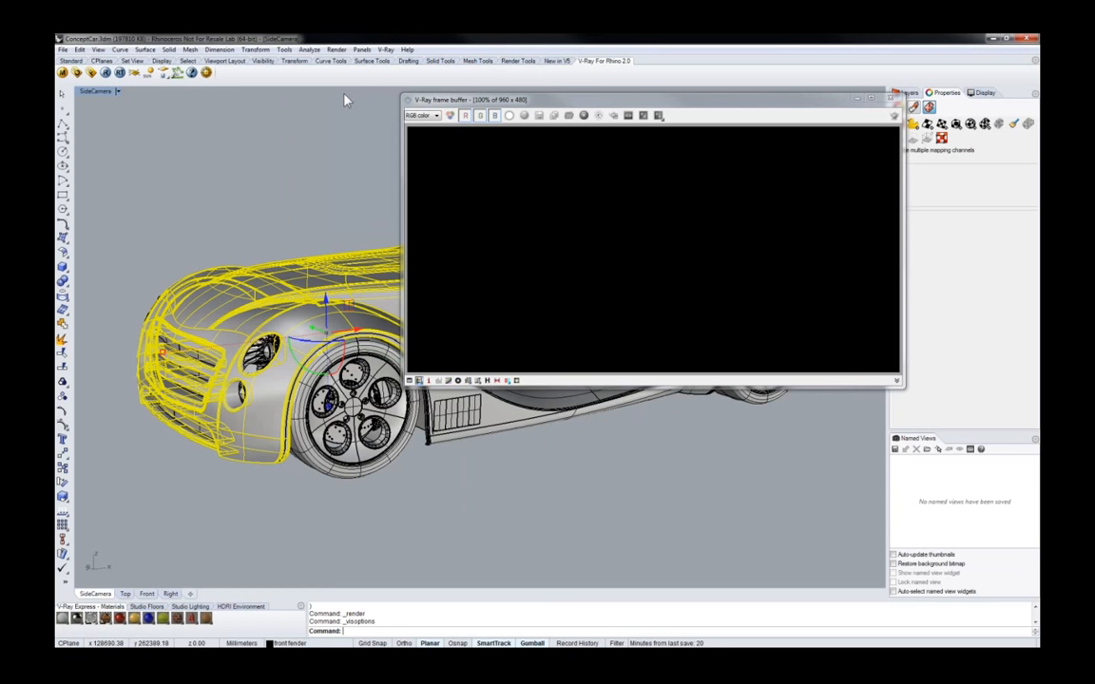
# Place a V-Ray dome light beside the car's front end and open its light settings
pyautogui.moveTo(466, 104); pyautogui.dragTo(446, 110)
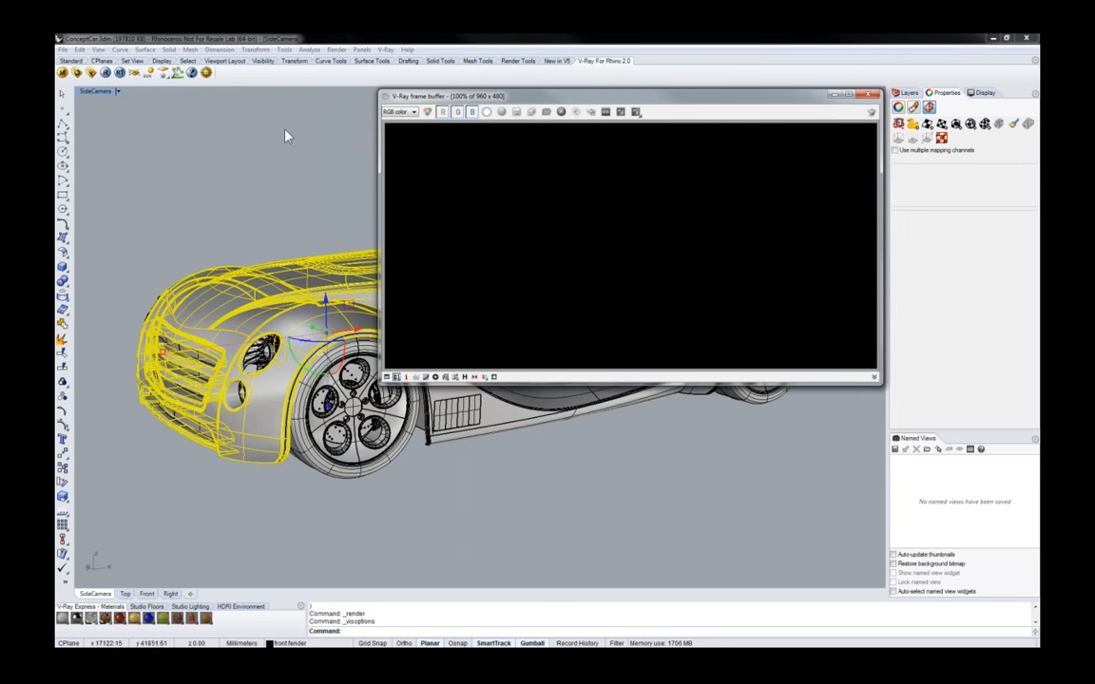
pyautogui.click(166, 75)
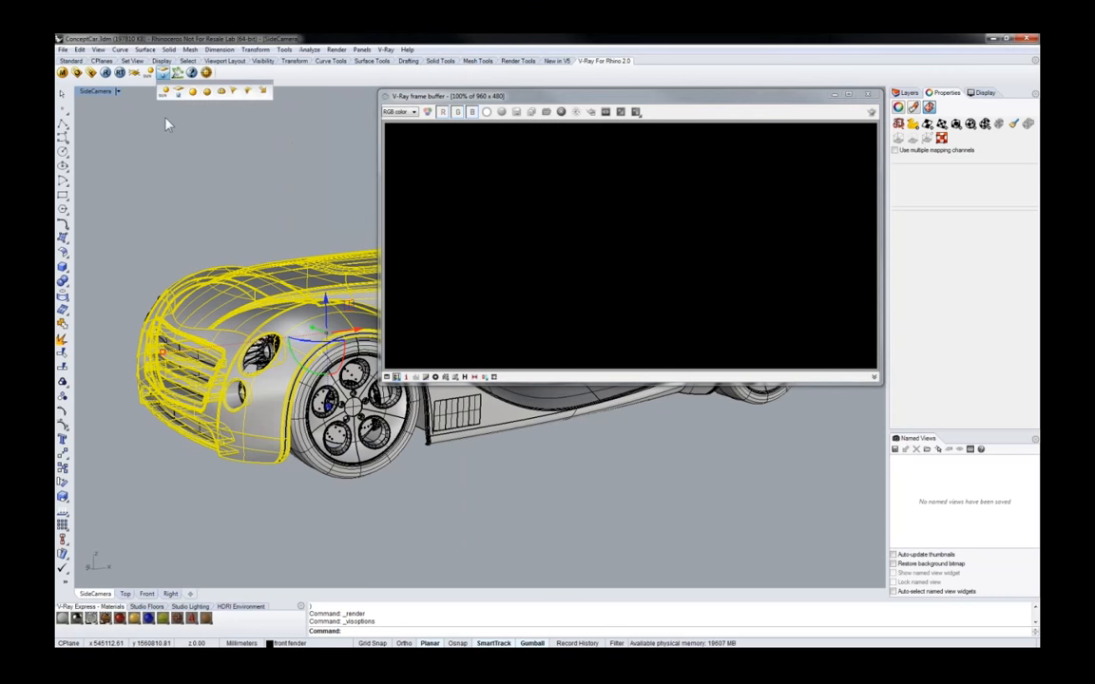
pyautogui.click(220, 92)
pyautogui.click(123, 481)
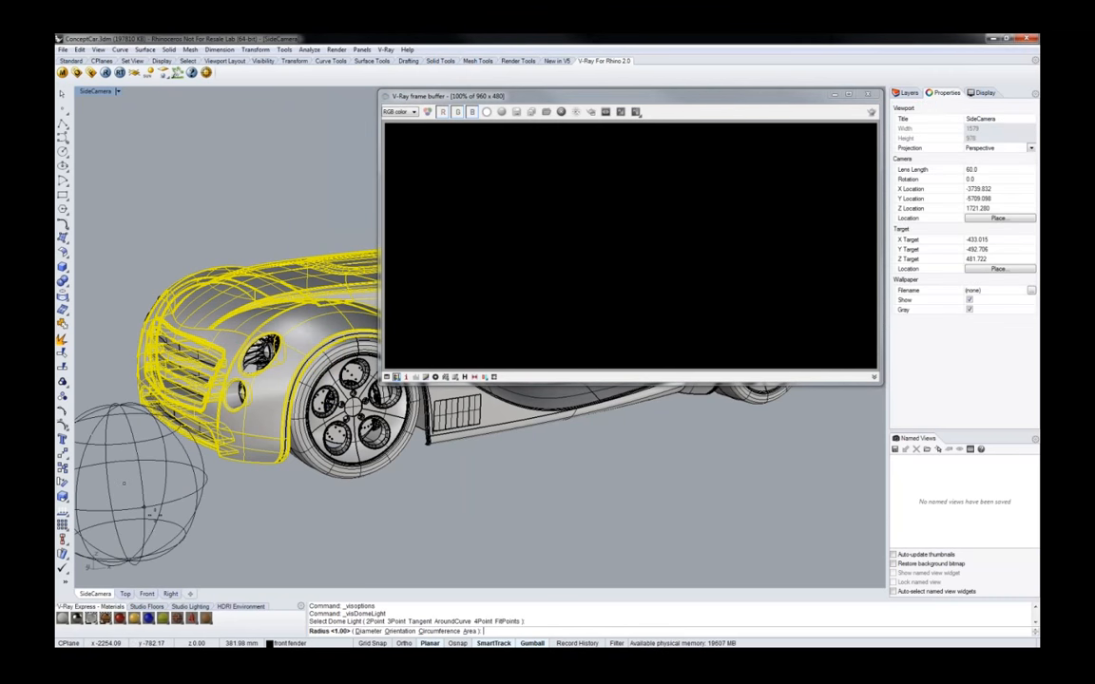
pyautogui.click(153, 516)
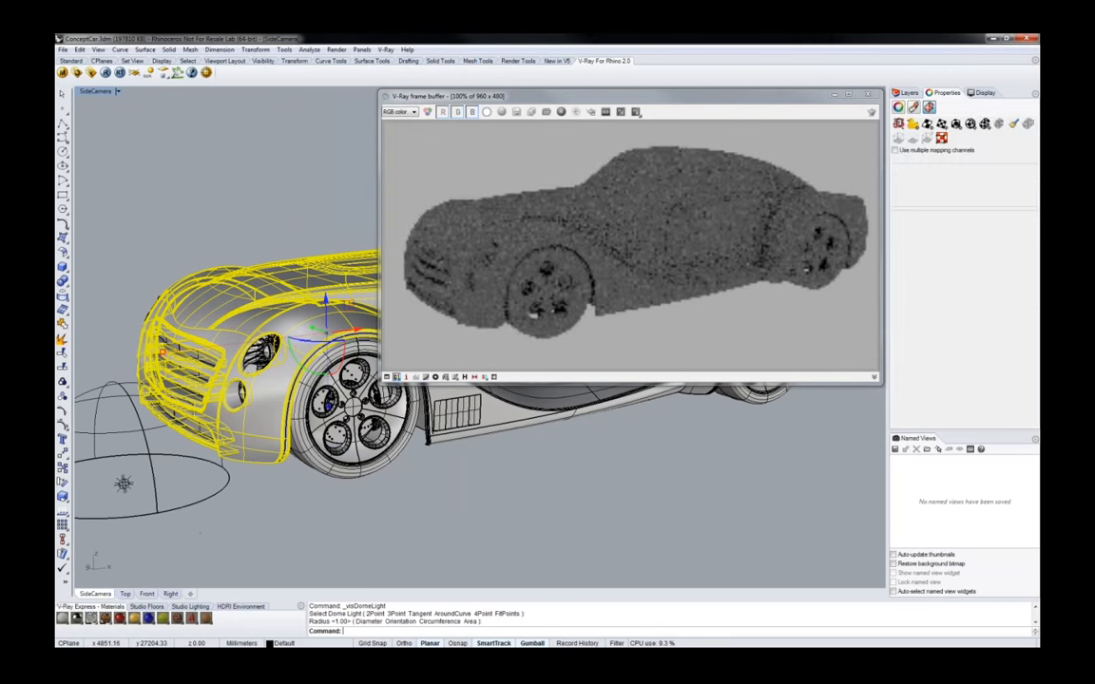
pyautogui.press('Escape')
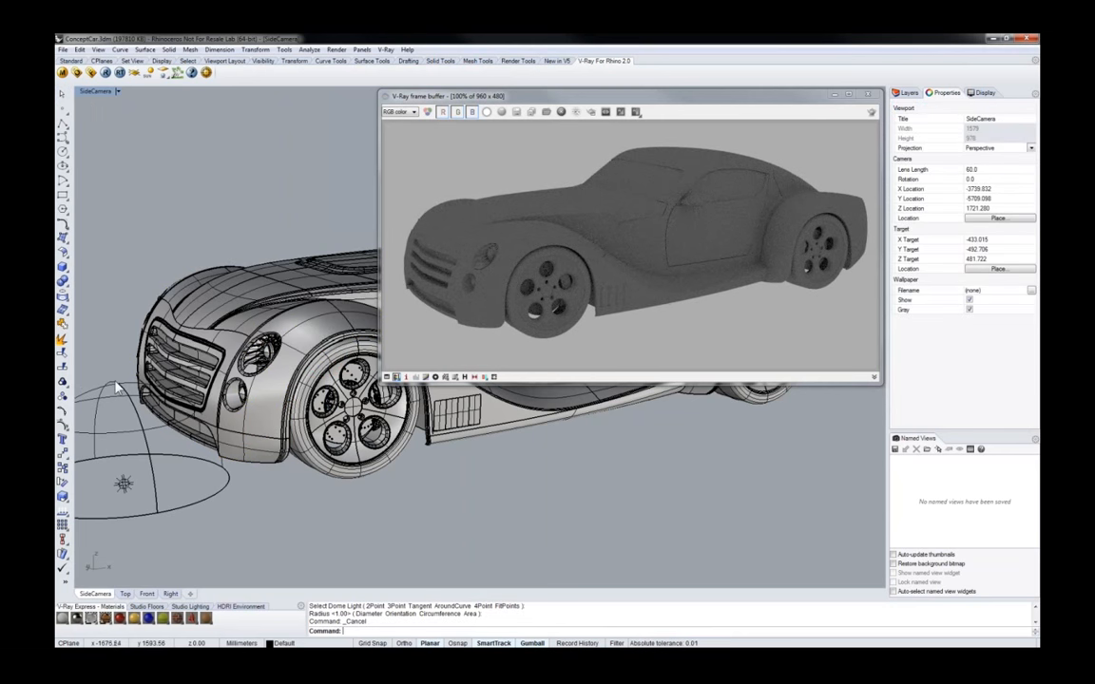
pyautogui.click(116, 387)
pyautogui.click(944, 106)
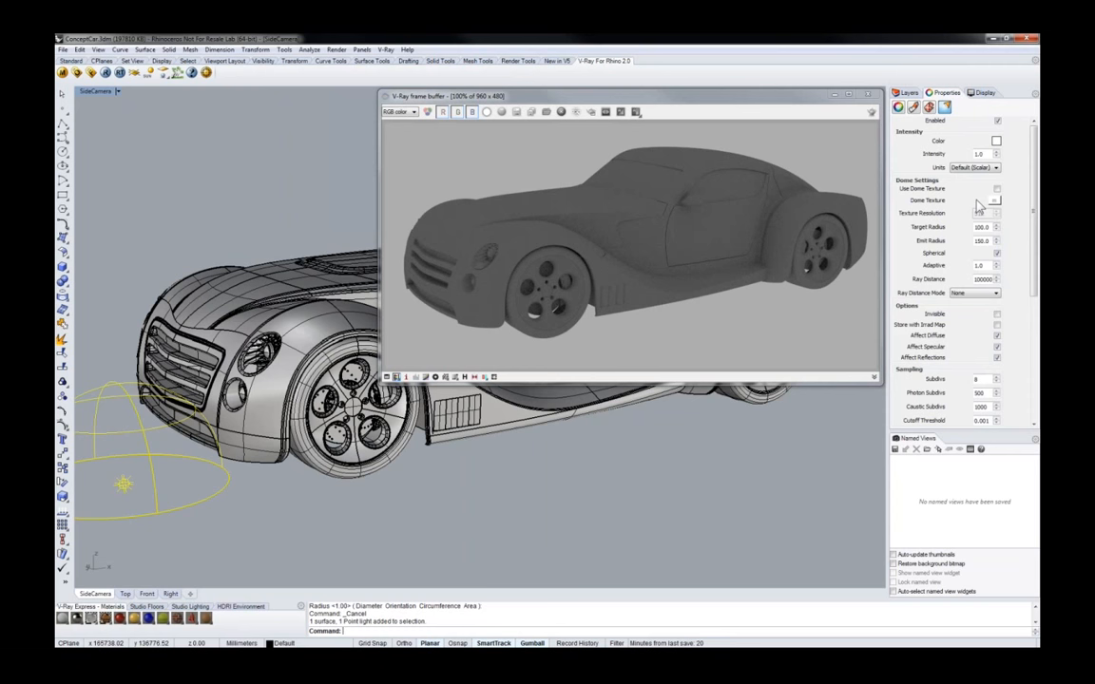
# Try the dome light with Spherical off and Invisible on, and restore both options
pyautogui.click(997, 254)
pyautogui.moveTo(380, 504); pyautogui.dragTo(296, 466, button='right')
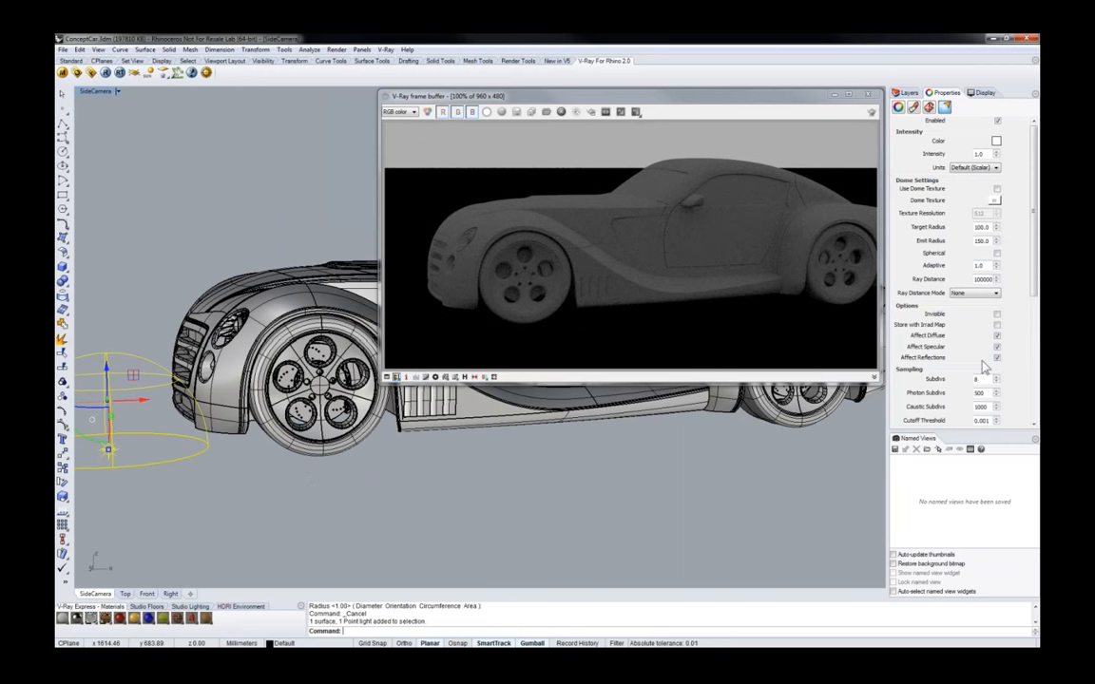
pyautogui.click(997, 315)
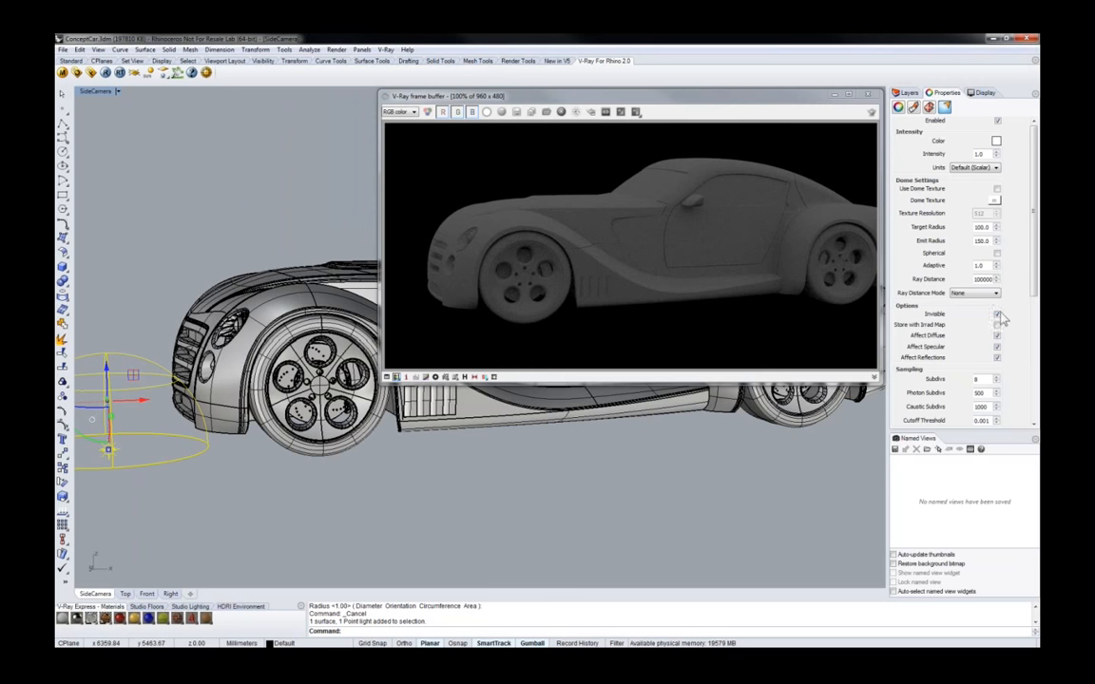
pyautogui.click(997, 253)
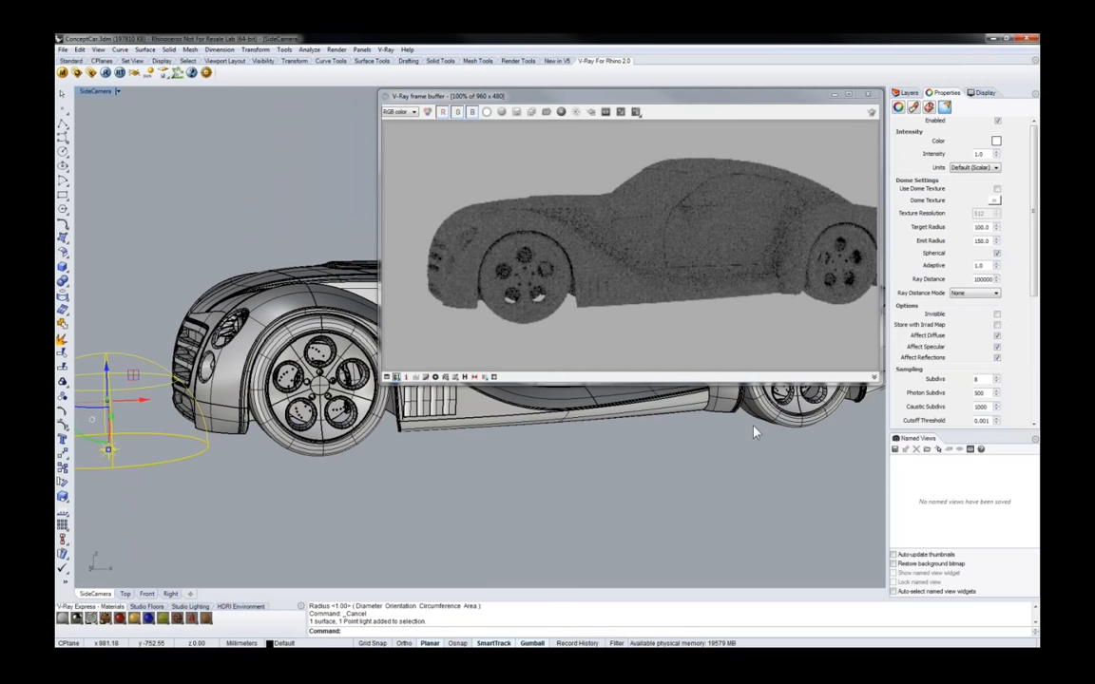
# Set the dome light's intensity to 3.0
pyautogui.moveTo(420, 464); pyautogui.dragTo(461, 473, button='right')
pyautogui.moveTo(544, 462)
pyautogui.keyDown('shift'); pyautogui.mouseDown(button='right')
pyautogui.moveTo(512, 464)
pyautogui.moveTo(563, 459)
pyautogui.mouseUp(button='right'); pyautogui.keyUp('shift')
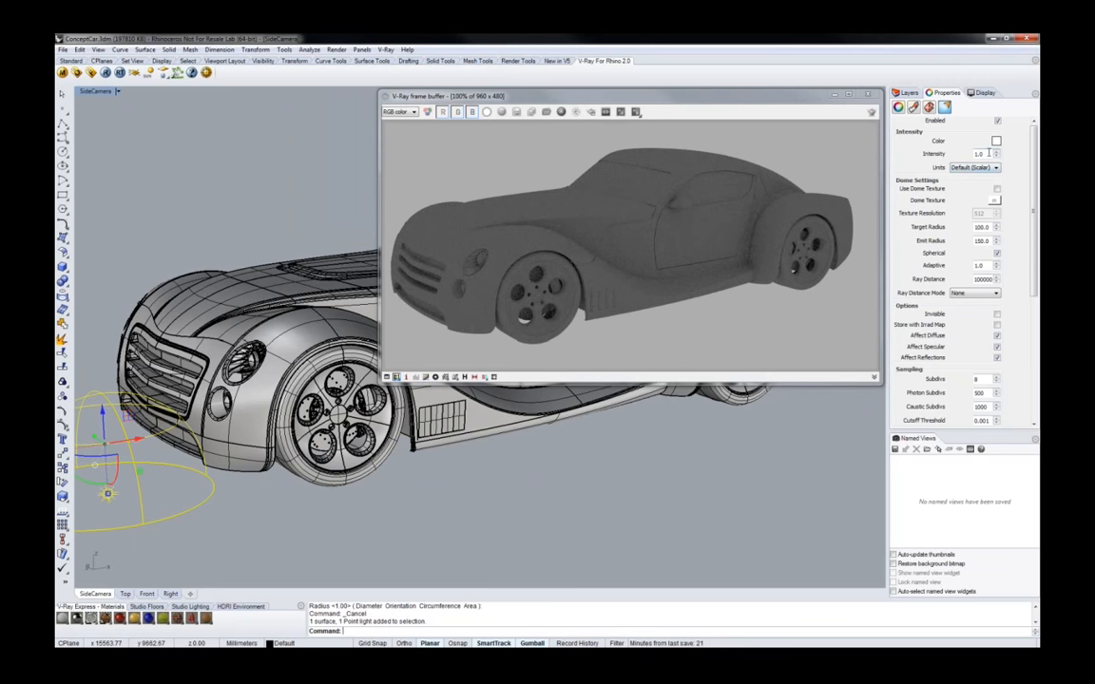
pyautogui.moveTo(989, 153); pyautogui.dragTo(930, 161)
pyautogui.write('3')
pyautogui.press('Return')
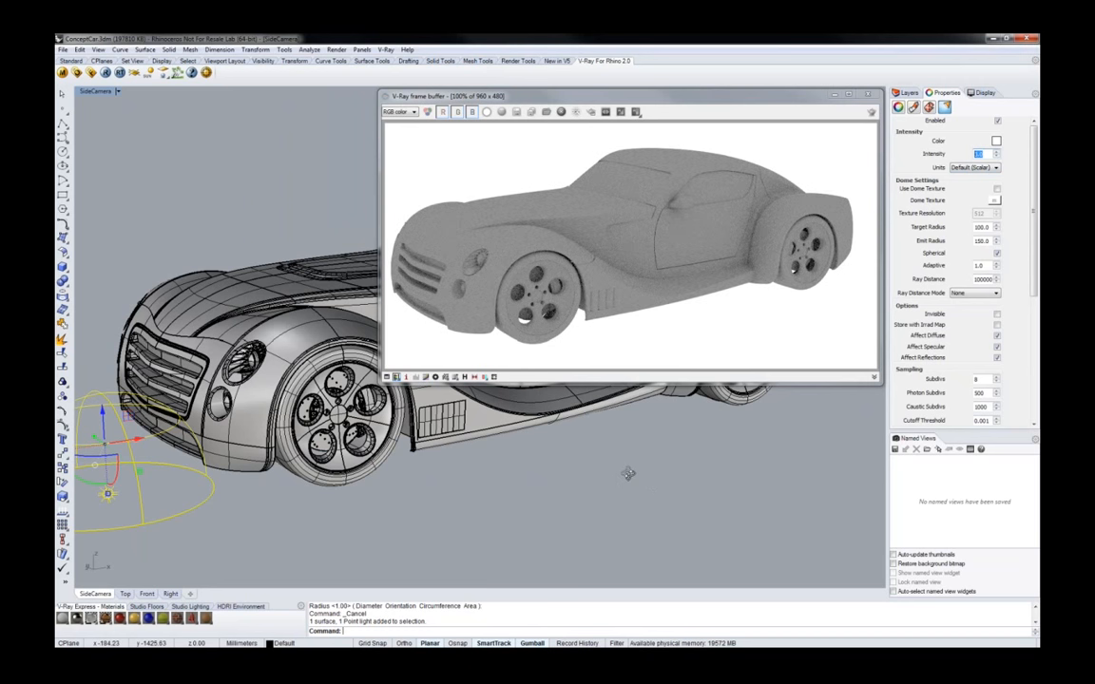
pyautogui.moveTo(629, 474); pyautogui.dragTo(613, 453, button='right')
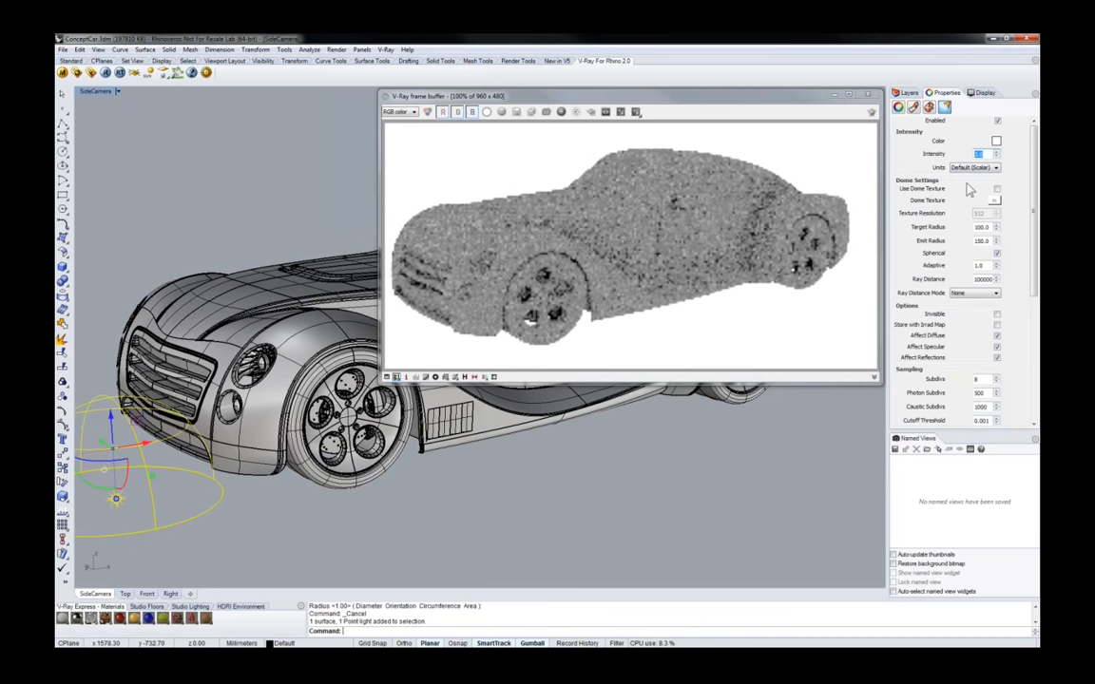
# Tint the dome light pale blue, RGB 221, 247, 255
pyautogui.click(997, 140)
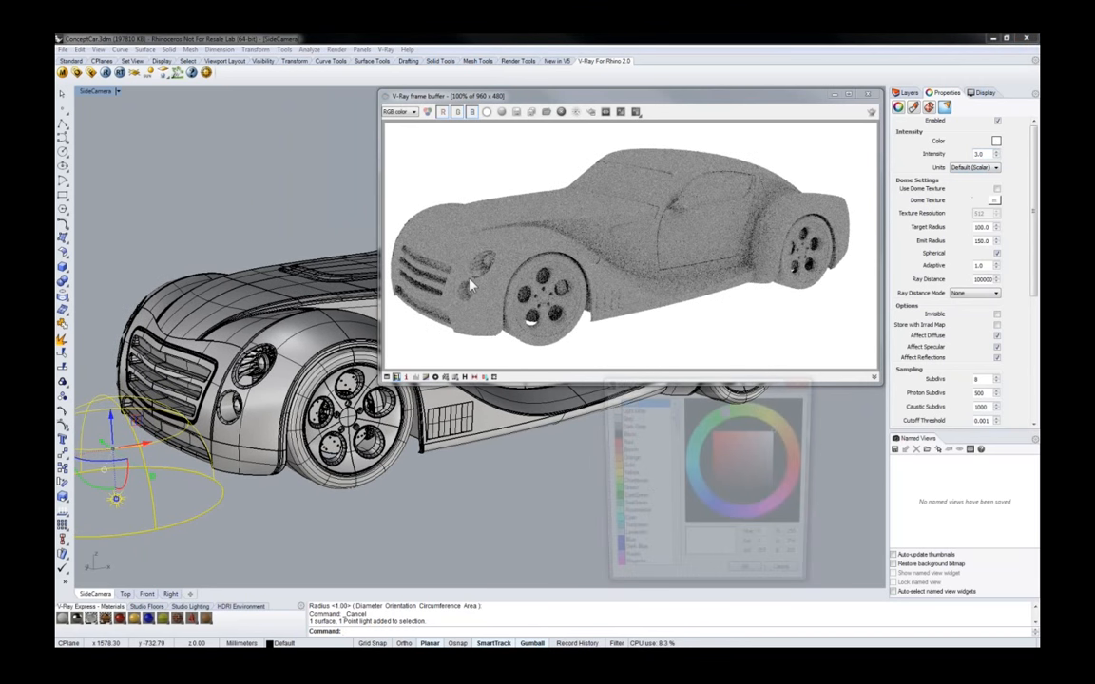
pyautogui.click(698, 480)
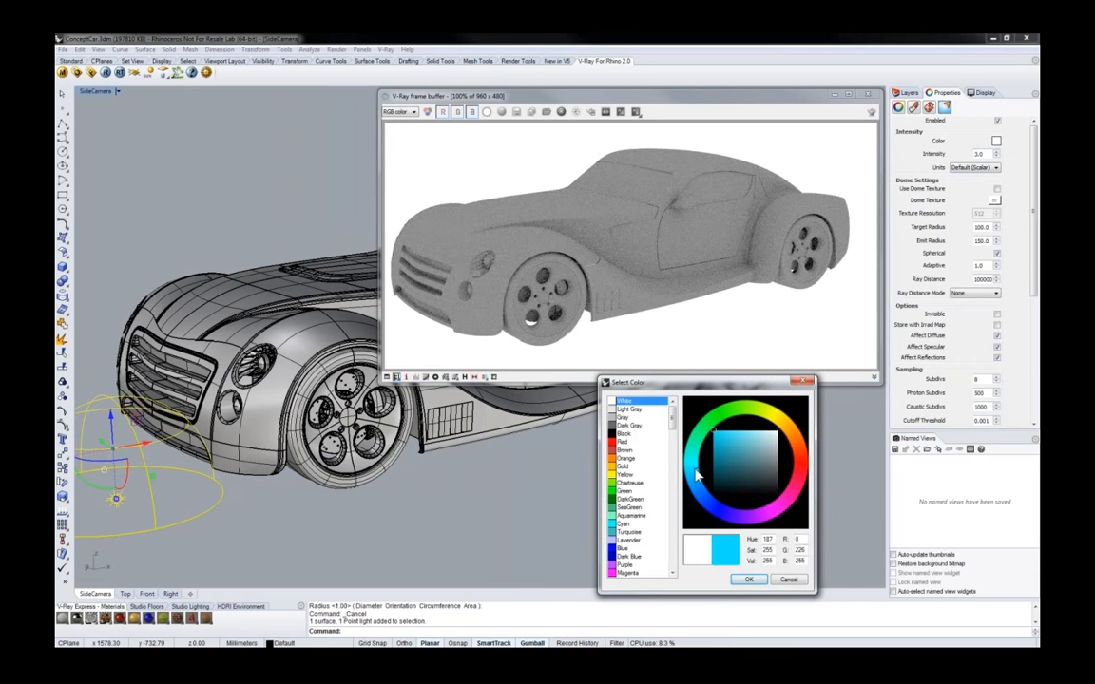
pyautogui.click(768, 434)
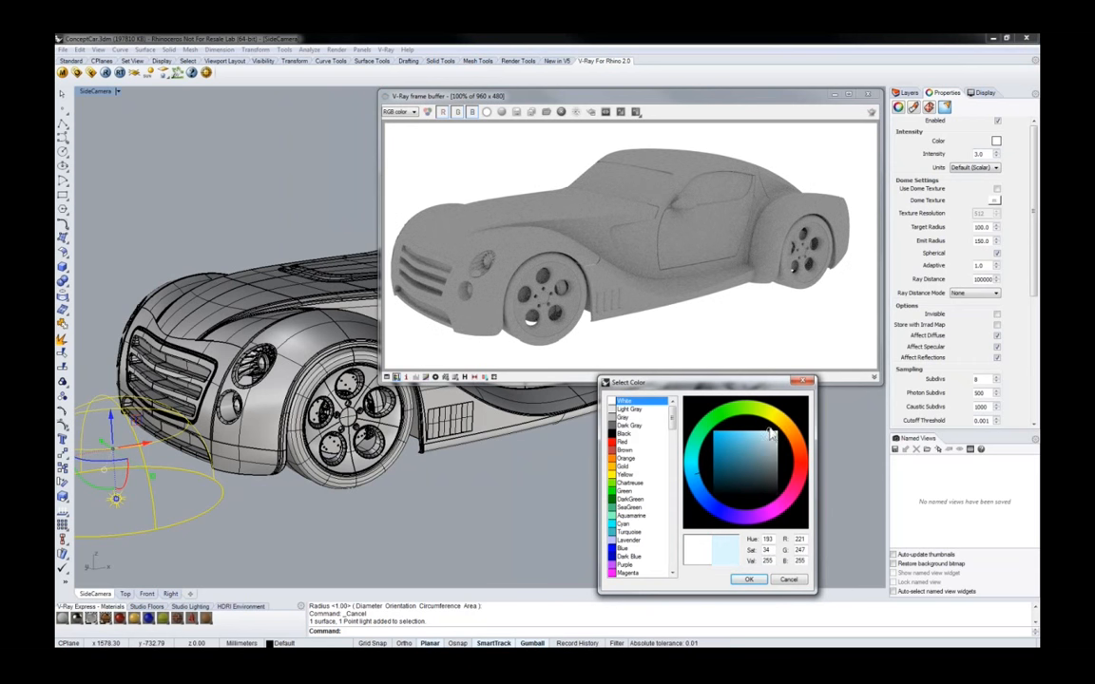
pyautogui.click(750, 580)
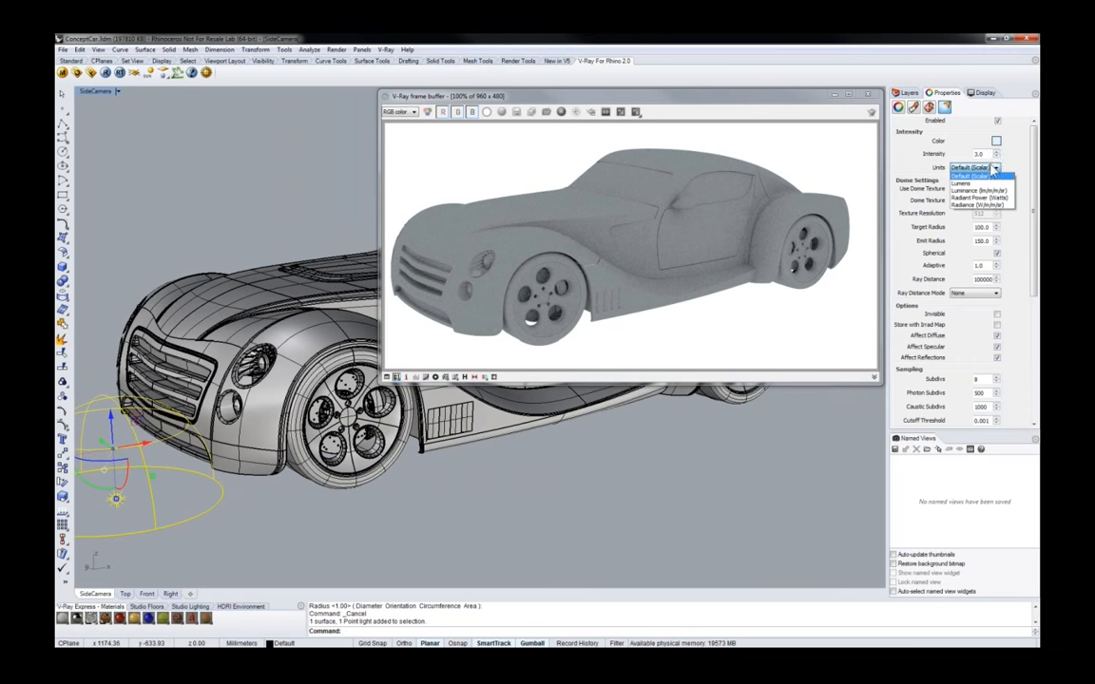
# Return the dome light's color to pure white
pyautogui.click(996, 142)
pyautogui.moveTo(762, 432); pyautogui.dragTo(813, 415)
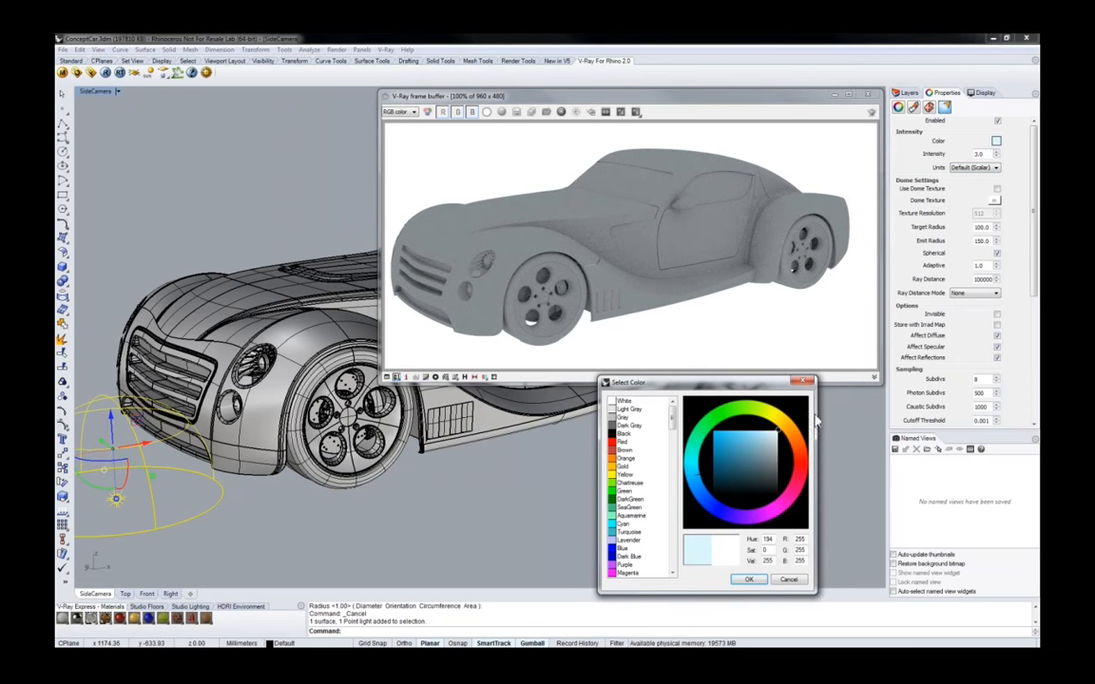
pyautogui.click(748, 580)
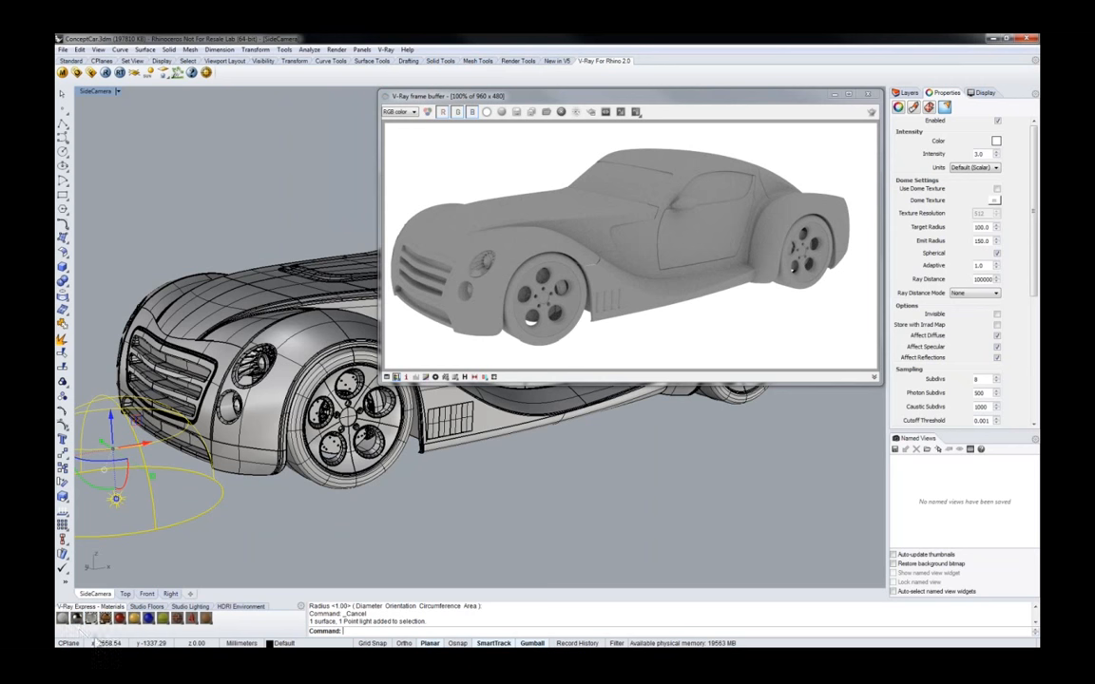
# Browse the material swatch collections in V-Ray Express
pyautogui.click(65, 619)
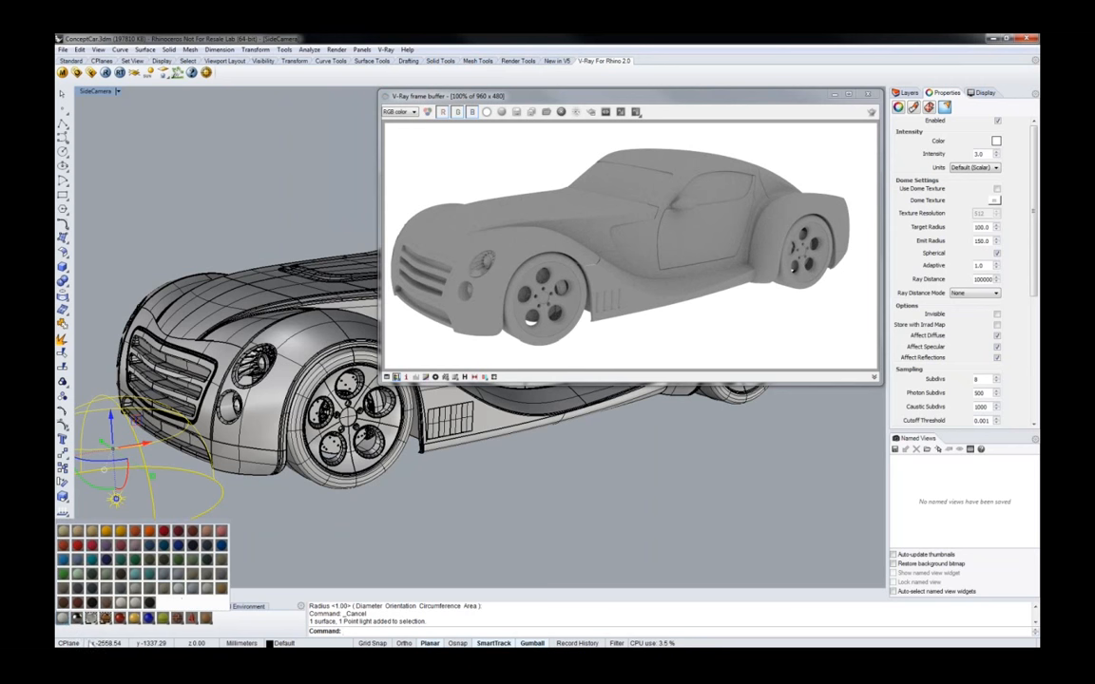
pyautogui.click(82, 622)
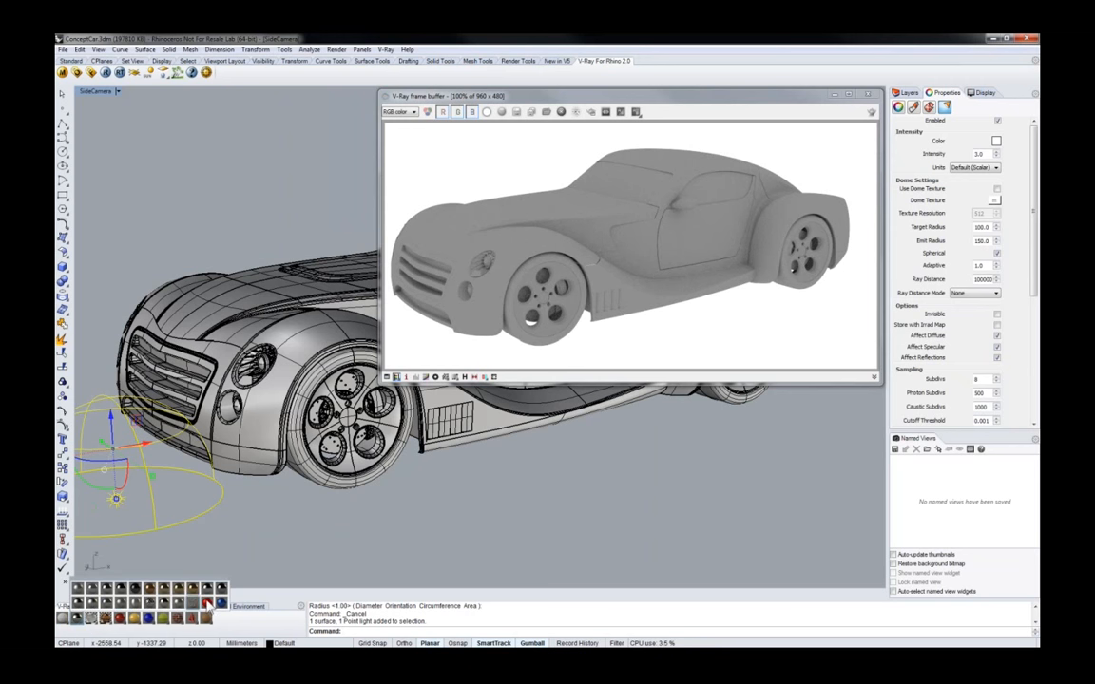
pyautogui.click(95, 625)
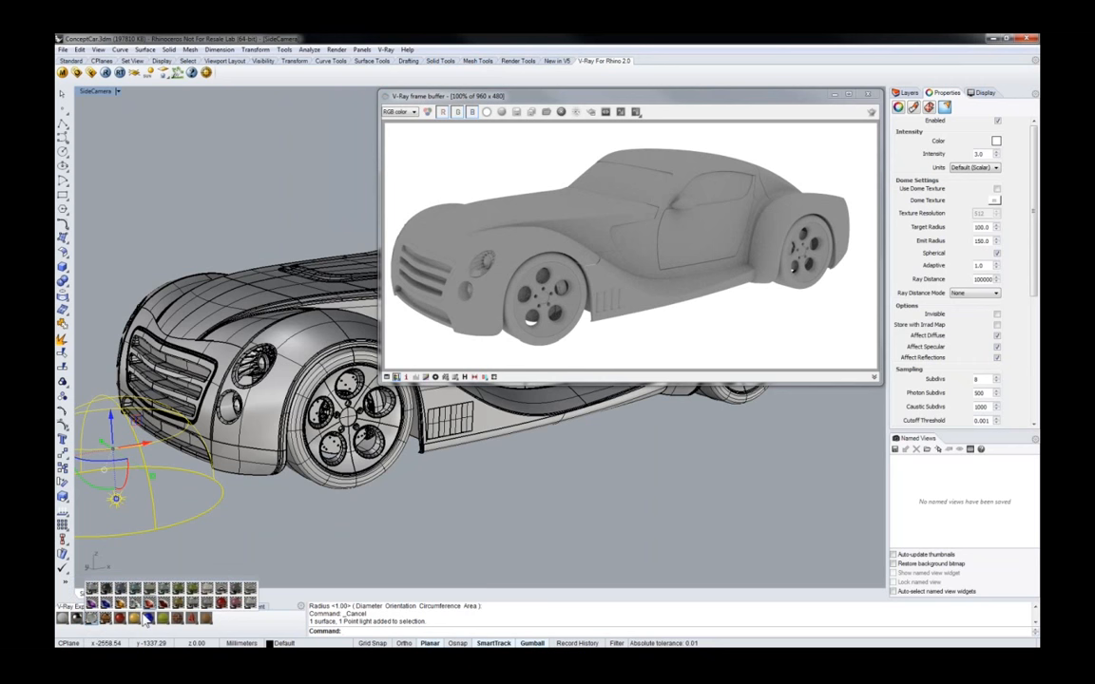
pyautogui.click(121, 623)
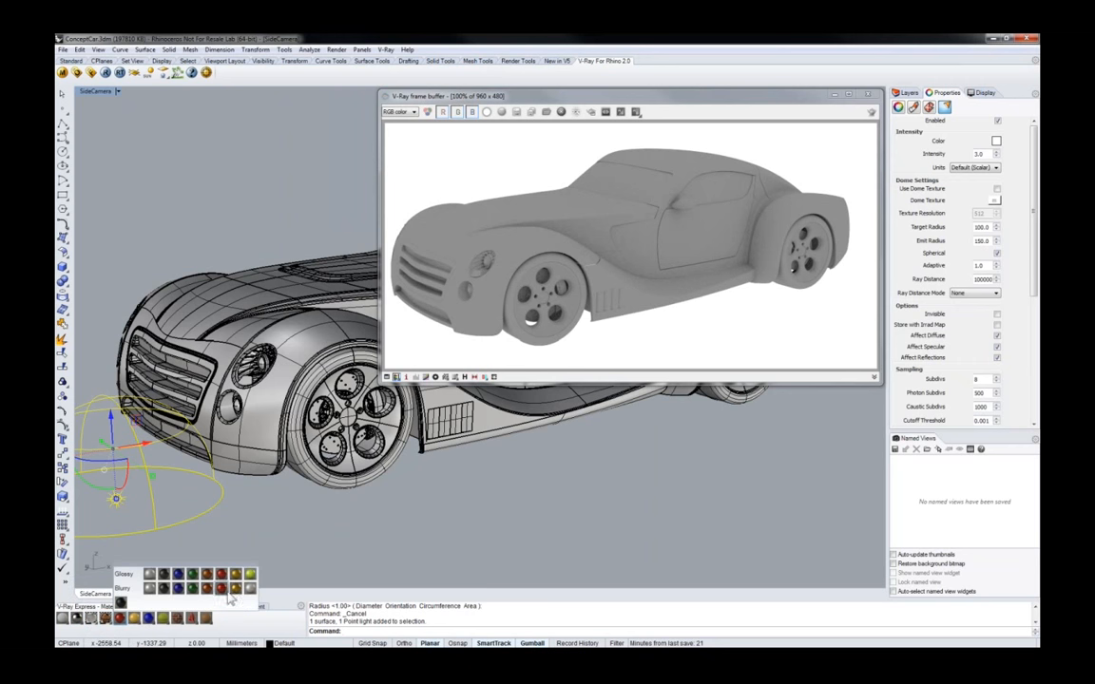
pyautogui.click(138, 623)
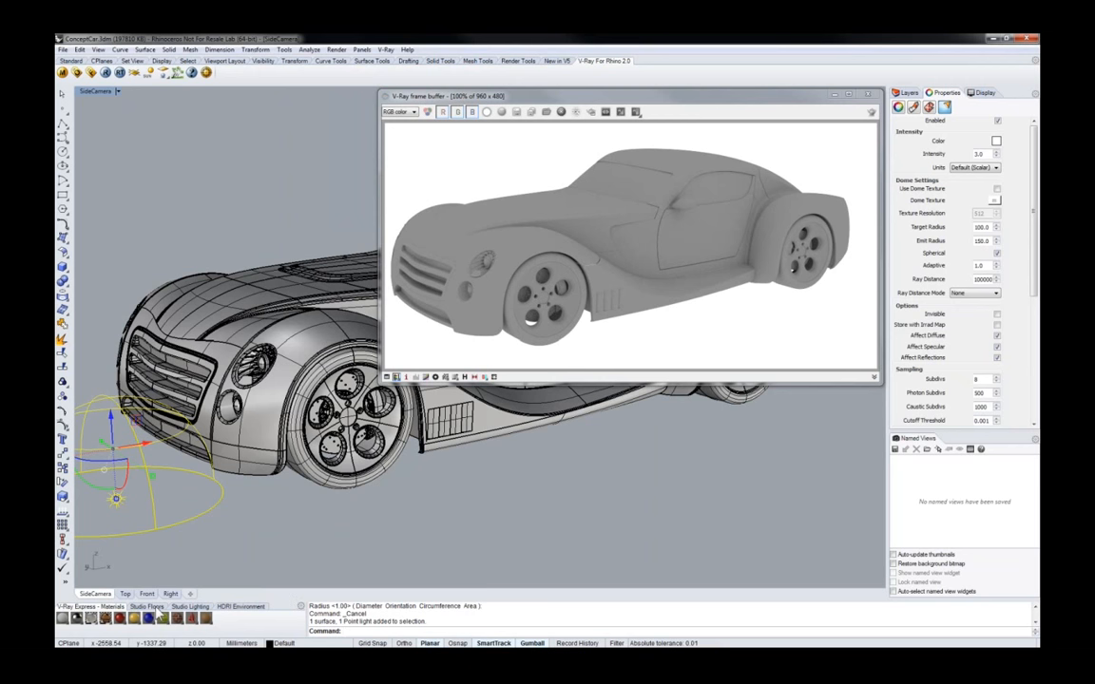
# Import the L_Studio_Wall studio floor around the car and check its entry in the layer list
pyautogui.click(154, 608)
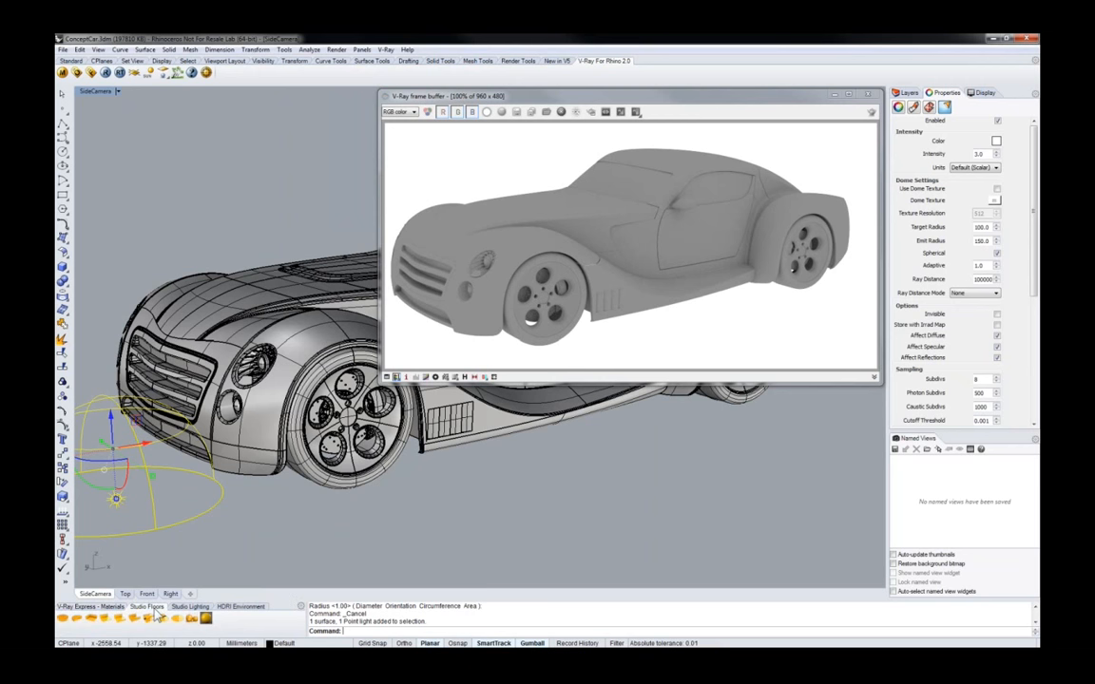
pyautogui.click(91, 619)
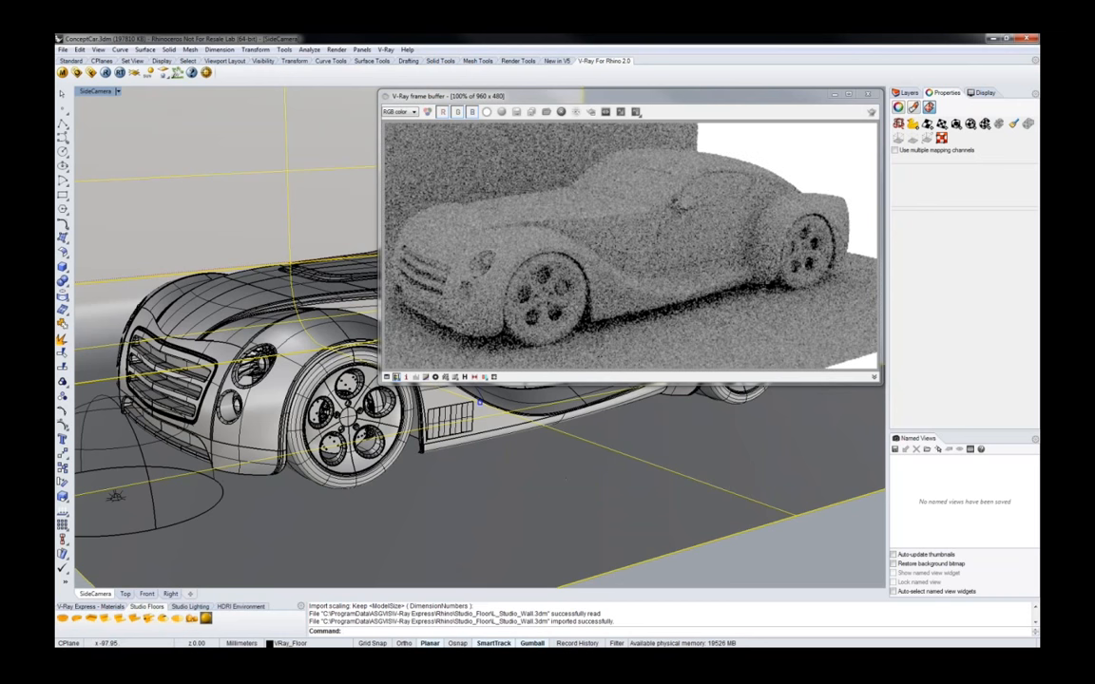
pyautogui.moveTo(579, 453); pyautogui.dragTo(466, 487, button='right')
pyautogui.scroll(-4, 537, 461)
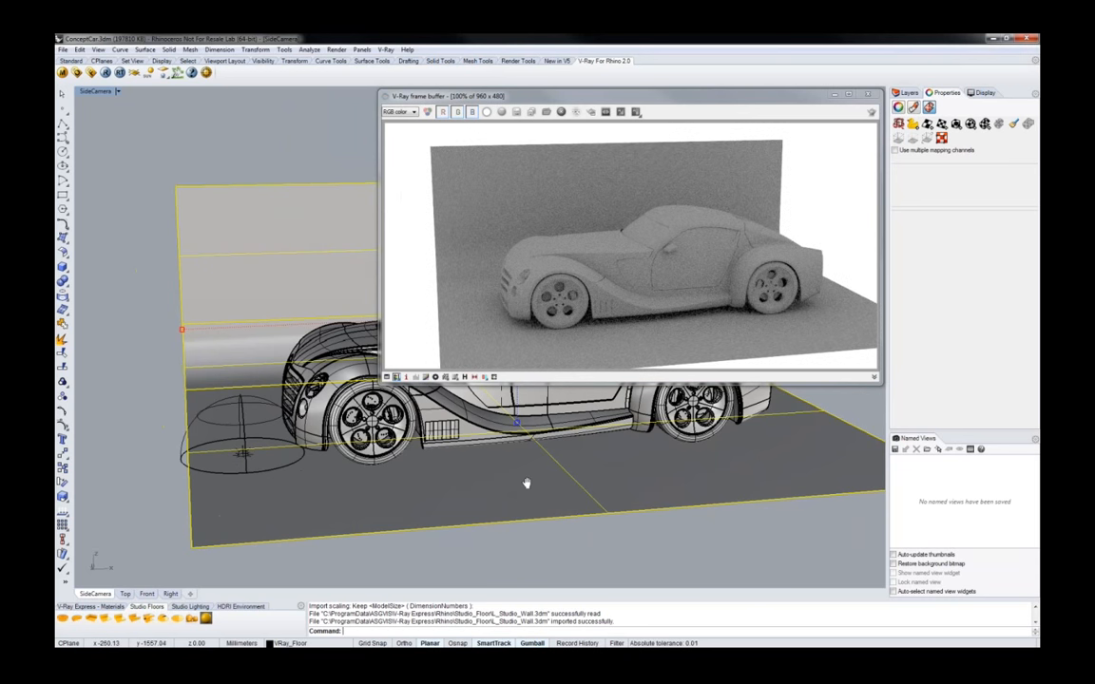
pyautogui.keyDown('shift'); pyautogui.moveTo(526, 483); pyautogui.dragTo(513, 484, button='right'); pyautogui.keyUp('shift')
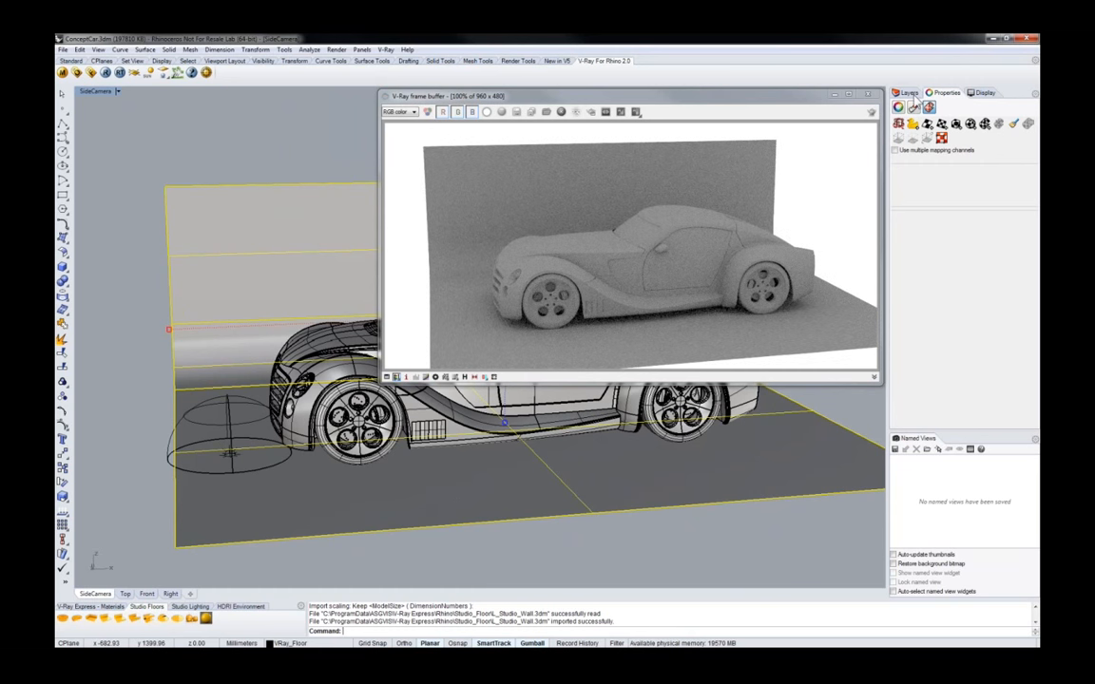
pyautogui.click(908, 94)
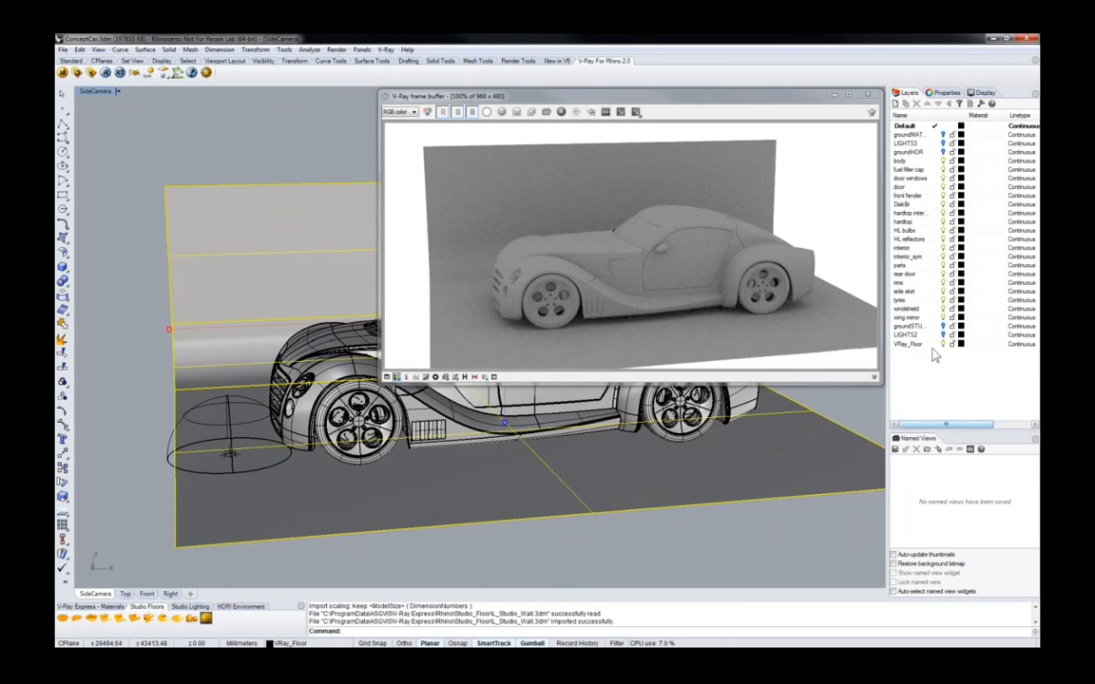
pyautogui.click(944, 92)
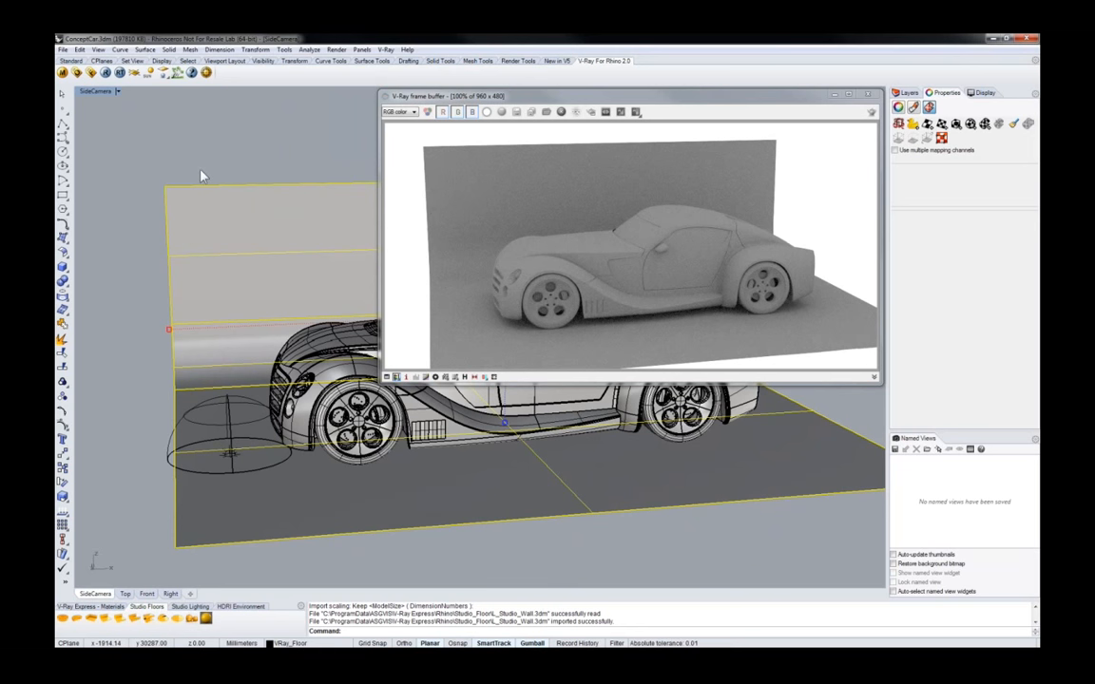
# Swap the current studio floor for the S_Studio_Wall version and look over how it surrounds the car
pyautogui.click(230, 145)
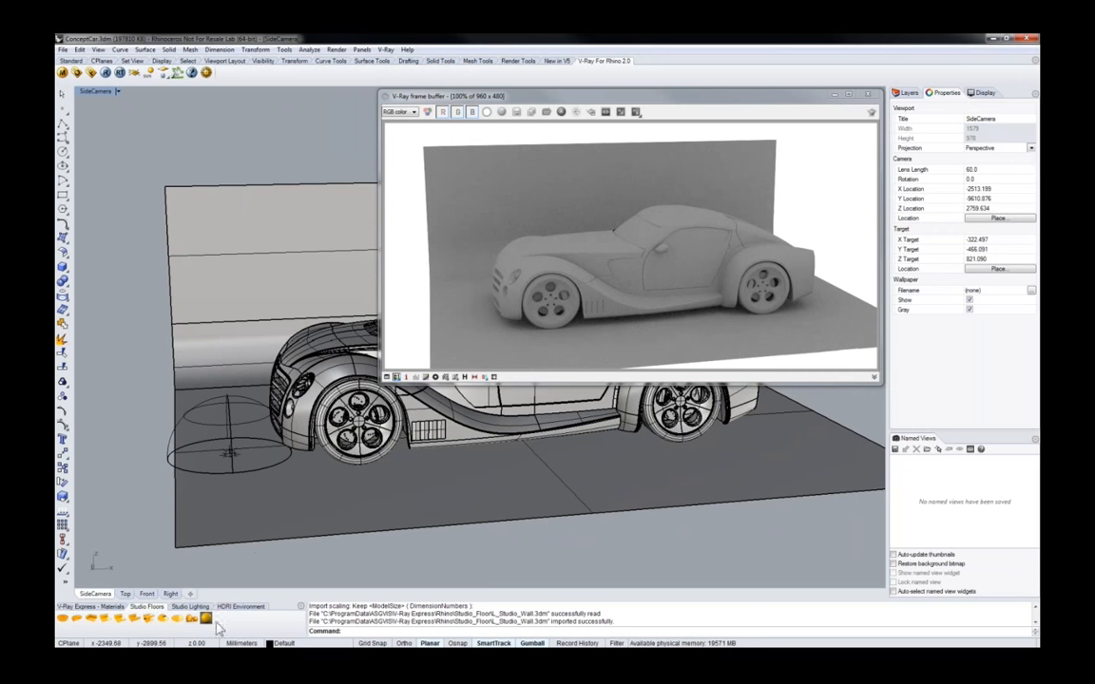
pyautogui.click(116, 618)
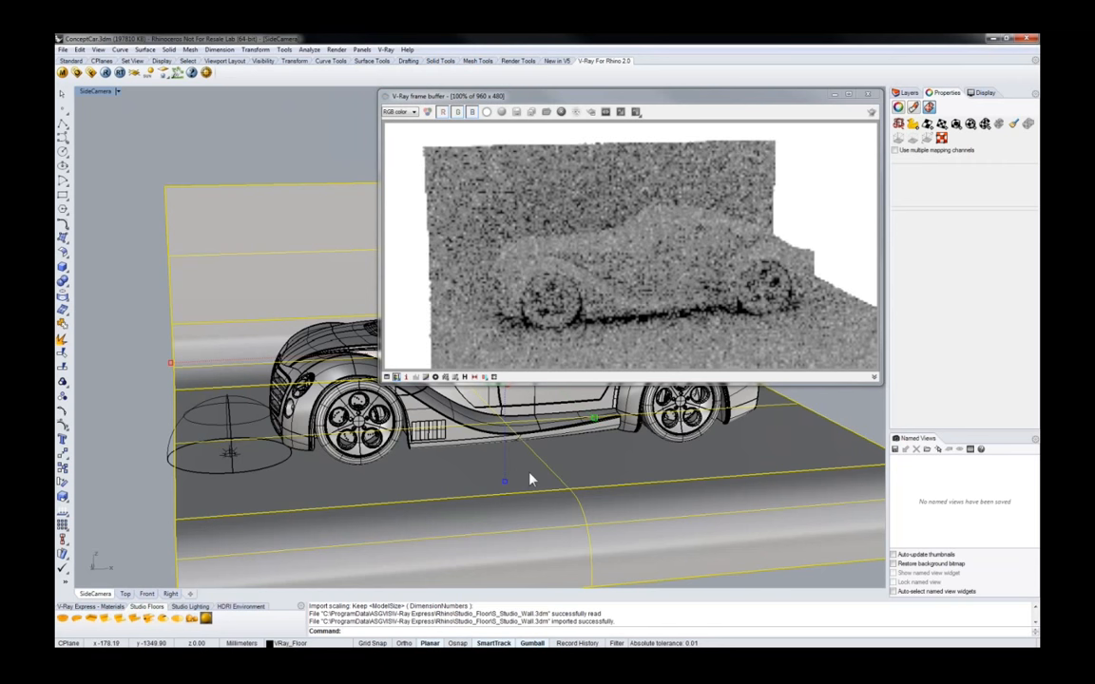
pyautogui.scroll(-2, 527, 465)
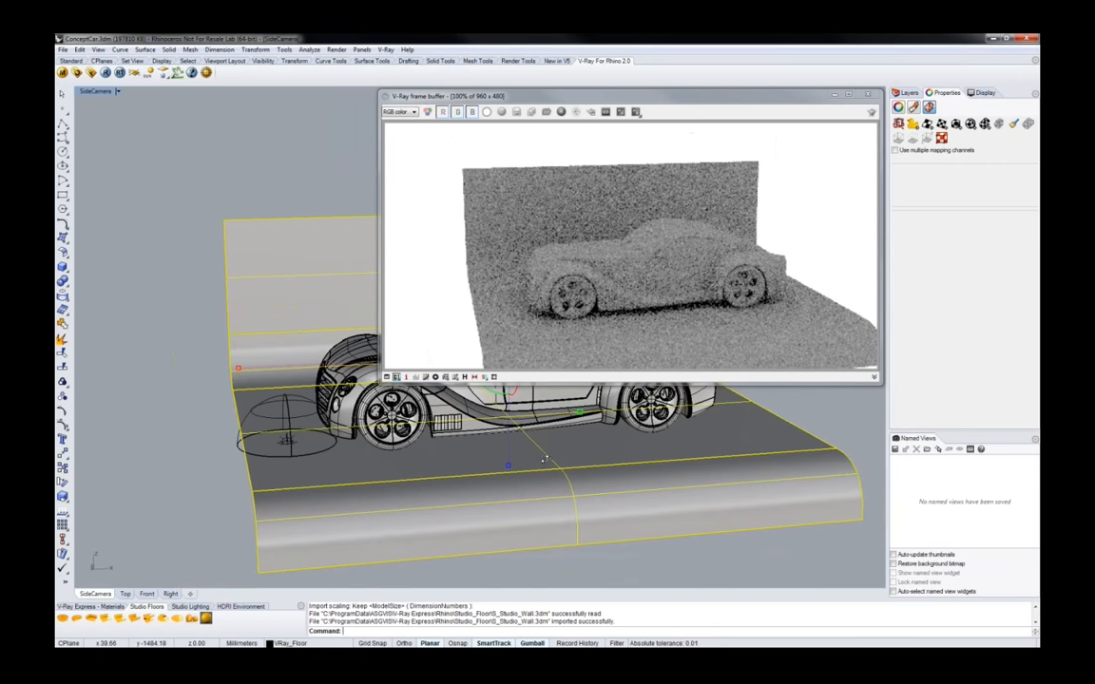
pyautogui.scroll(3, 531, 467)
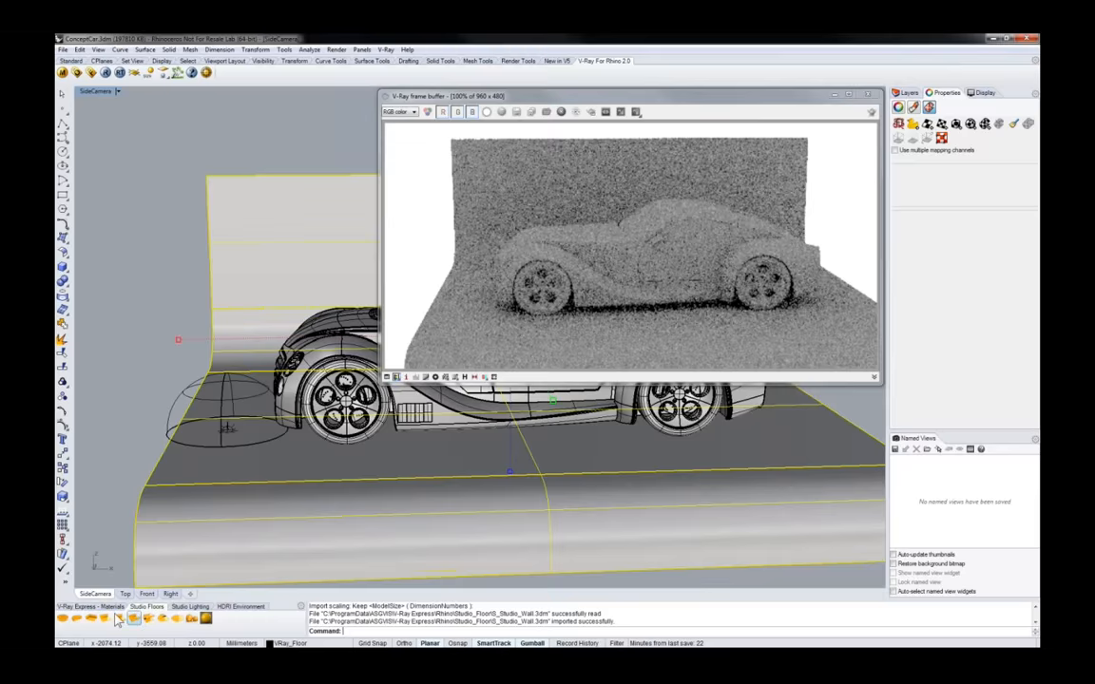
# Replace the studio floor with the L_Studio_Wall version and view it from the side
pyautogui.press('Escape')
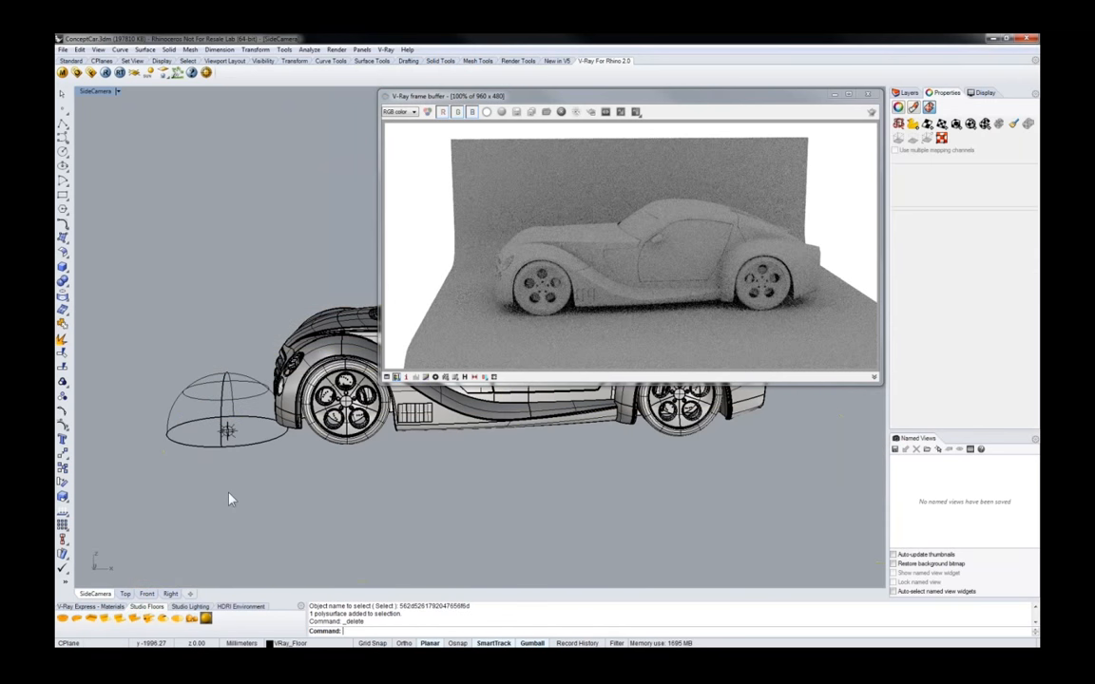
pyautogui.moveTo(451, 482); pyautogui.dragTo(384, 484, button='right')
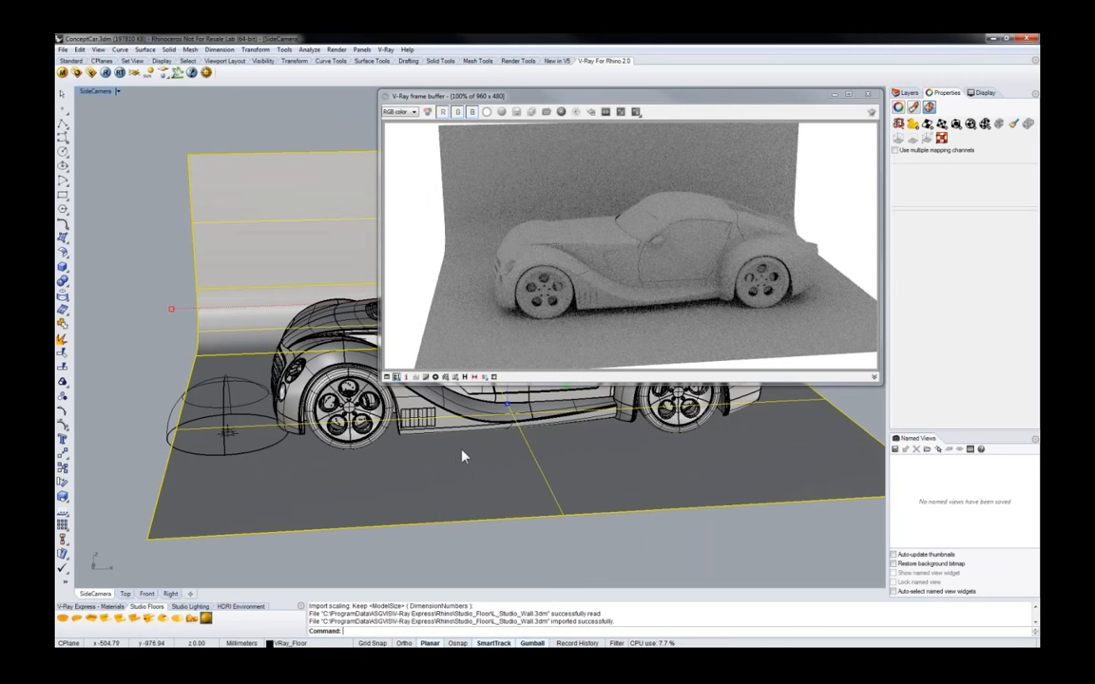
pyautogui.scroll(-2, 462, 453)
pyautogui.moveTo(513, 432); pyautogui.dragTo(473, 432, button='right')
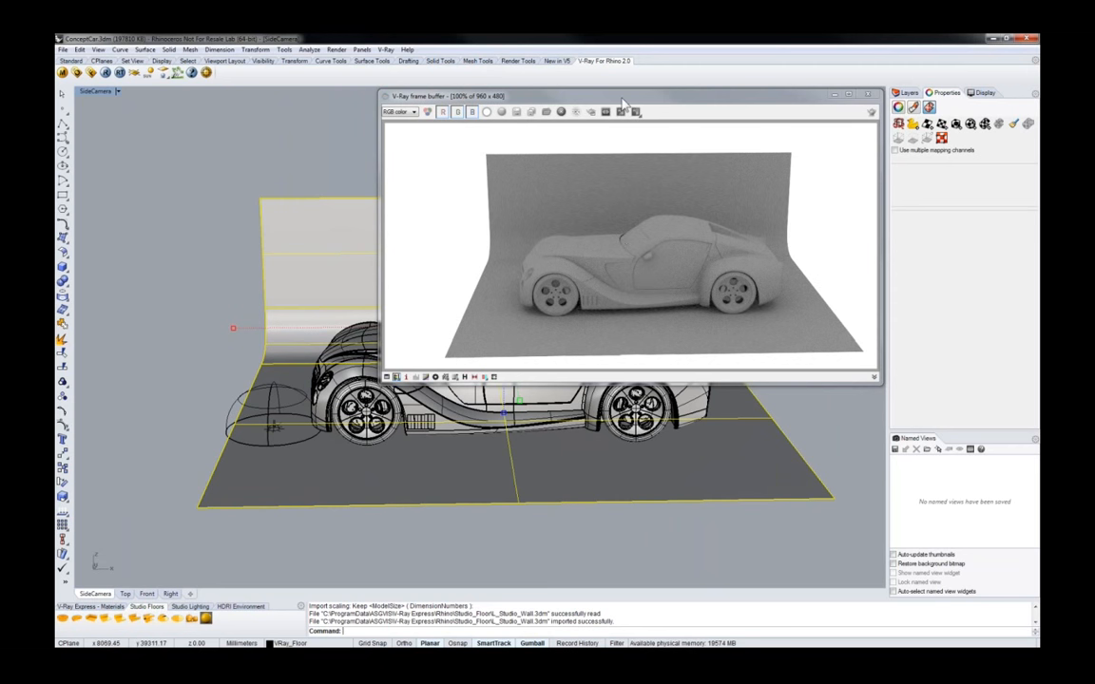
# Scale up the studio floor and wall with the gumball so they extend far beyond the car
pyautogui.moveTo(623, 97); pyautogui.dragTo(735, 89)
pyautogui.keyDown('shift'); pyautogui.moveTo(363, 312); pyautogui.dragTo(242, 320, button='right'); pyautogui.keyUp('shift')
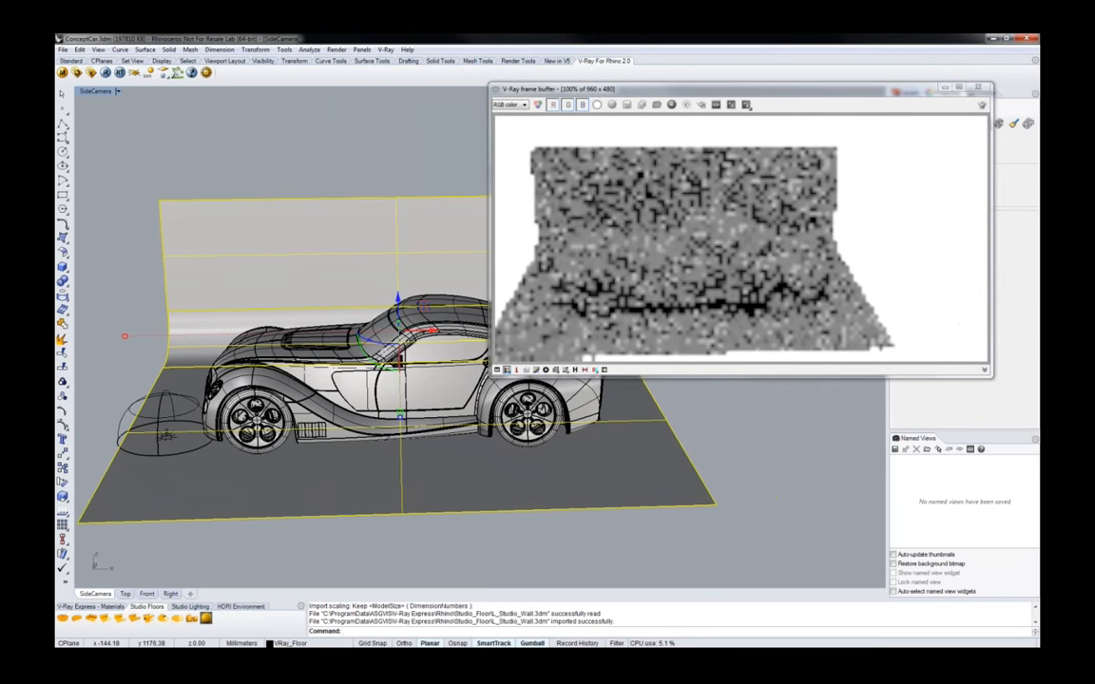
pyautogui.moveTo(124, 336); pyautogui.dragTo(87, 339)
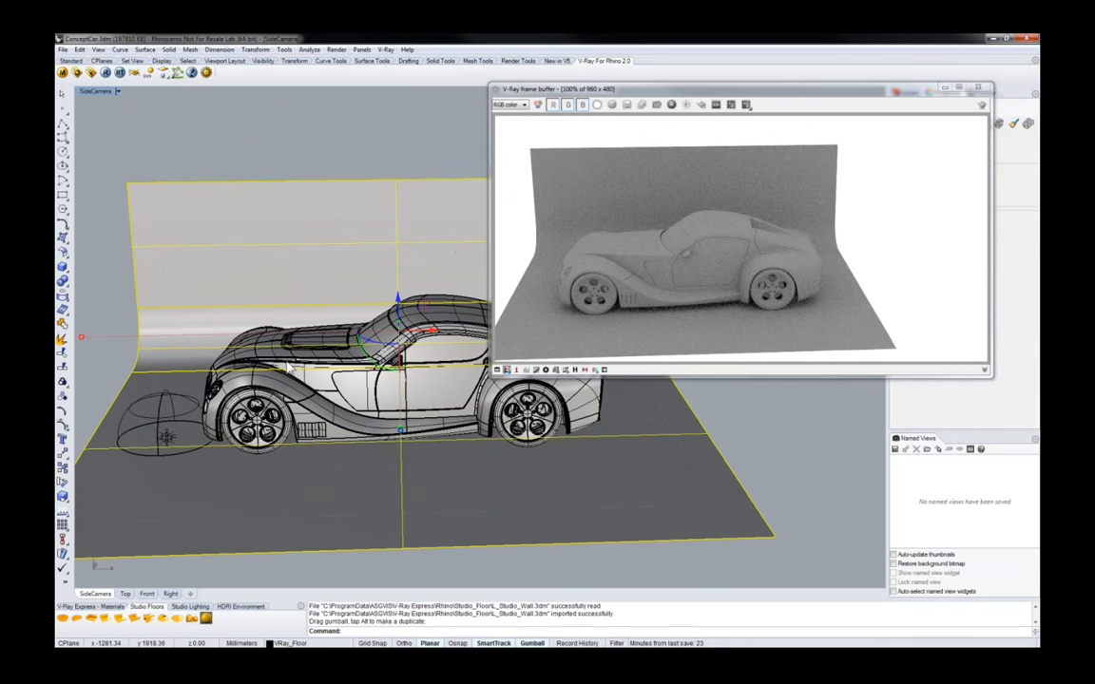
pyautogui.scroll(-3, 293, 381)
pyautogui.moveTo(260, 338); pyautogui.dragTo(314, 338, button='right')
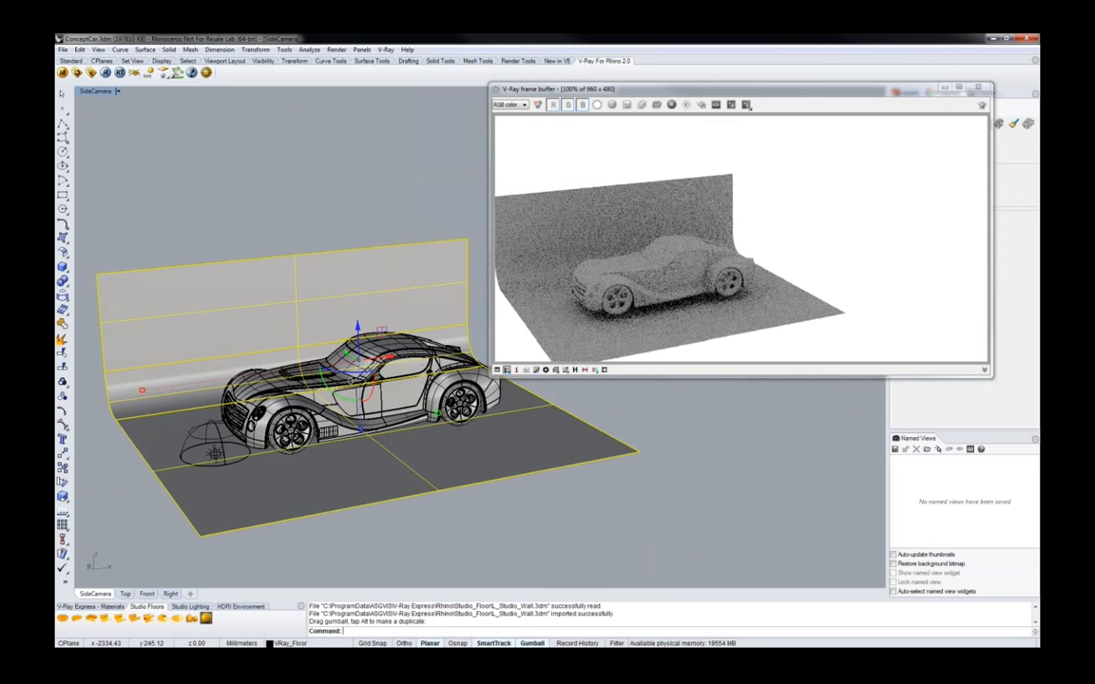
pyautogui.moveTo(226, 416); pyautogui.dragTo(269, 391, button='right')
pyautogui.keyDown('shift'); pyautogui.moveTo(185, 365); pyautogui.dragTo(102, 397); pyautogui.keyUp('shift')
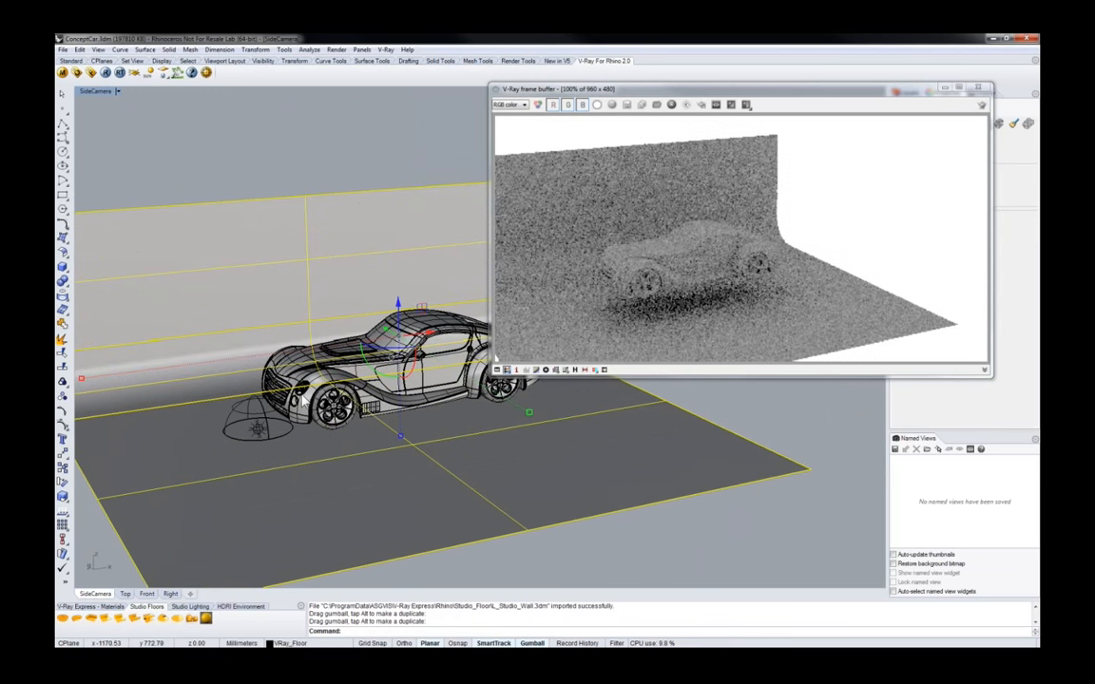
pyautogui.scroll(-3, 300, 400)
pyautogui.moveTo(301, 408); pyautogui.dragTo(276, 475, button='right')
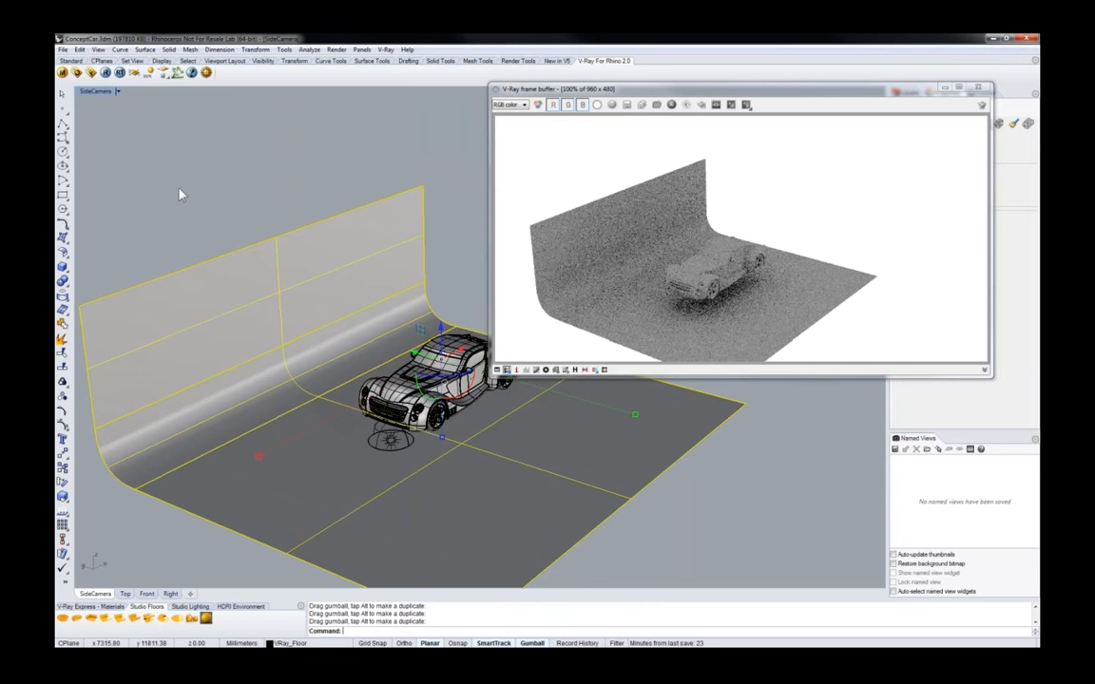
# Switch to the four-viewport layout and raise the studio floor in the Right view until it meets the car's tires
pyautogui.doubleClick(95, 92)
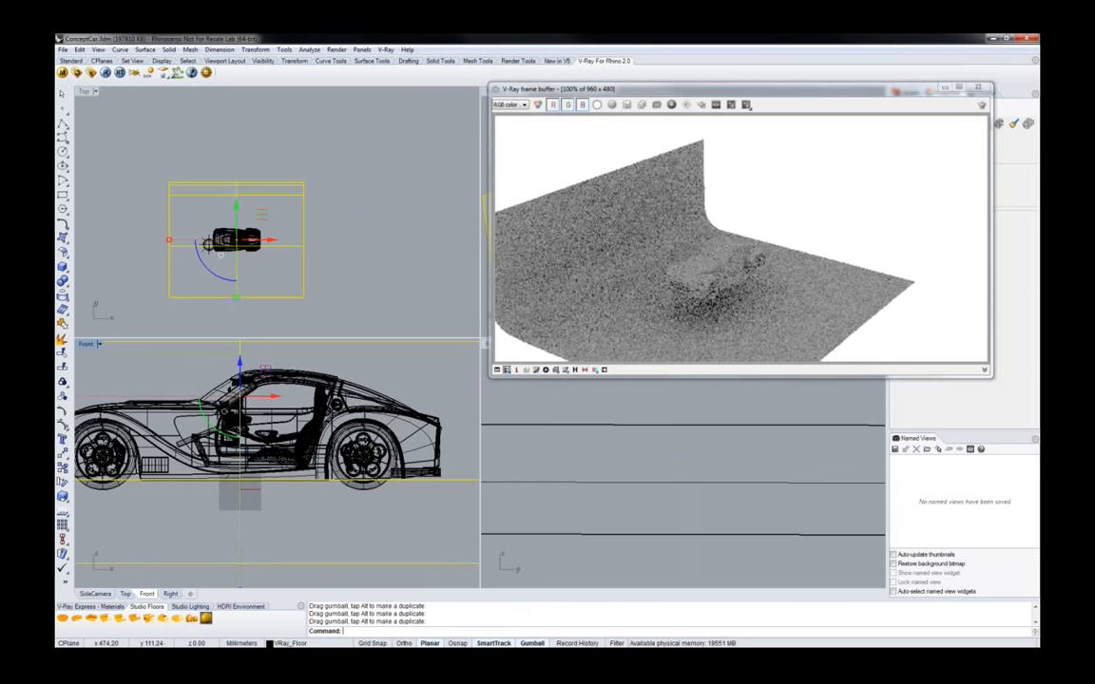
pyautogui.scroll(-2, 276, 454)
pyautogui.moveTo(275, 455)
pyautogui.mouseDown(button='right')
pyautogui.moveTo(288, 453)
pyautogui.moveTo(276, 448)
pyautogui.mouseUp(button='right')
pyautogui.moveTo(638, 434); pyautogui.dragTo(639, 461, button='right')
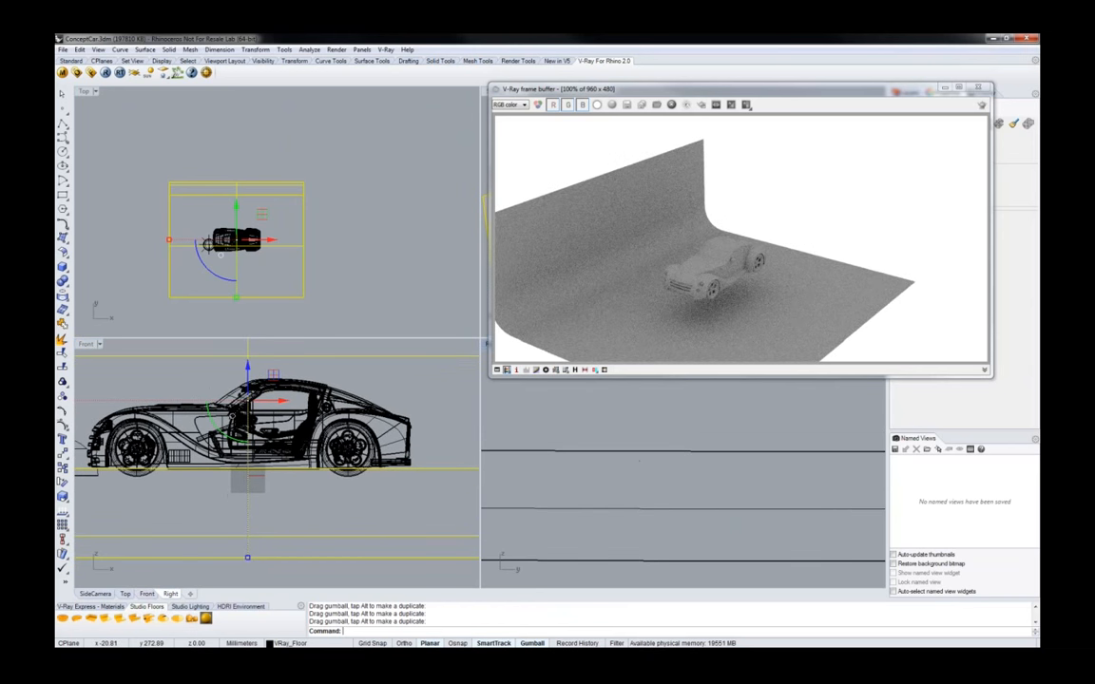
pyautogui.scroll(-15, 656, 490)
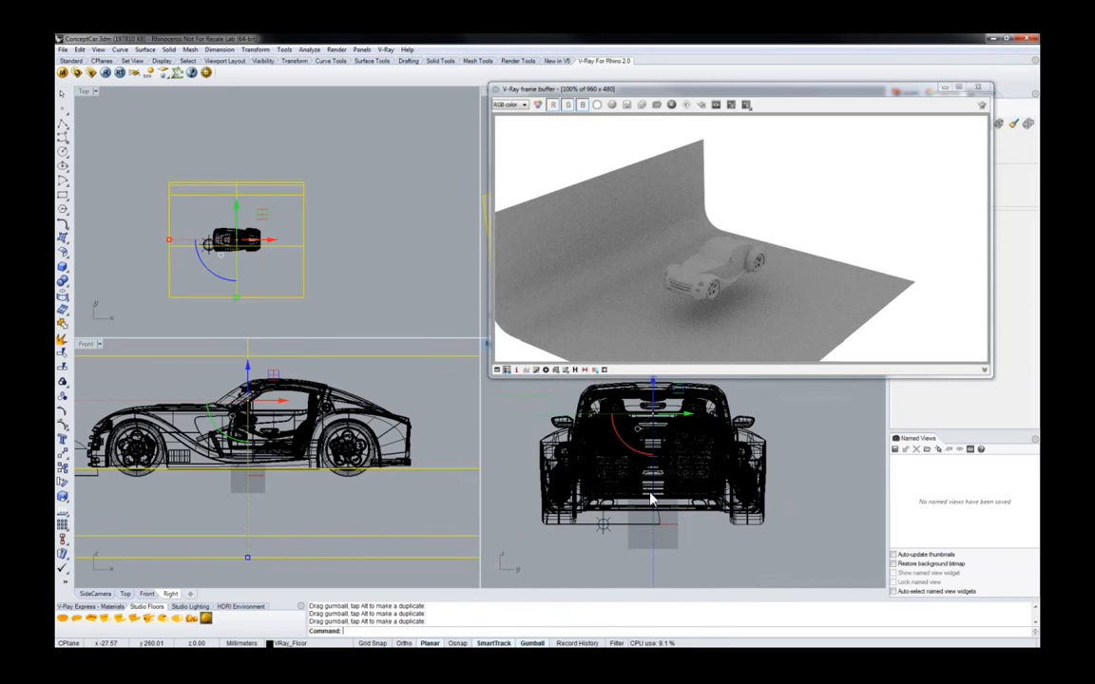
pyautogui.scroll(-6, 654, 502)
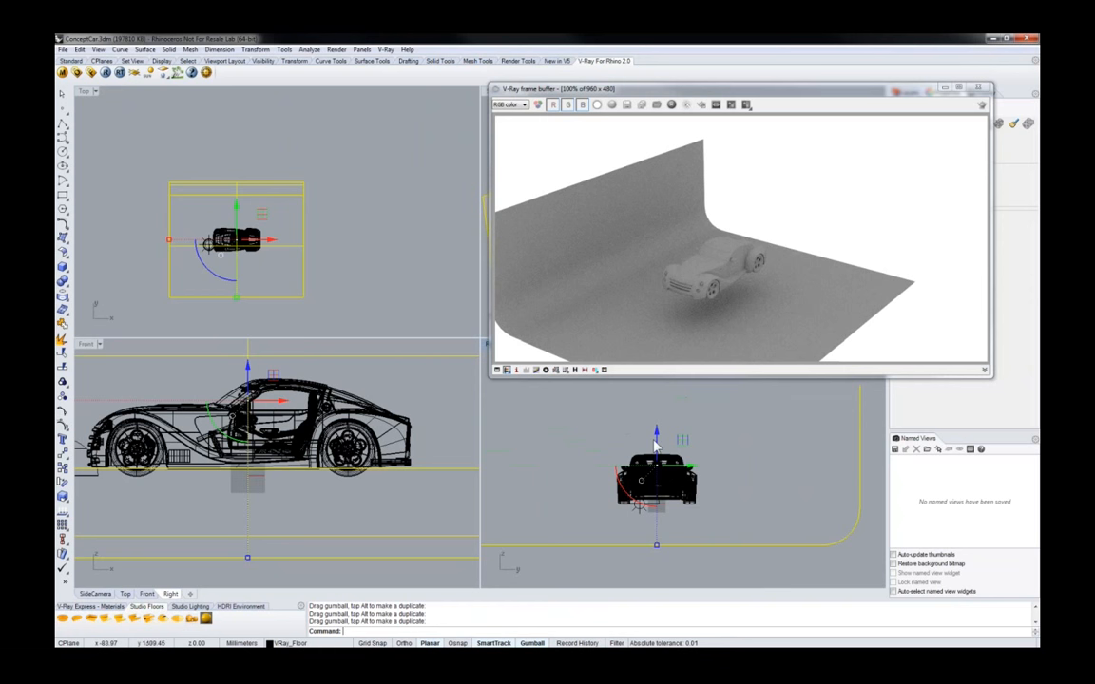
pyautogui.moveTo(656, 435); pyautogui.dragTo(659, 390)
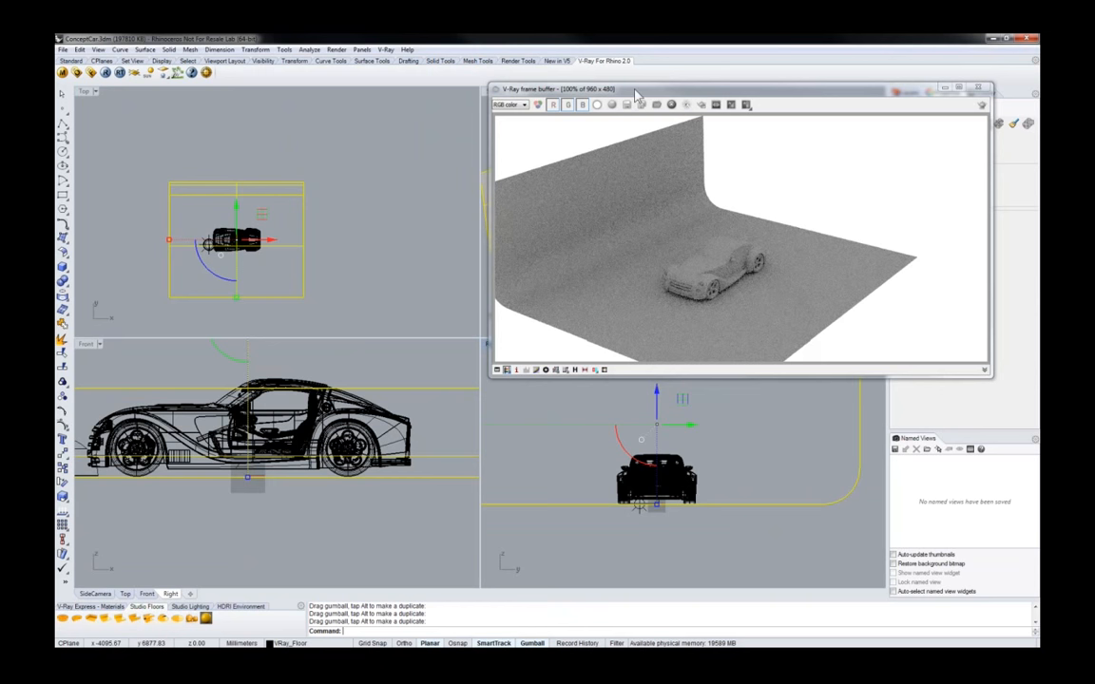
# Uncover the SideCamera view and reframe it as a close side view of the whole car against the studio wall
pyautogui.moveTo(634, 83); pyautogui.dragTo(258, 134)
pyautogui.moveTo(675, 267); pyautogui.dragTo(659, 235, button='right')
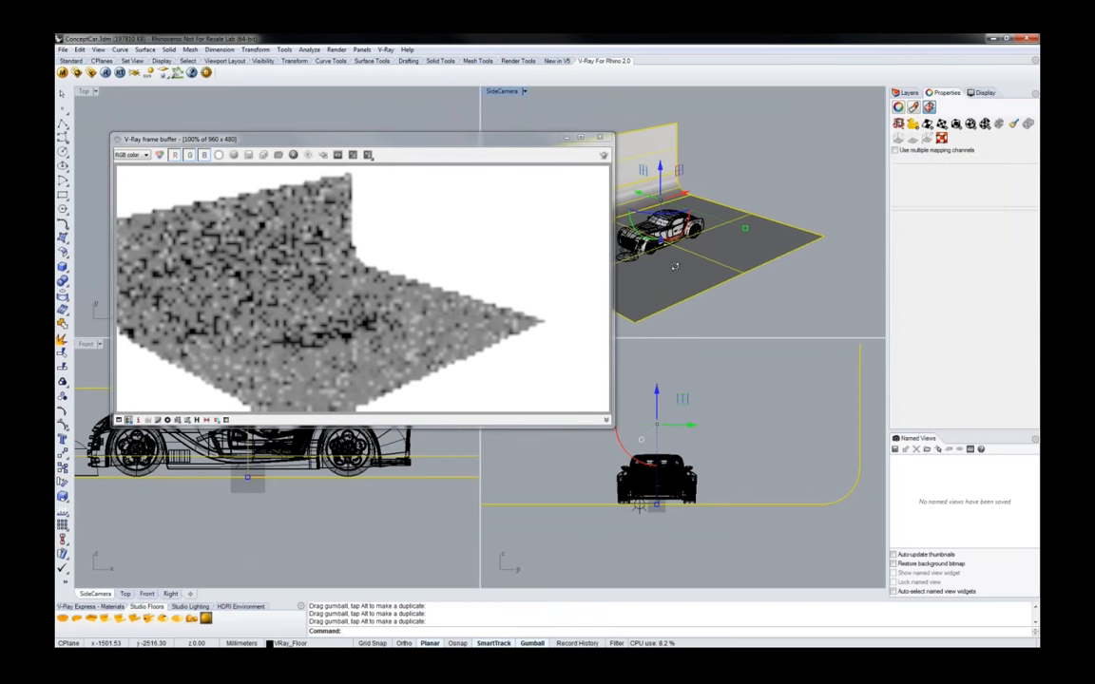
pyautogui.scroll(5, 659, 235)
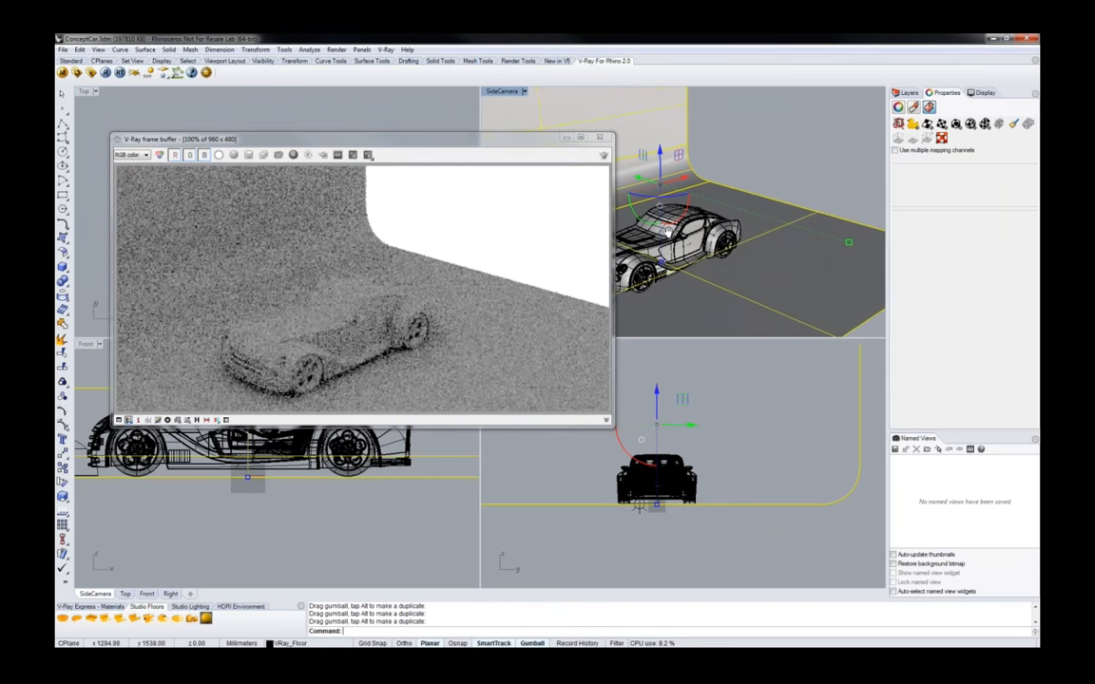
pyautogui.scroll(2, 680, 232)
pyautogui.moveTo(700, 229)
pyautogui.keyDown('shift'); pyautogui.mouseDown(button='right')
pyautogui.moveTo(764, 216)
pyautogui.moveTo(692, 261)
pyautogui.moveTo(666, 242)
pyautogui.moveTo(712, 238)
pyautogui.moveTo(705, 251)
pyautogui.mouseUp(button='right'); pyautogui.keyUp('shift')
pyautogui.scroll(4, 694, 259)
pyautogui.scroll(-2, 678, 223)
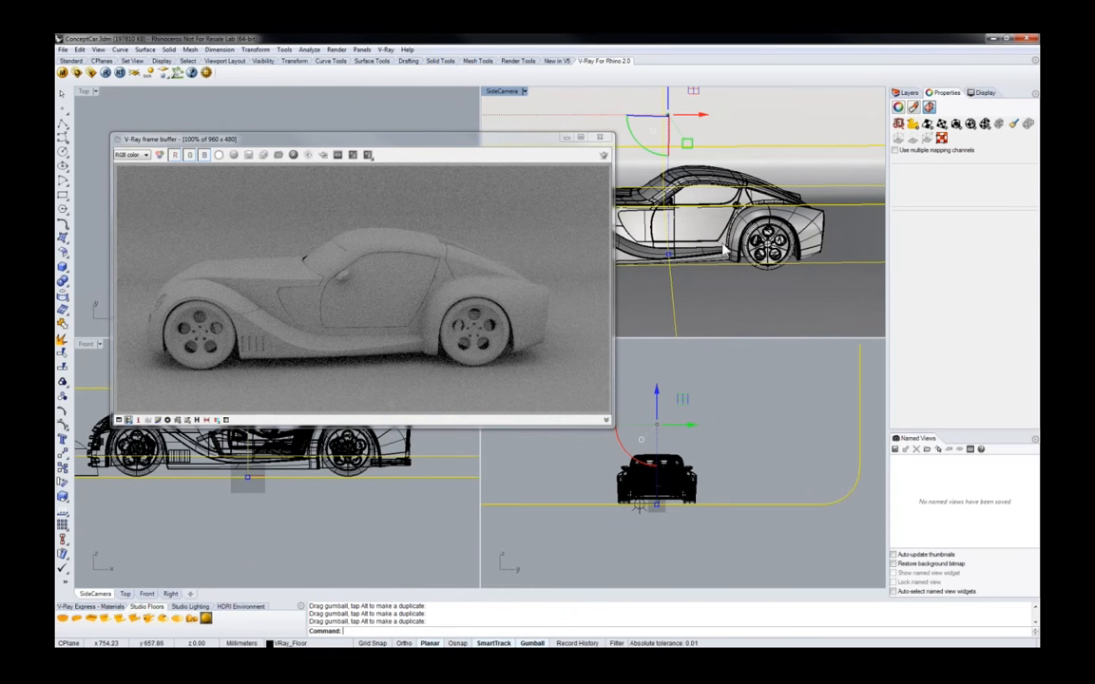
pyautogui.keyDown('shift'); pyautogui.moveTo(723, 244); pyautogui.dragTo(729, 247, button='right'); pyautogui.keyUp('shift')
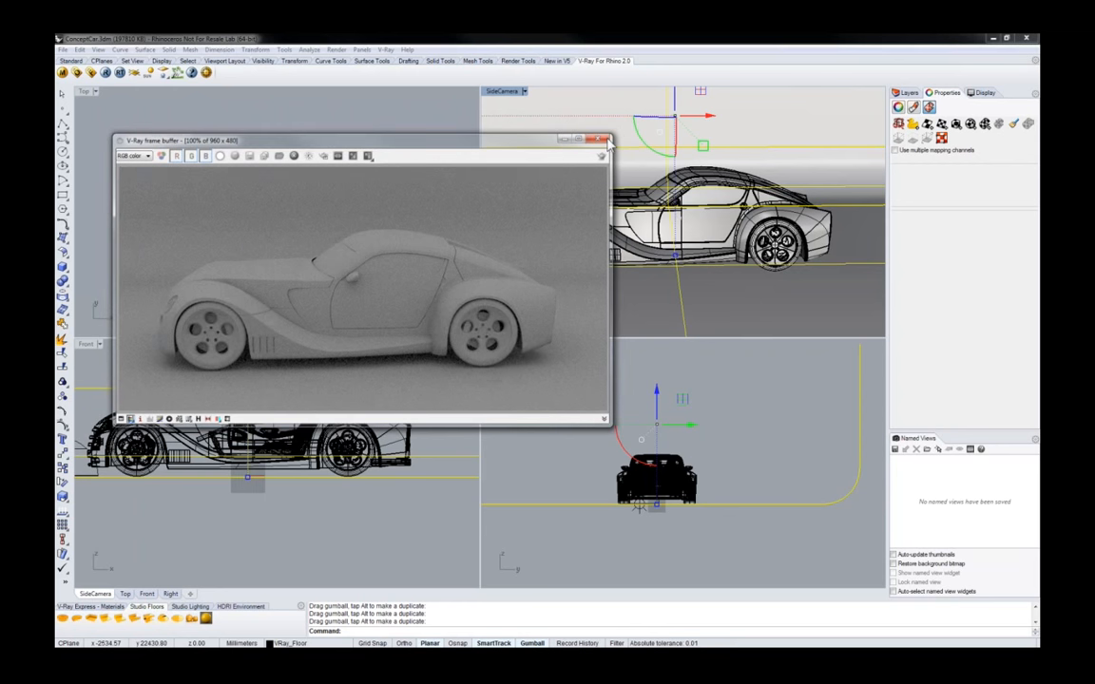
# Close the V-Ray frame buffer and delete the dome light at the car's nose in the Top view
pyautogui.click(600, 137)
pyautogui.moveTo(175, 252); pyautogui.dragTo(193, 253, button='right')
pyautogui.scroll(4, 195, 238)
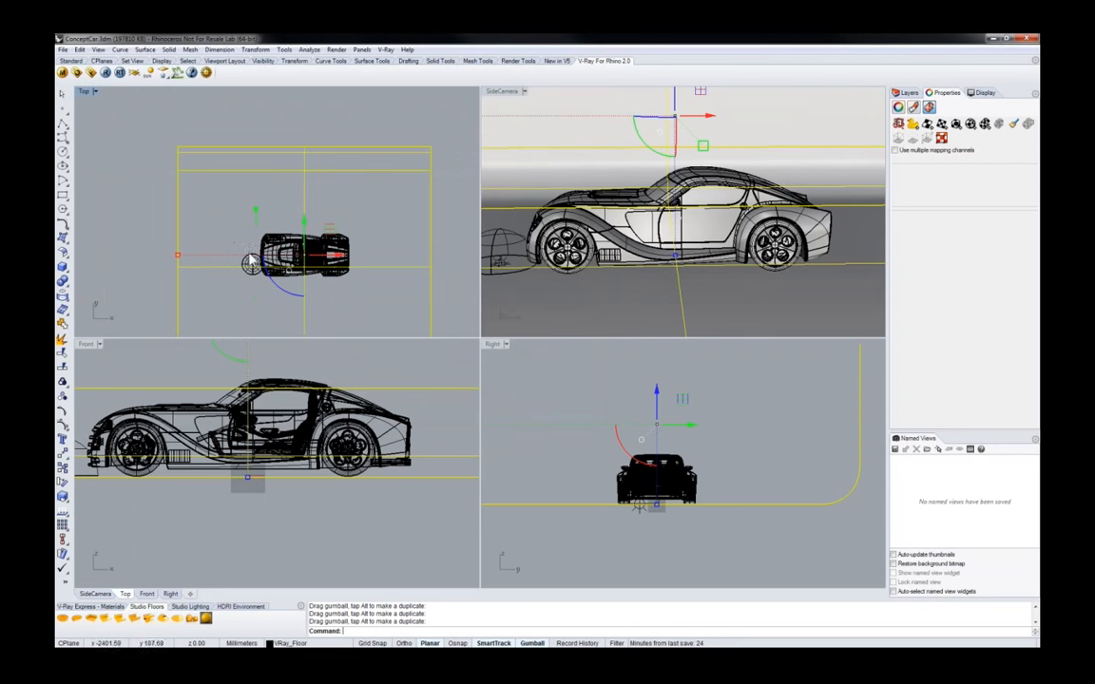
pyautogui.click(245, 266)
pyautogui.press('Delete')
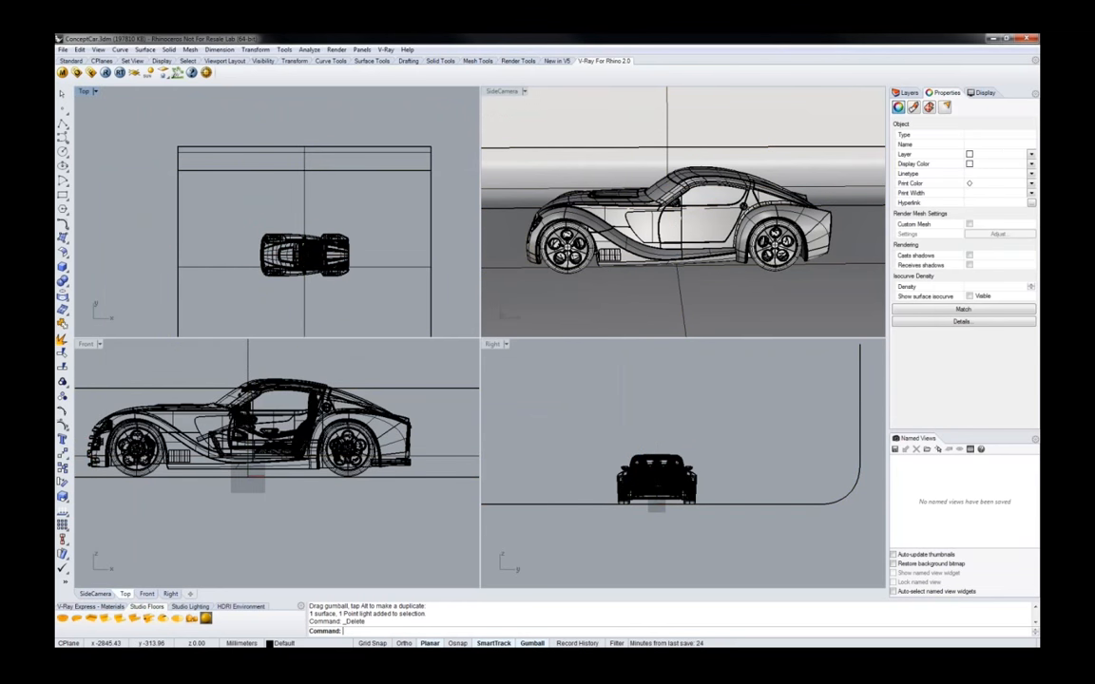
# Turn off Override materials in the V-Ray global switches and close the option editor
pyautogui.click(631, 215)
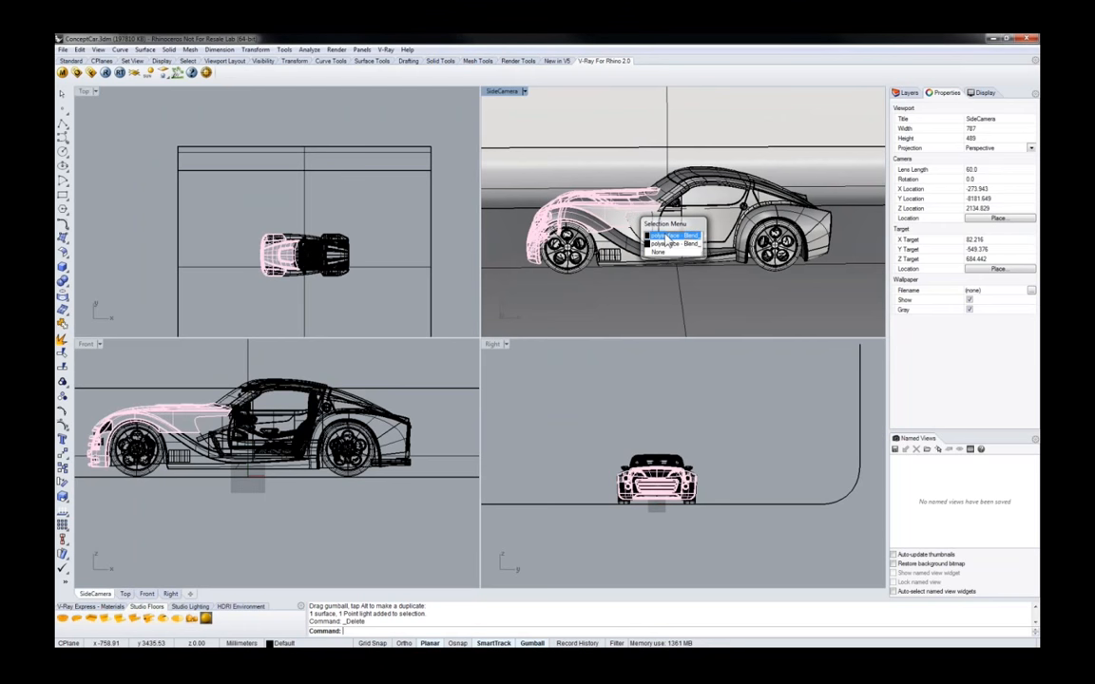
pyautogui.click(663, 236)
pyautogui.click(77, 72)
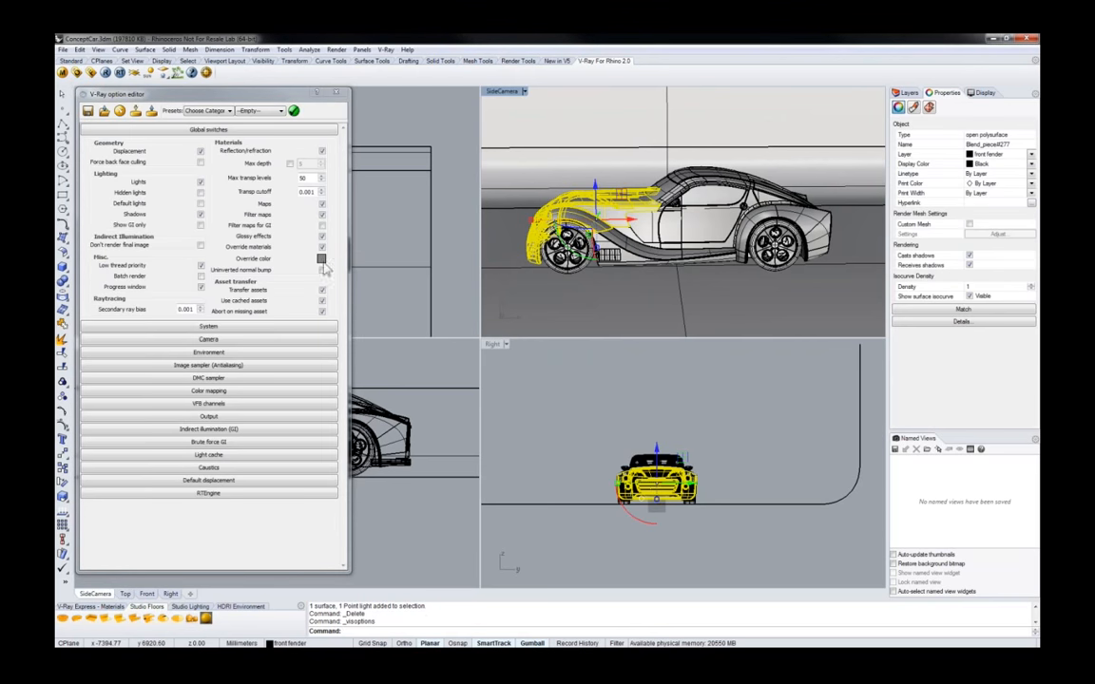
pyautogui.click(322, 247)
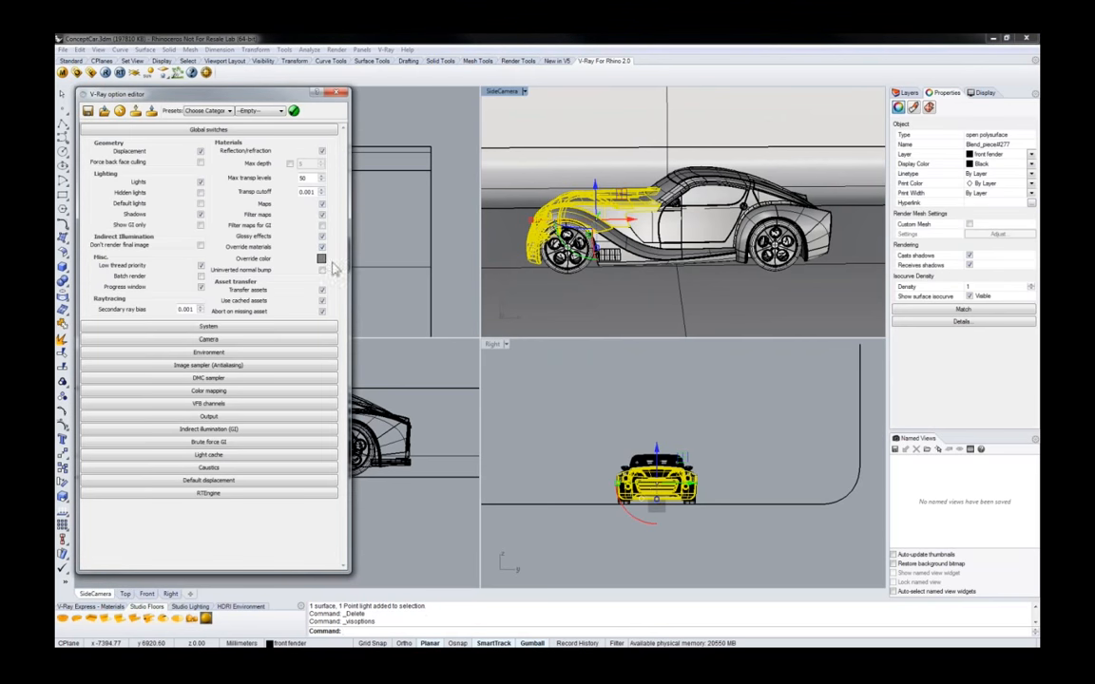
pyautogui.click(336, 93)
# Start the V-Ray RT render of the SideCamera view and move the frame buffer clear of the Top view
pyautogui.click(555, 148)
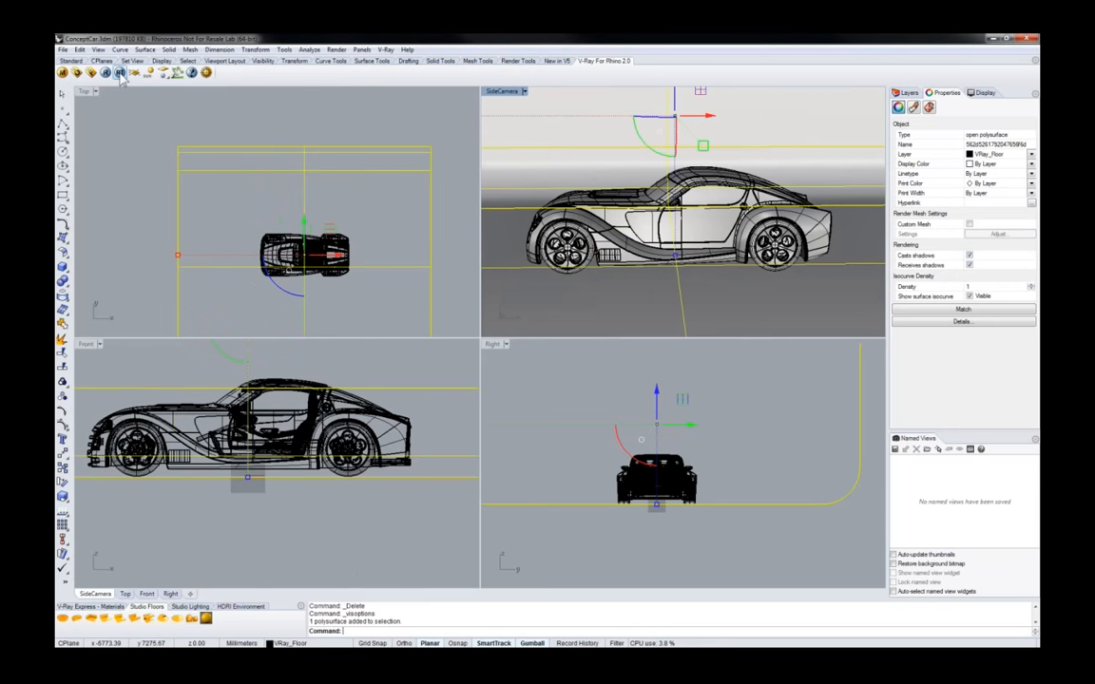
pyautogui.click(120, 73)
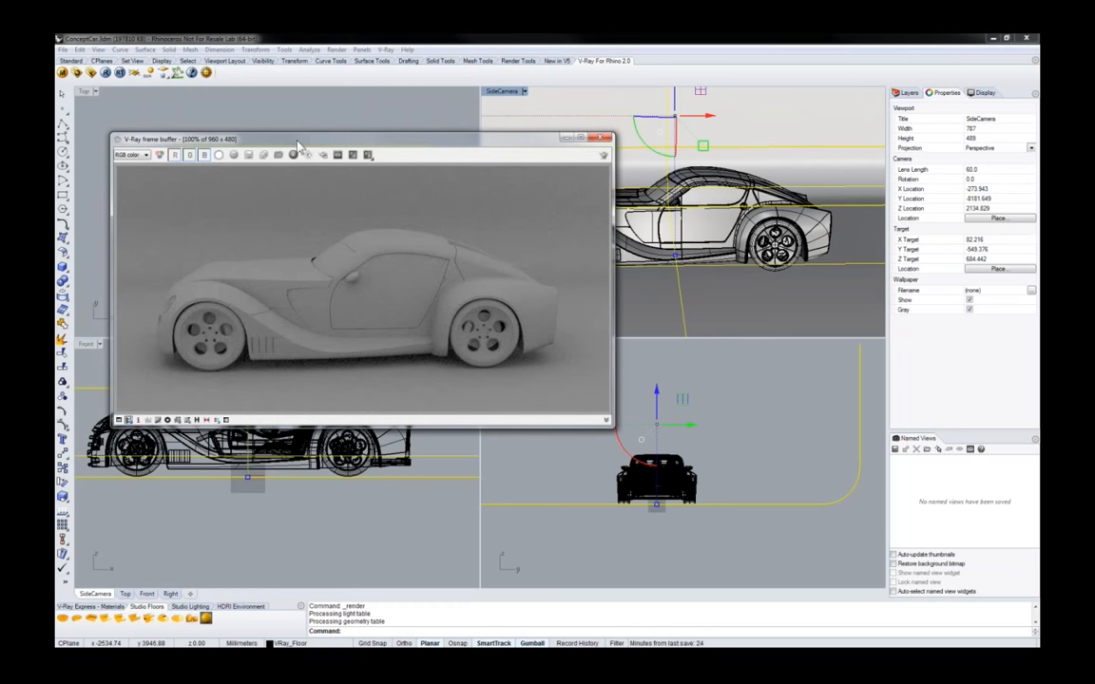
pyautogui.moveTo(297, 143); pyautogui.dragTo(654, 92)
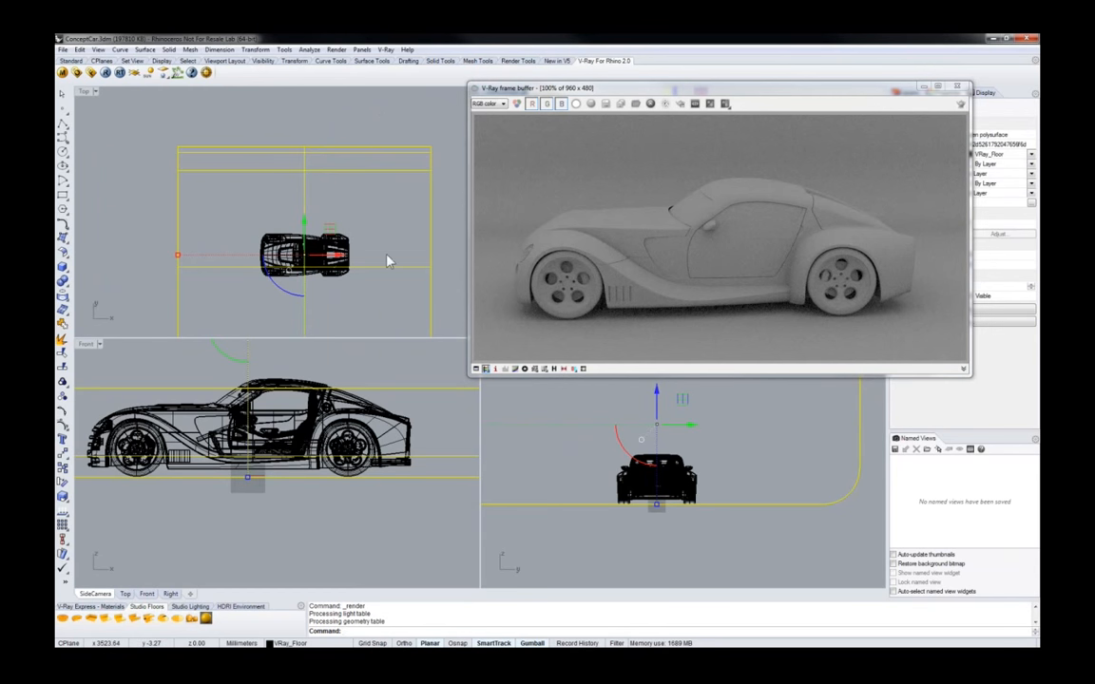
pyautogui.moveTo(429, 273); pyautogui.dragTo(406, 258, button='right')
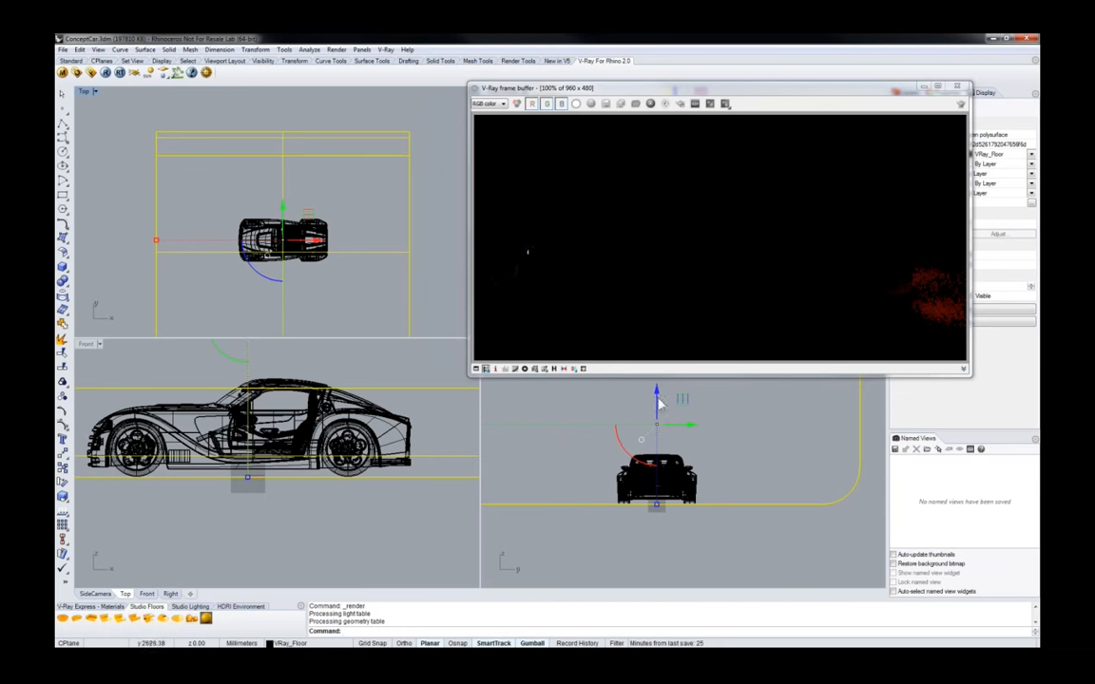
# Move the frame buffer away from the car in the Top view and import the Studio_1 lighting setup
pyautogui.moveTo(637, 95); pyautogui.dragTo(316, 106)
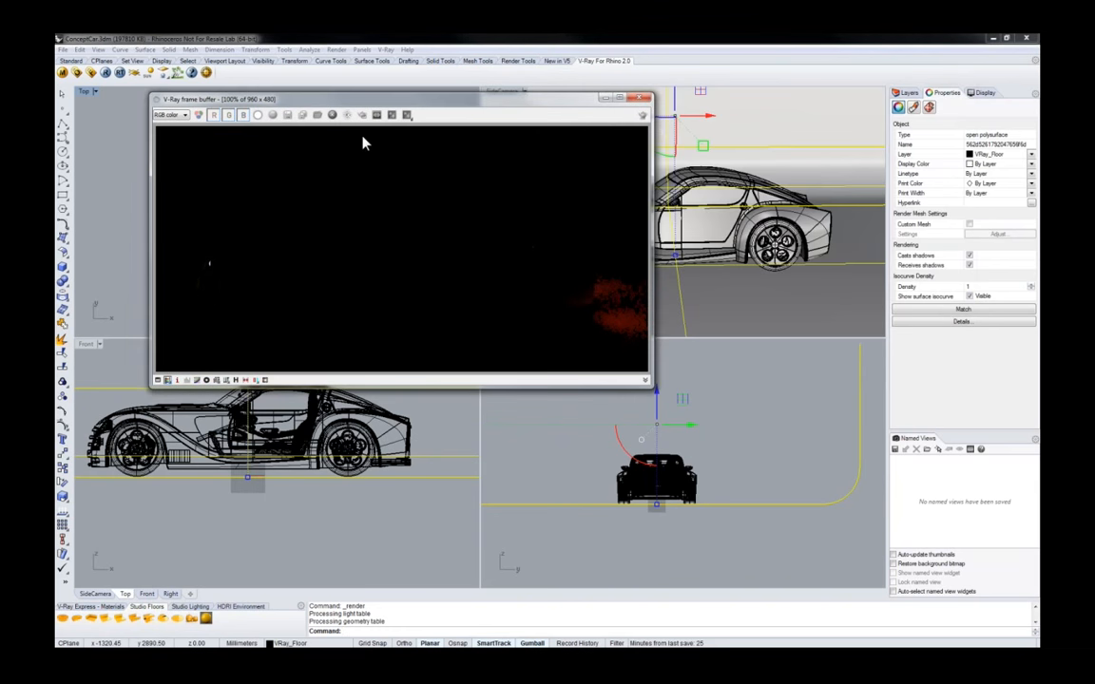
pyautogui.click(727, 246)
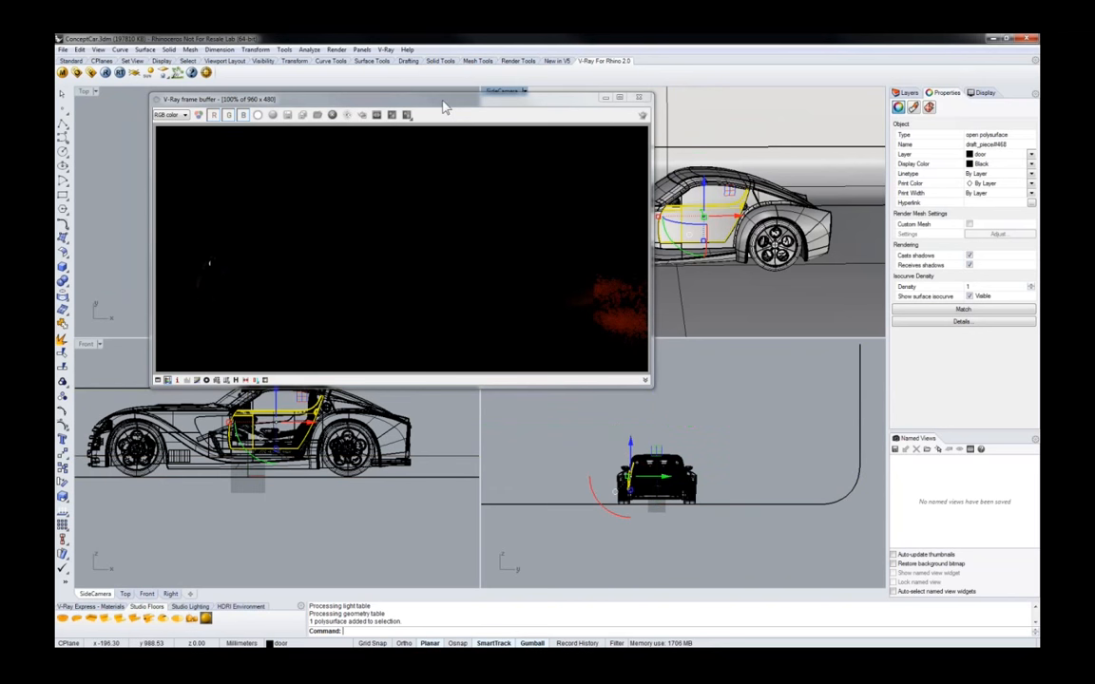
pyautogui.moveTo(443, 101); pyautogui.dragTo(528, 98)
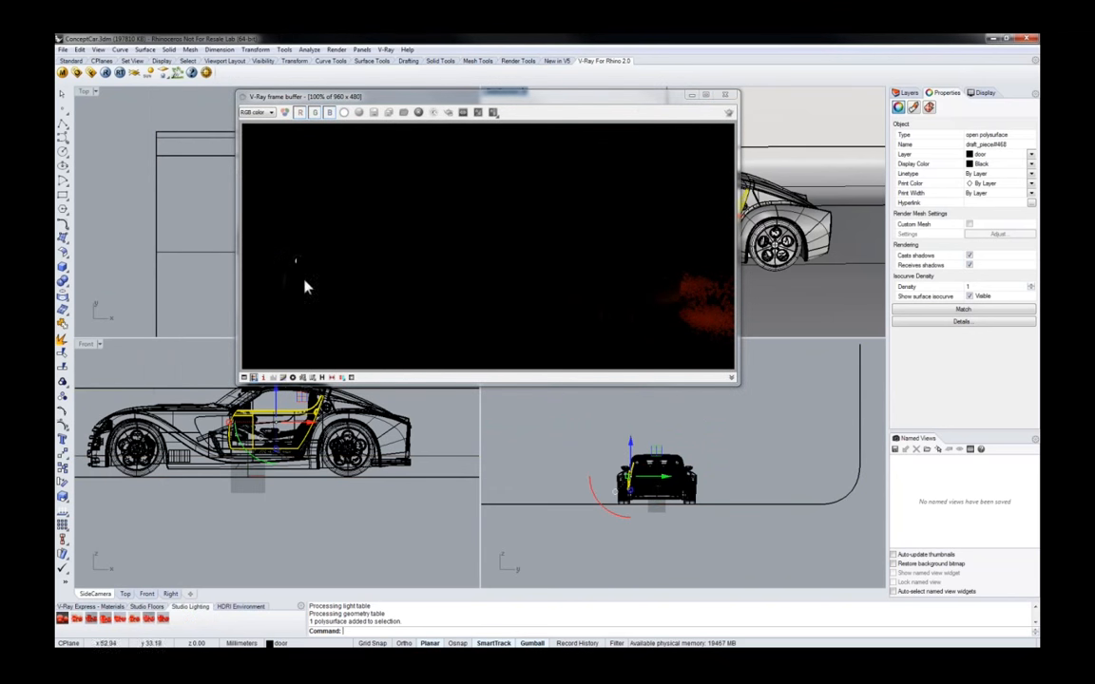
pyautogui.moveTo(387, 95); pyautogui.dragTo(489, 105)
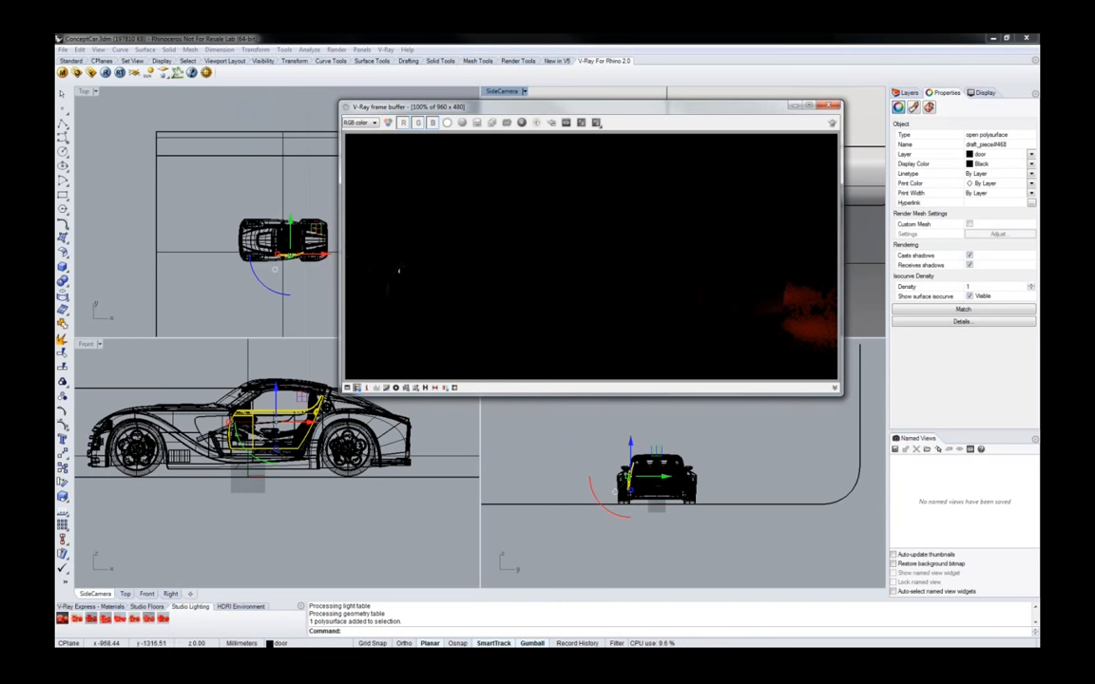
pyautogui.click(77, 620)
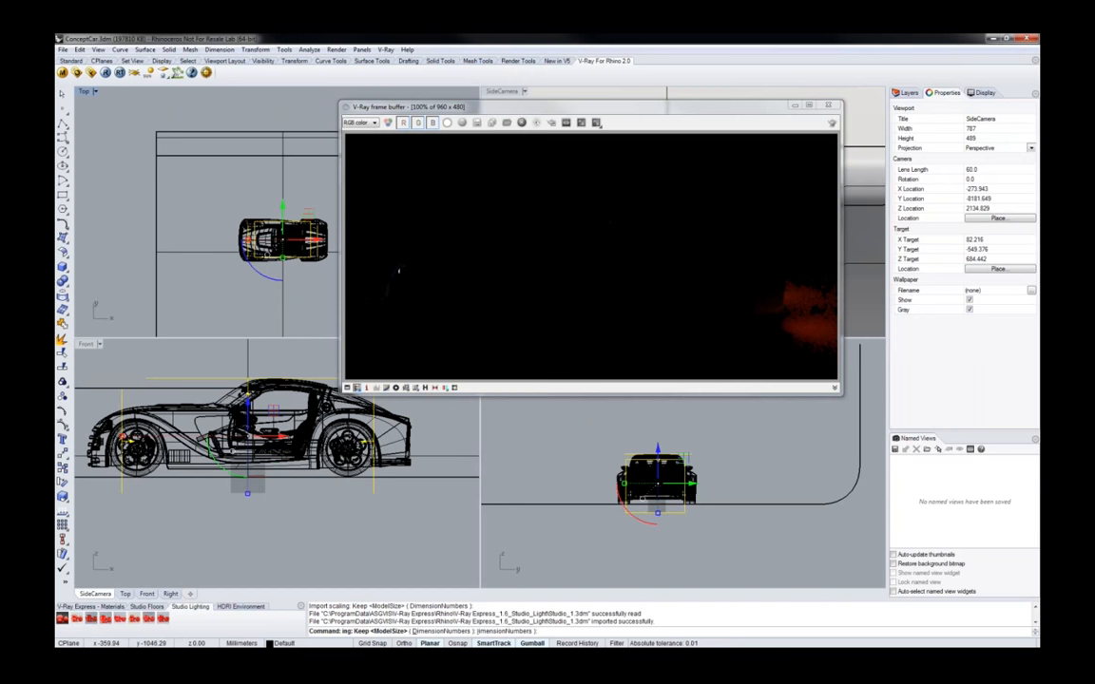
# Scale up the three imported Studio_1 softbox lights around the car and raise them in the Front view
pyautogui.moveTo(272, 263); pyautogui.dragTo(209, 273, button='right')
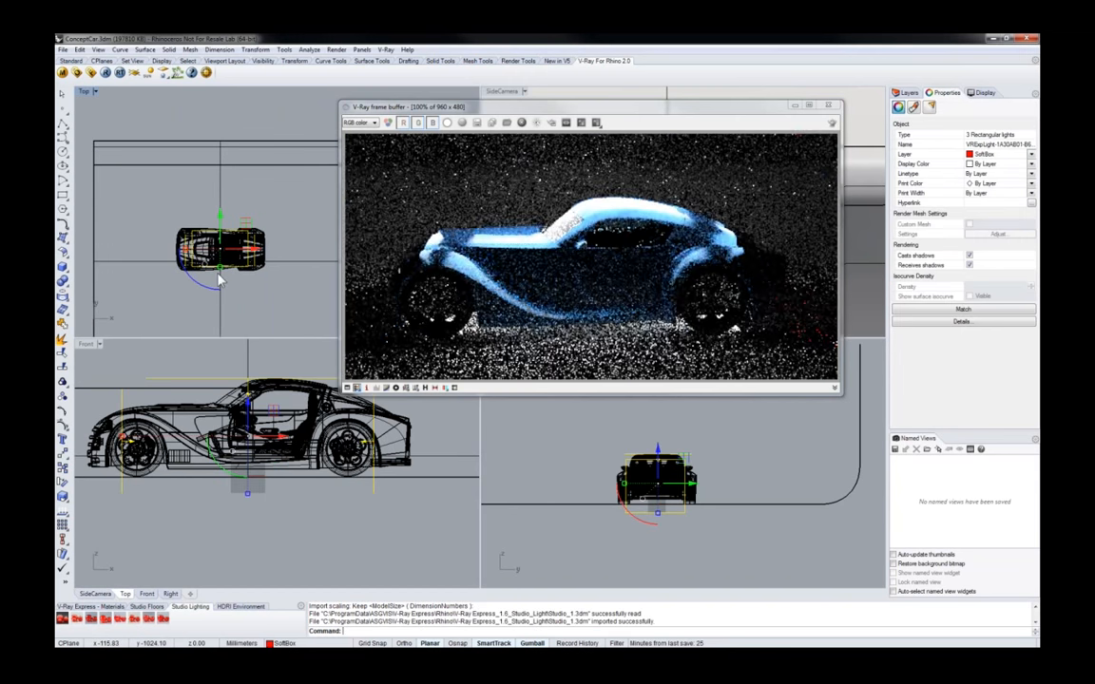
pyautogui.scroll(2, 226, 267)
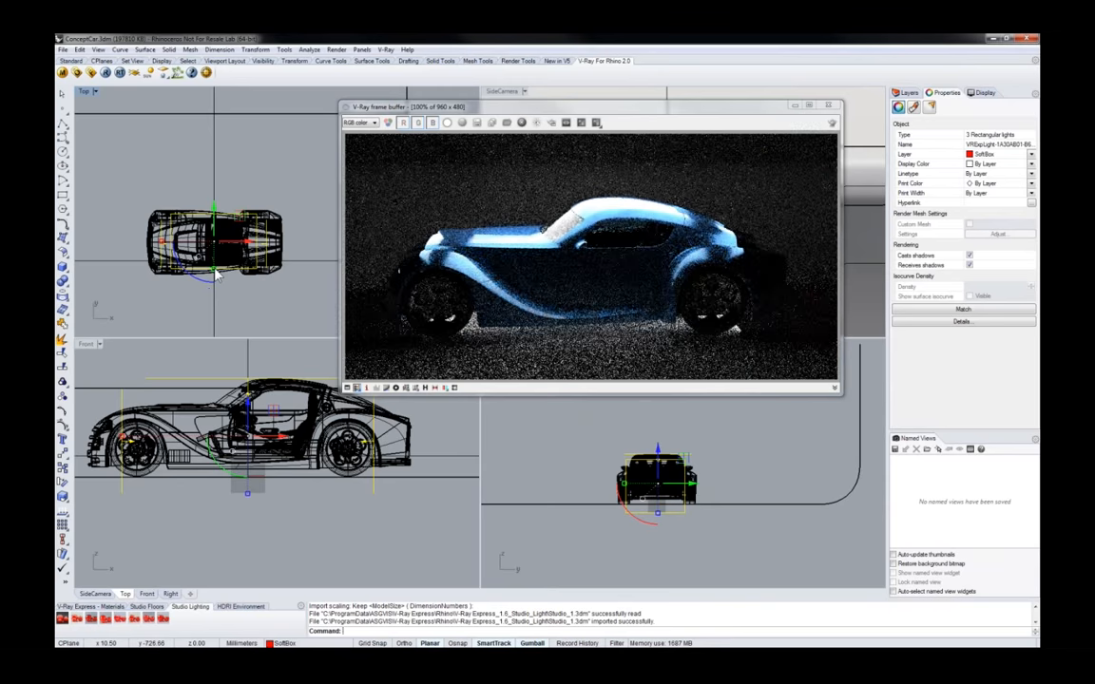
pyautogui.scroll(-3, 277, 486)
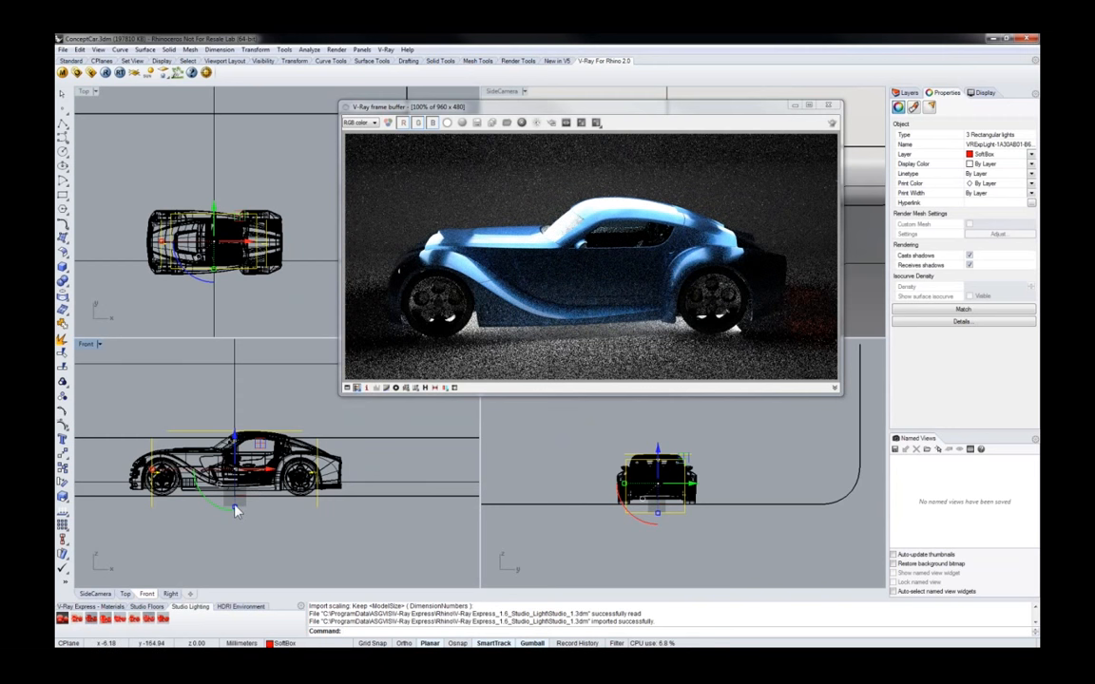
pyautogui.moveTo(235, 514); pyautogui.dragTo(238, 558)
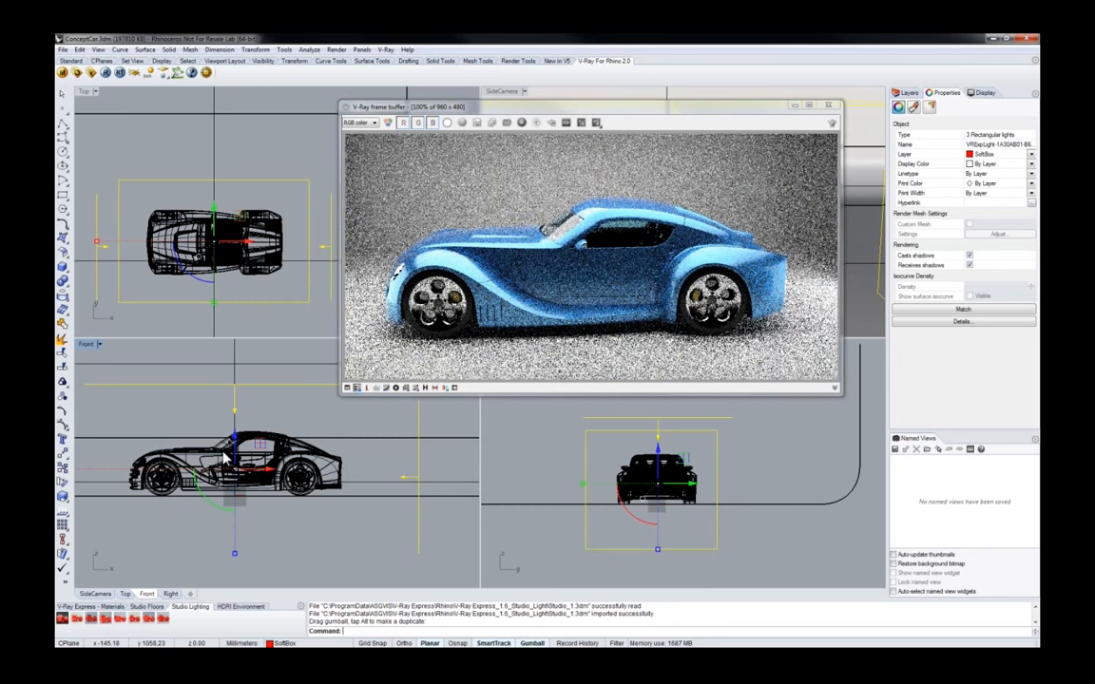
pyautogui.scroll(-5, 247, 487)
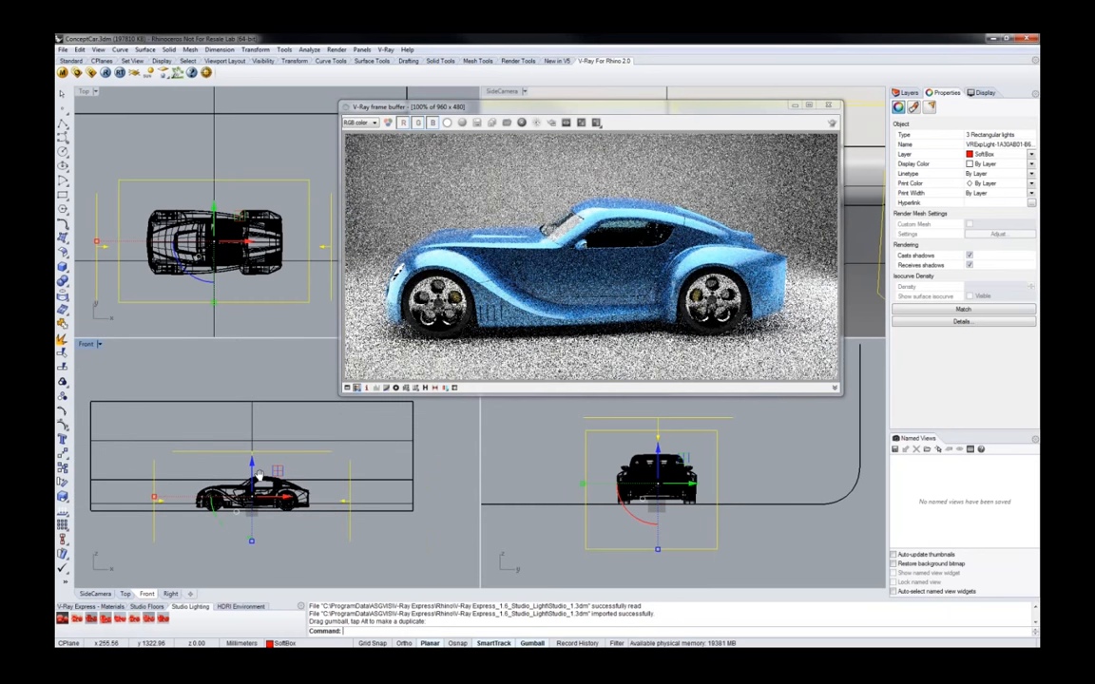
pyautogui.moveTo(255, 472); pyautogui.dragTo(264, 435)
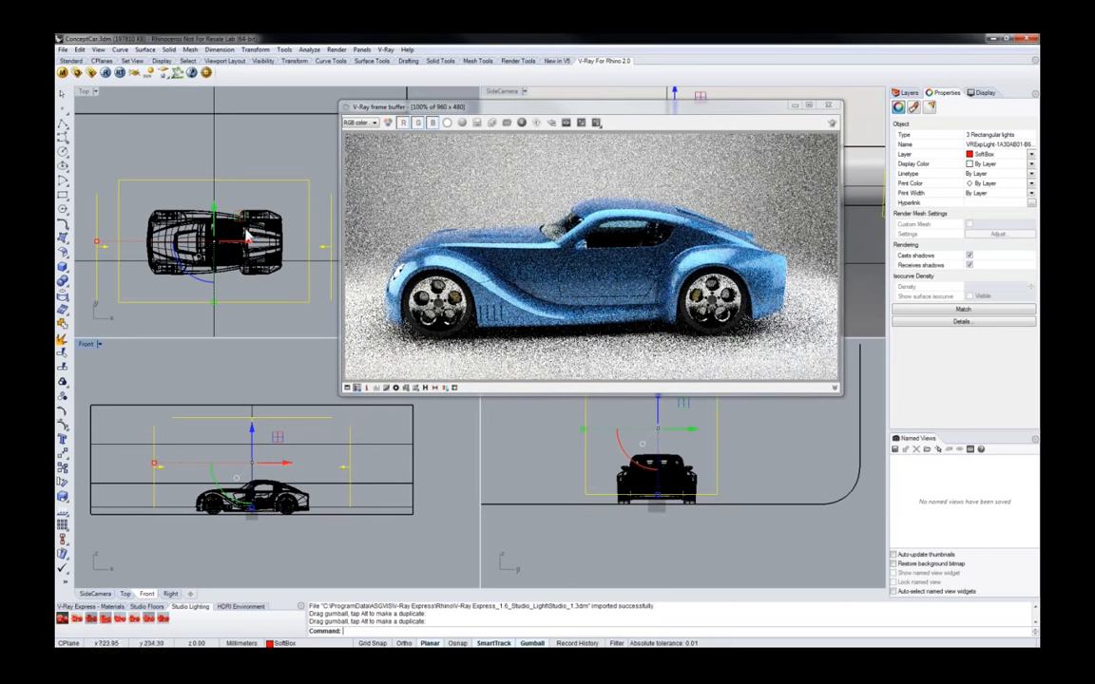
# Check the lights' effect on the render by toggling the SoftBox layer off and on, and inspect the overhead softbox light's settings
pyautogui.click(906, 92)
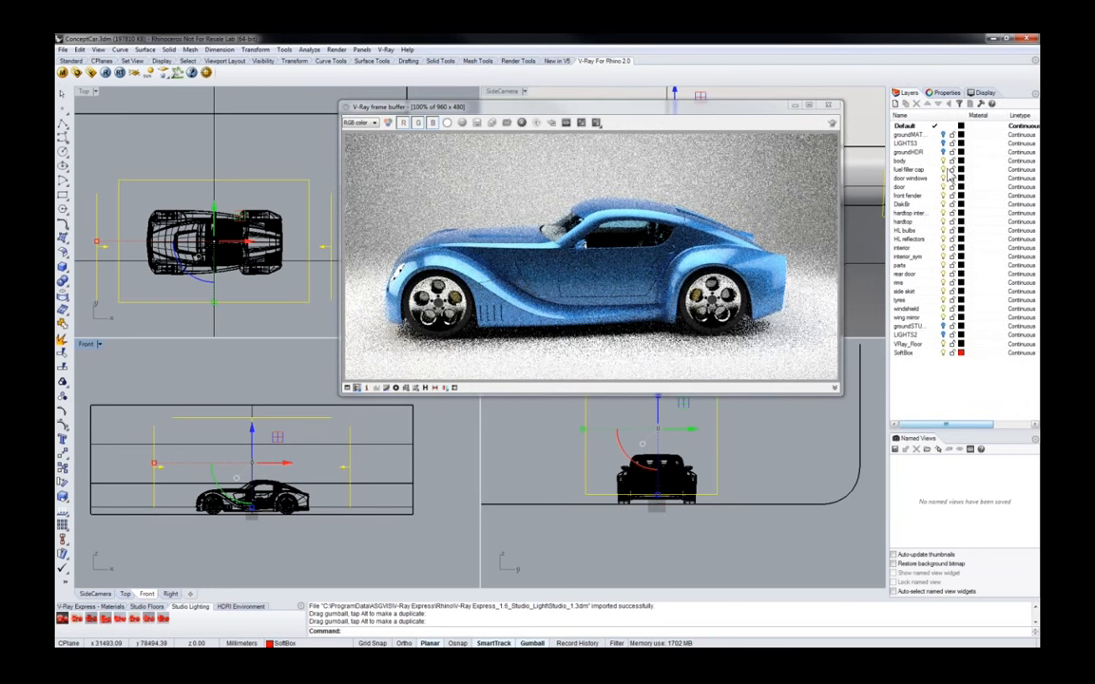
pyautogui.click(944, 92)
pyautogui.click(914, 93)
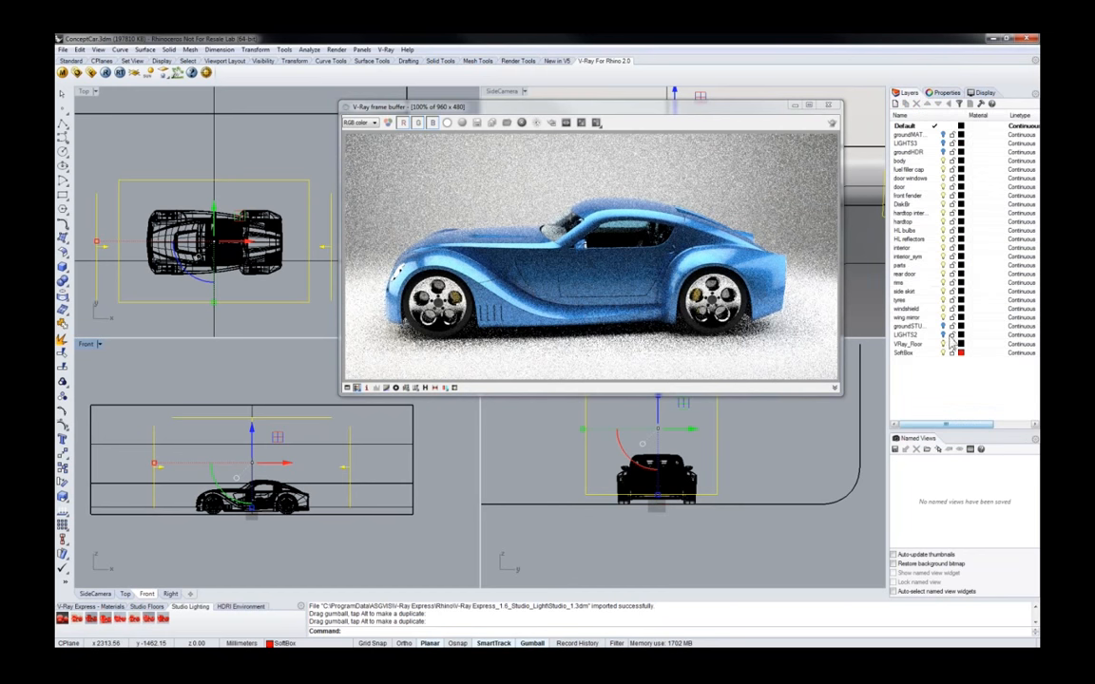
pyautogui.click(944, 353)
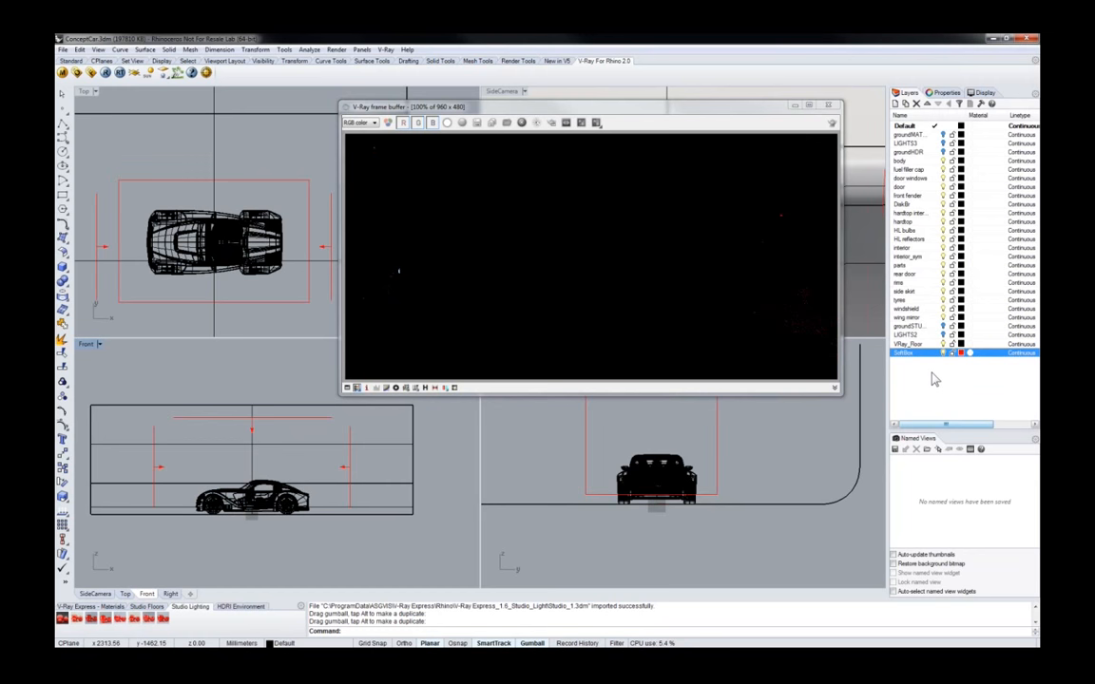
pyautogui.click(950, 92)
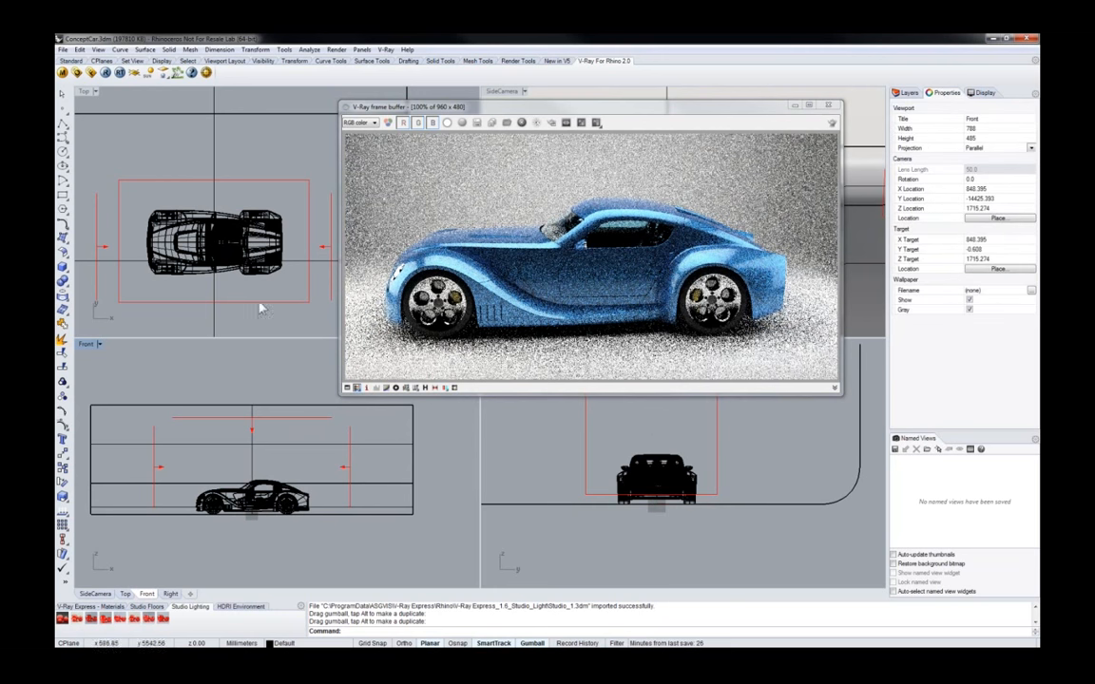
pyautogui.click(283, 183)
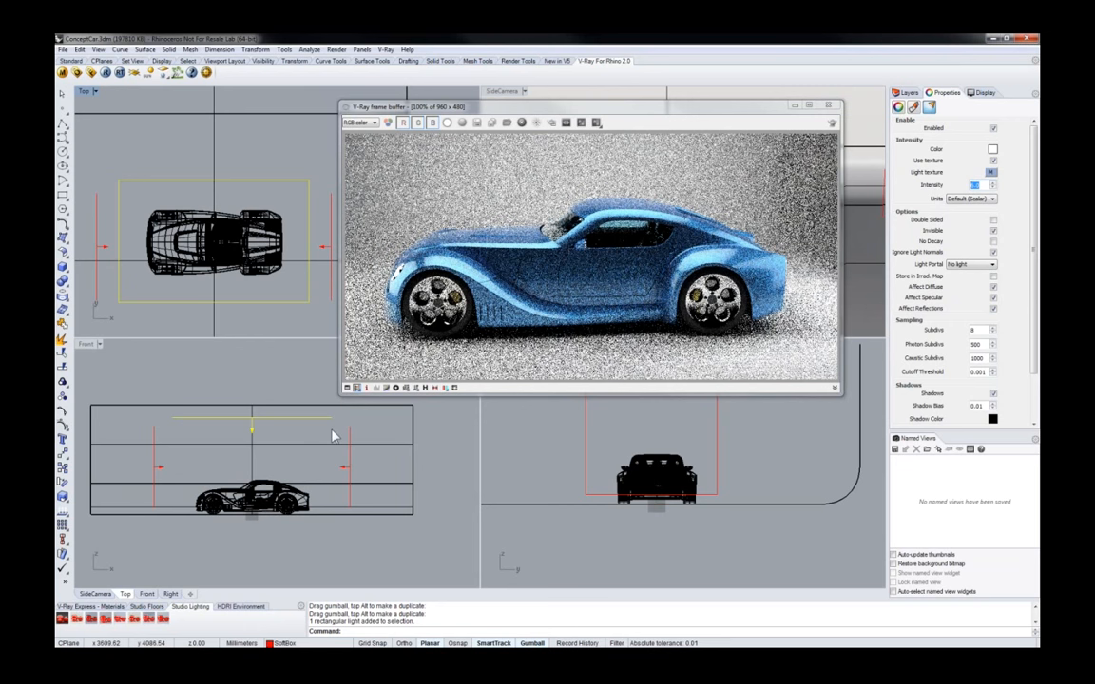
pyautogui.click(256, 369)
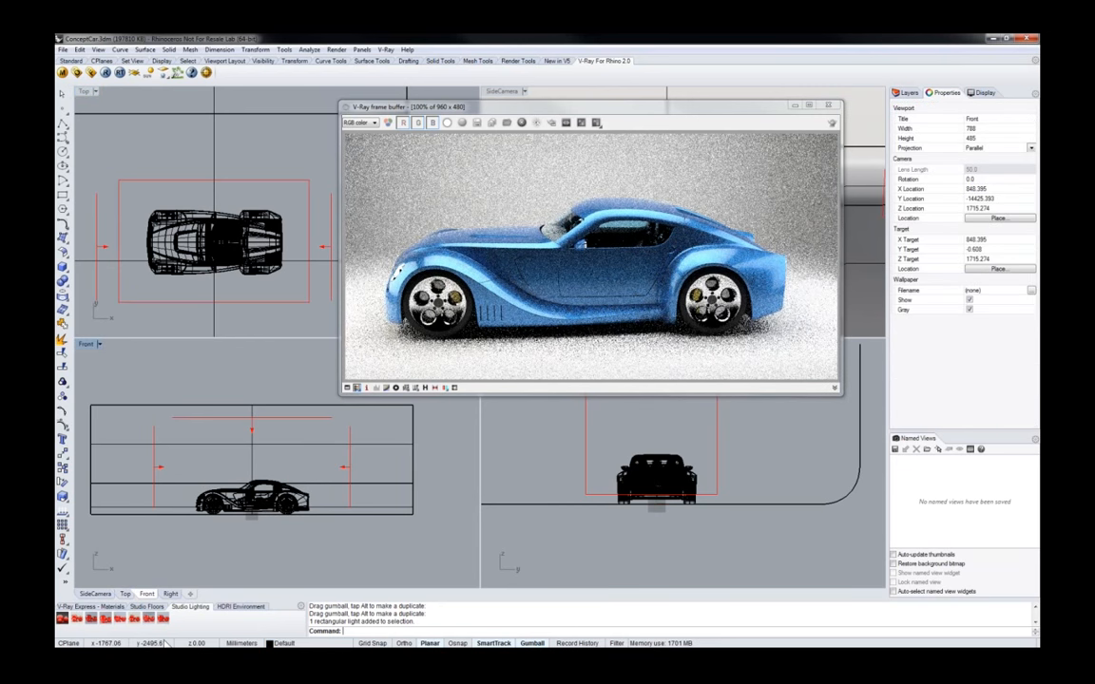
# Replace the lights with the Studio_5 lighting setup, scale it up around the car and raise it in the Front view
pyautogui.click(133, 620)
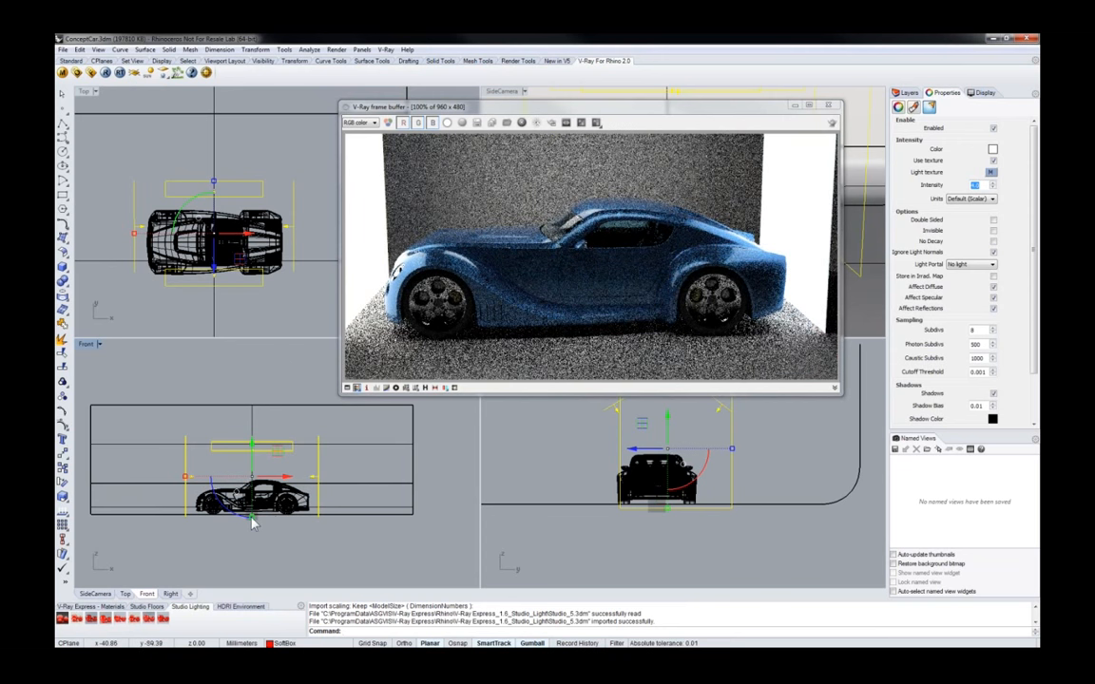
pyautogui.moveTo(252, 523); pyautogui.dragTo(258, 552)
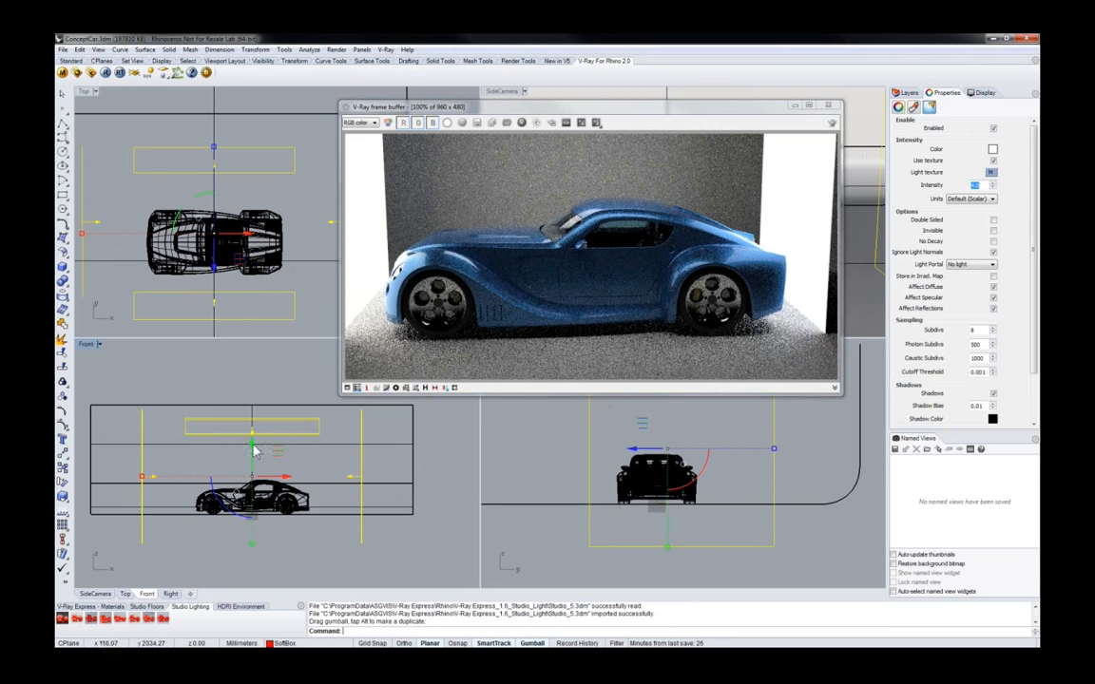
pyautogui.moveTo(254, 445); pyautogui.dragTo(255, 409)
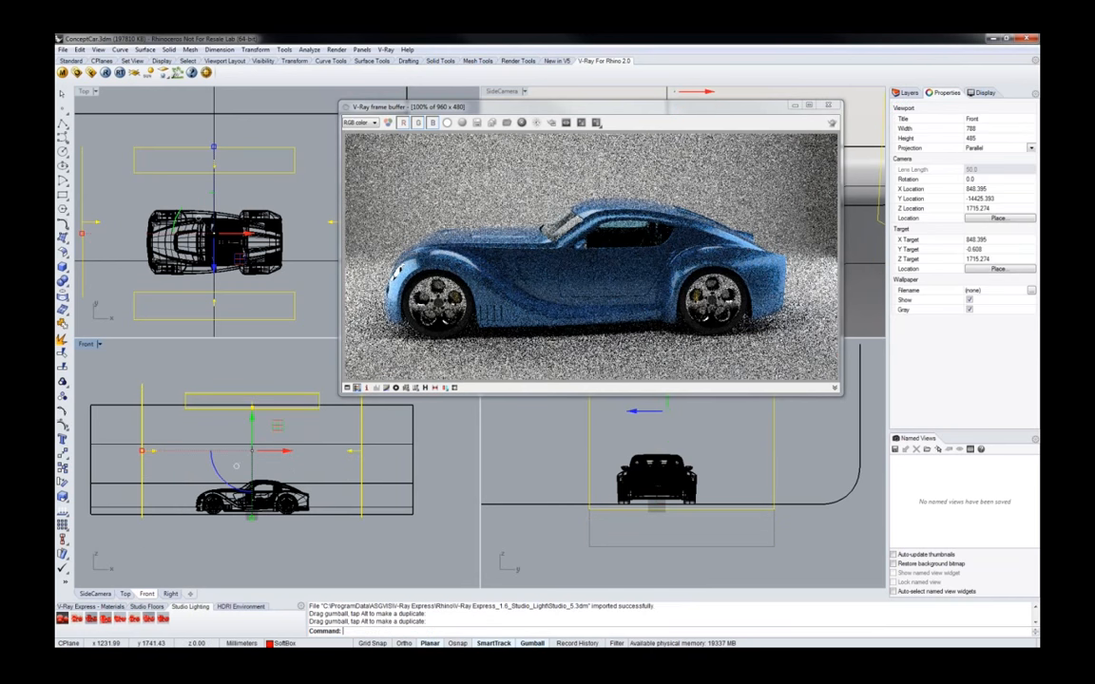
# Frame the car more closely in the SideCamera view and move the V-Ray frame buffer clear of the Top and Front views
pyautogui.moveTo(649, 110); pyautogui.dragTo(376, 237)
pyautogui.moveTo(686, 224); pyautogui.dragTo(656, 245, button='right')
pyautogui.scroll(2, 711, 232)
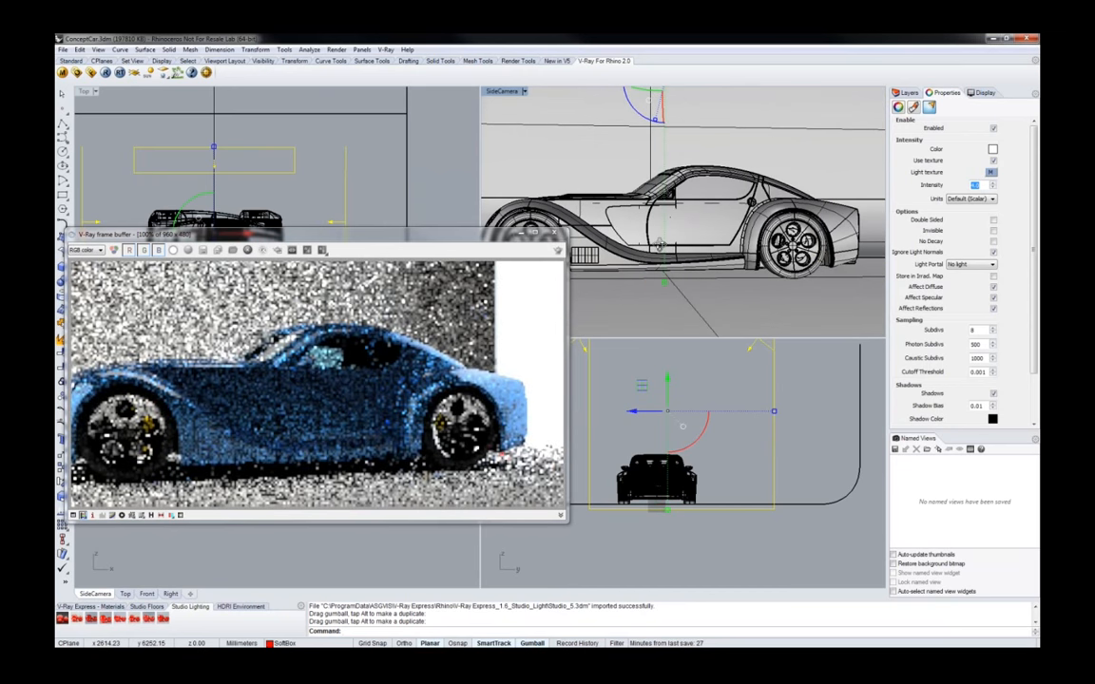
pyautogui.moveTo(359, 246); pyautogui.dragTo(583, 242)
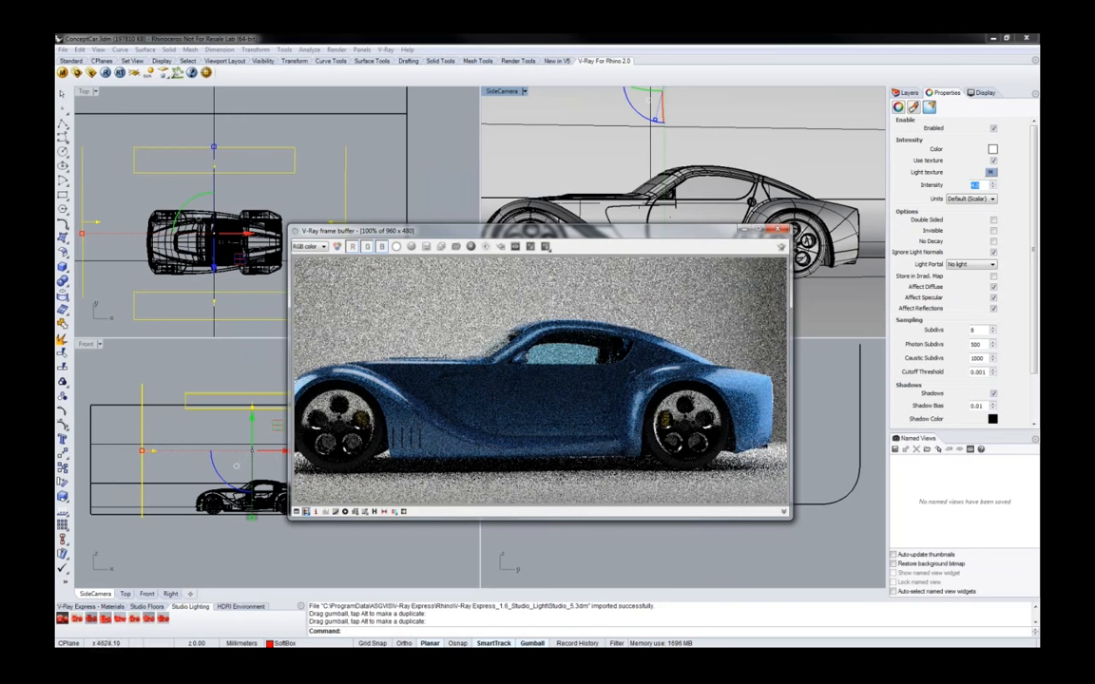
pyautogui.moveTo(477, 234); pyautogui.dragTo(499, 254)
pyautogui.keyDown('shift'); pyautogui.moveTo(624, 226); pyautogui.dragTo(645, 227, button='right'); pyautogui.keyUp('shift')
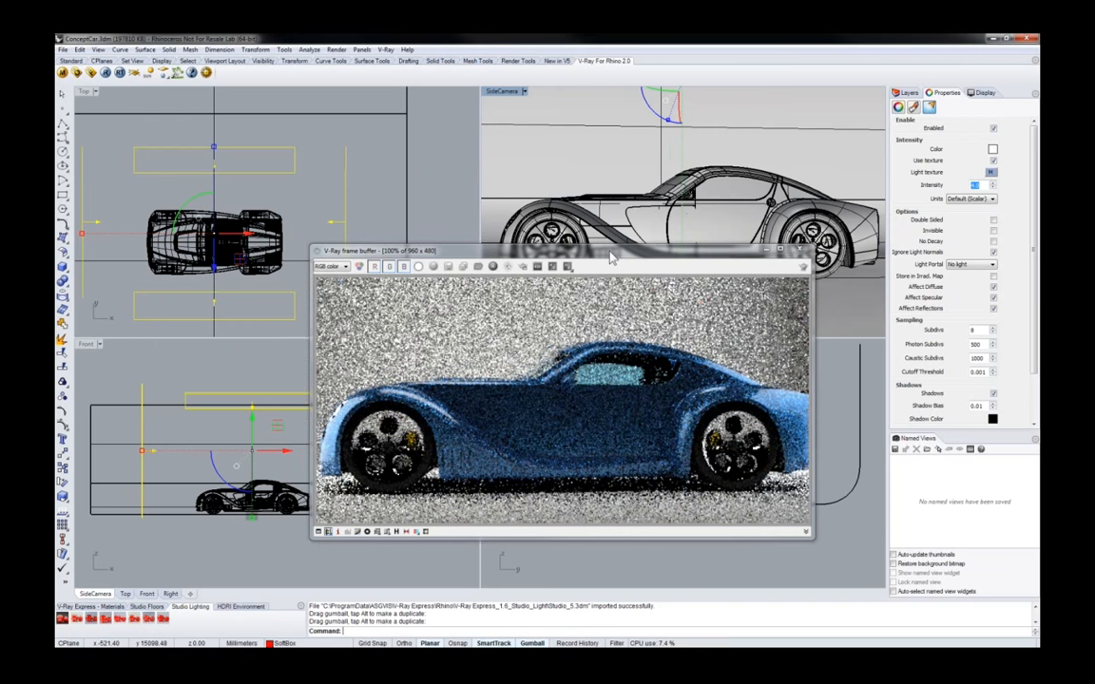
pyautogui.click(626, 247)
pyautogui.moveTo(628, 253); pyautogui.dragTo(685, 251)
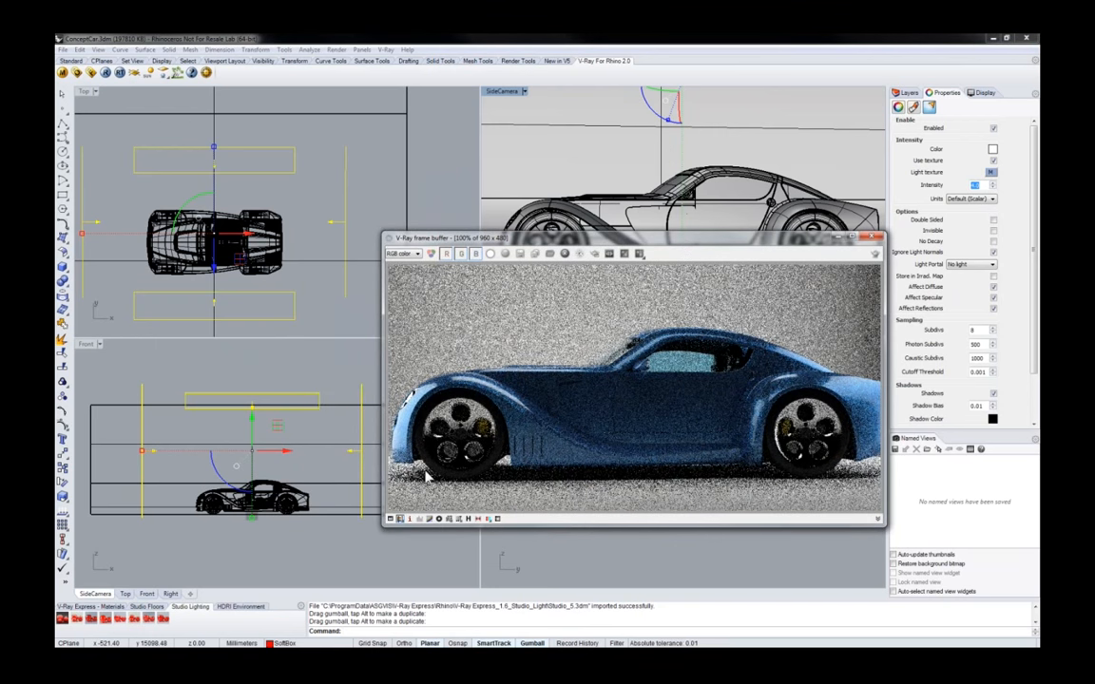
# Reduce the height of the two softbox lights at the car's nose and tail and lower them to the floor in the Front view
pyautogui.click(348, 542)
pyautogui.click(152, 452)
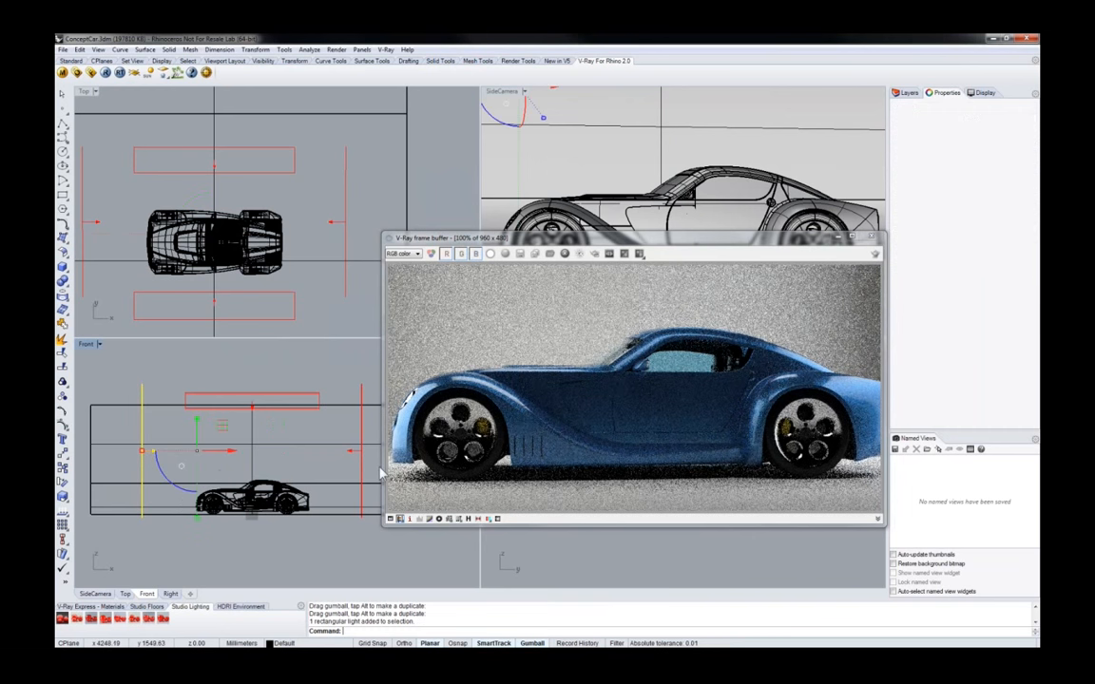
pyautogui.keyDown('shift'); pyautogui.click(362, 447); pyautogui.keyUp('shift')
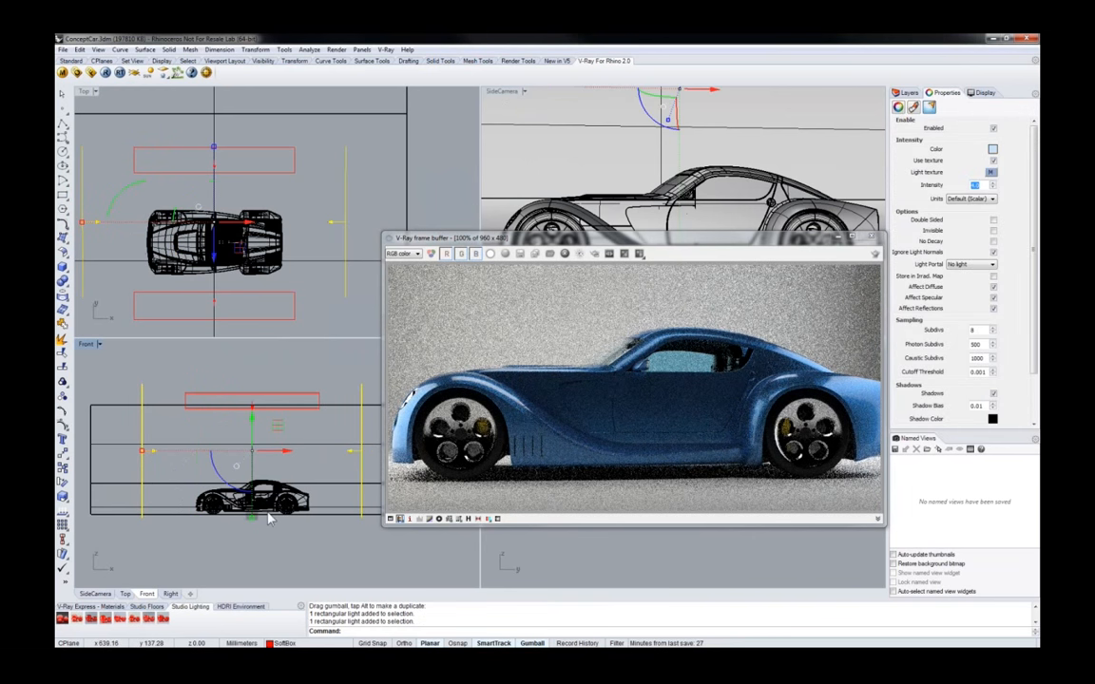
pyautogui.moveTo(251, 517); pyautogui.dragTo(253, 500)
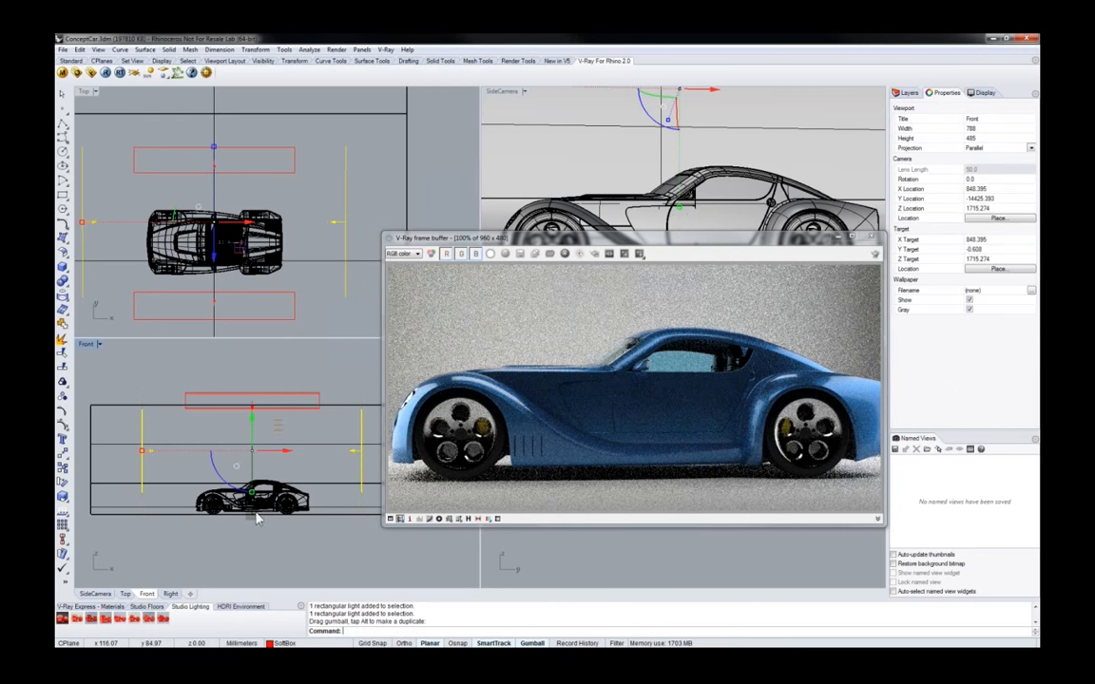
pyautogui.moveTo(253, 440); pyautogui.dragTo(253, 457)
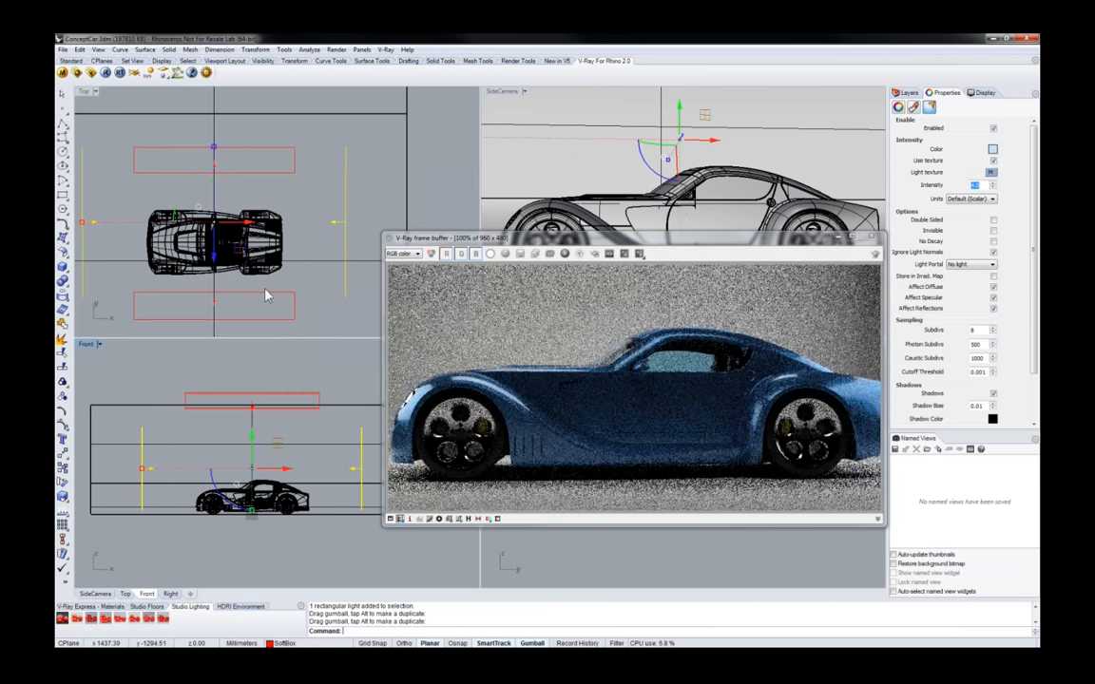
# Set the intensity of the long softbox light on the camera side of the car to 20
pyautogui.click(264, 295)
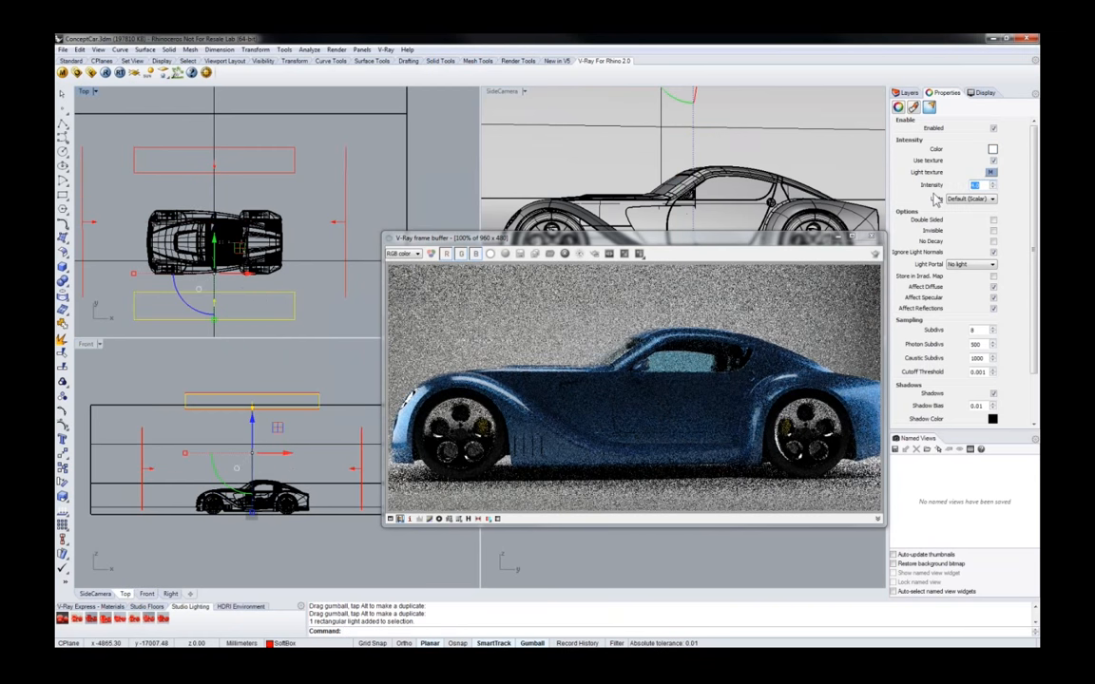
pyautogui.press('Return')
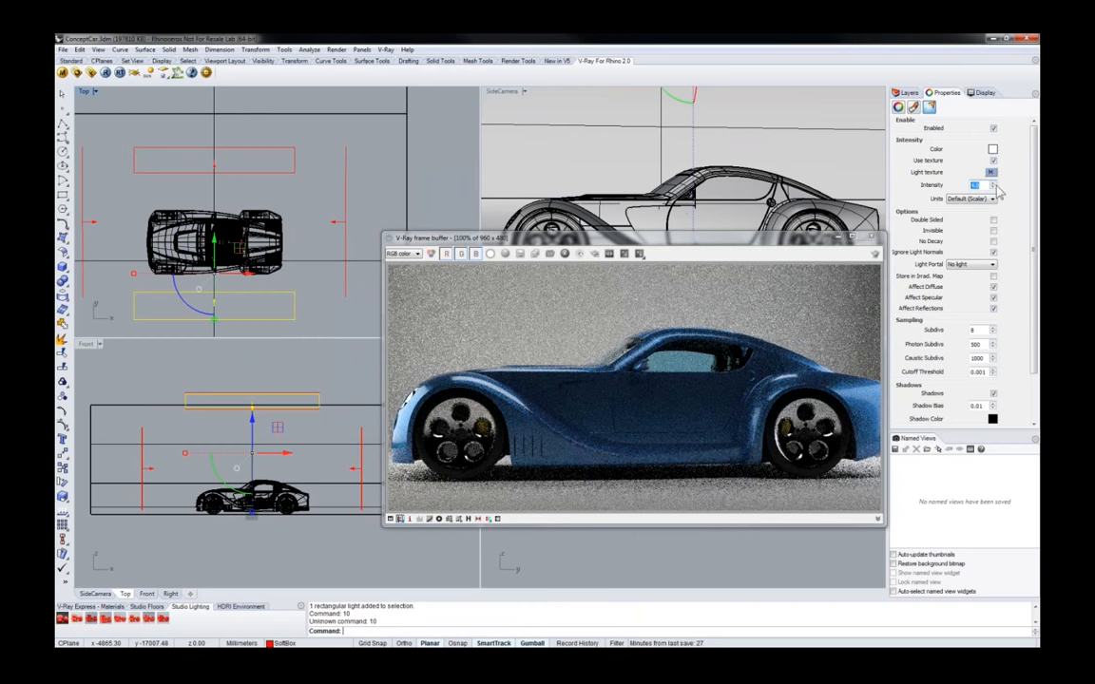
pyautogui.click(992, 182)
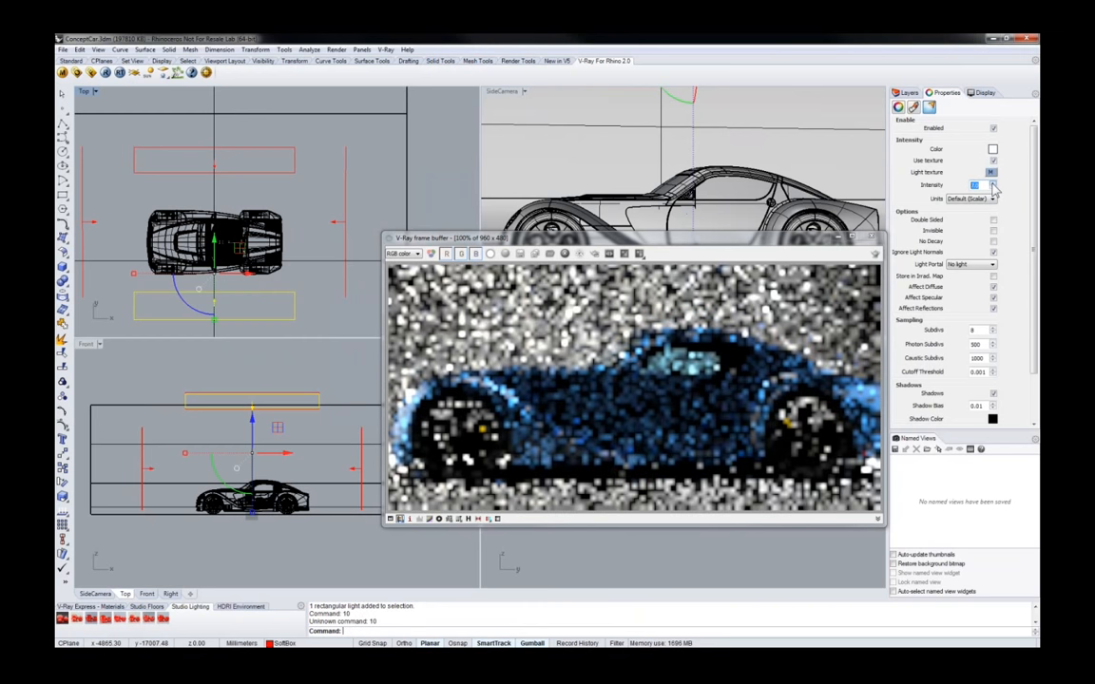
pyautogui.click(992, 182)
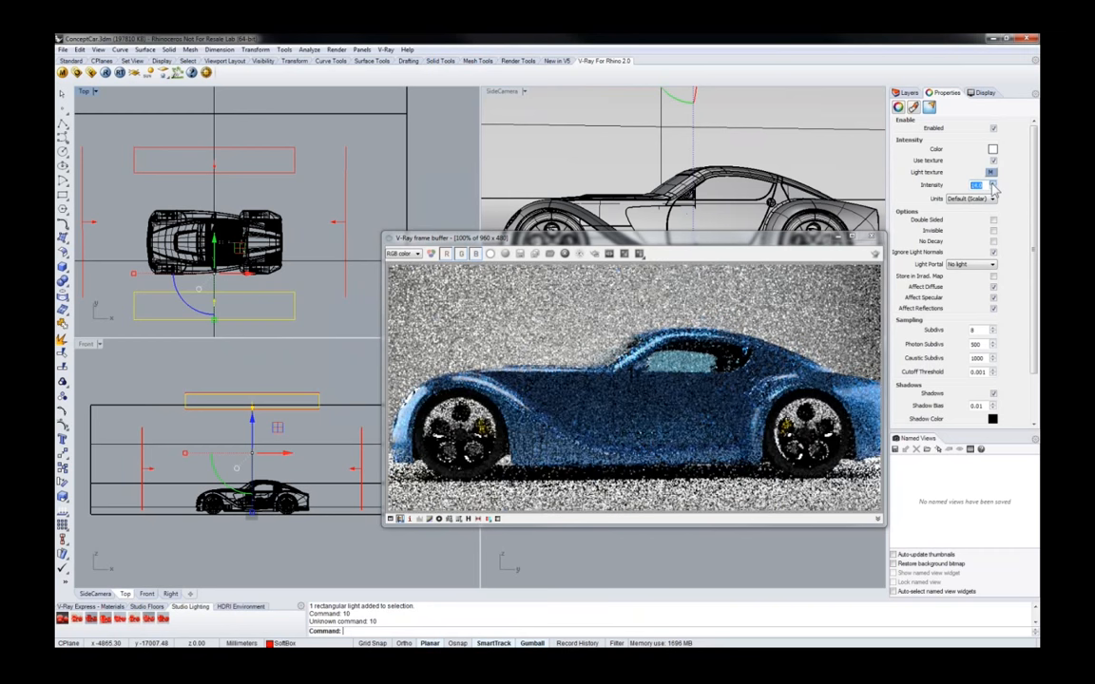
pyautogui.click(992, 183)
pyautogui.click(993, 185)
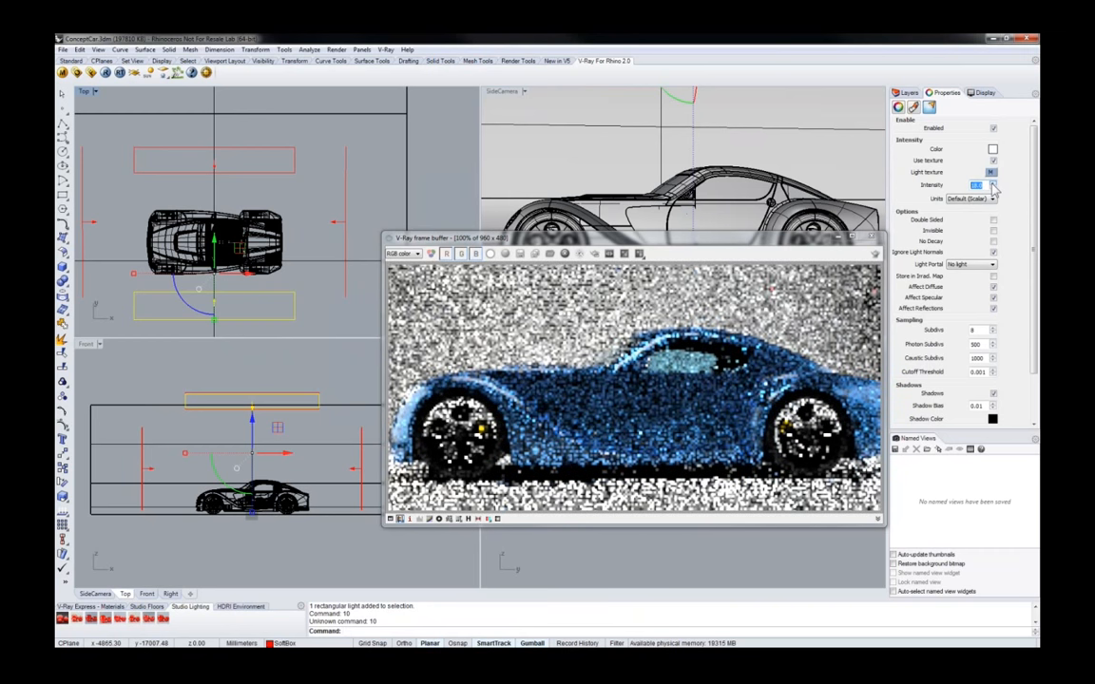
pyautogui.click(993, 184)
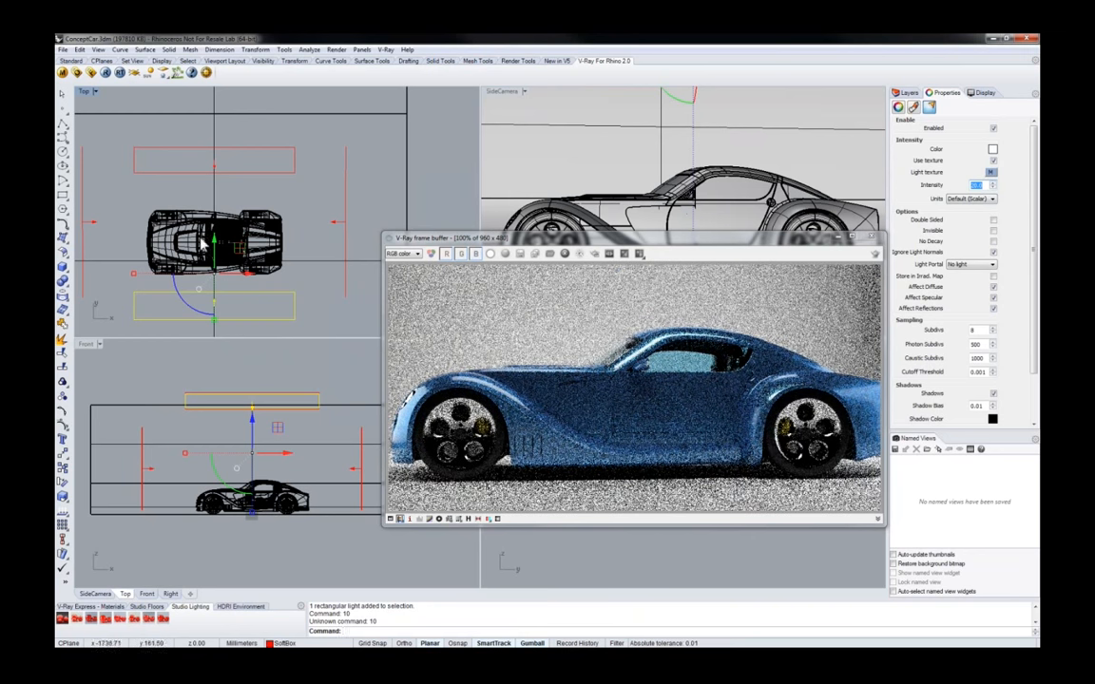
# Lengthen and widen the camera-side softbox light in the Top view so it extends past both ends of the car
pyautogui.moveTo(229, 213); pyautogui.dragTo(262, 177, button='right')
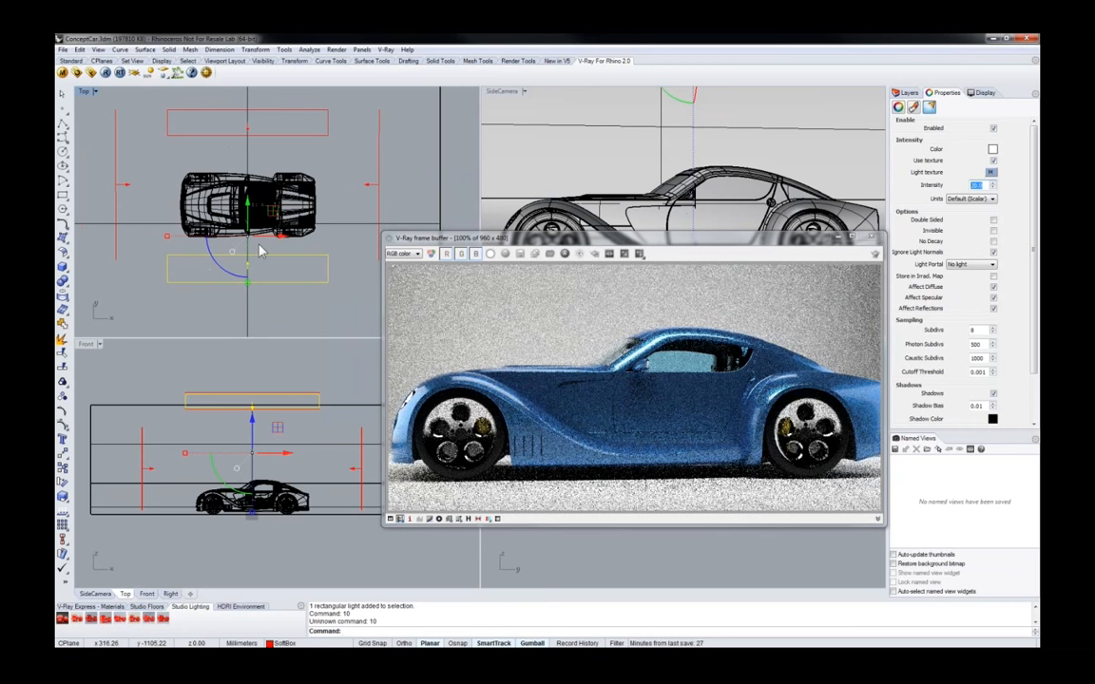
pyautogui.scroll(-1, 258, 250)
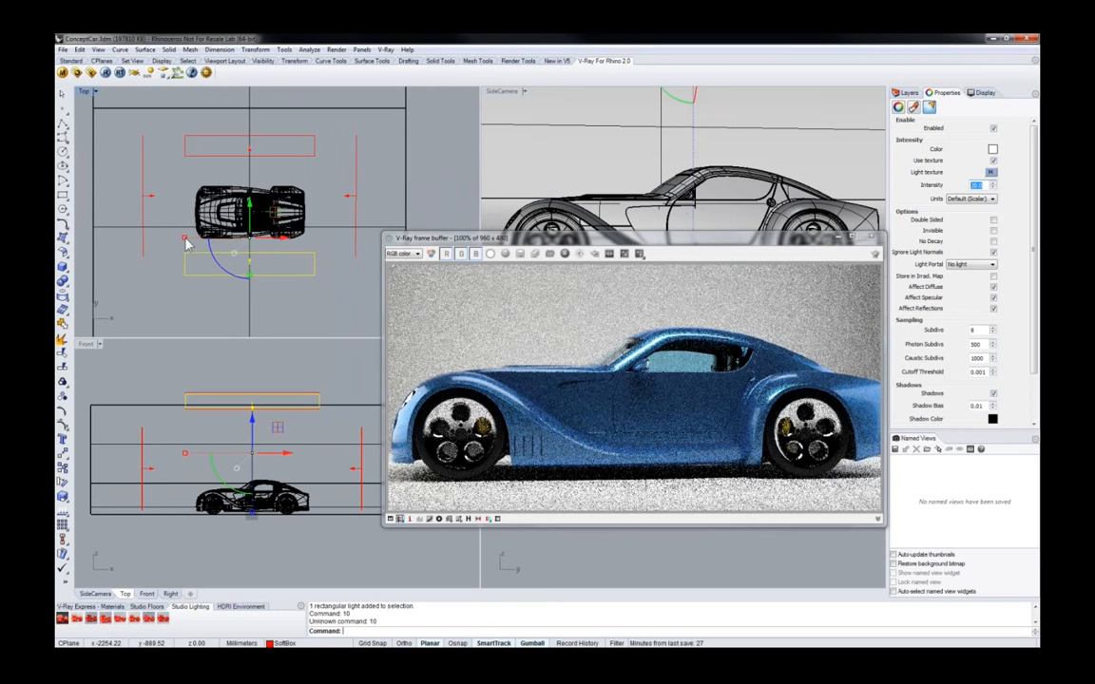
pyautogui.moveTo(187, 244); pyautogui.dragTo(161, 243)
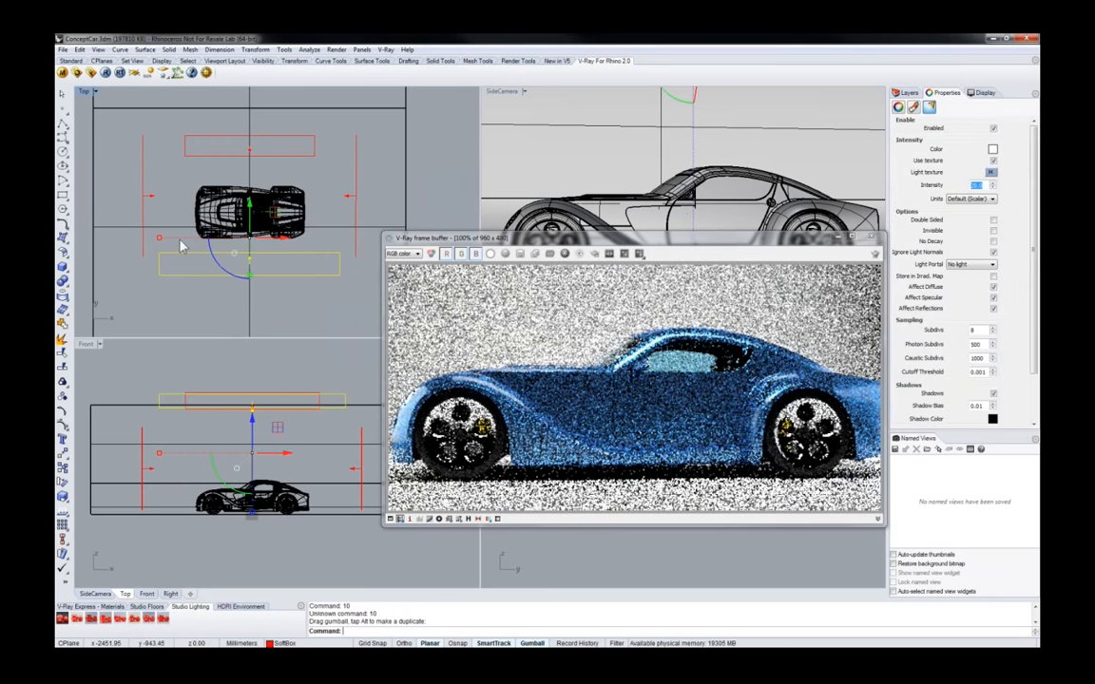
pyautogui.moveTo(249, 278); pyautogui.dragTo(251, 299)
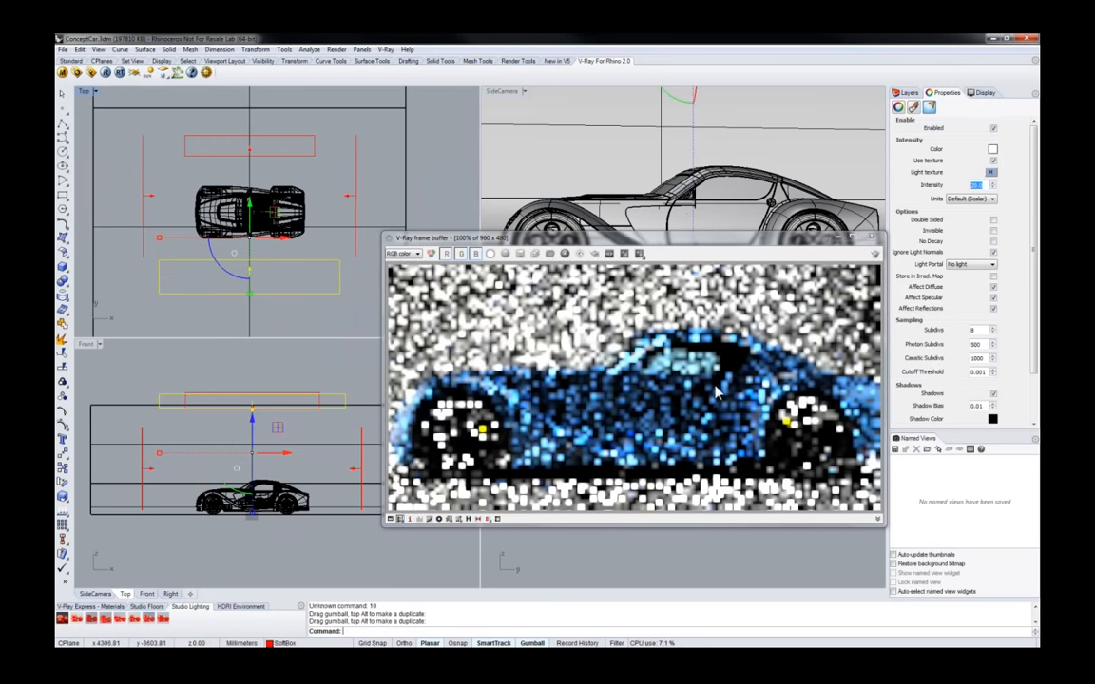
# Frame the whole car with more surrounding space in the SideCamera view and show the layer list
pyautogui.moveTo(673, 244); pyautogui.dragTo(648, 235)
pyautogui.scroll(-2, 708, 196)
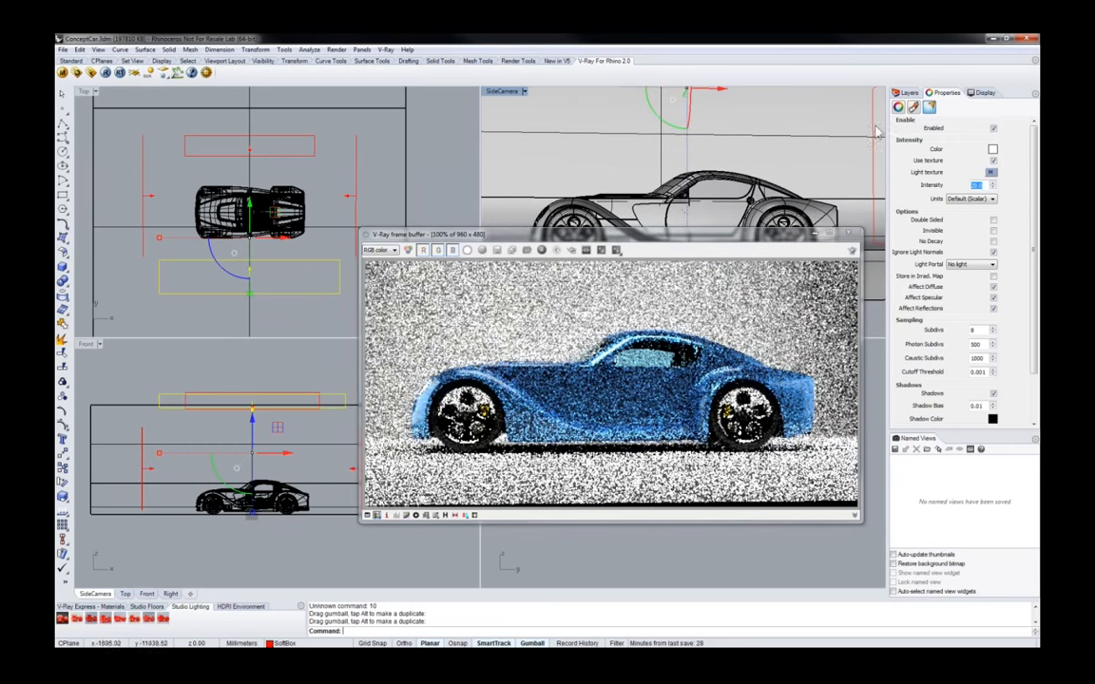
pyautogui.click(906, 92)
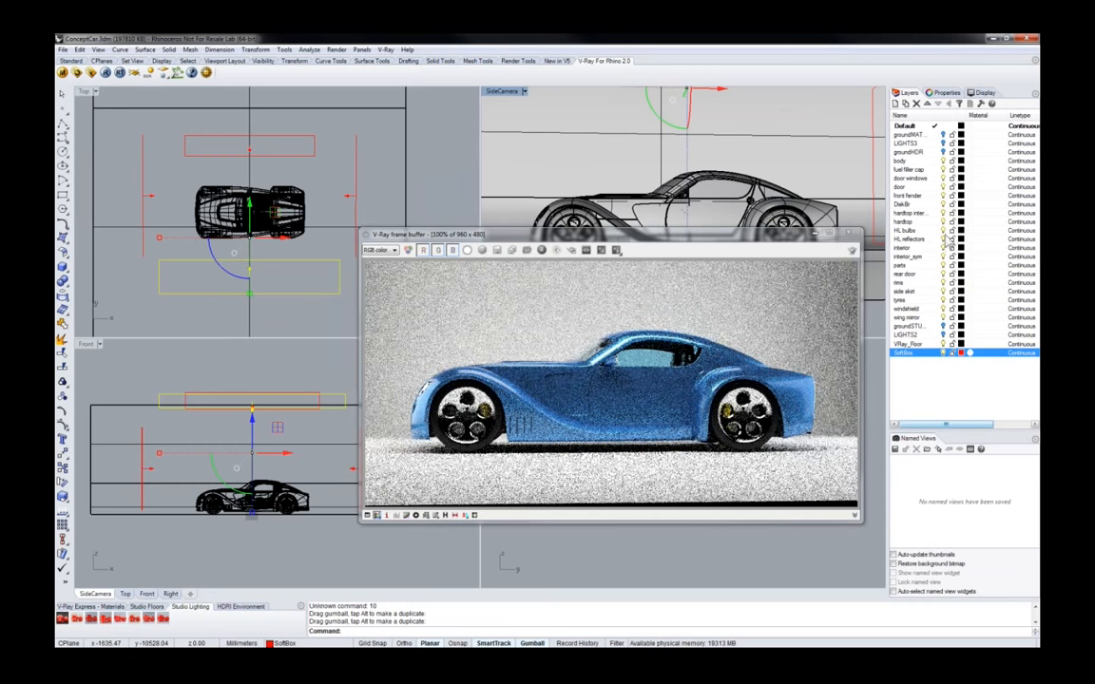
# Replace the studio lighting with the Studio_3 softbox set and scale it up in the Top view to surround the car
pyautogui.click(944, 93)
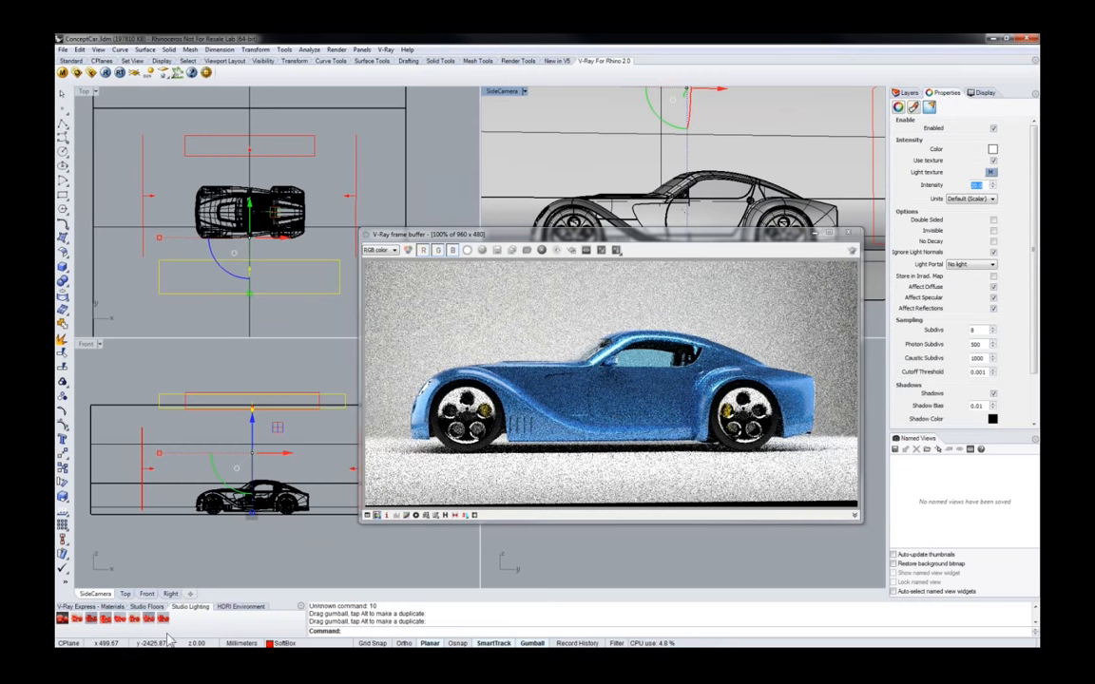
pyautogui.click(107, 620)
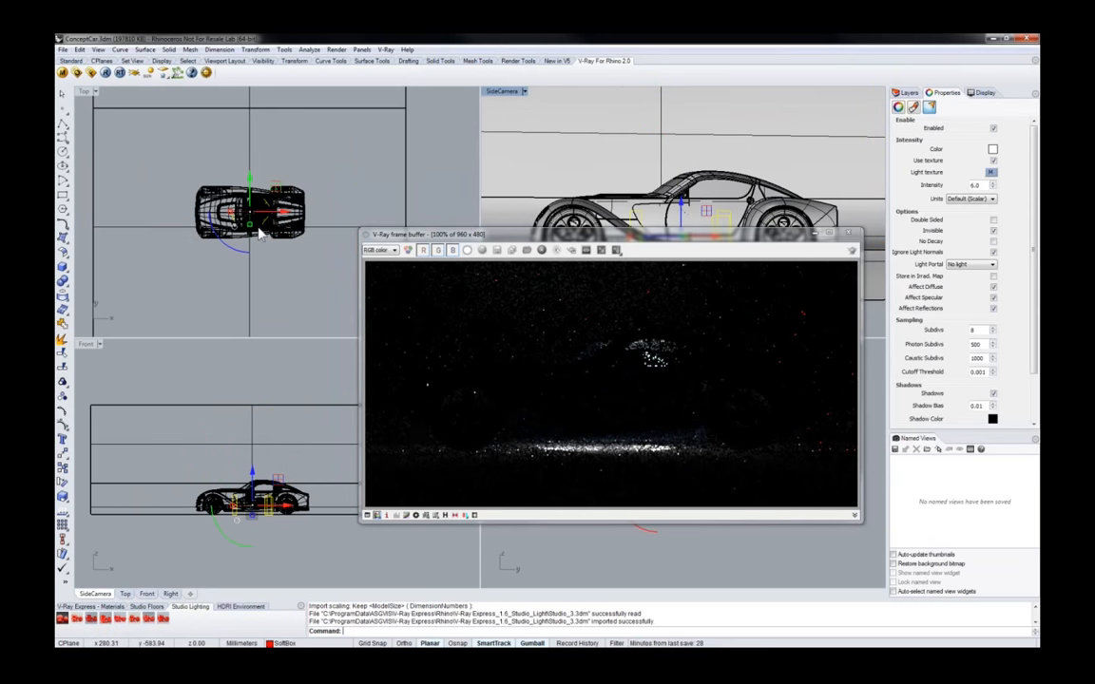
pyautogui.moveTo(253, 231); pyautogui.dragTo(252, 291)
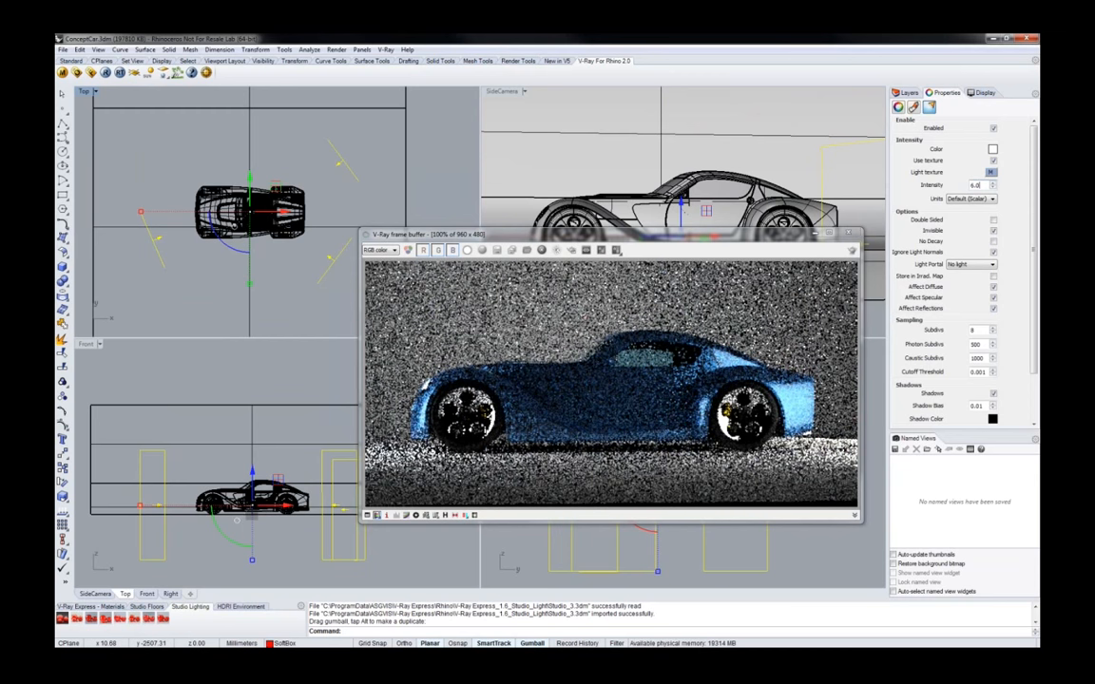
pyautogui.click(228, 286)
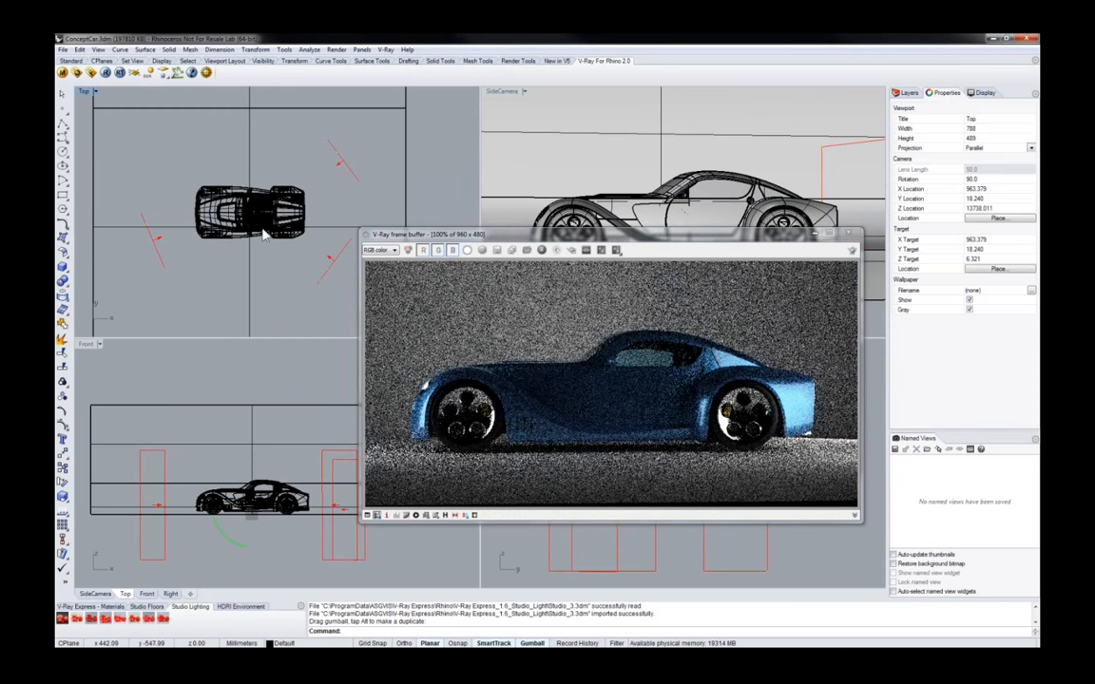
# Draw a rectangular light along the camera side of the car in the Top view and raise it above the roof in the Front view
pyautogui.click(148, 73)
pyautogui.click(168, 211)
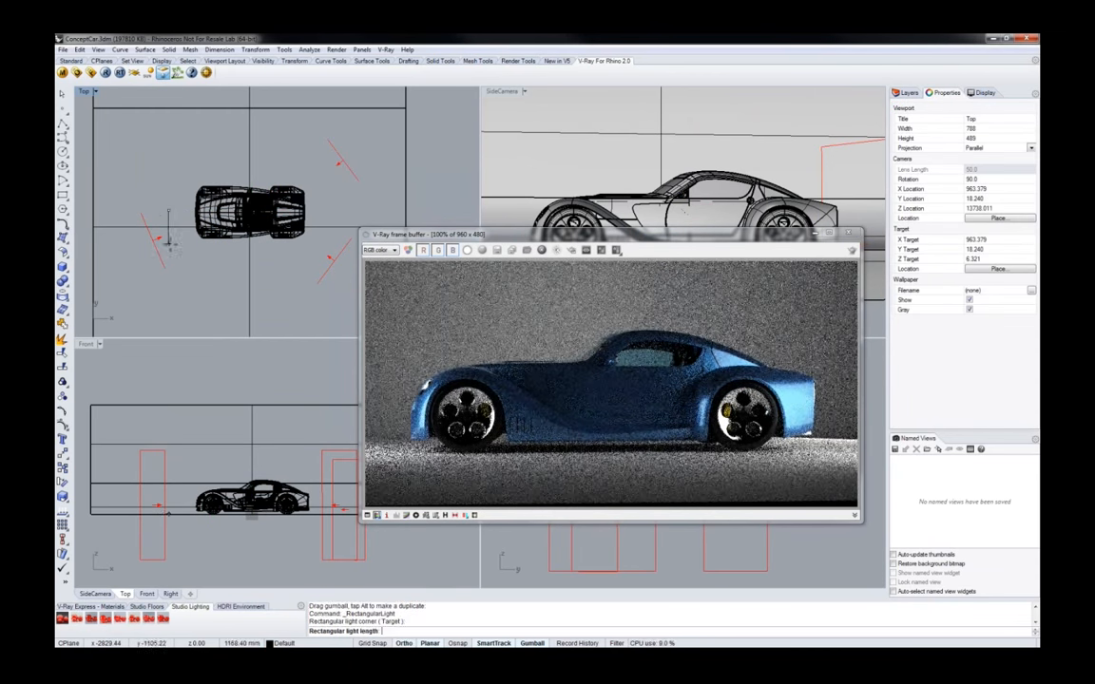
pyautogui.keyDown('shift'); pyautogui.click(169, 260); pyautogui.keyUp('shift')
pyautogui.click(326, 259)
pyautogui.press('Escape')
pyautogui.click(285, 259)
pyautogui.moveTo(249, 501); pyautogui.dragTo(229, 496, button='right')
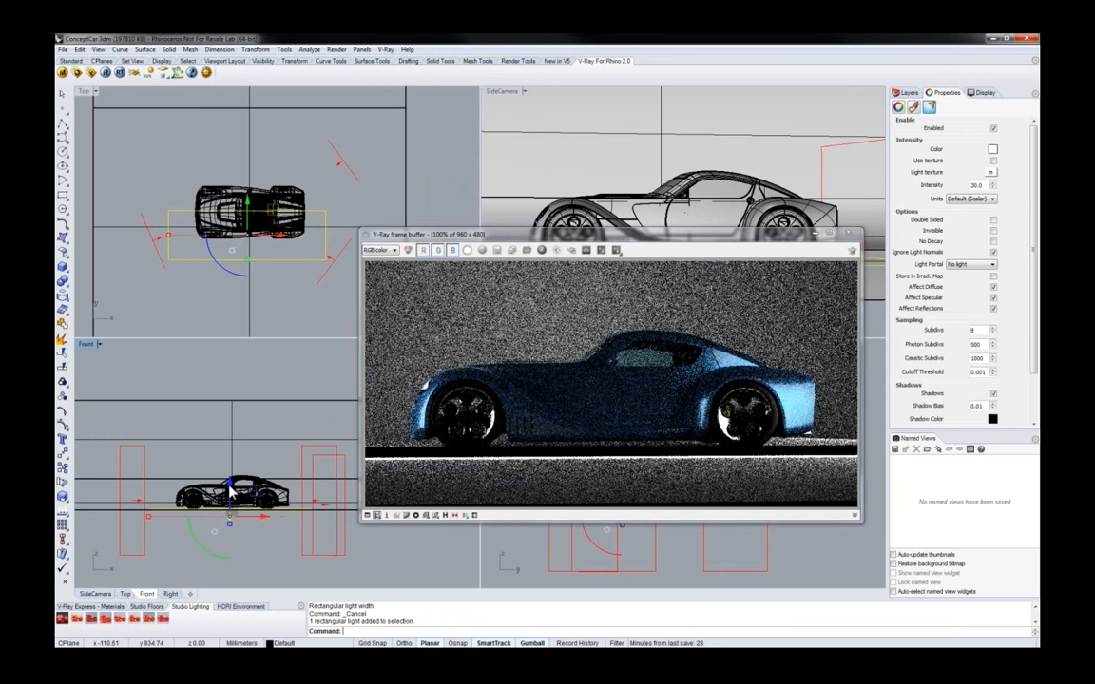
pyautogui.moveTo(229, 489); pyautogui.dragTo(230, 447)
pyautogui.moveTo(230, 430); pyautogui.dragTo(230, 416)
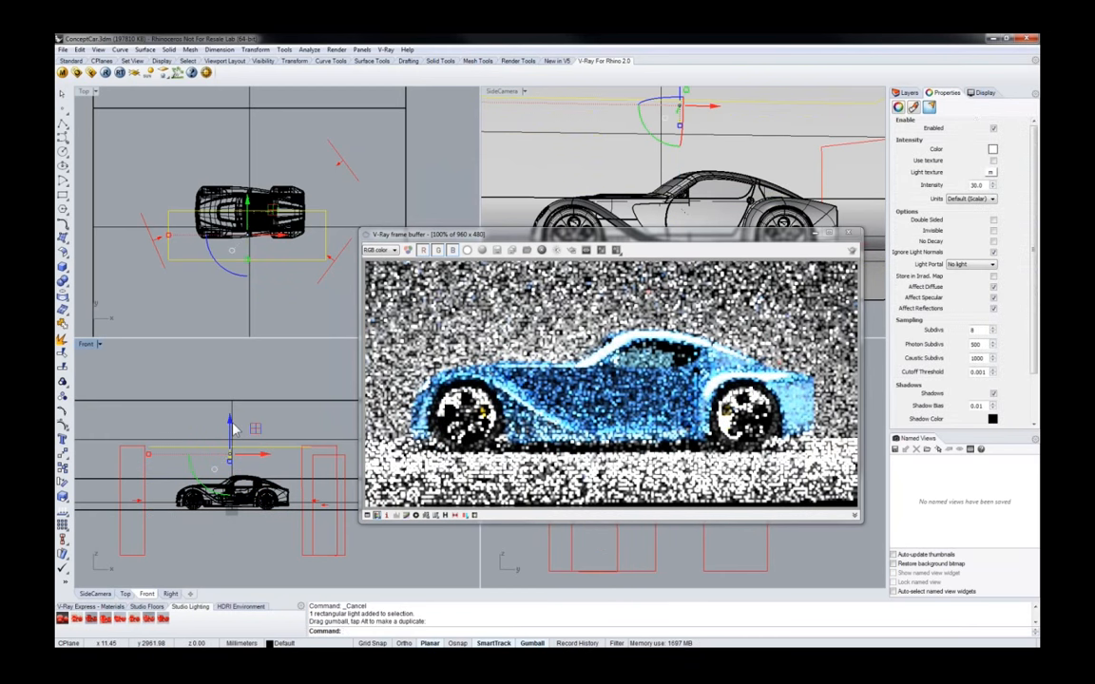
# Set the rectangular light's intensity to 5, widen it slightly and shift it further over the car in the Top view
pyautogui.moveTo(984, 185); pyautogui.dragTo(949, 186)
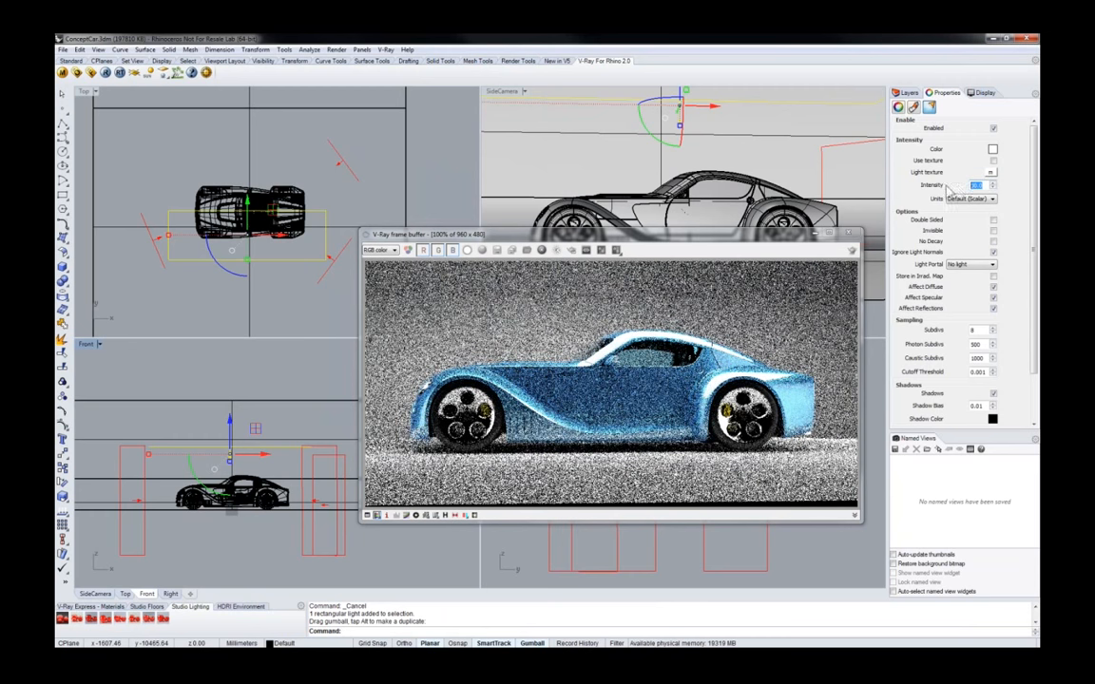
pyautogui.write('5')
pyautogui.press('Return')
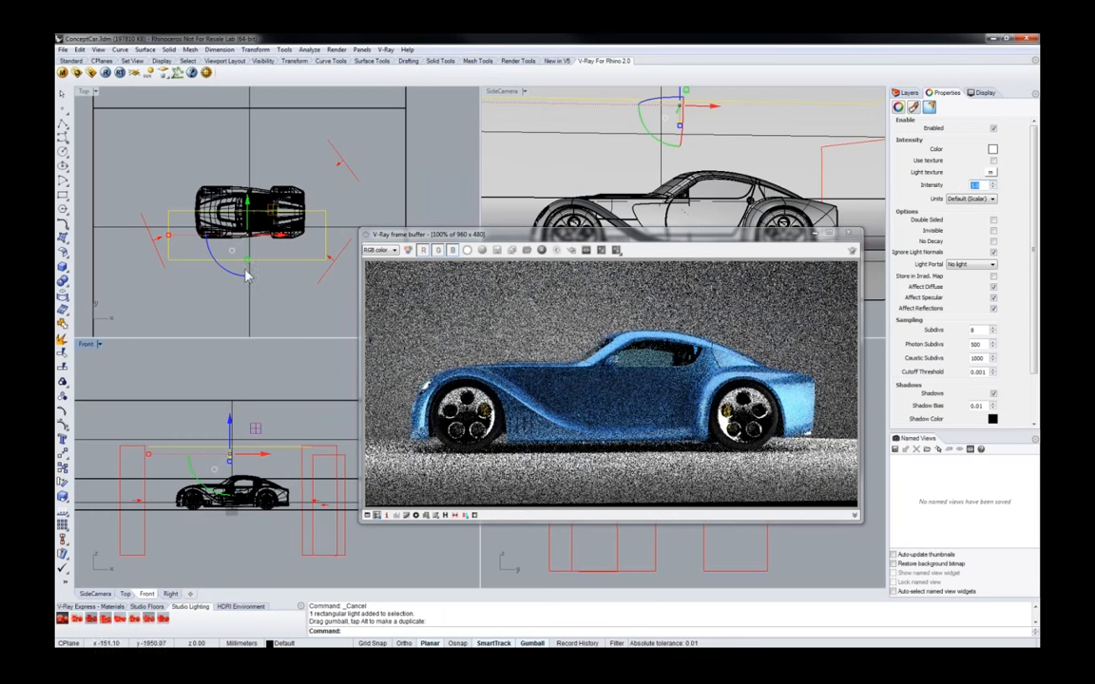
pyautogui.moveTo(248, 260); pyautogui.dragTo(249, 265)
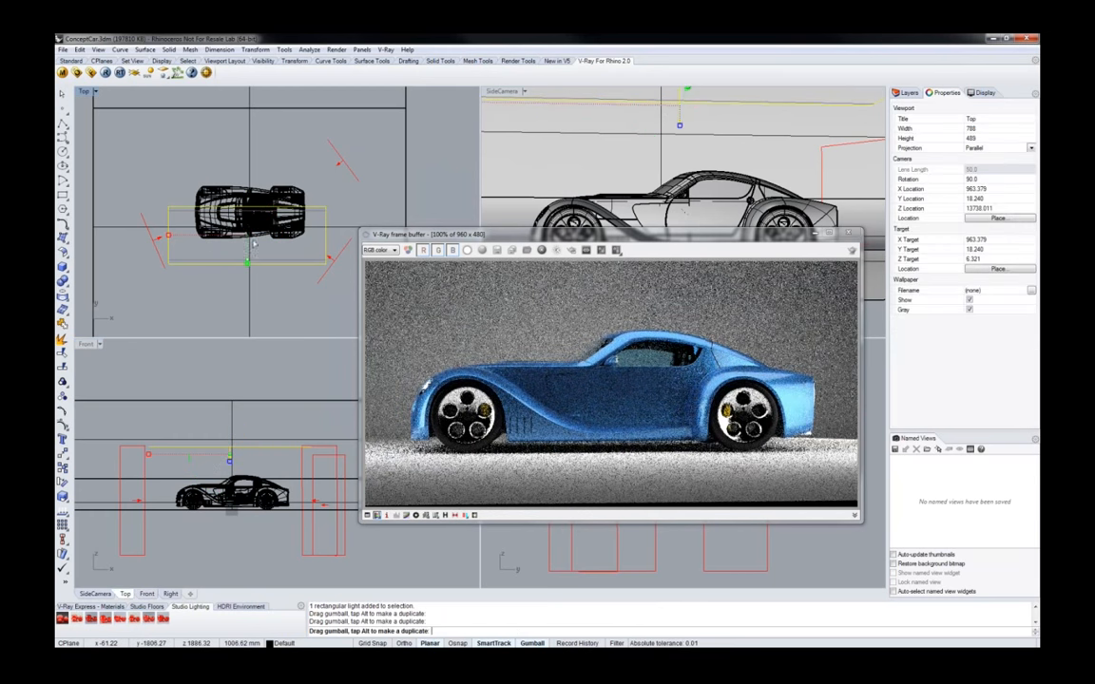
pyautogui.moveTo(248, 203); pyautogui.dragTo(248, 191)
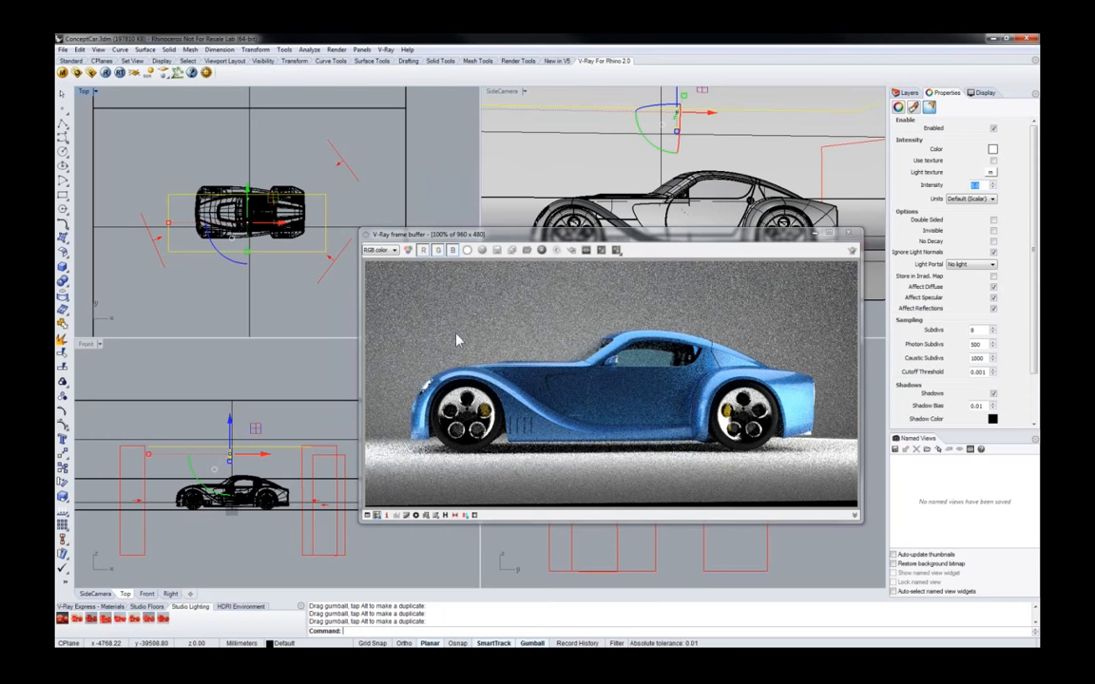
# Turn off the SoftBox layer and delete the rectangular light above the car
pyautogui.click(908, 92)
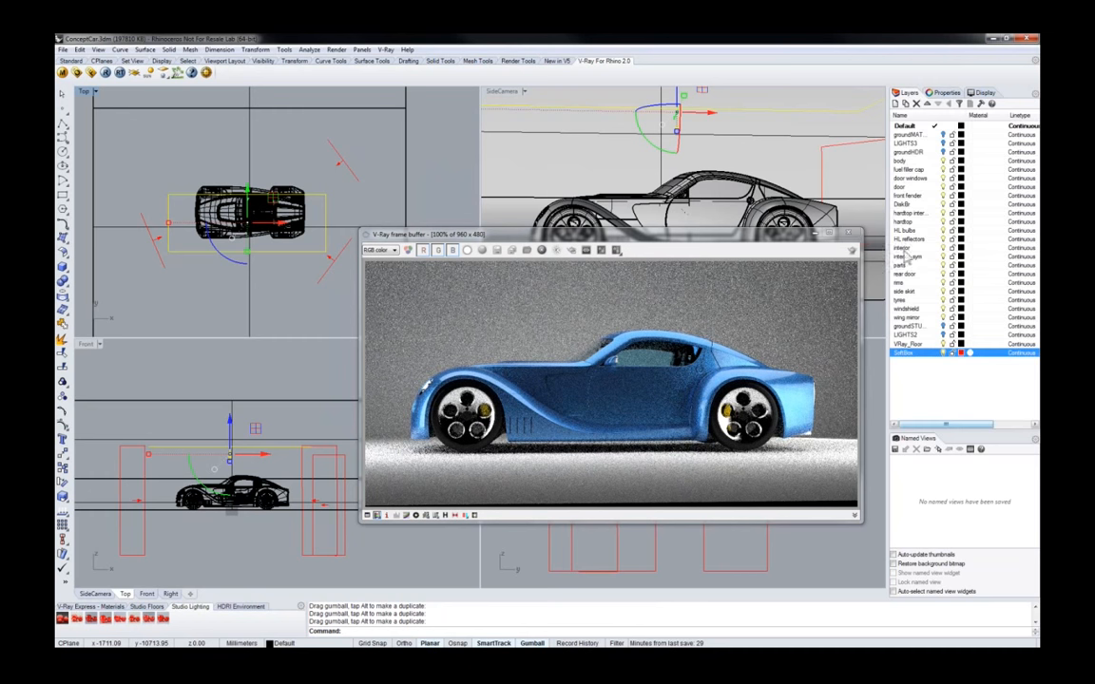
pyautogui.click(944, 353)
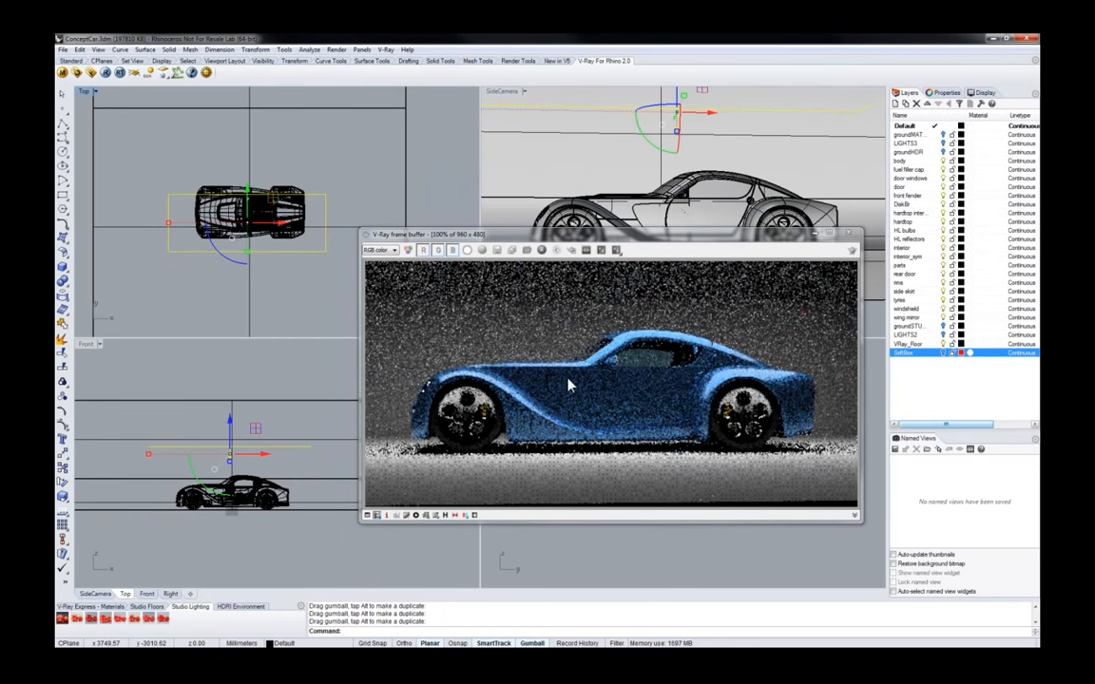
pyautogui.click(221, 267)
pyautogui.click(221, 251)
pyautogui.press('Delete')
# Add the Studio_01 HDRI environment as a dome light around the car
pyautogui.click(571, 204)
pyautogui.click(946, 93)
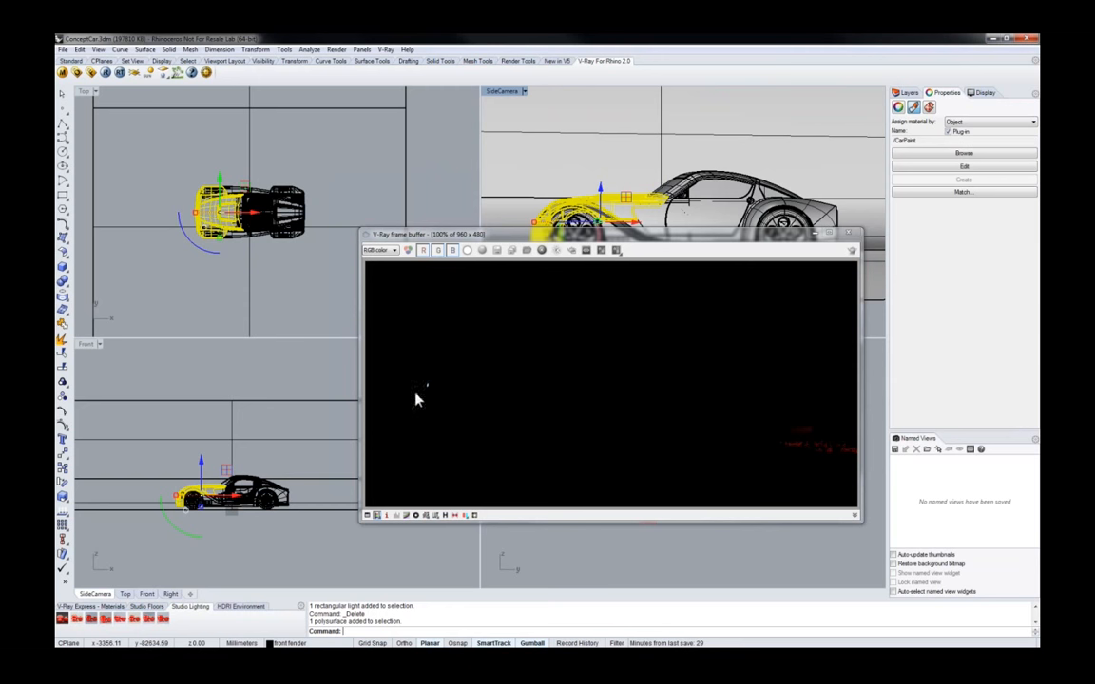
pyautogui.click(232, 609)
pyautogui.scroll(1, 244, 493)
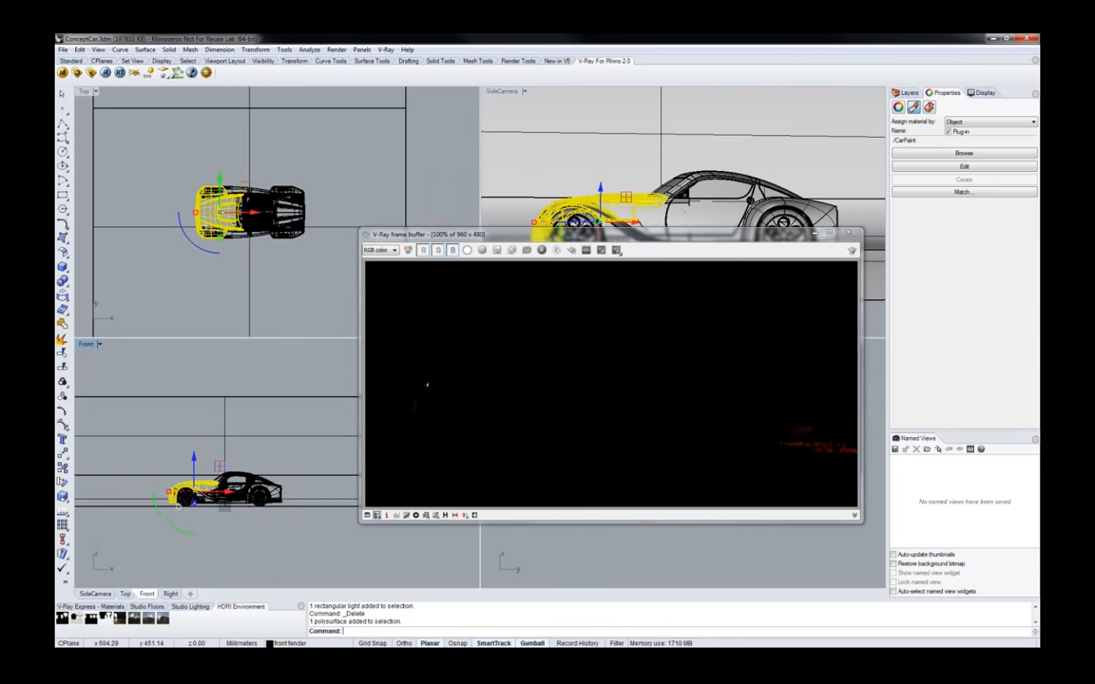
pyautogui.click(63, 618)
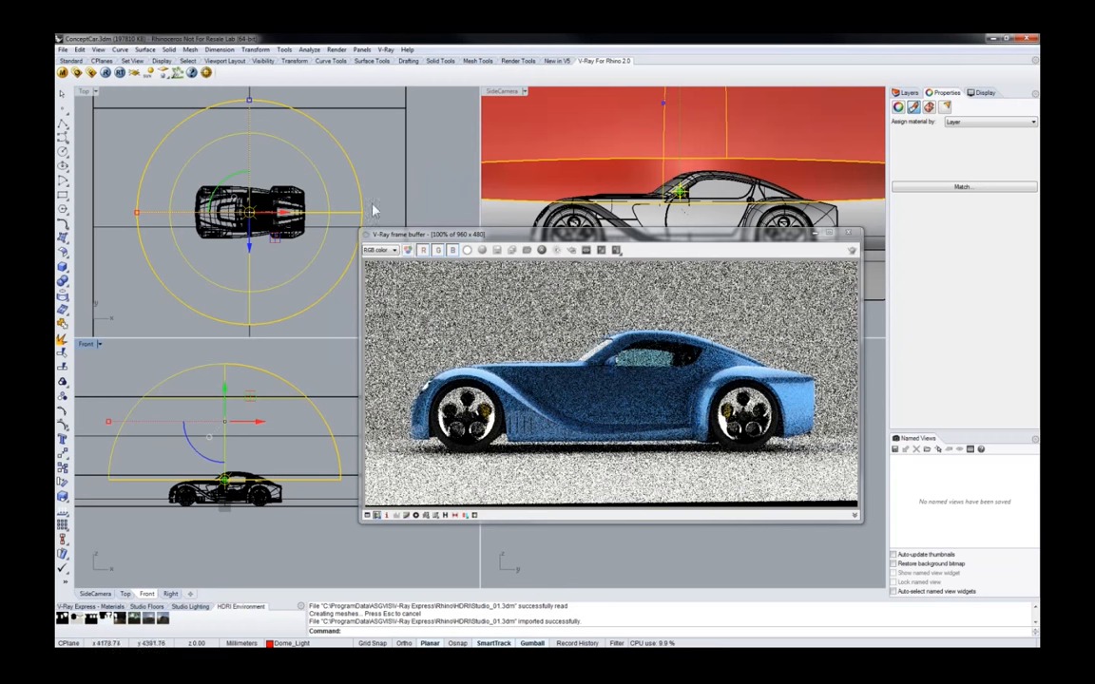
# Review the dome light's texture settings and switch the HDRI environment to Studio_02
pyautogui.click(945, 108)
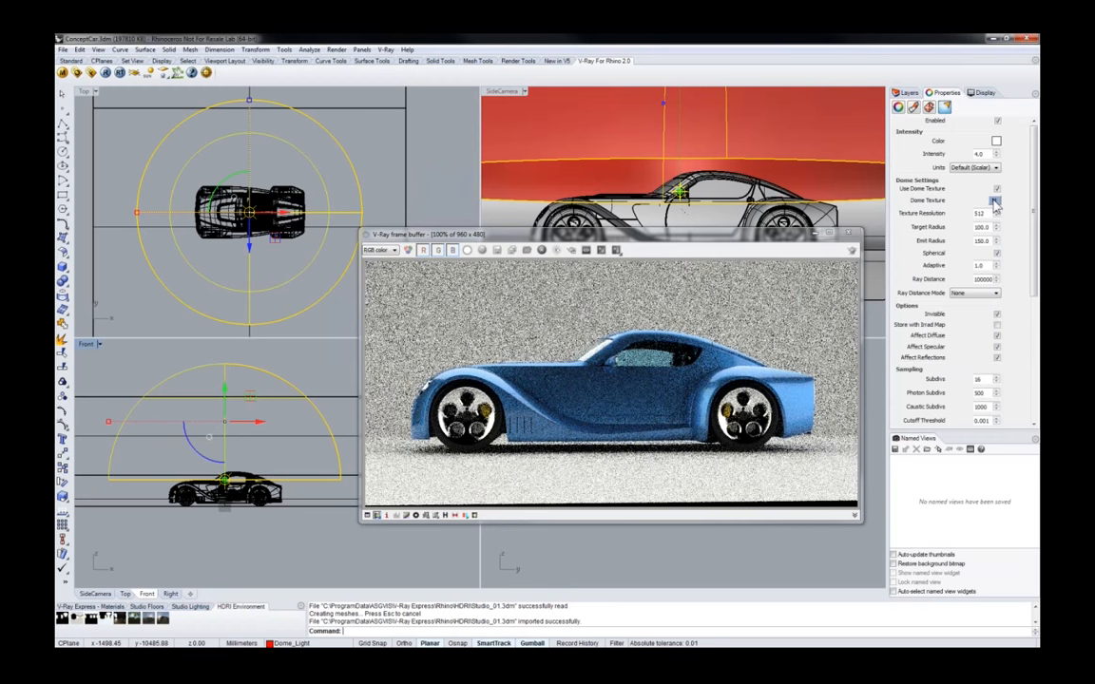
pyautogui.click(995, 200)
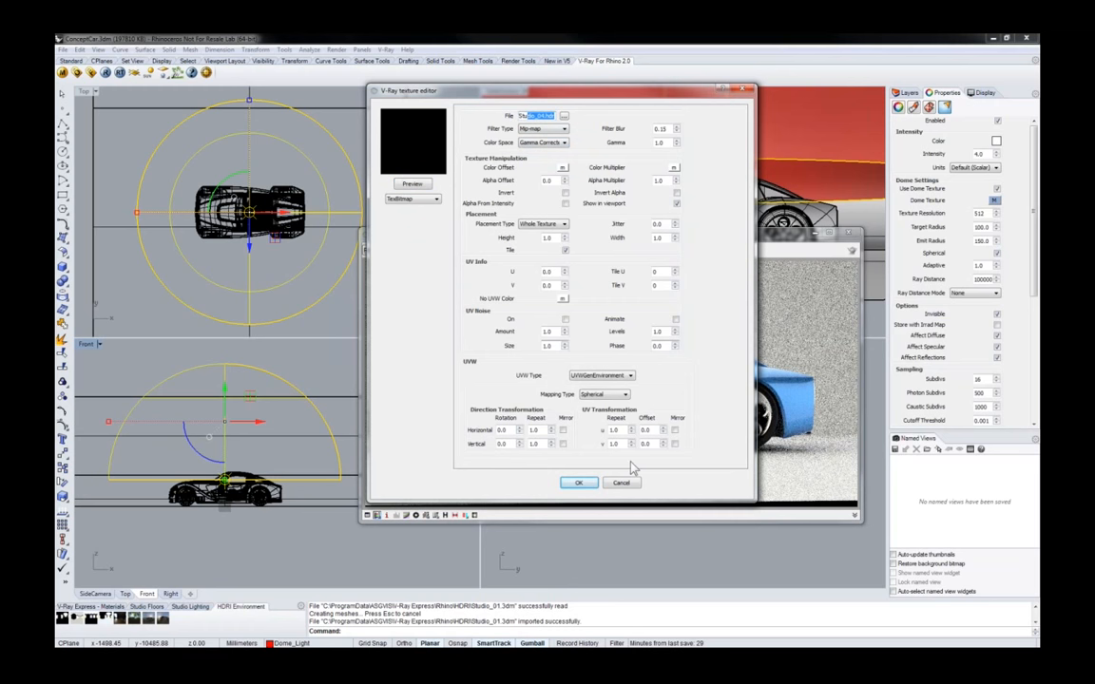
pyautogui.click(579, 483)
pyautogui.moveTo(739, 240); pyautogui.dragTo(722, 177)
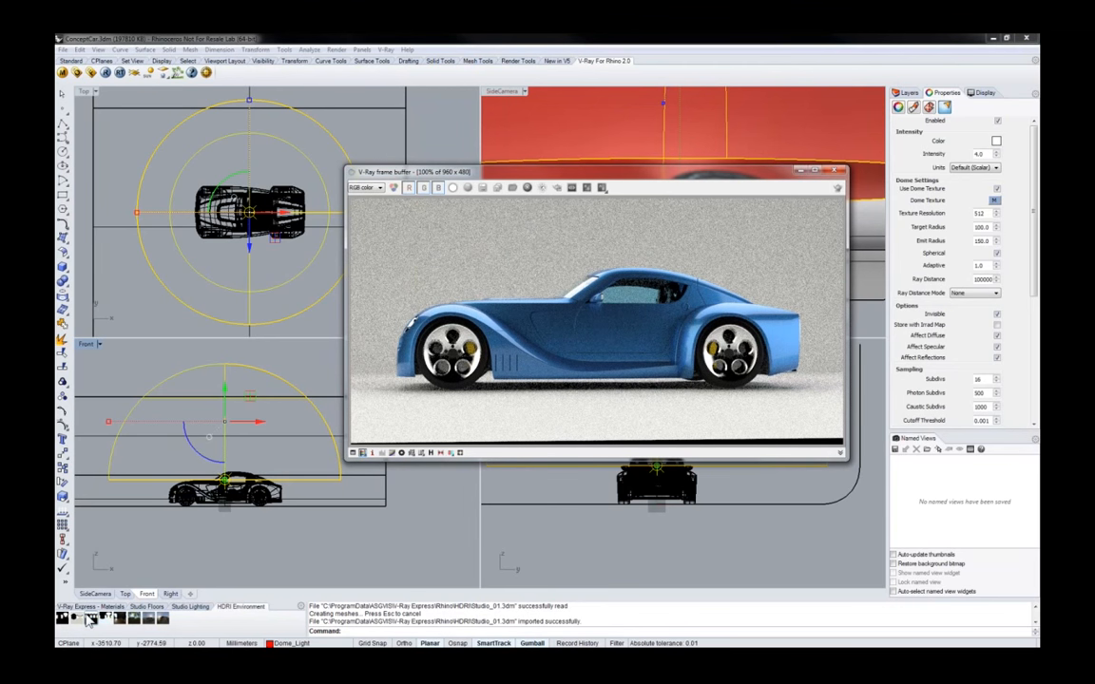
pyautogui.press('Escape')
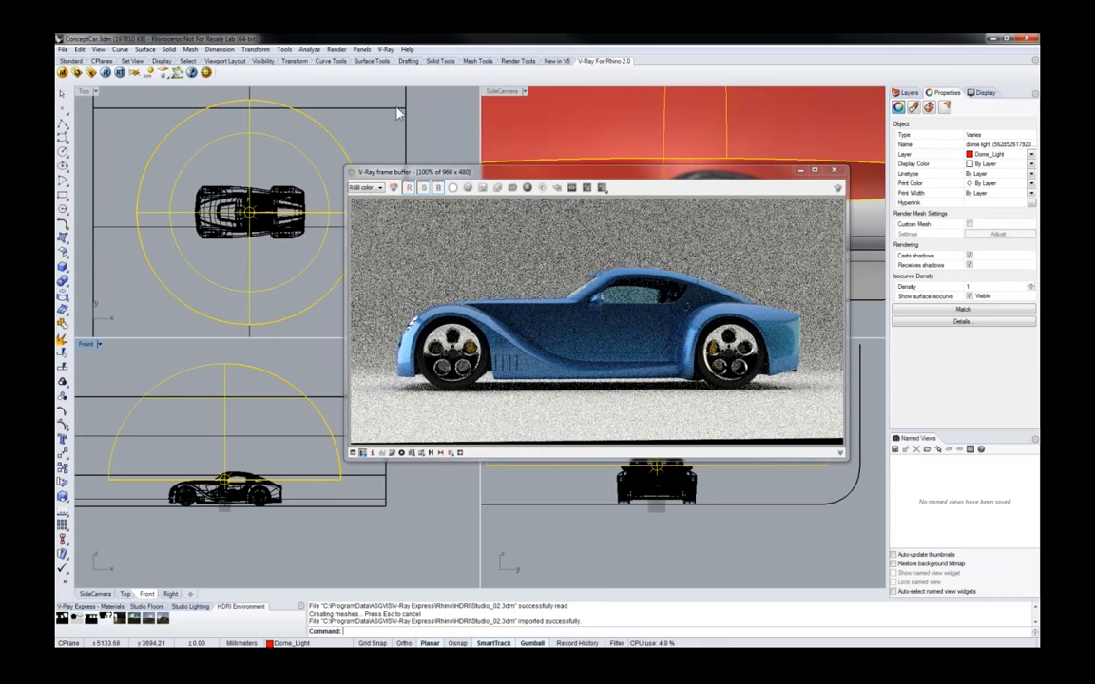
# Replace the studio floor with the Disk_Studio_Wall floor and scale it up uniformly in the Top view beyond the dome light
pyautogui.moveTo(285, 145); pyautogui.dragTo(265, 162, button='right')
pyautogui.scroll(-2, 261, 161)
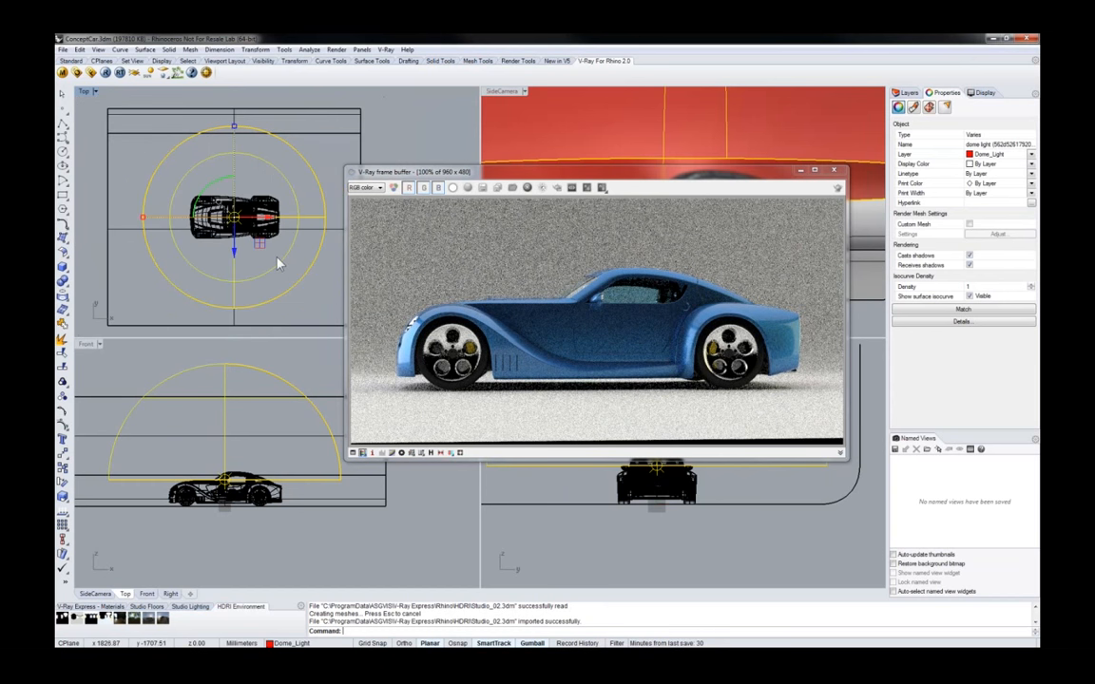
pyautogui.click(147, 607)
pyautogui.press('Escape')
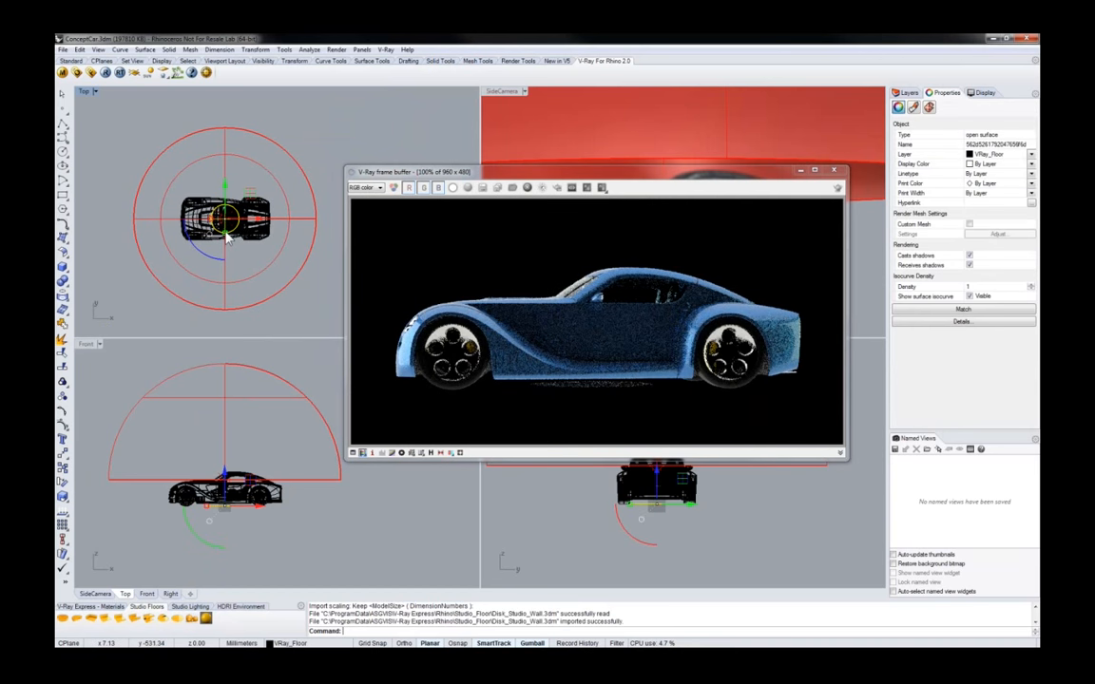
pyautogui.keyDown('shift'); pyautogui.moveTo(225, 233); pyautogui.dragTo(220, 354); pyautogui.keyUp('shift')
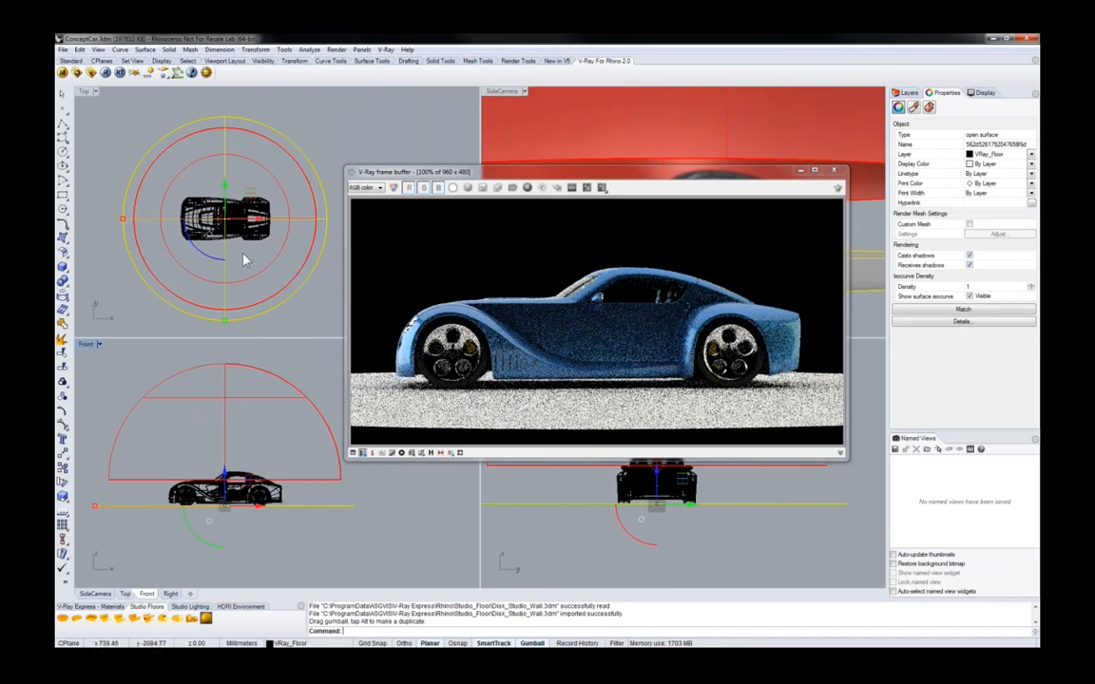
pyautogui.scroll(-6, 243, 254)
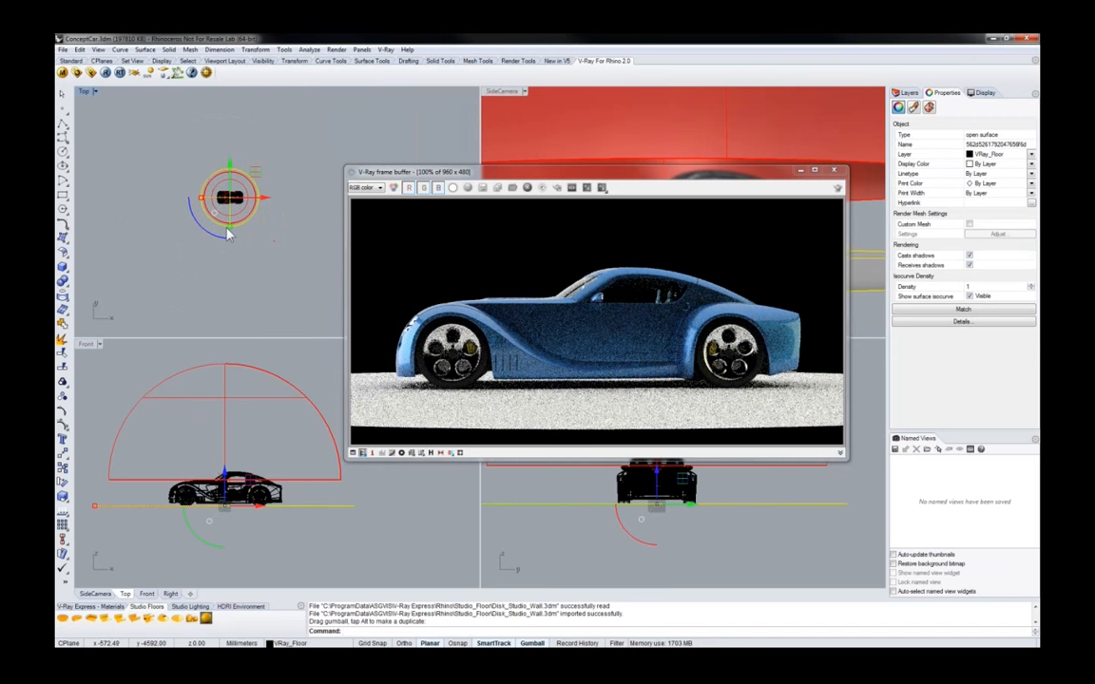
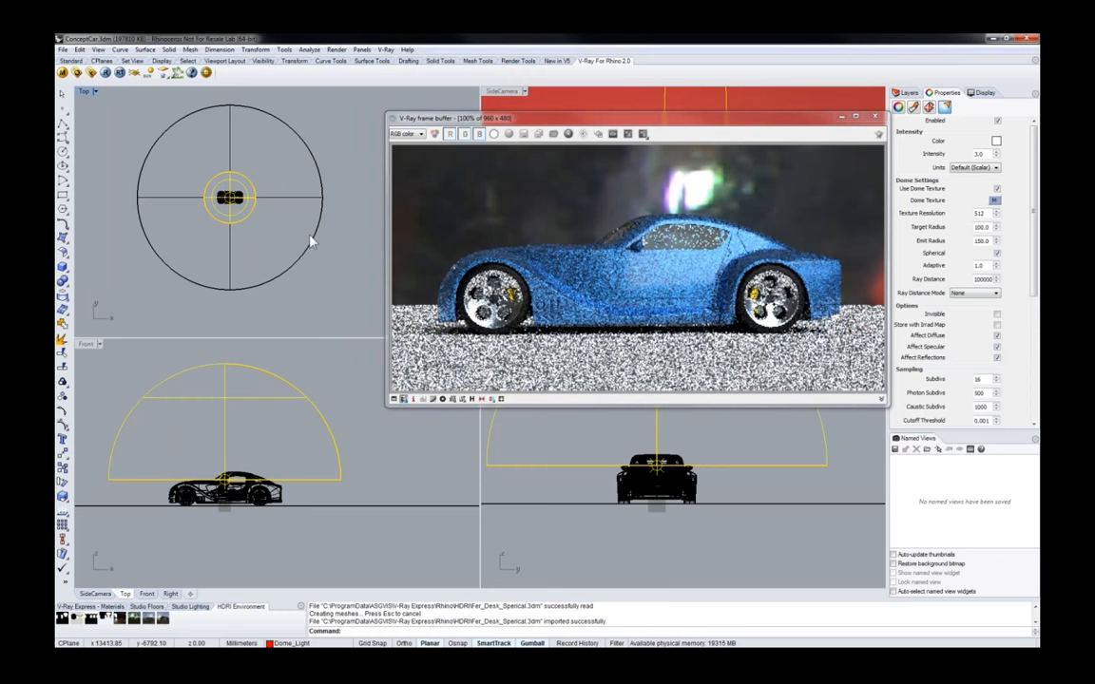
# Rotate the SideCamera view to a front three-quarter angle of the car
pyautogui.moveTo(627, 122); pyautogui.dragTo(442, 130)
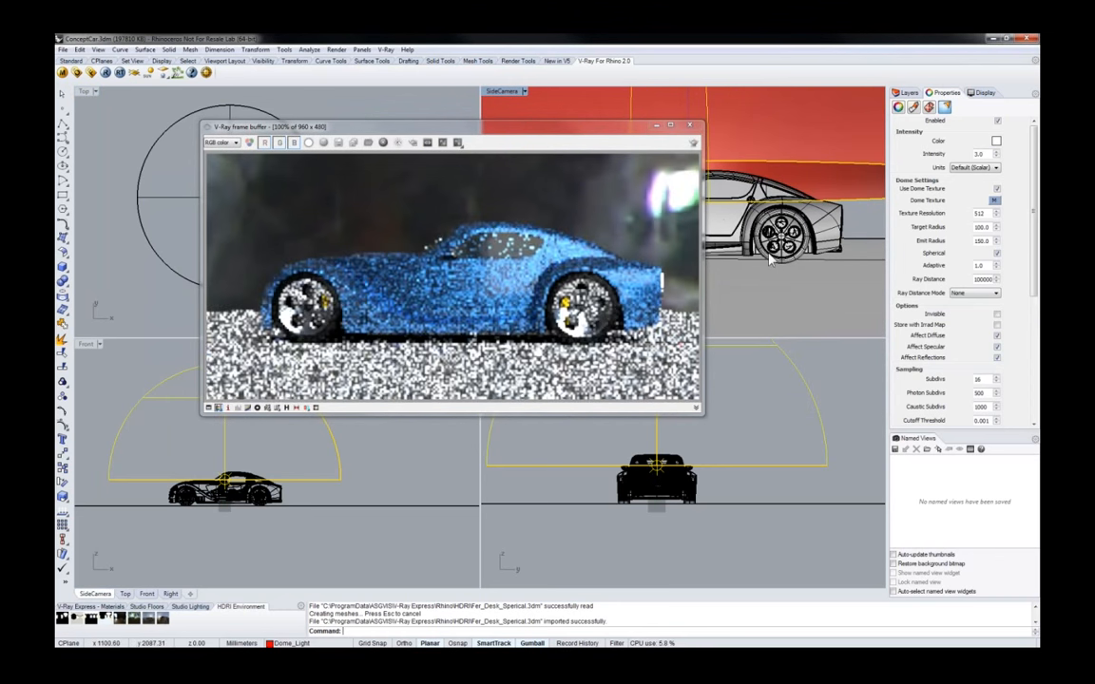
pyautogui.moveTo(810, 243); pyautogui.dragTo(794, 264, button='right')
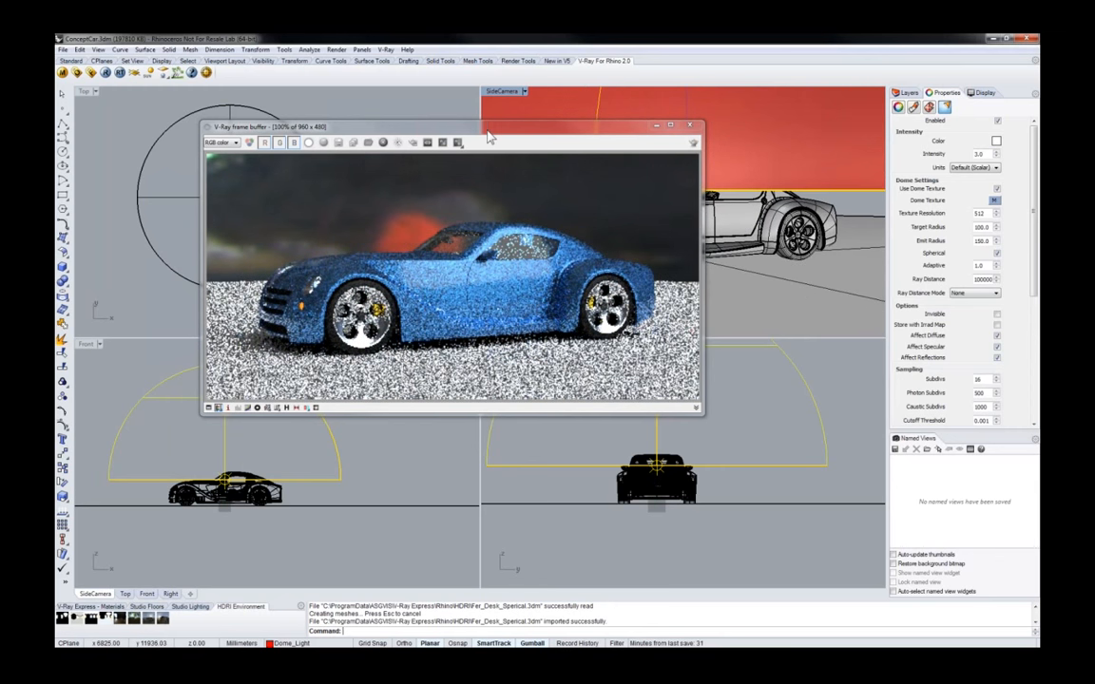
pyautogui.moveTo(485, 136); pyautogui.dragTo(633, 114)
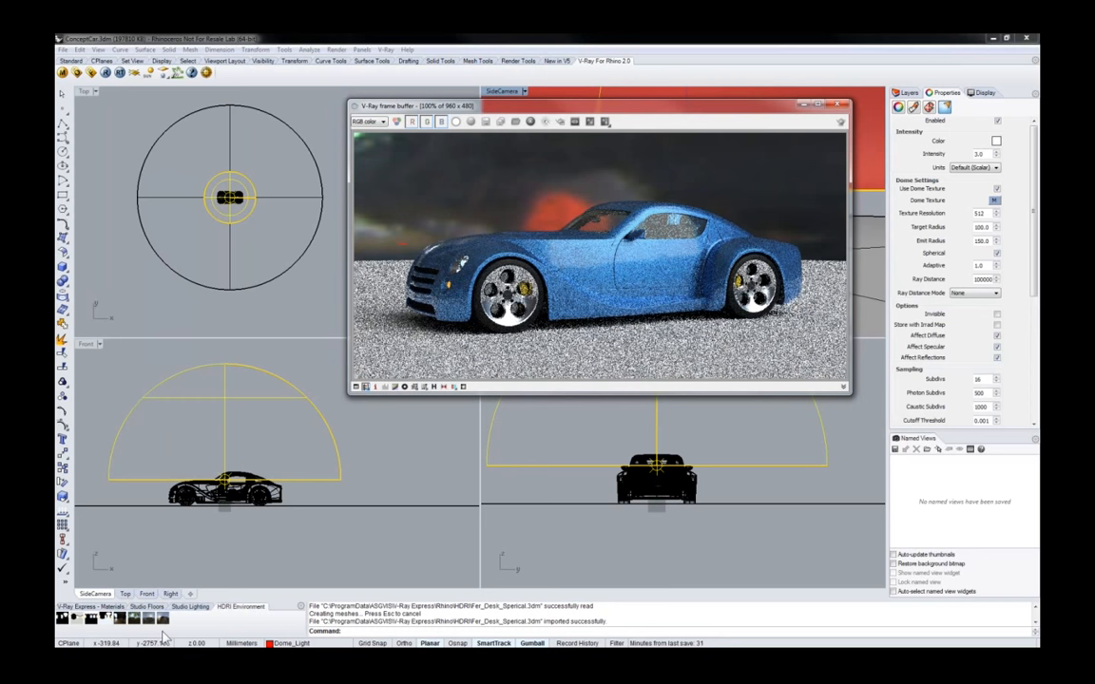
# Switch the HDRI environment to Forest and replace it with Sea Rocks 1
pyautogui.click(138, 620)
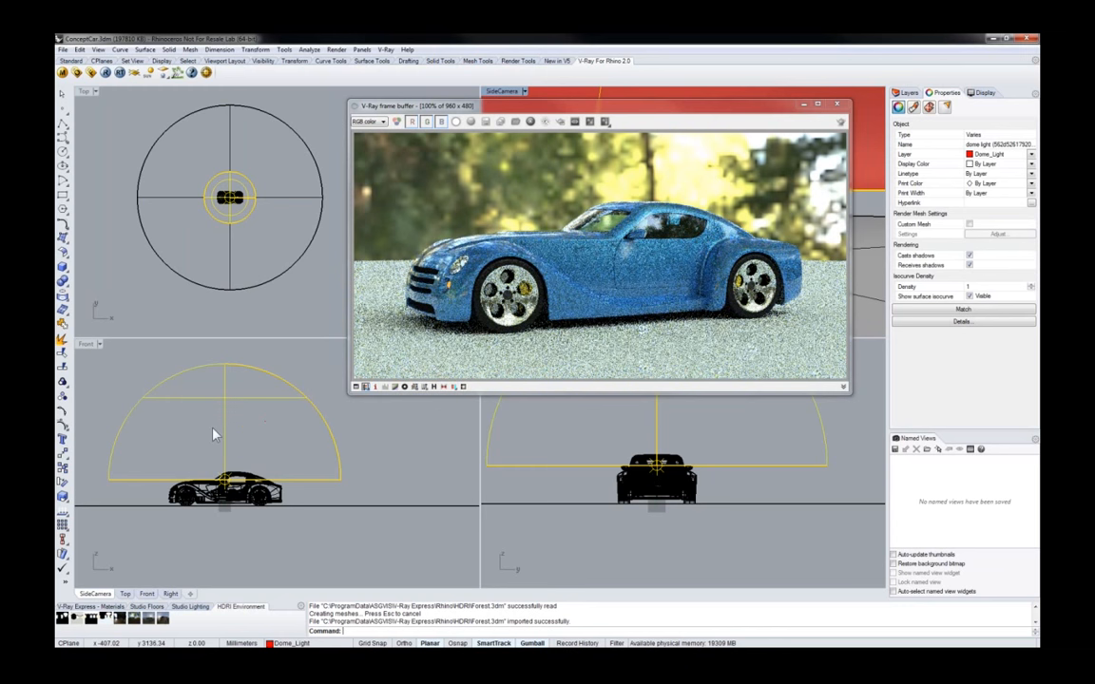
pyautogui.click(148, 620)
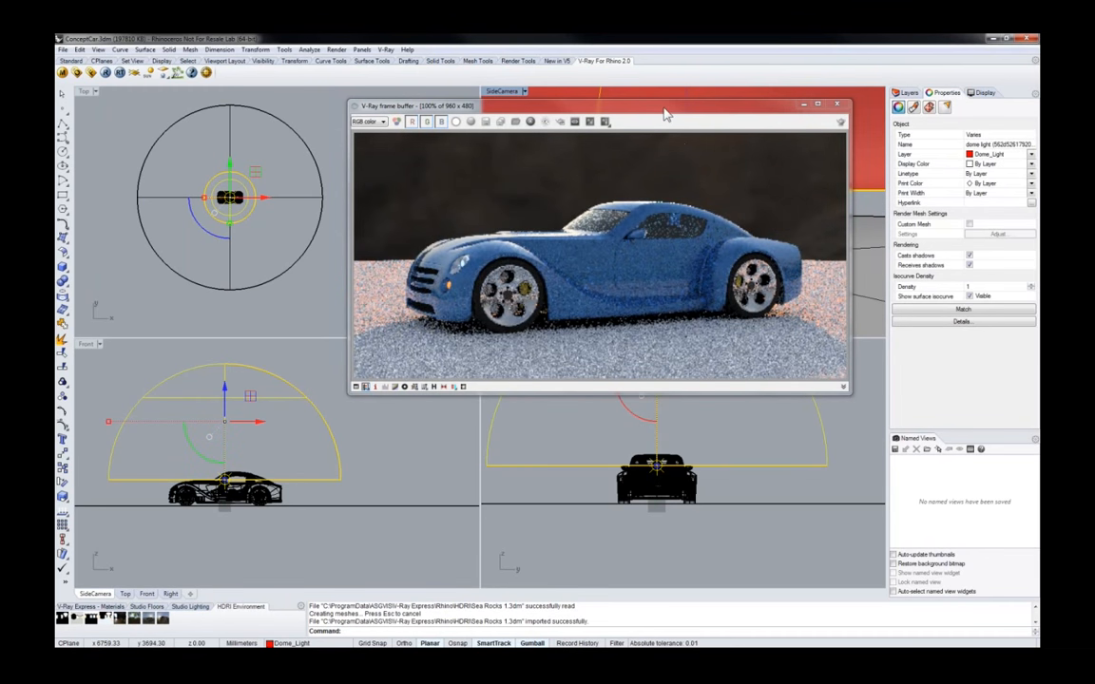
# Change the horizontal rotation of the Sea Rocks 1 dome texture to turn the background behind the car
pyautogui.click(945, 107)
pyautogui.click(996, 202)
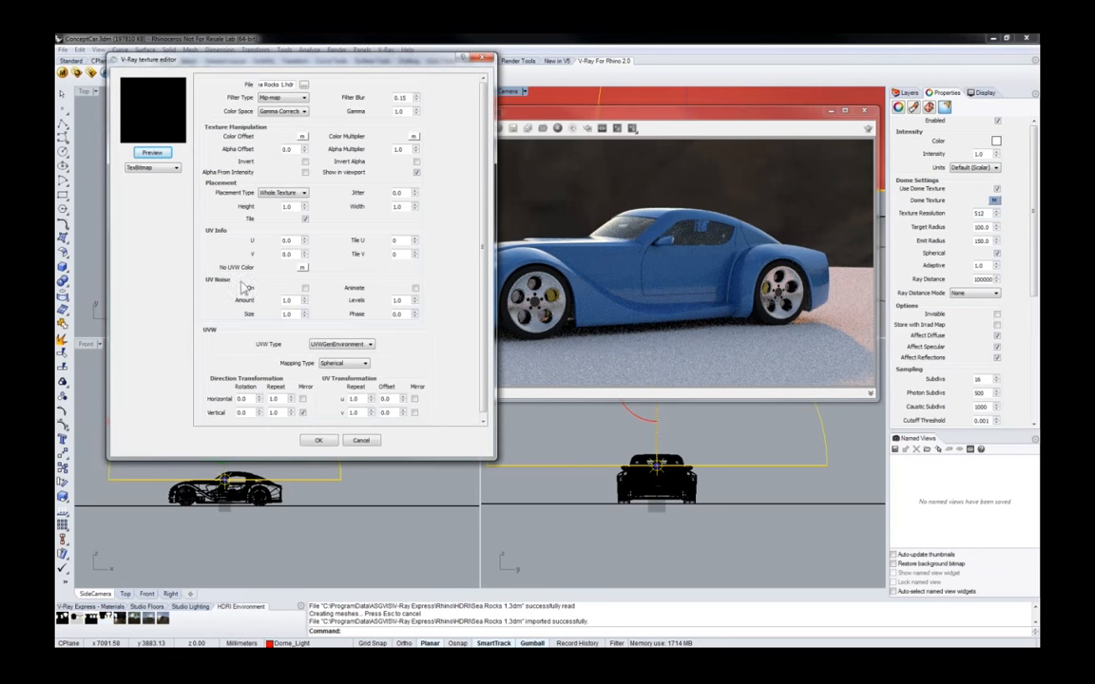
pyautogui.moveTo(249, 399); pyautogui.dragTo(194, 403)
pyautogui.press('Return')
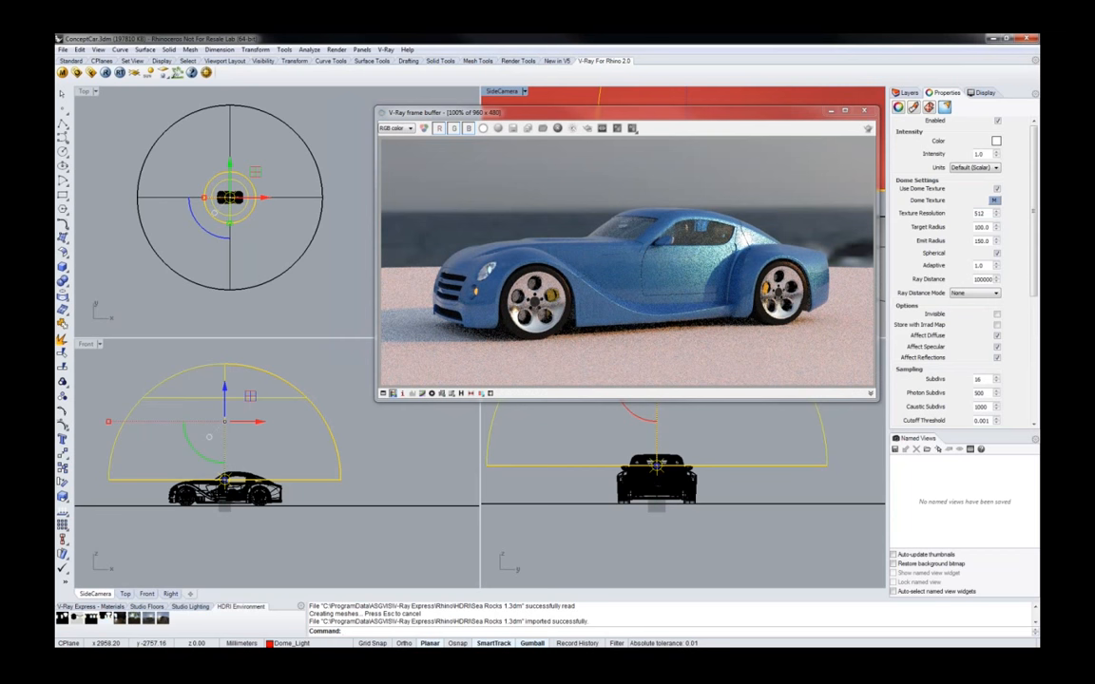
# Switch the HDRI environment to Sea Rocks 2 and replace it with Studio_01
pyautogui.click(161, 618)
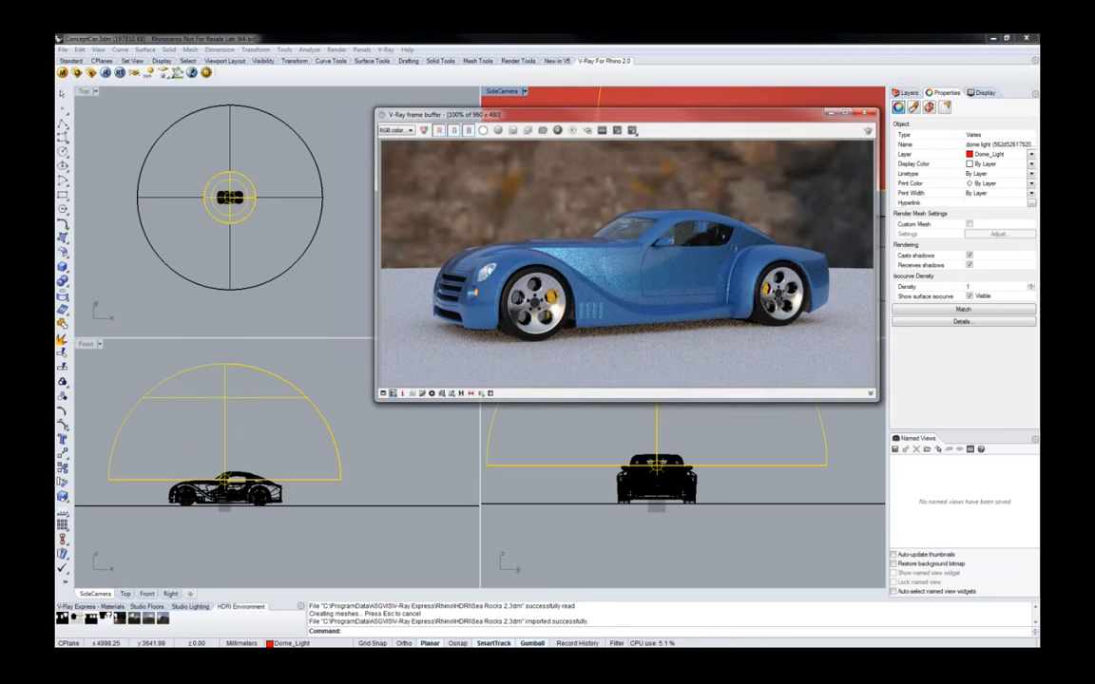
pyautogui.click(78, 619)
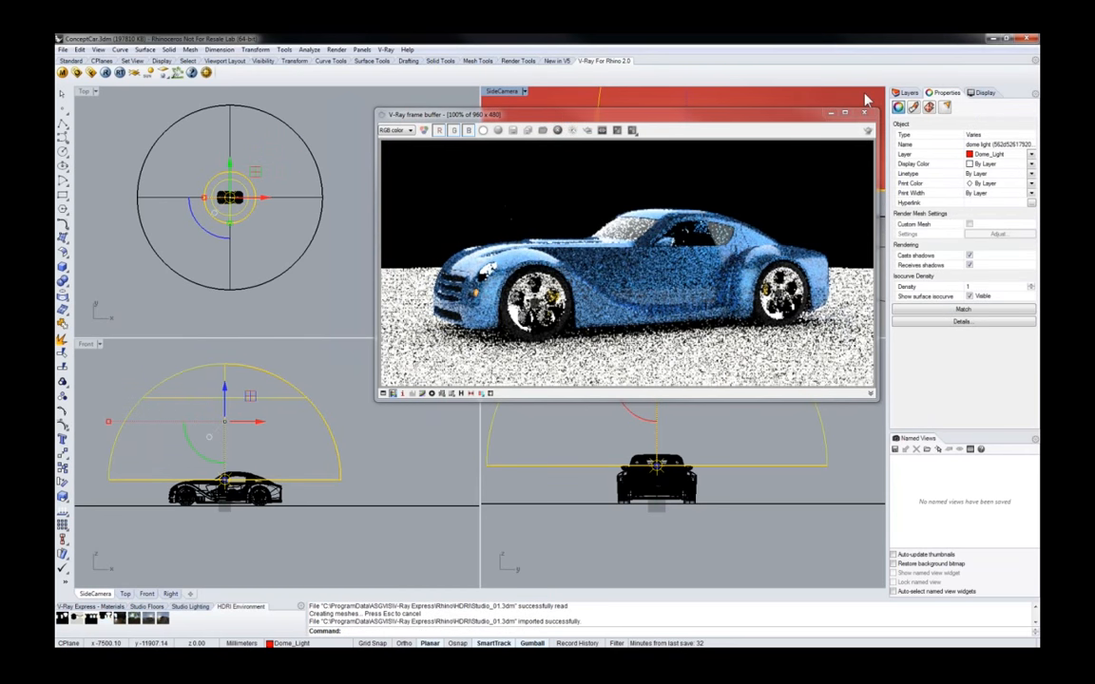
pyautogui.moveTo(614, 121); pyautogui.dragTo(341, 142)
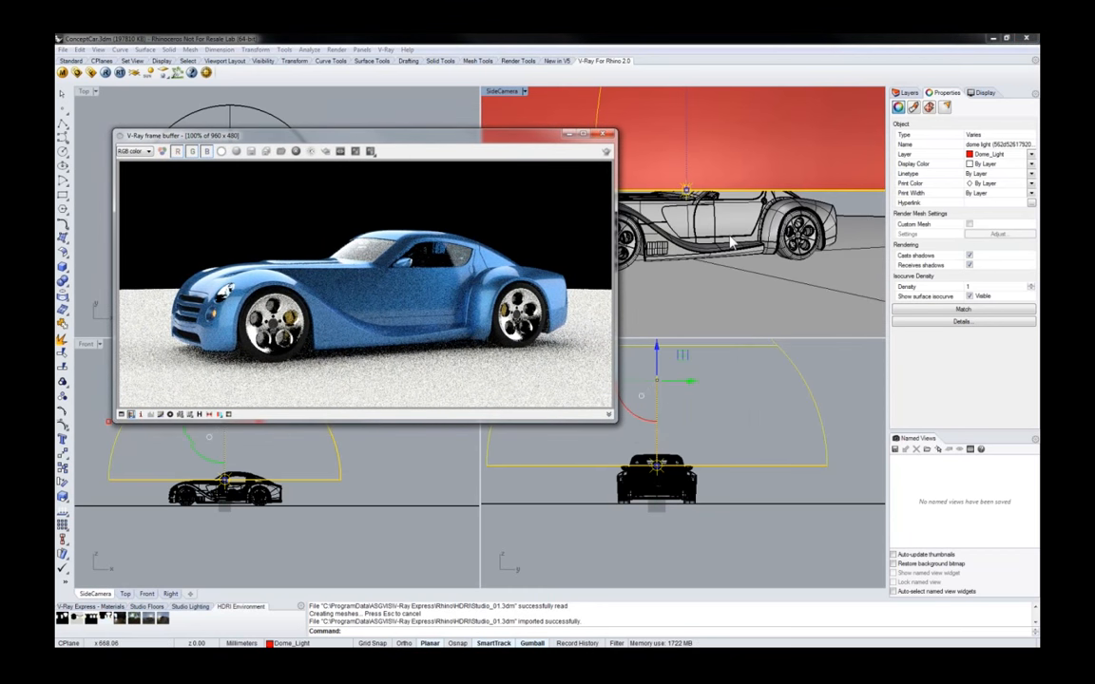
# Select all objects using the CarPaint material and apply the glossy Car_Paint_Red preset to them
pyautogui.click(733, 222)
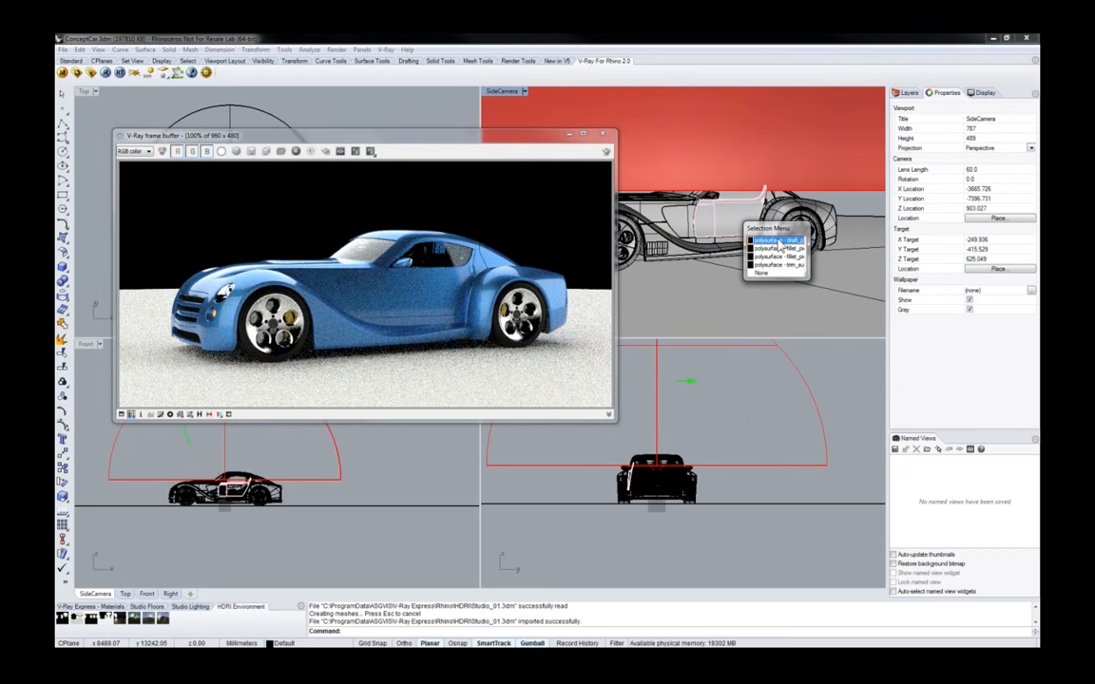
pyautogui.moveTo(380, 135); pyautogui.dragTo(680, 100)
pyautogui.click(63, 73)
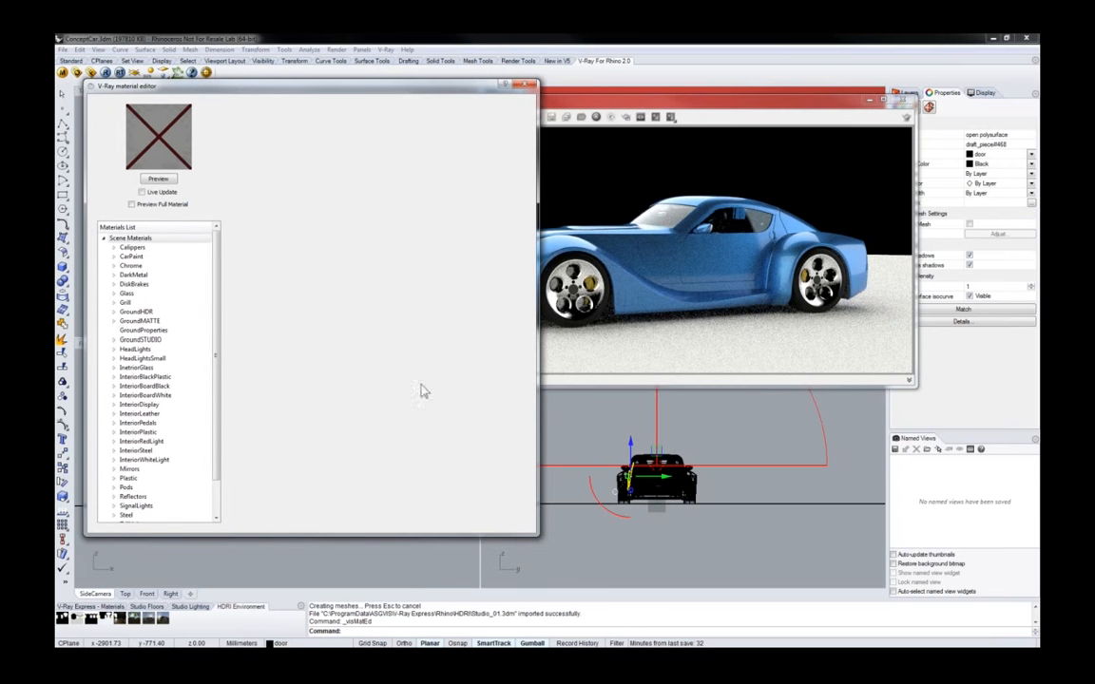
pyautogui.click(564, 114)
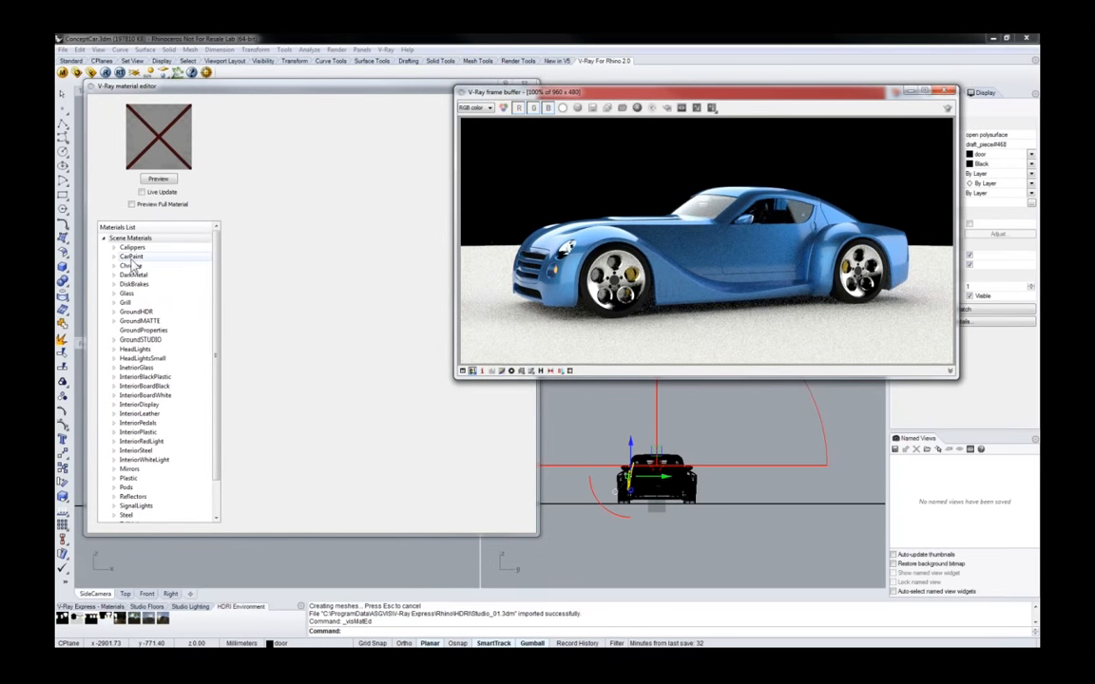
pyautogui.click(131, 256)
pyautogui.rightClick(136, 266)
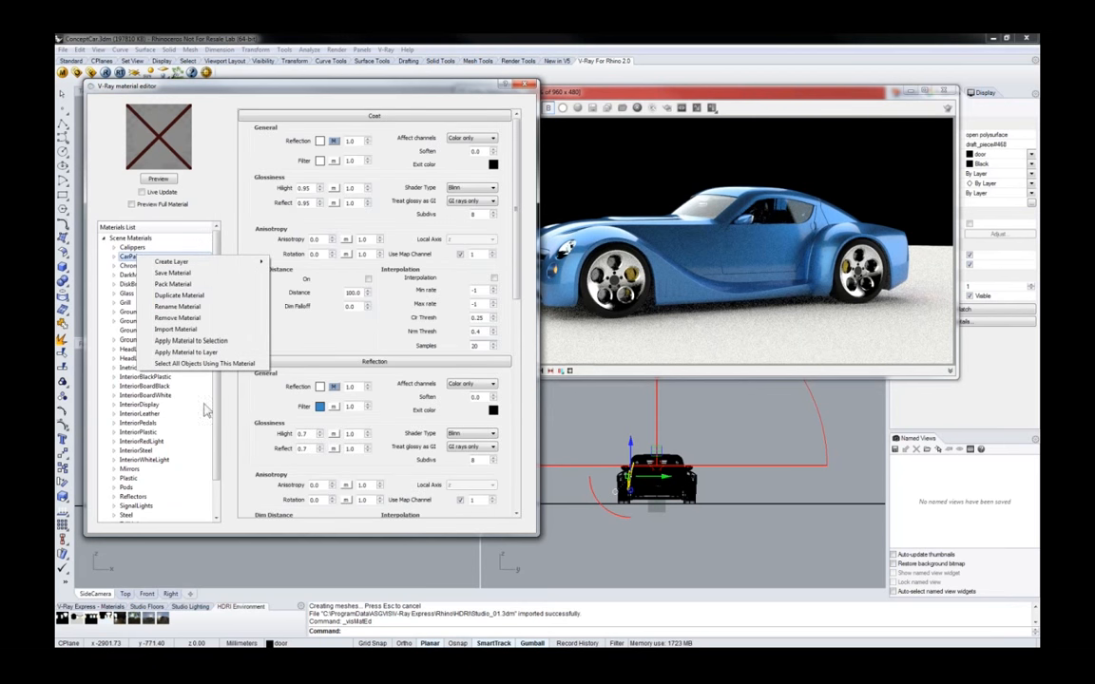
pyautogui.click(188, 331)
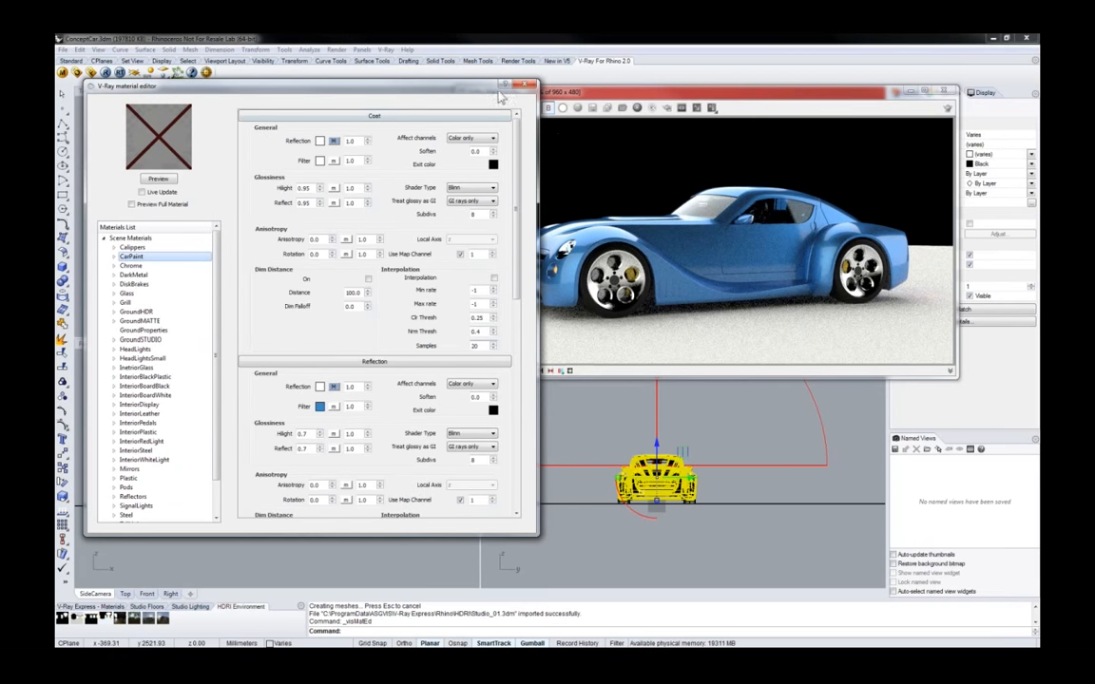
pyautogui.moveTo(594, 101); pyautogui.dragTo(534, 92)
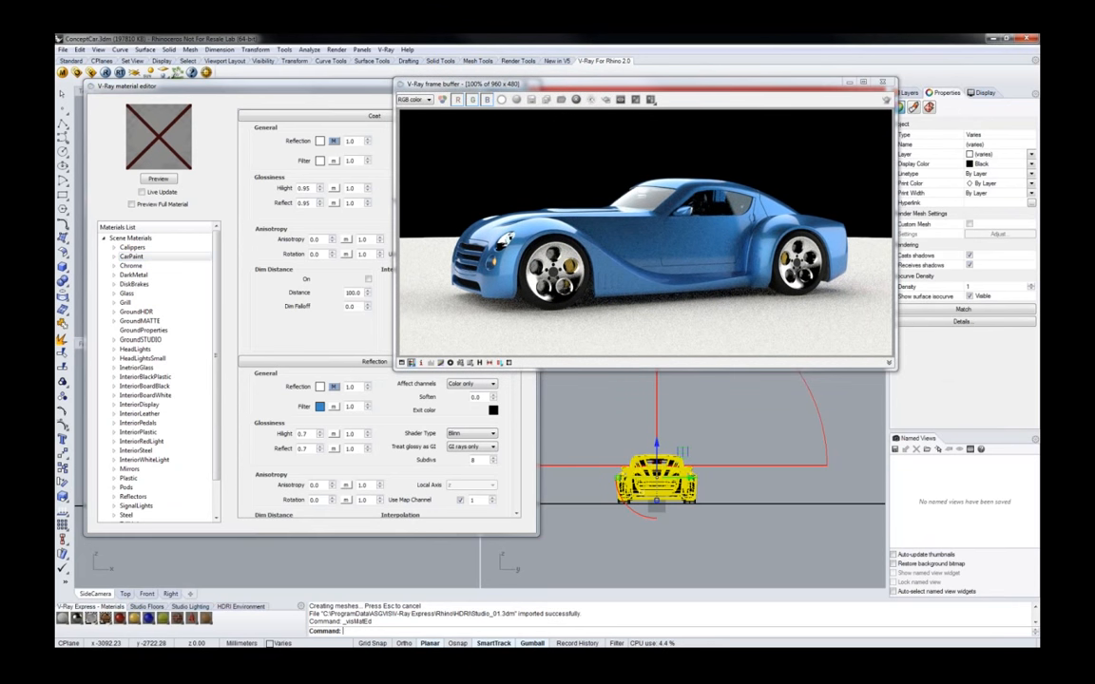
pyautogui.click(127, 623)
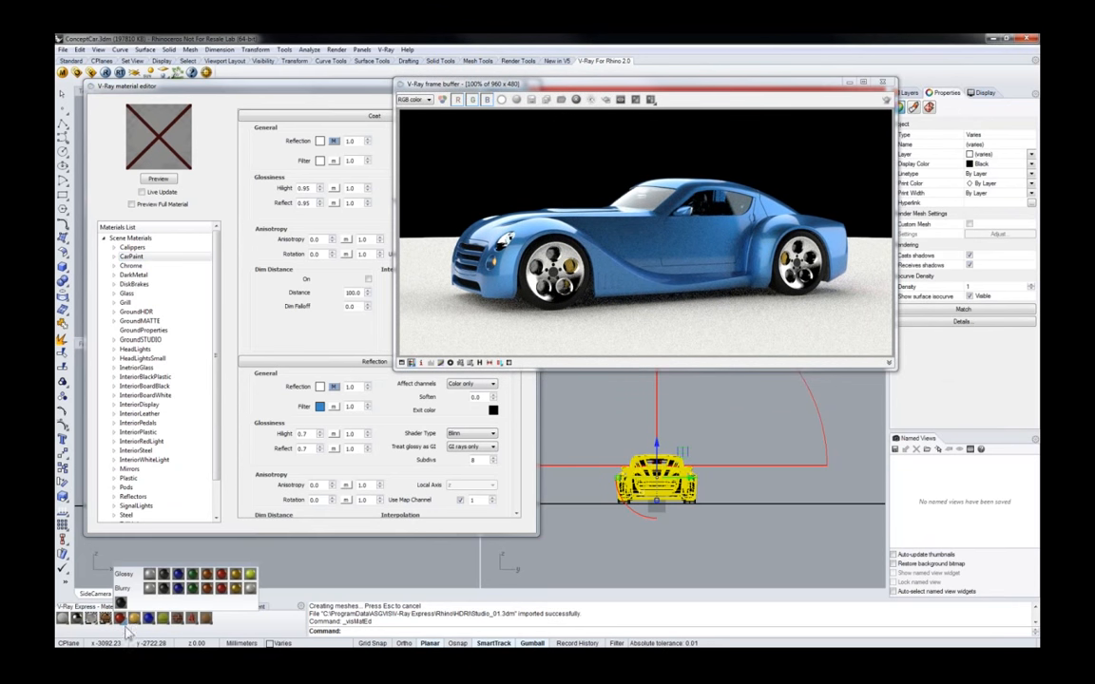
pyautogui.click(221, 576)
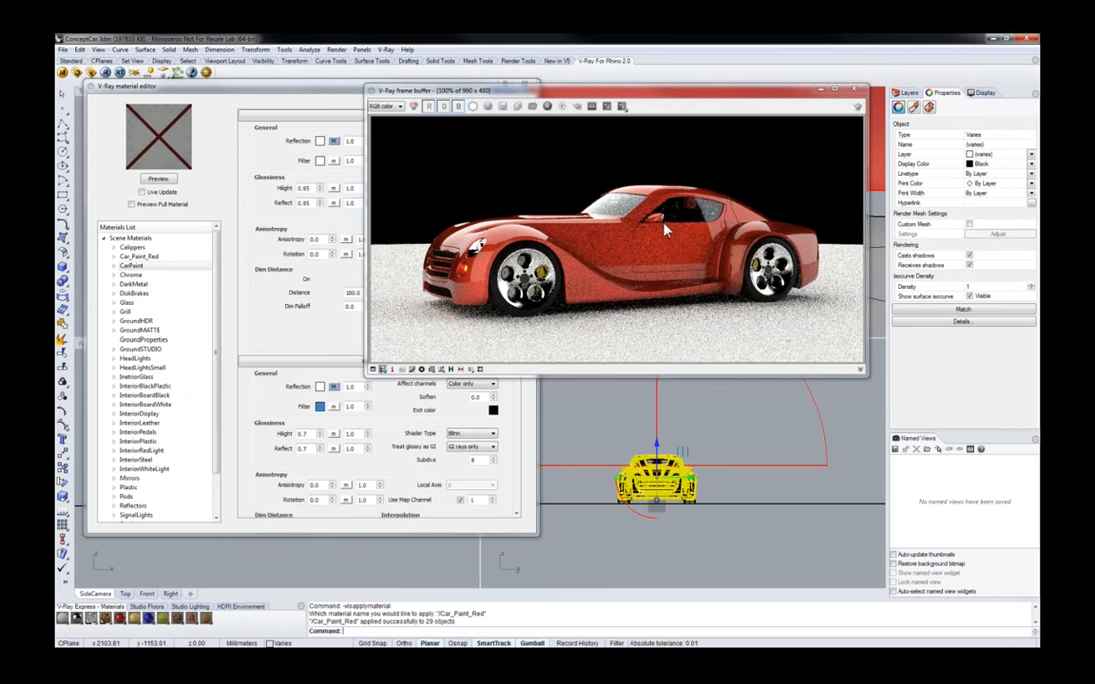
# Examine the Reflection and VRayBRDF layers and settings of the Car_Paint_Red material
pyautogui.click(133, 266)
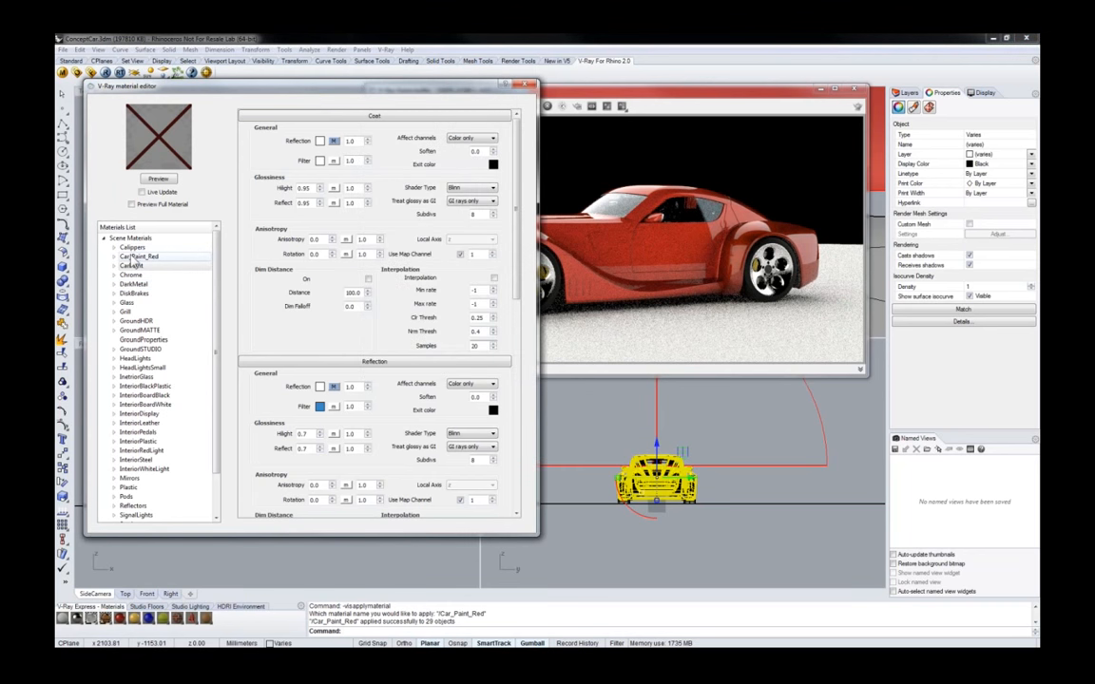
pyautogui.click(133, 258)
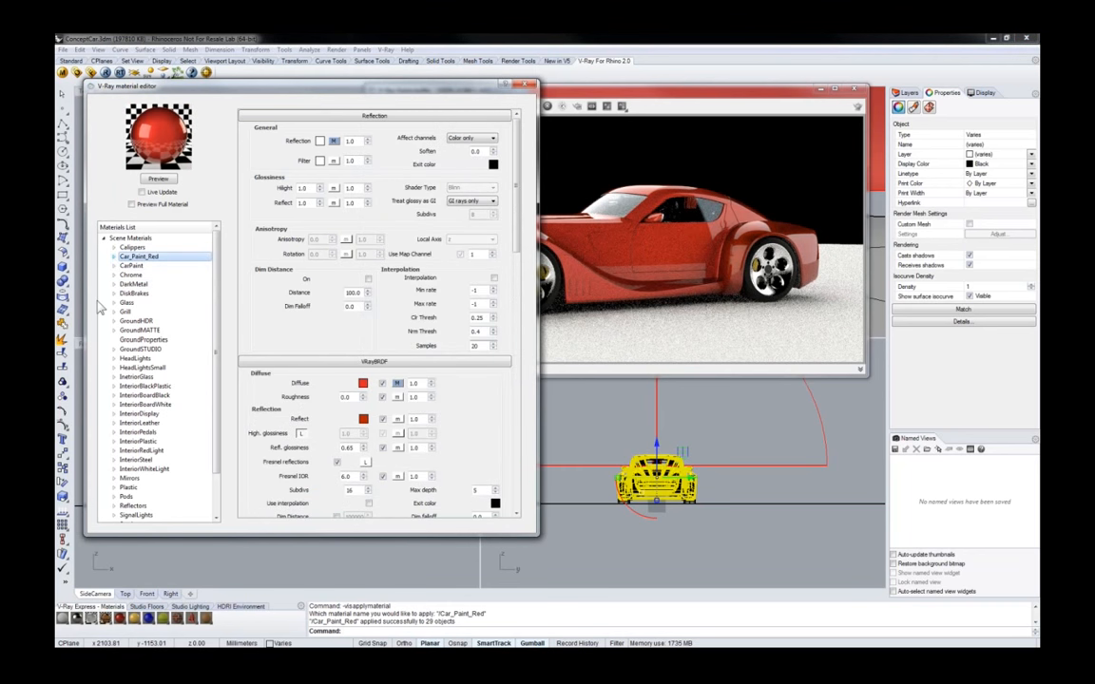
pyautogui.click(113, 256)
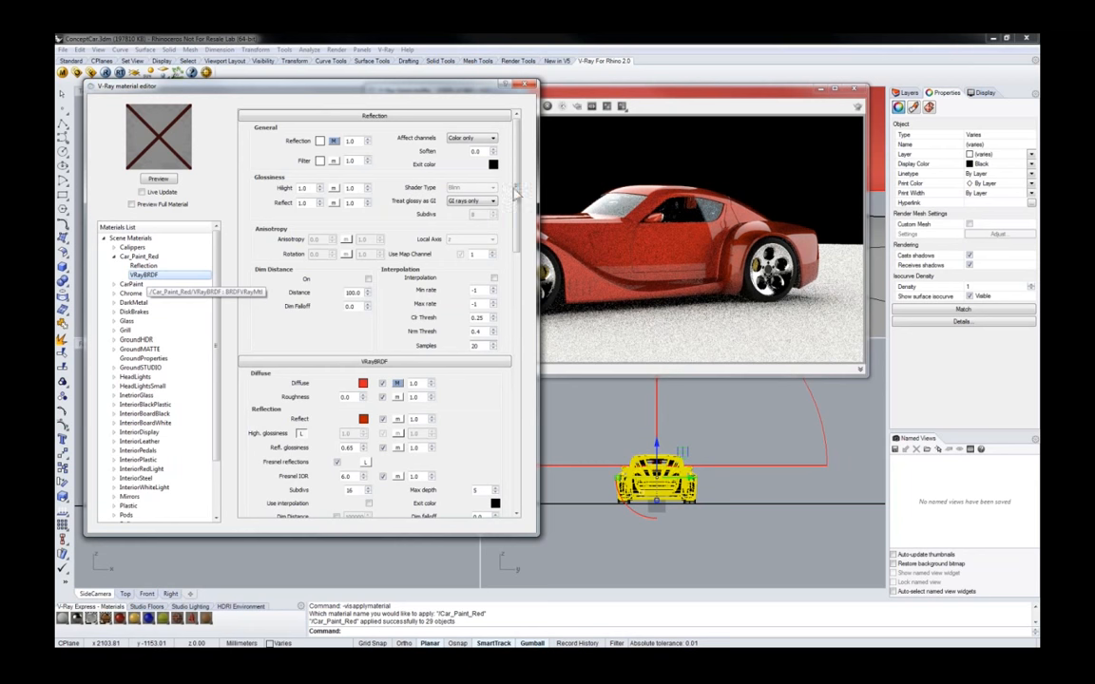
pyautogui.scroll(-5, 514, 193)
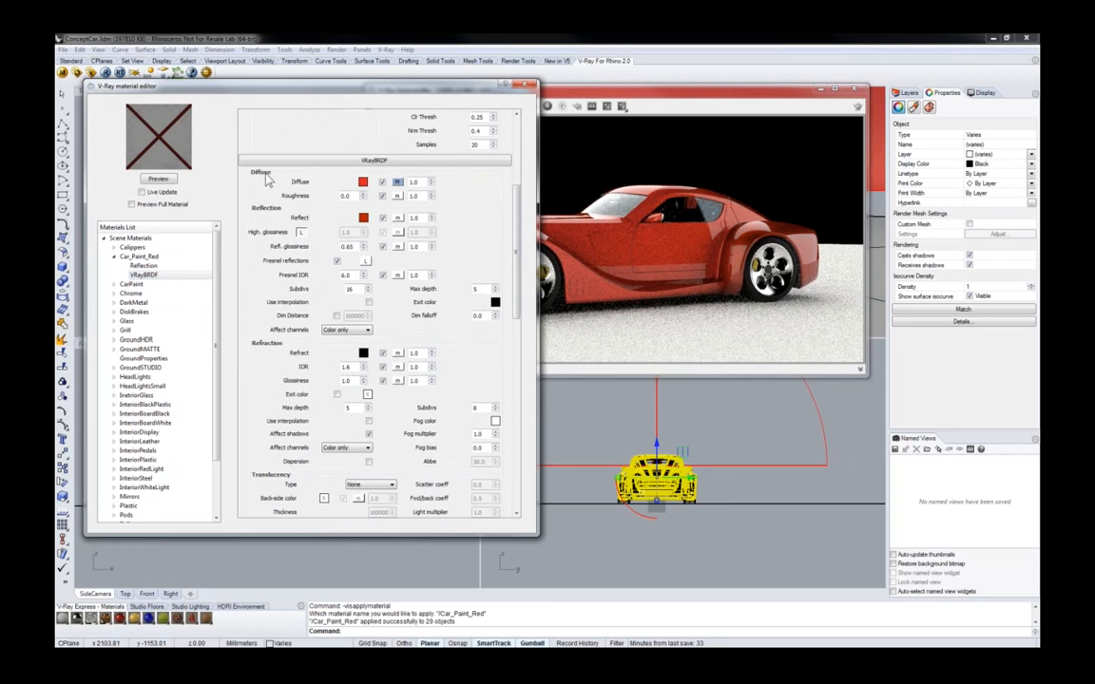
pyautogui.scroll(5, 466, 246)
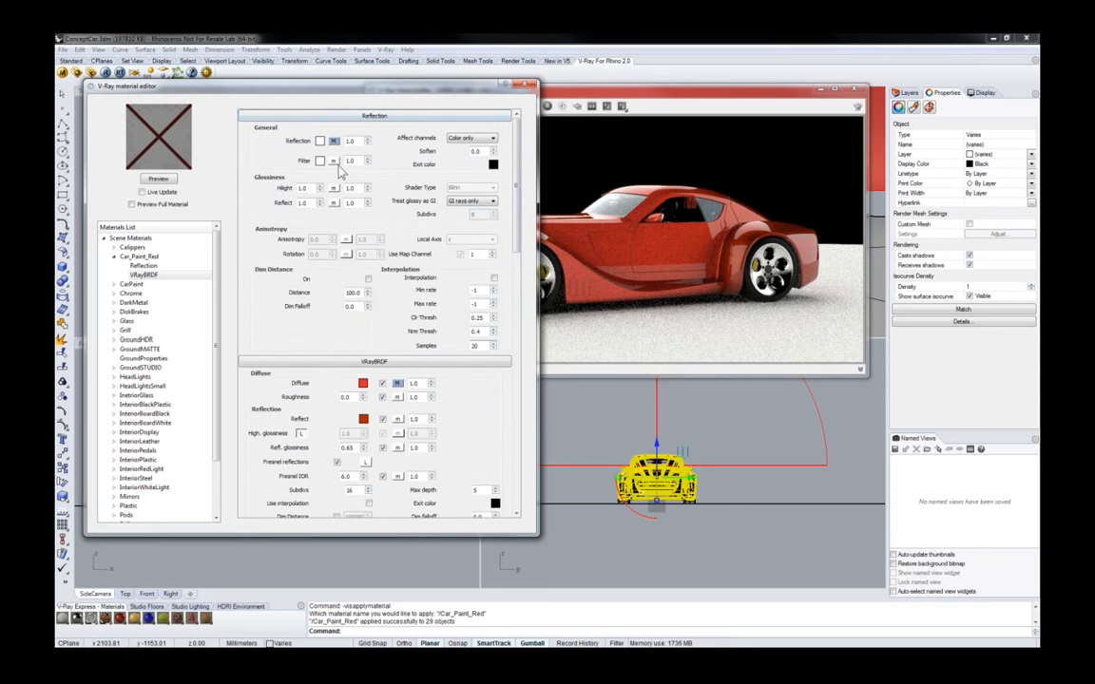
pyautogui.click(114, 258)
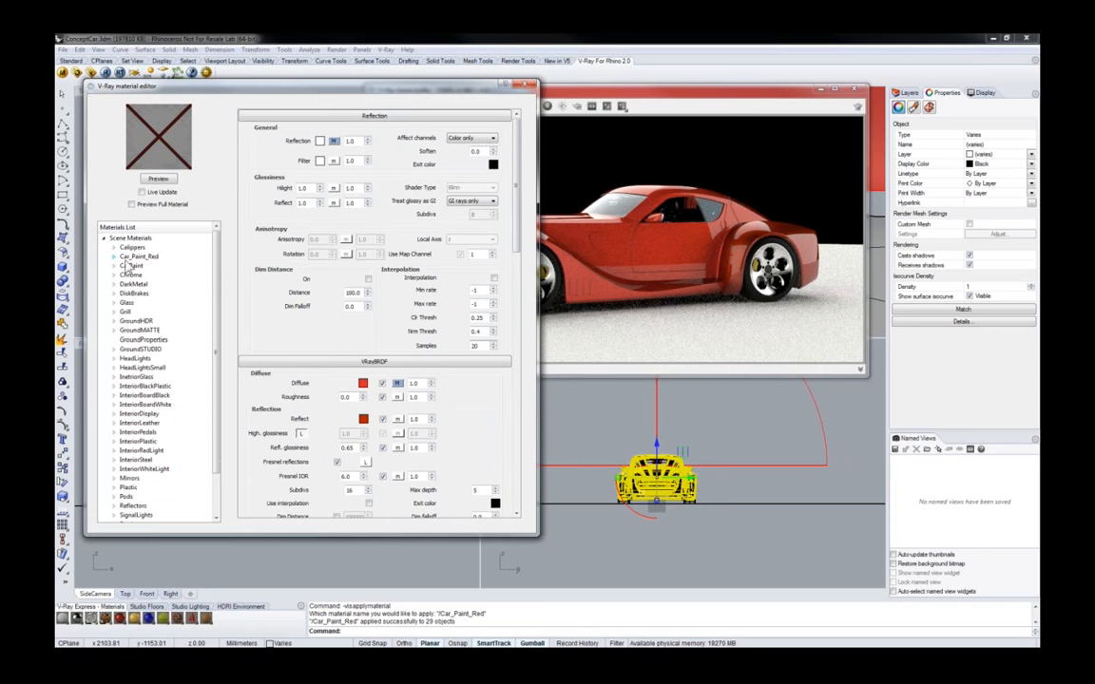
pyautogui.click(138, 257)
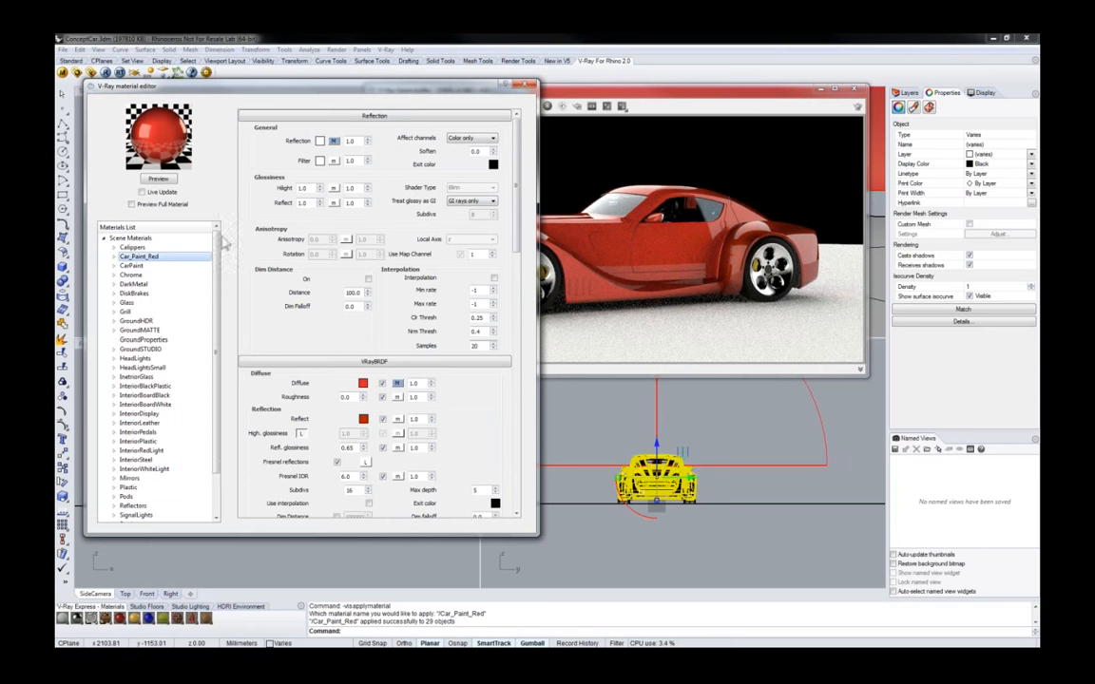
# Rotate the SideCamera view slightly further toward the car's front and zoom in closer on the car
pyautogui.moveTo(717, 92); pyautogui.dragTo(545, 118)
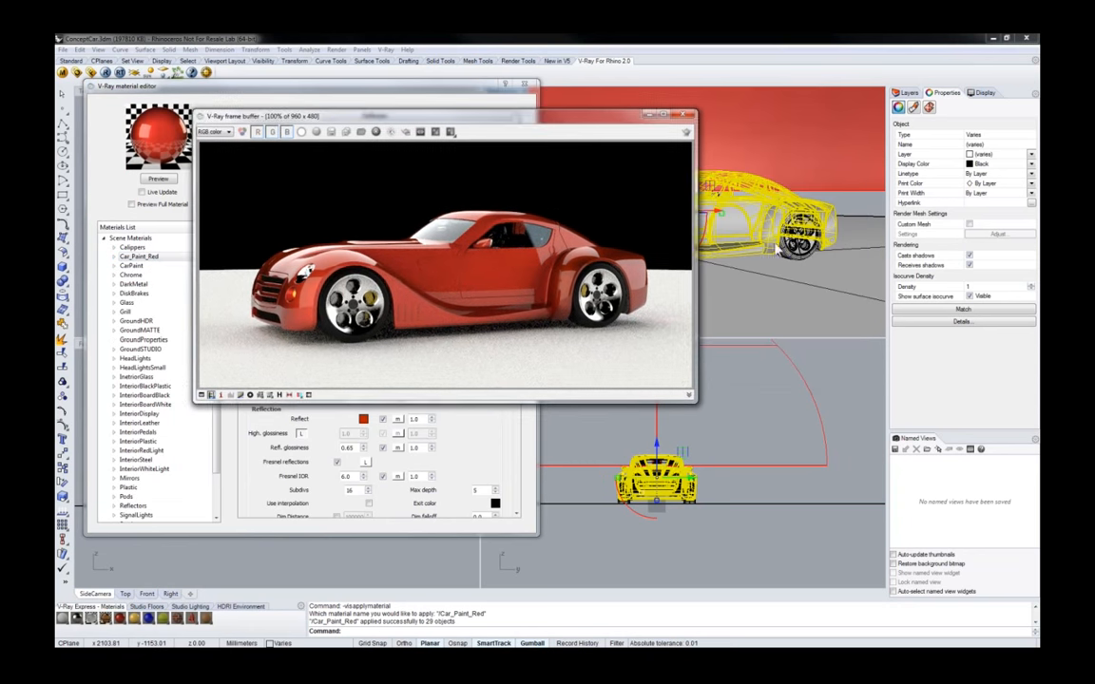
pyautogui.moveTo(773, 255); pyautogui.dragTo(772, 243, button='right')
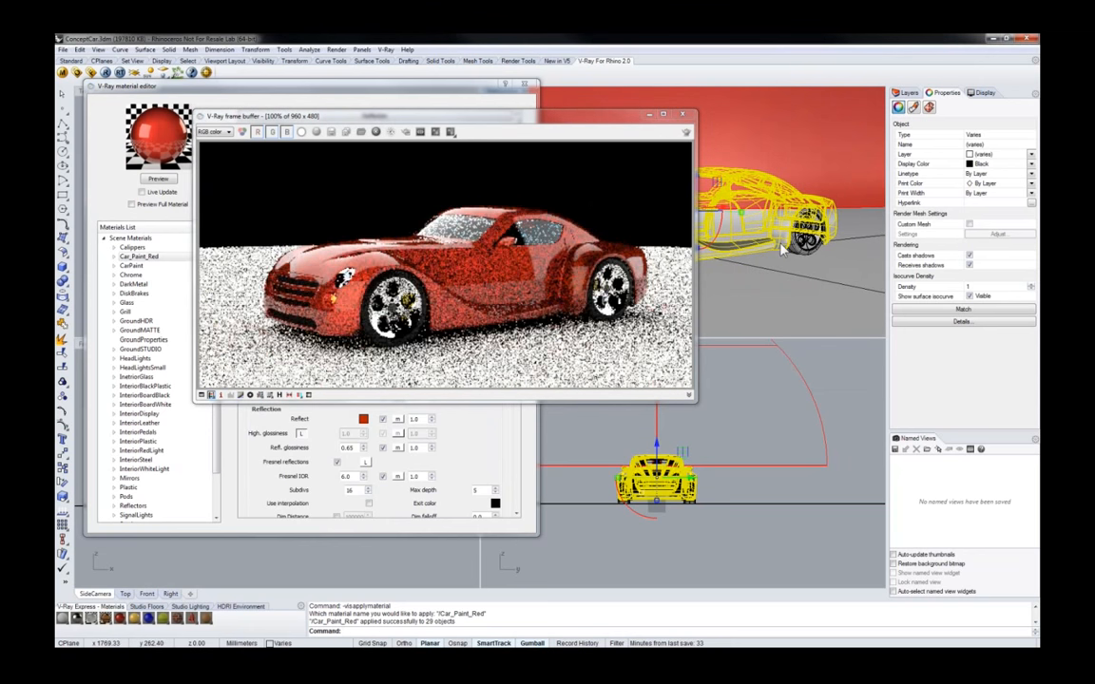
pyautogui.scroll(2, 772, 242)
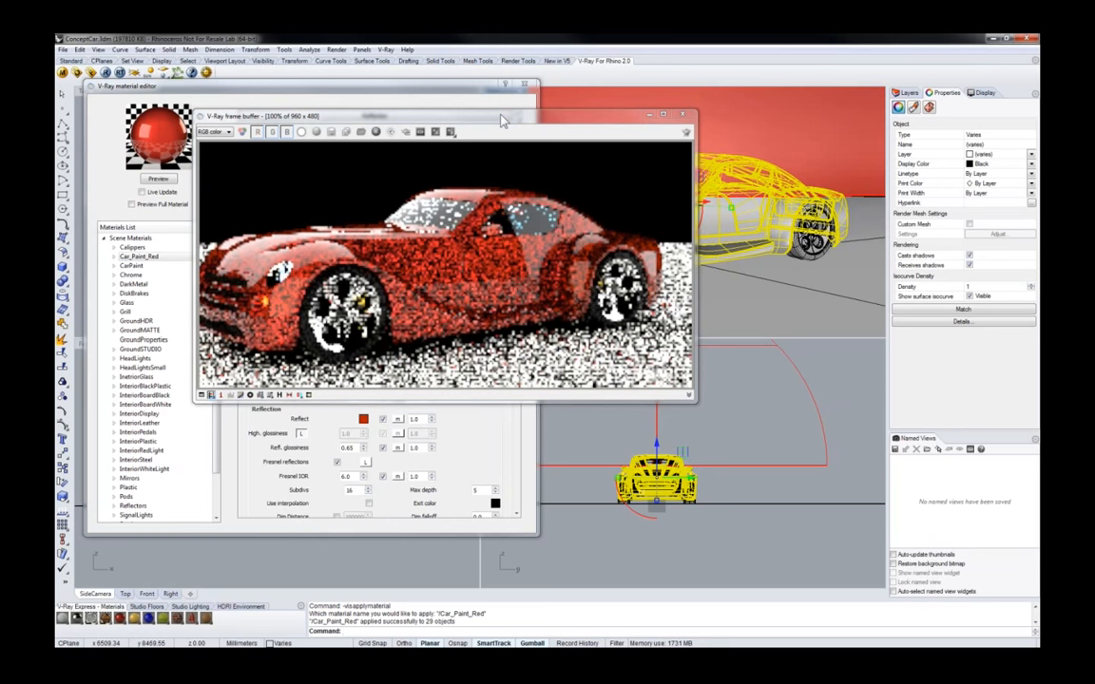
# Check the material assigned to the rear tire, select all objects using Tires and apply the Black_Rubber preset to them
pyautogui.moveTo(503, 120); pyautogui.dragTo(576, 108)
pyautogui.click(806, 233)
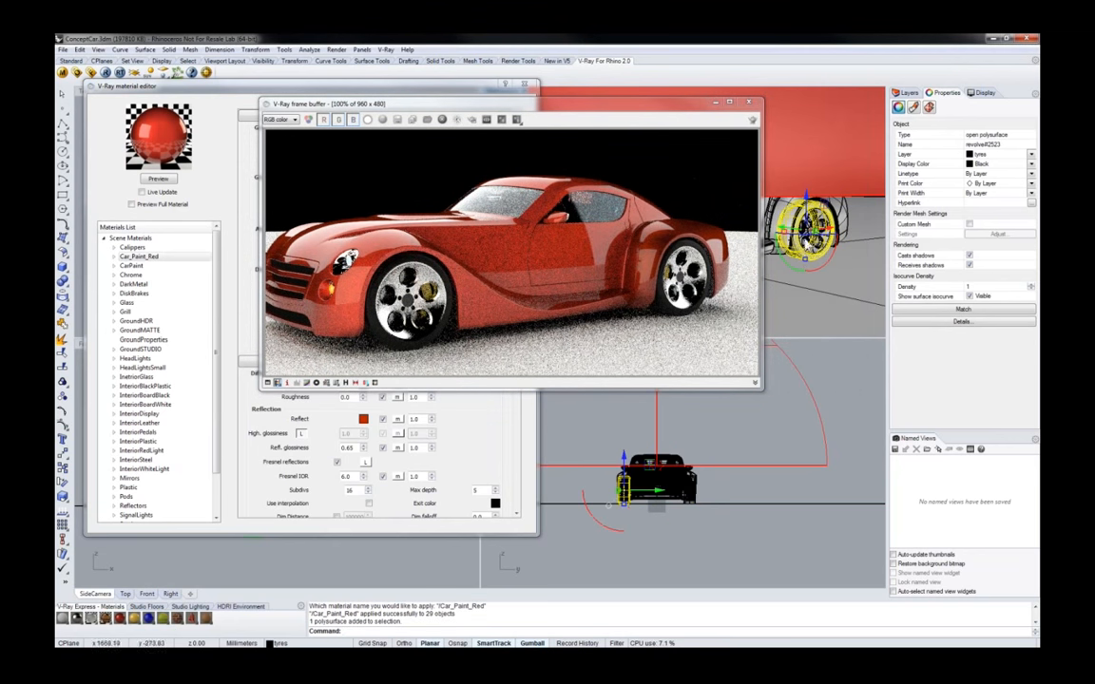
pyautogui.click(914, 106)
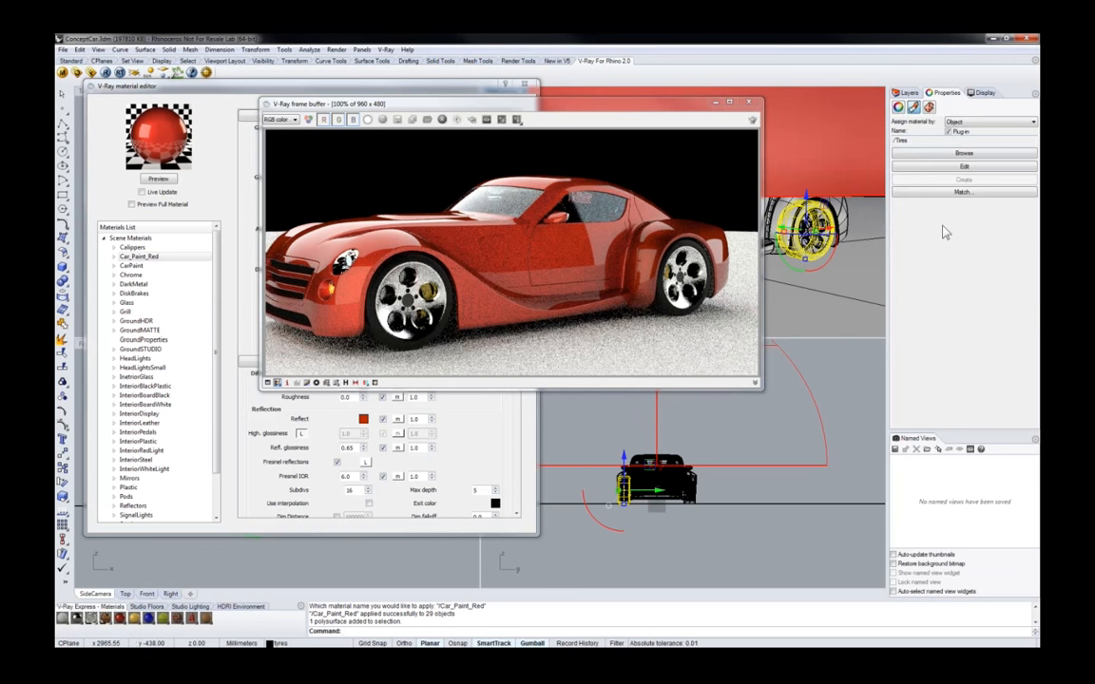
pyautogui.moveTo(587, 111); pyautogui.dragTo(734, 91)
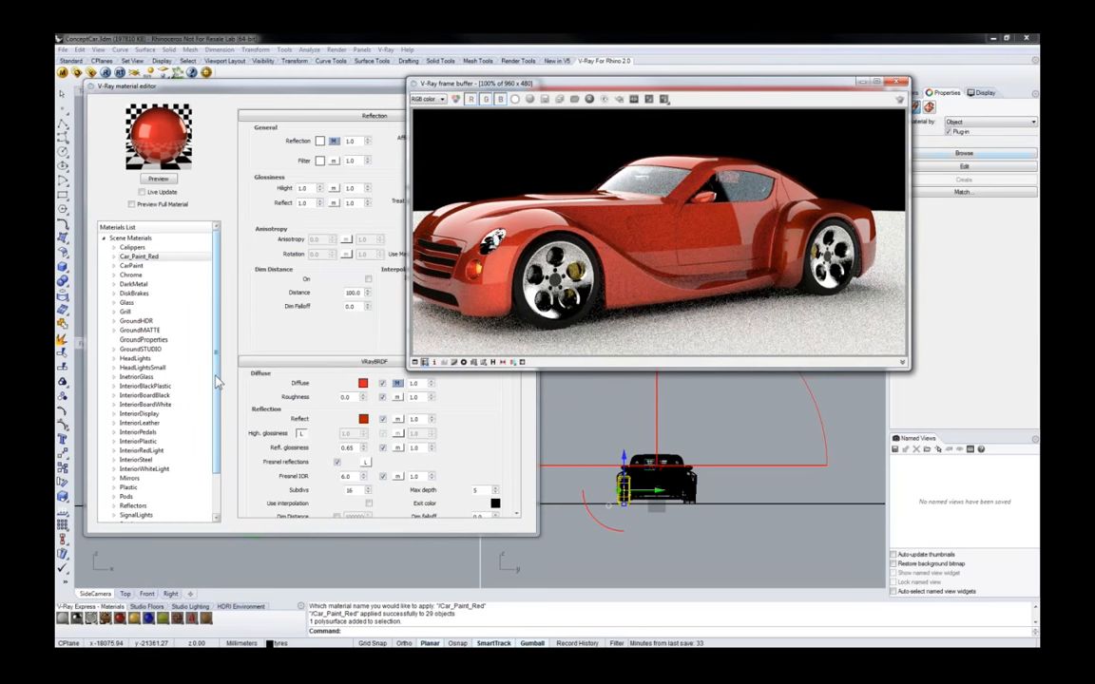
pyautogui.moveTo(215, 379); pyautogui.dragTo(216, 430)
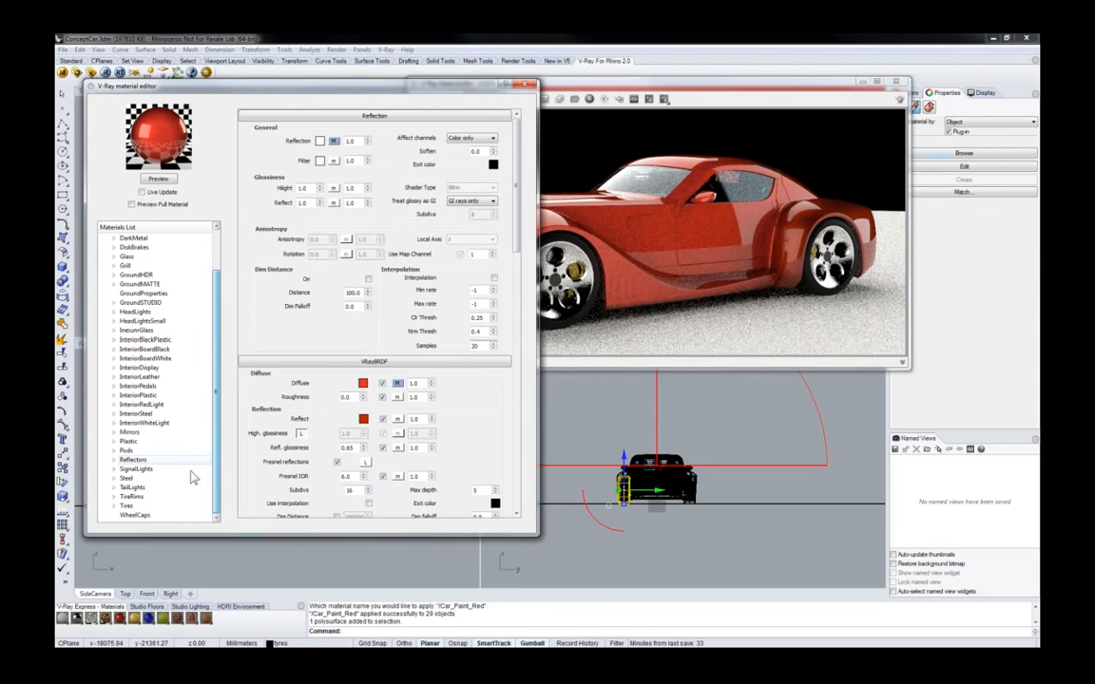
pyautogui.click(128, 506)
pyautogui.rightClick(127, 506)
pyautogui.press('Escape')
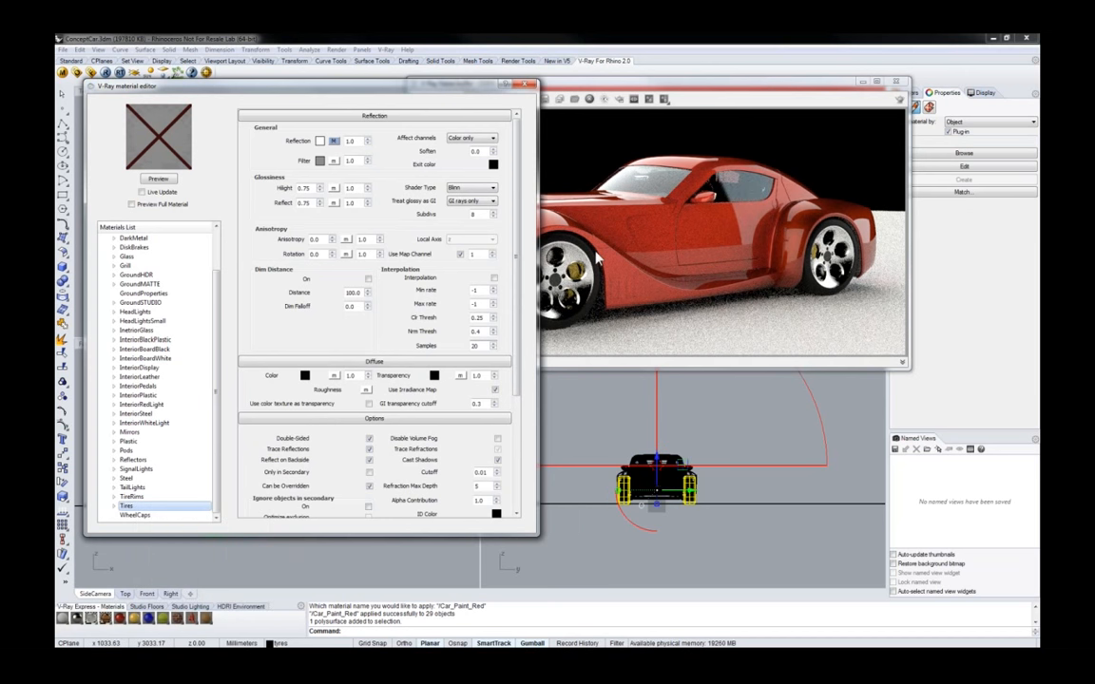
pyautogui.click(138, 621)
pyautogui.click(150, 620)
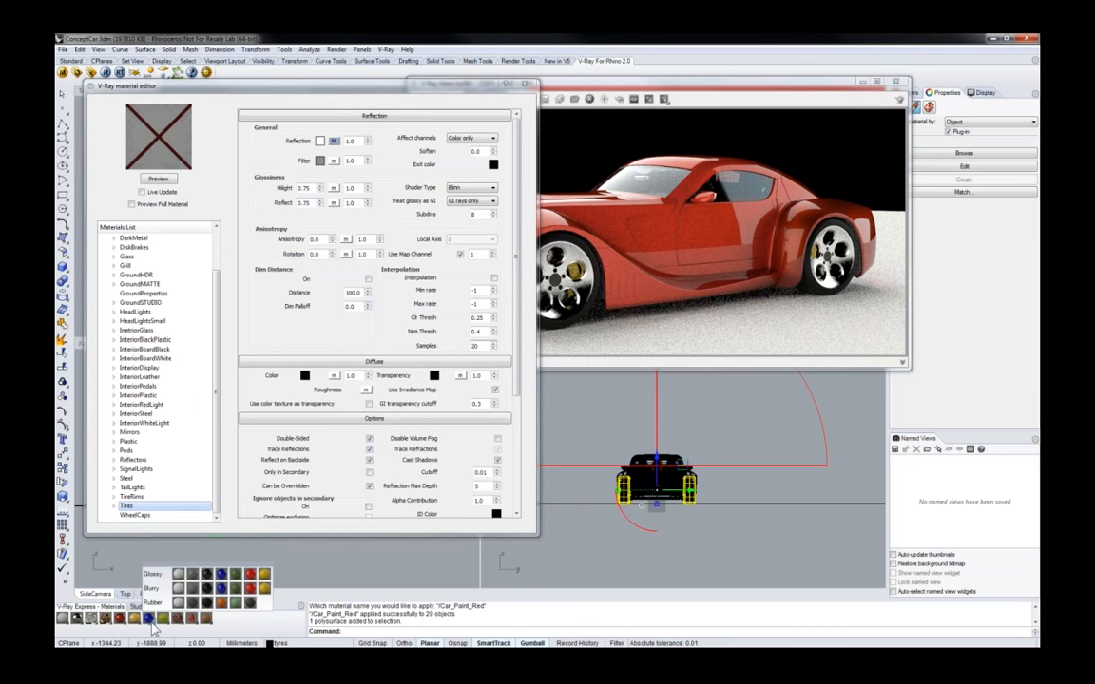
pyautogui.click(206, 604)
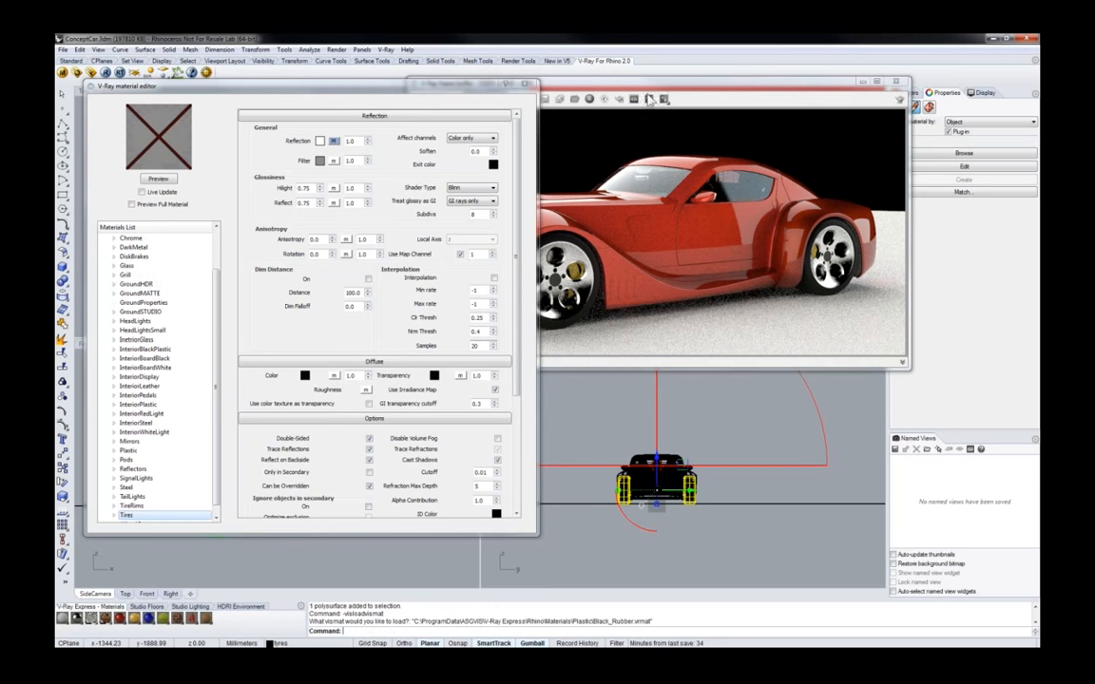
pyautogui.moveTo(653, 86); pyautogui.dragTo(619, 110)
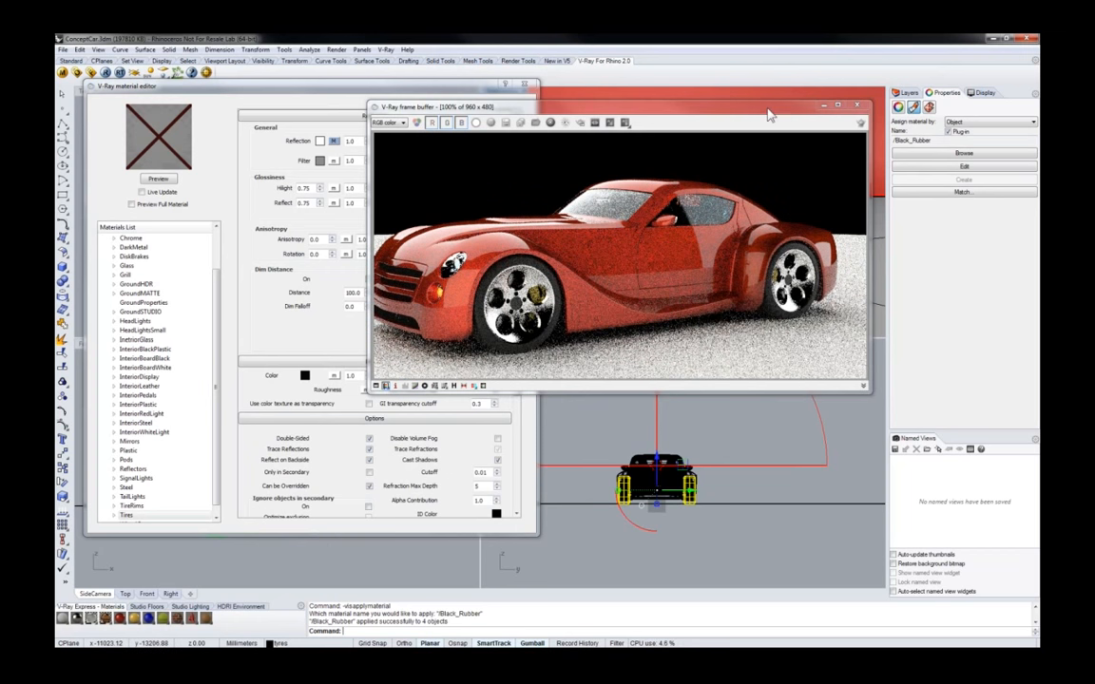
# Check the material assigned to the rear wheel rim and select all objects using TireRims
pyautogui.moveTo(770, 114); pyautogui.dragTo(586, 125)
pyautogui.click(807, 225)
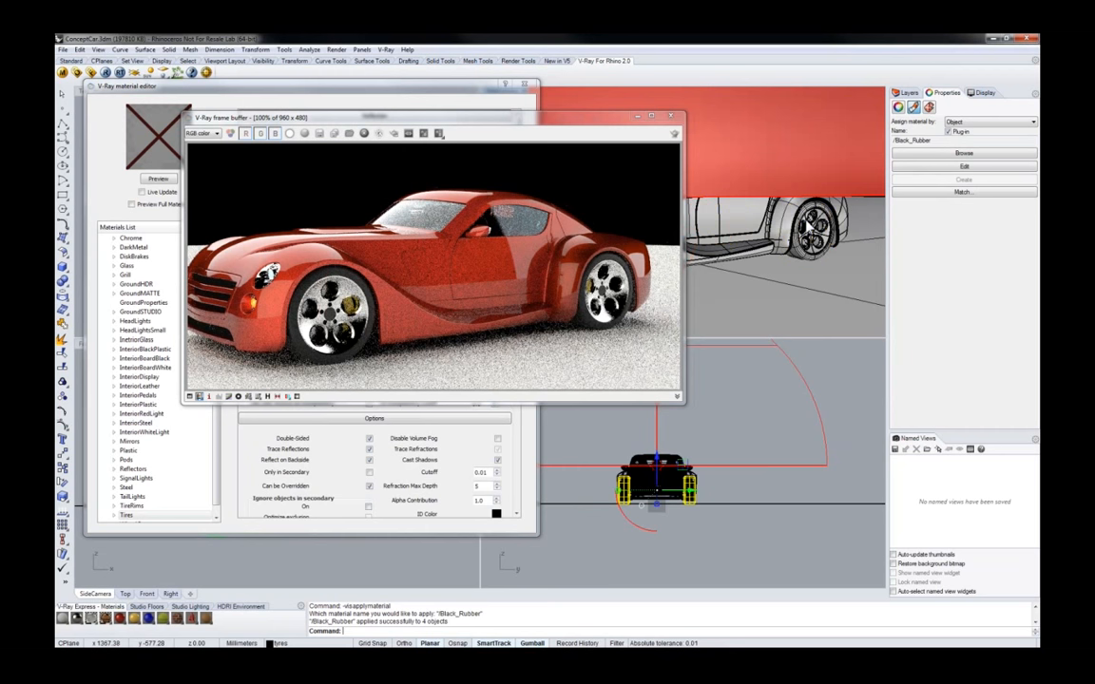
pyautogui.click(847, 247)
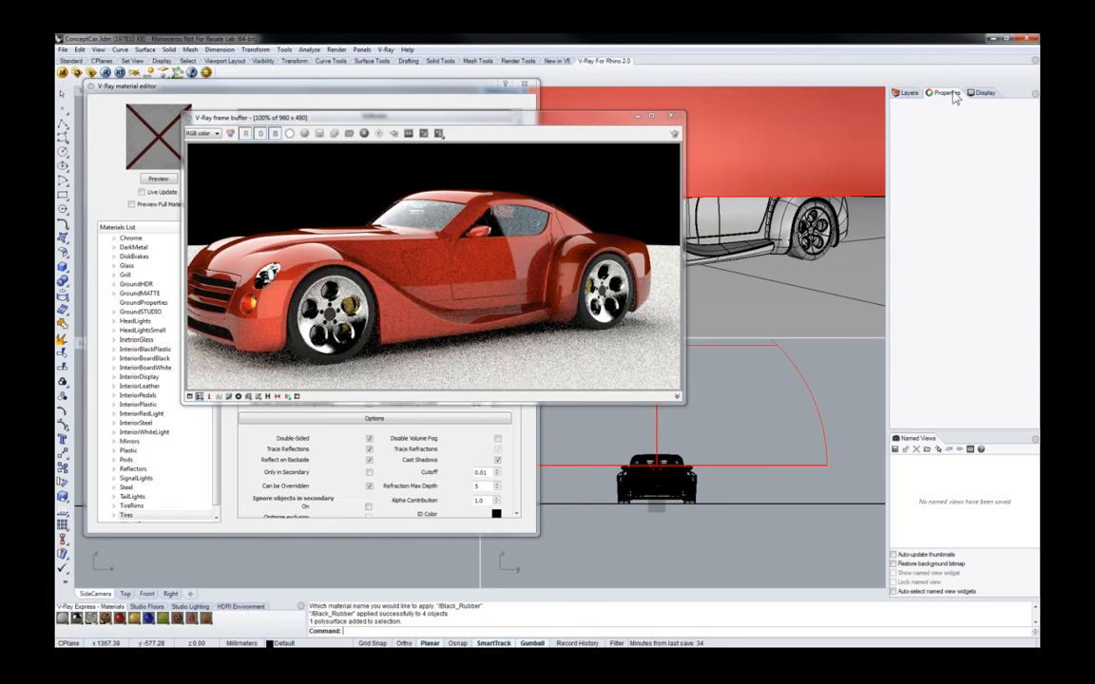
pyautogui.click(809, 230)
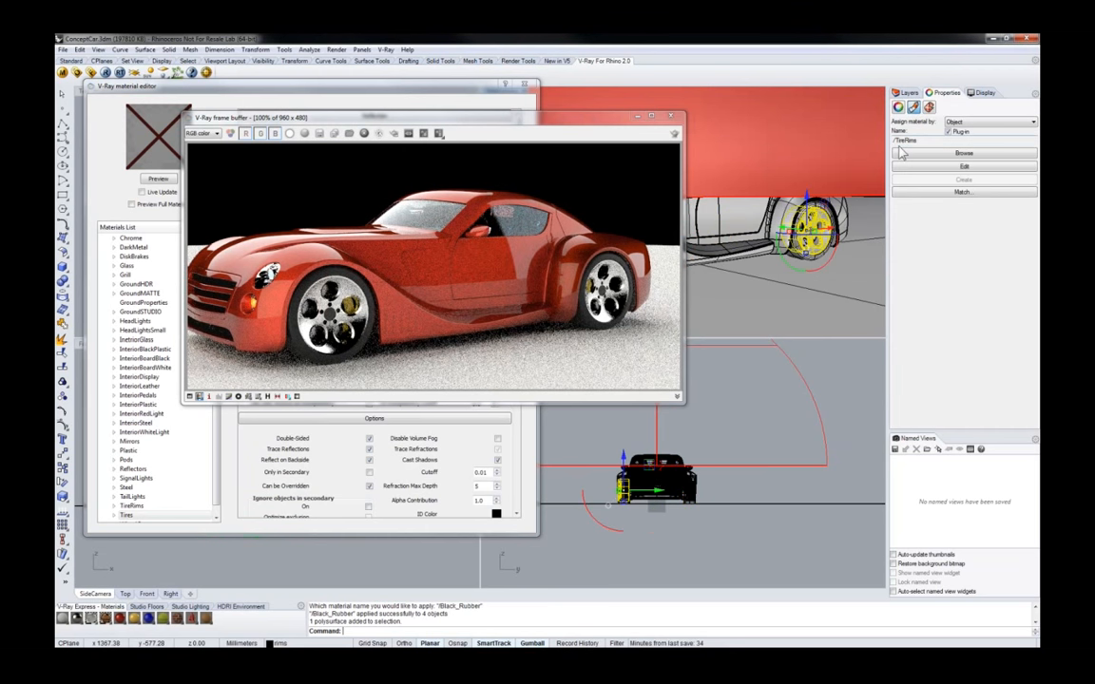
pyautogui.moveTo(574, 128); pyautogui.dragTo(759, 111)
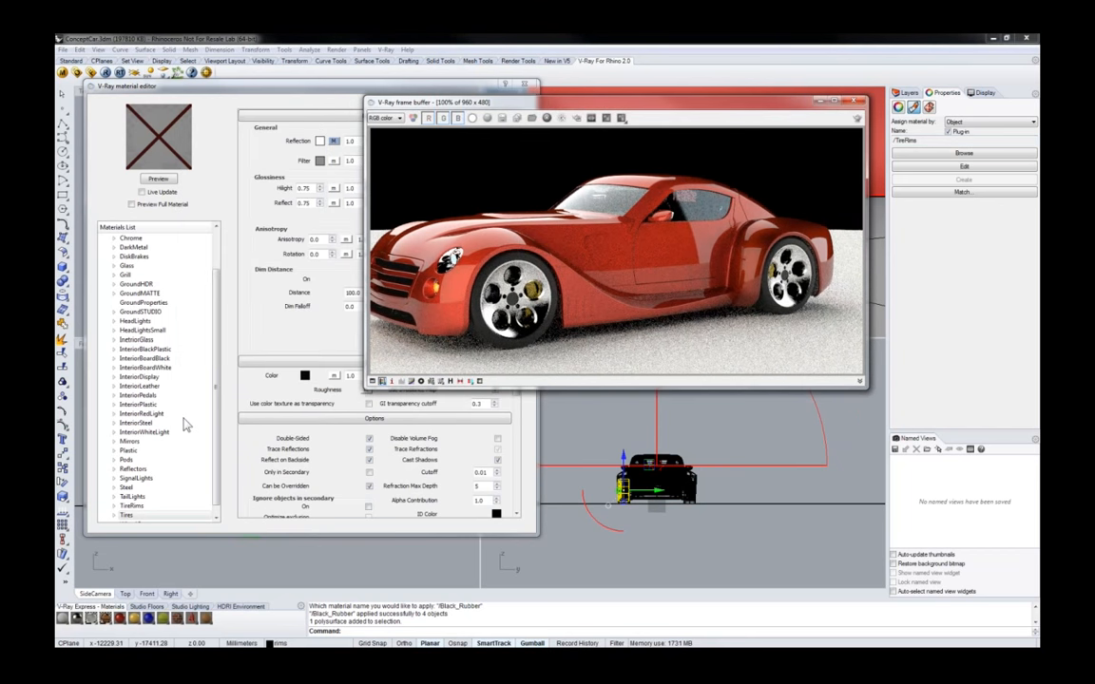
pyautogui.click(141, 507)
pyautogui.doubleClick(145, 509)
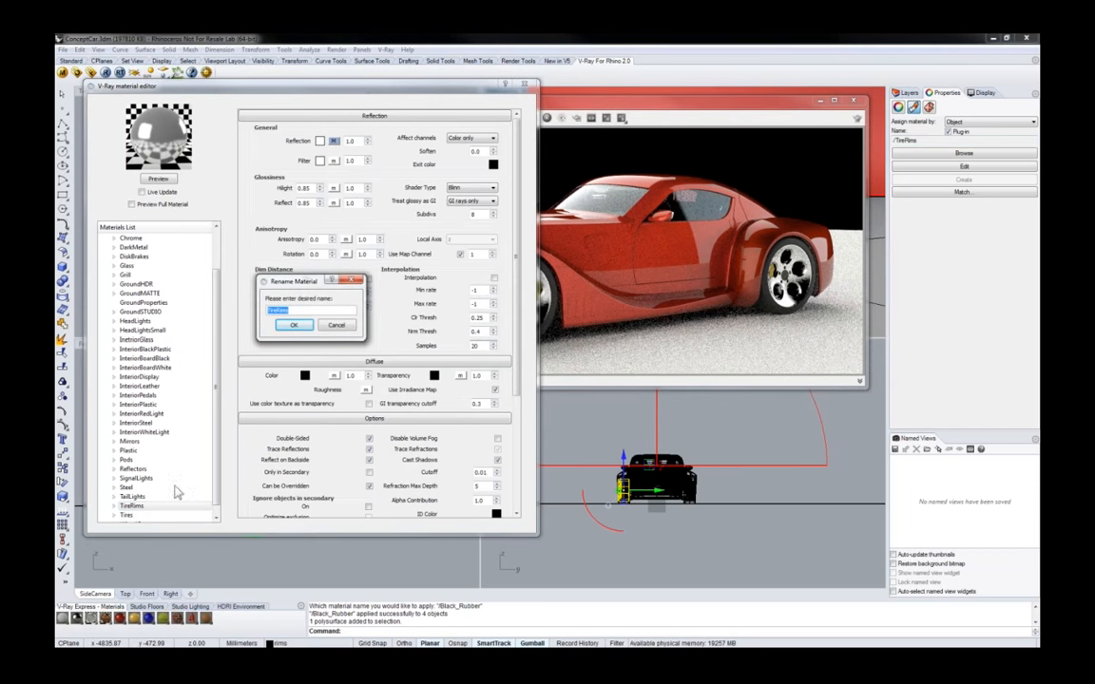
pyautogui.click(342, 329)
pyautogui.rightClick(143, 506)
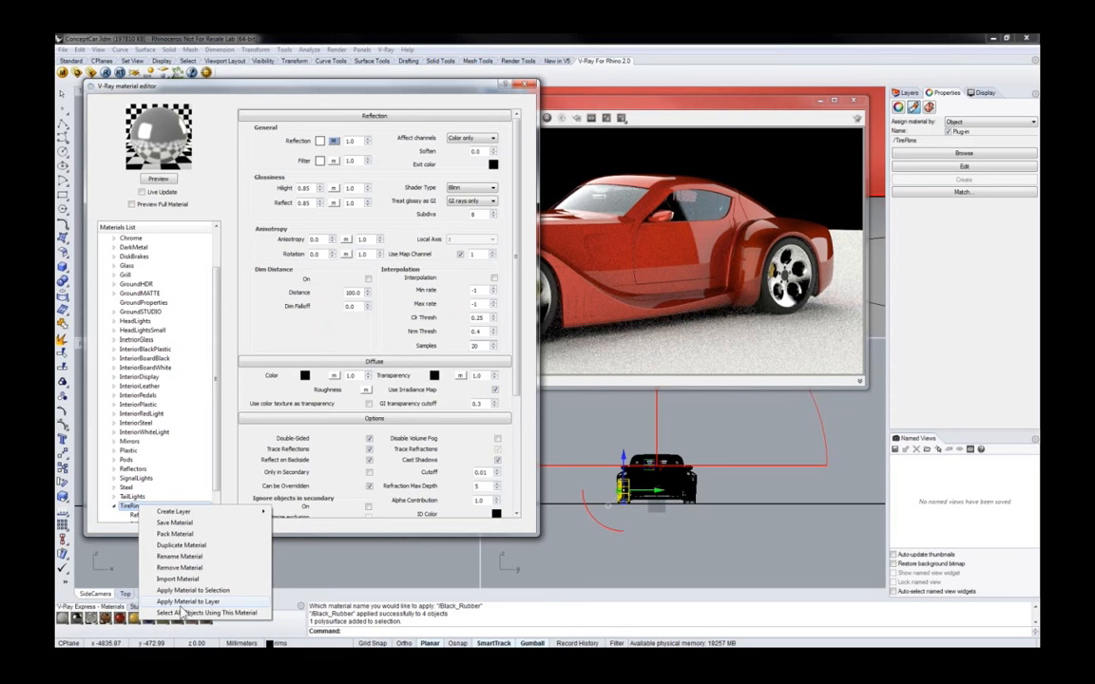
pyautogui.click(217, 610)
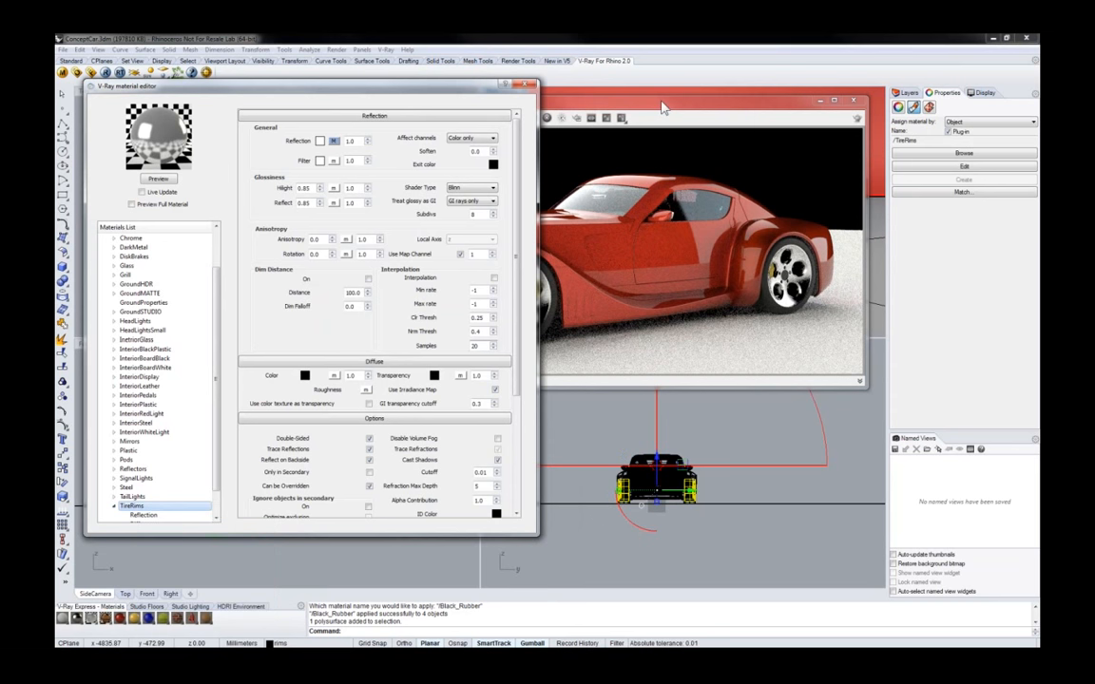
# Apply the Aluminum_Shiny metal preset to the selected tire rims
pyautogui.moveTo(669, 107); pyautogui.dragTo(697, 99)
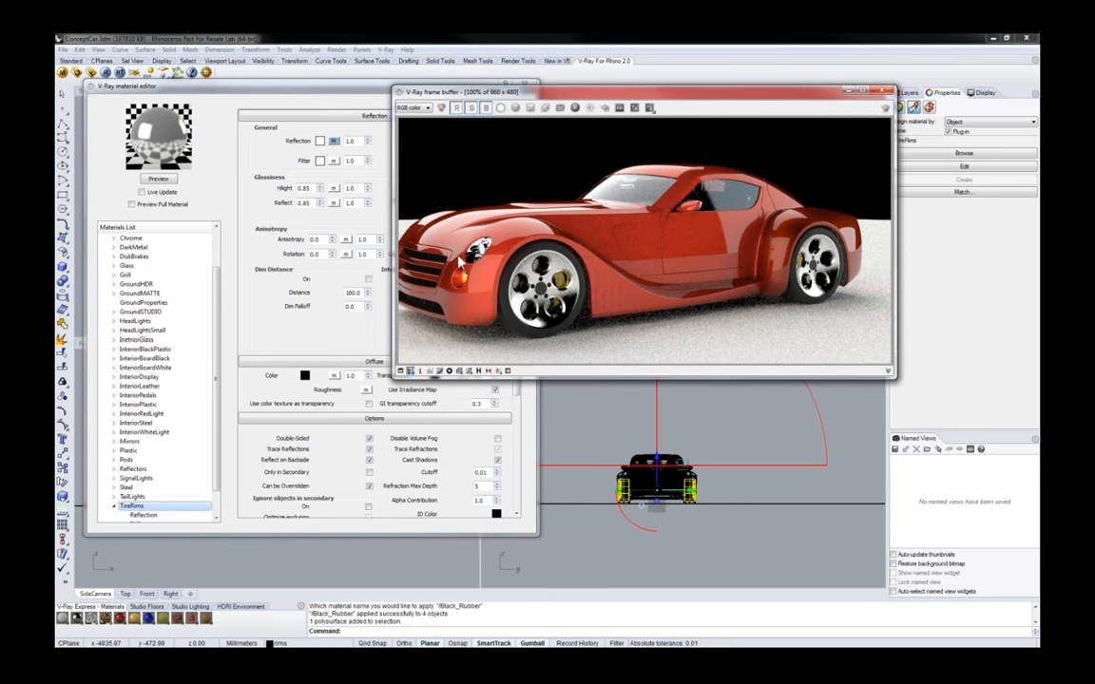
pyautogui.click(77, 618)
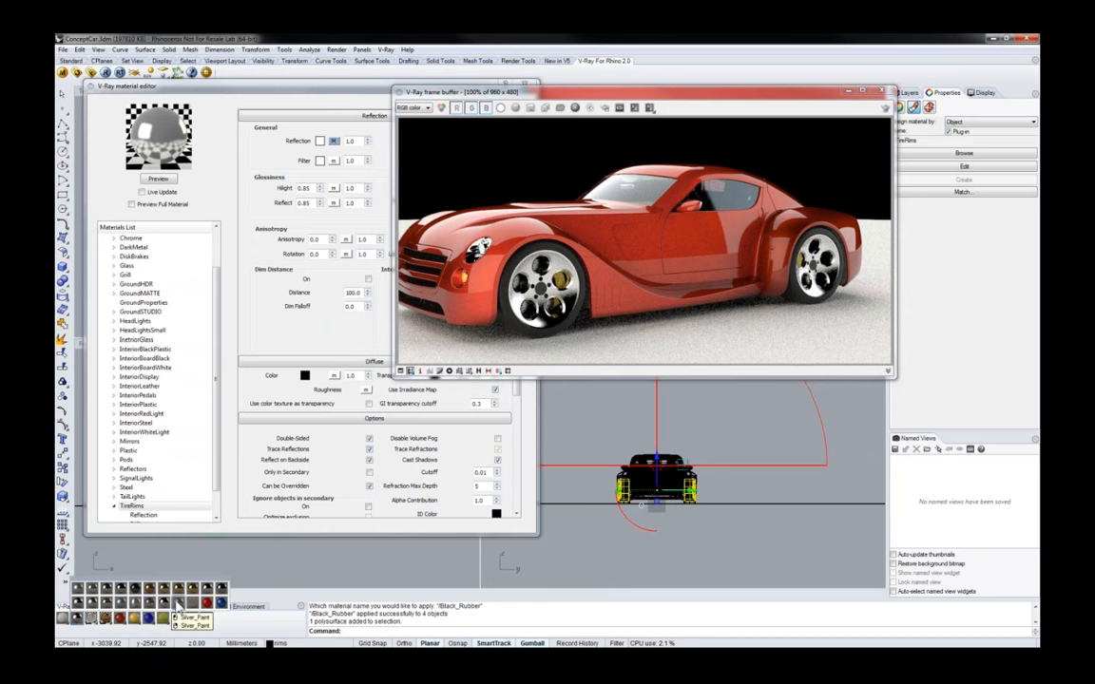
pyautogui.click(93, 588)
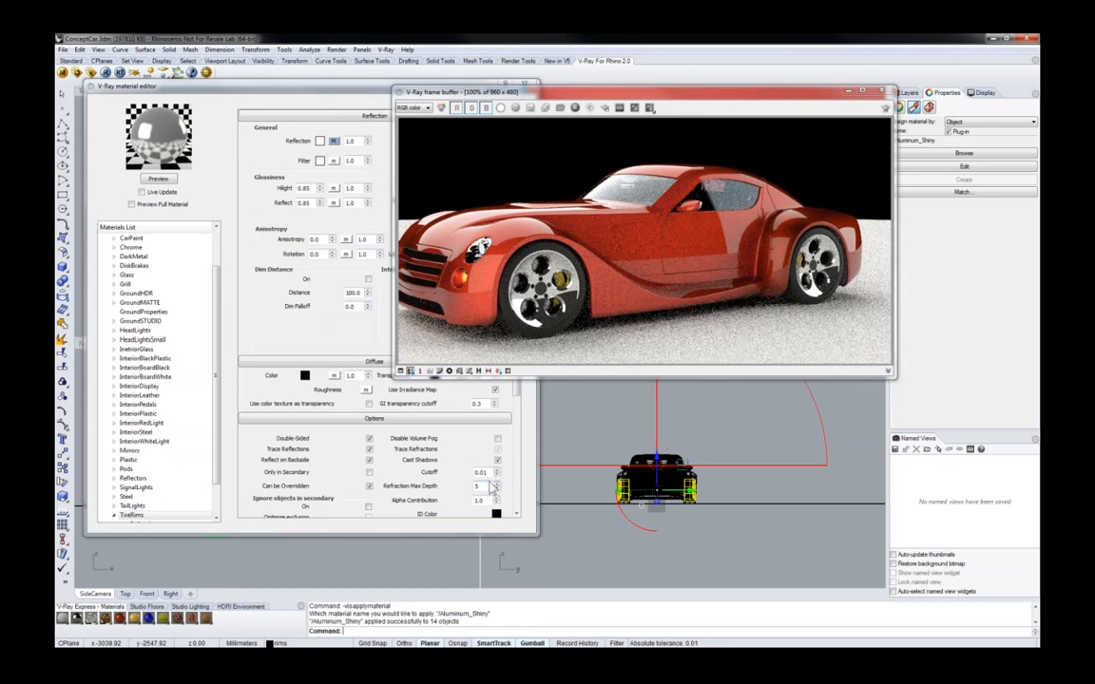
# Select the studio floor, try the red COLOR_3001 preset on it and replace it with the beige COLOR_1000 preset
pyautogui.click(800, 506)
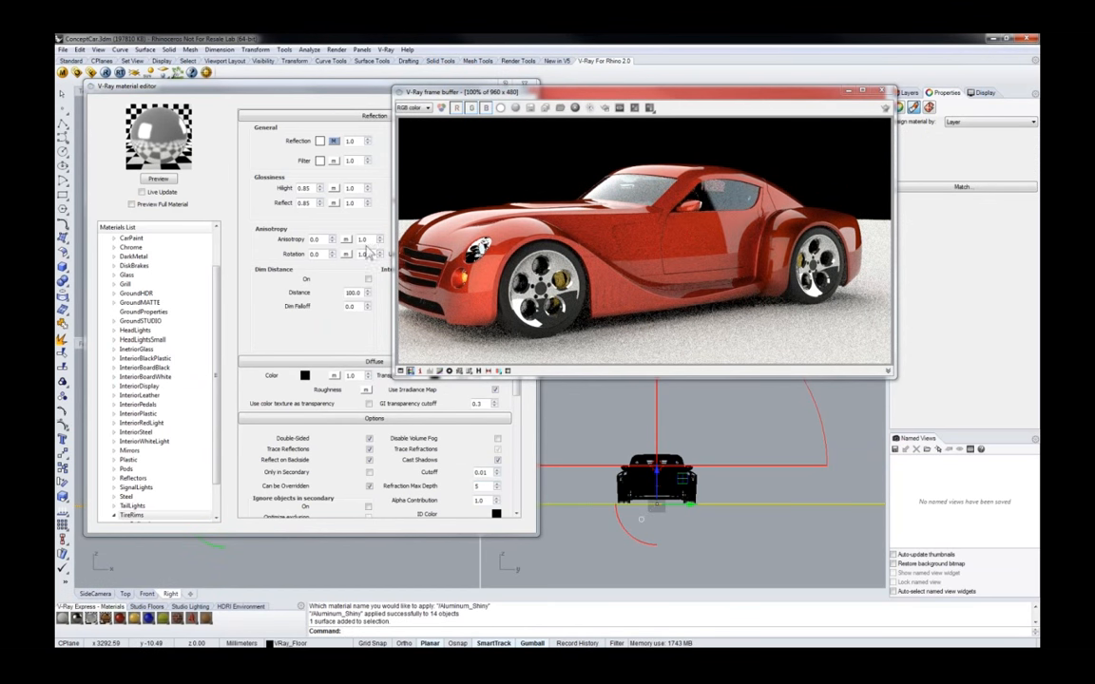
pyautogui.click(68, 623)
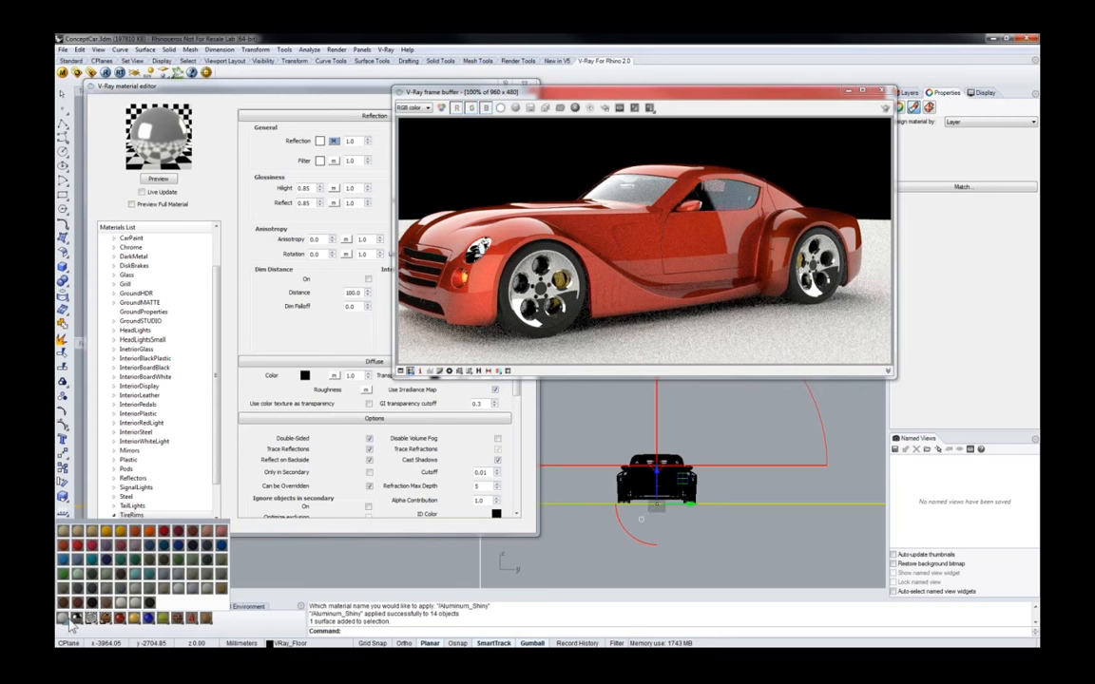
pyautogui.click(109, 561)
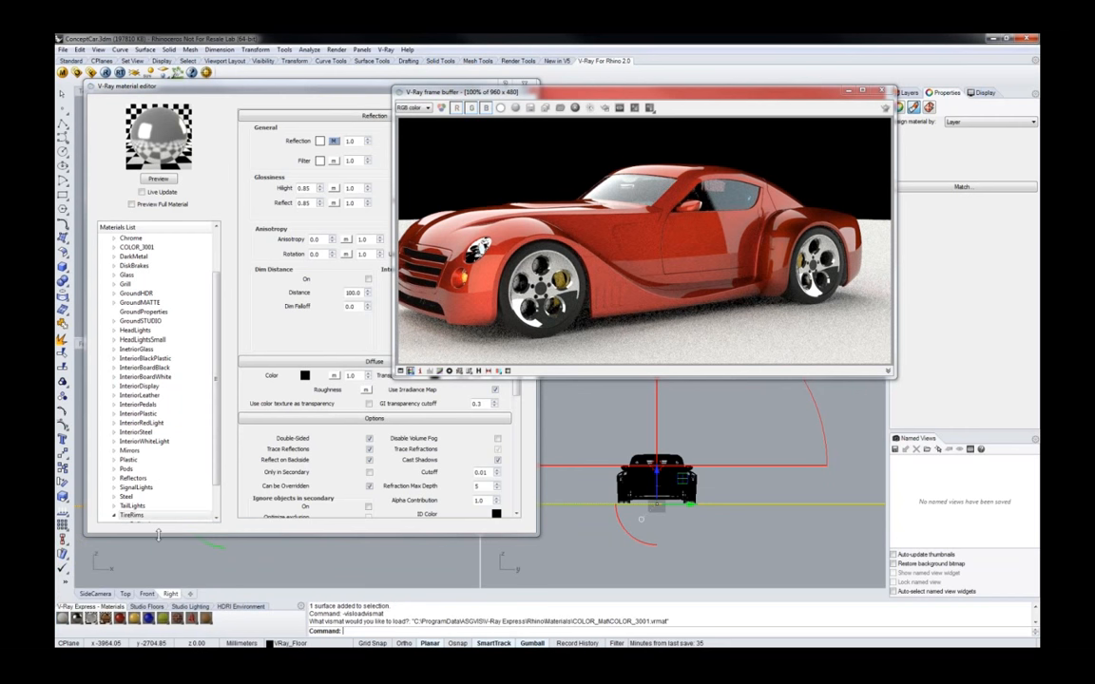
pyautogui.click(526, 83)
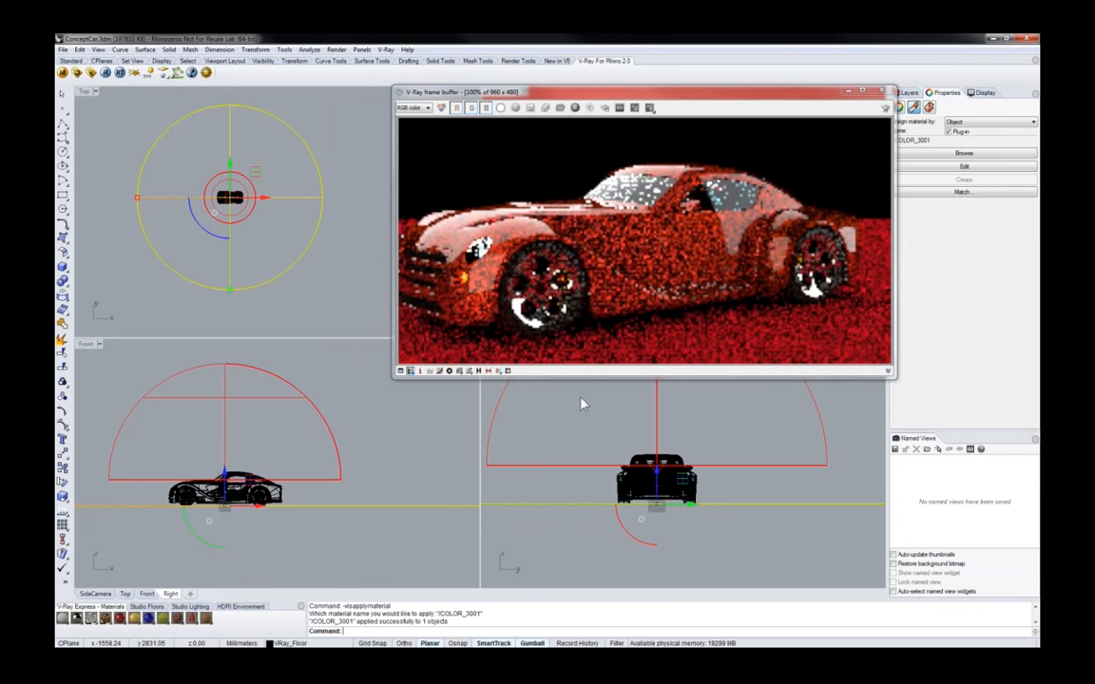
pyautogui.click(68, 624)
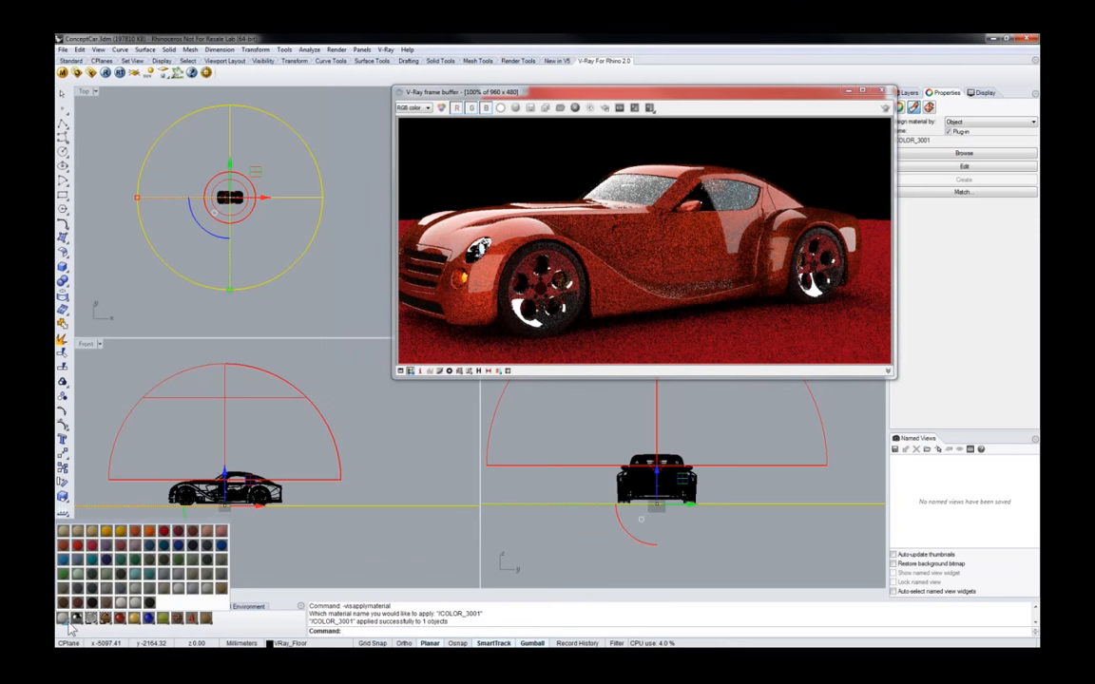
pyautogui.click(62, 529)
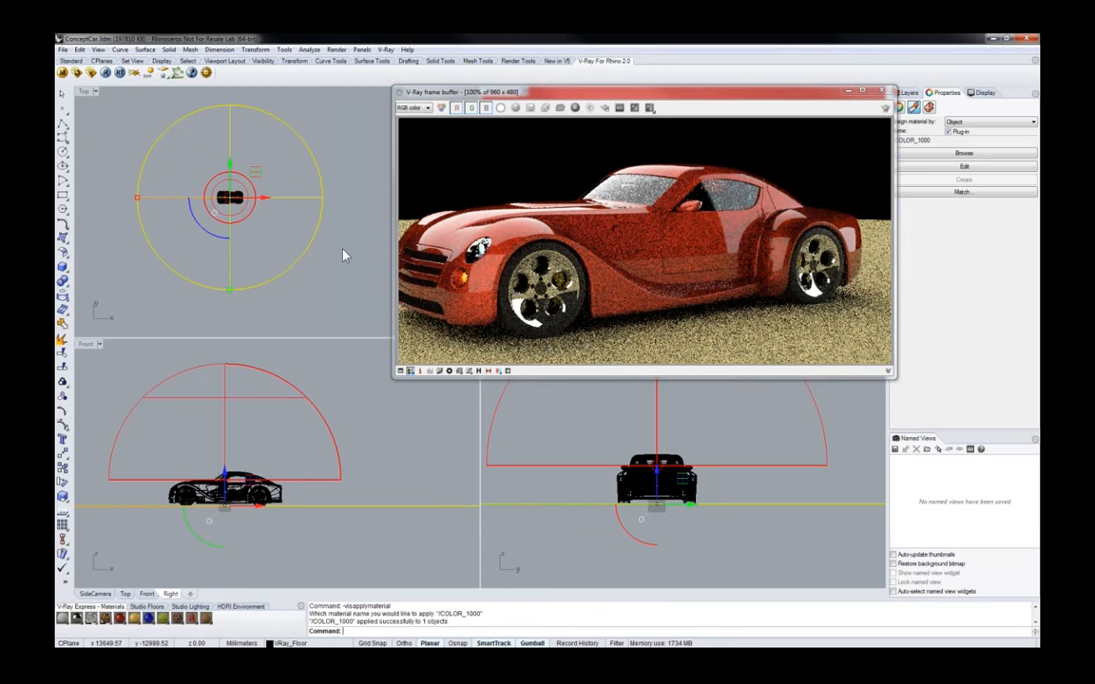
# Change the diffuse color of the COLOR_1000 material to a paler beige, RGB 210, 206, 182
pyautogui.click(62, 74)
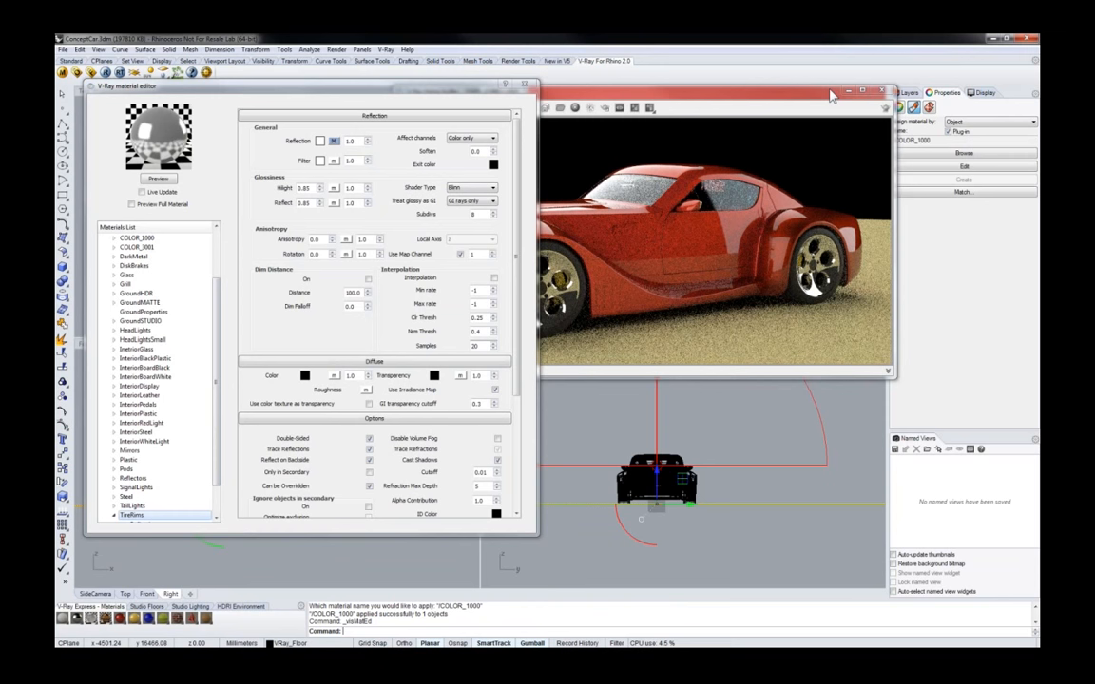
pyautogui.moveTo(751, 90); pyautogui.dragTo(730, 95)
pyautogui.moveTo(216, 293); pyautogui.dragTo(217, 237)
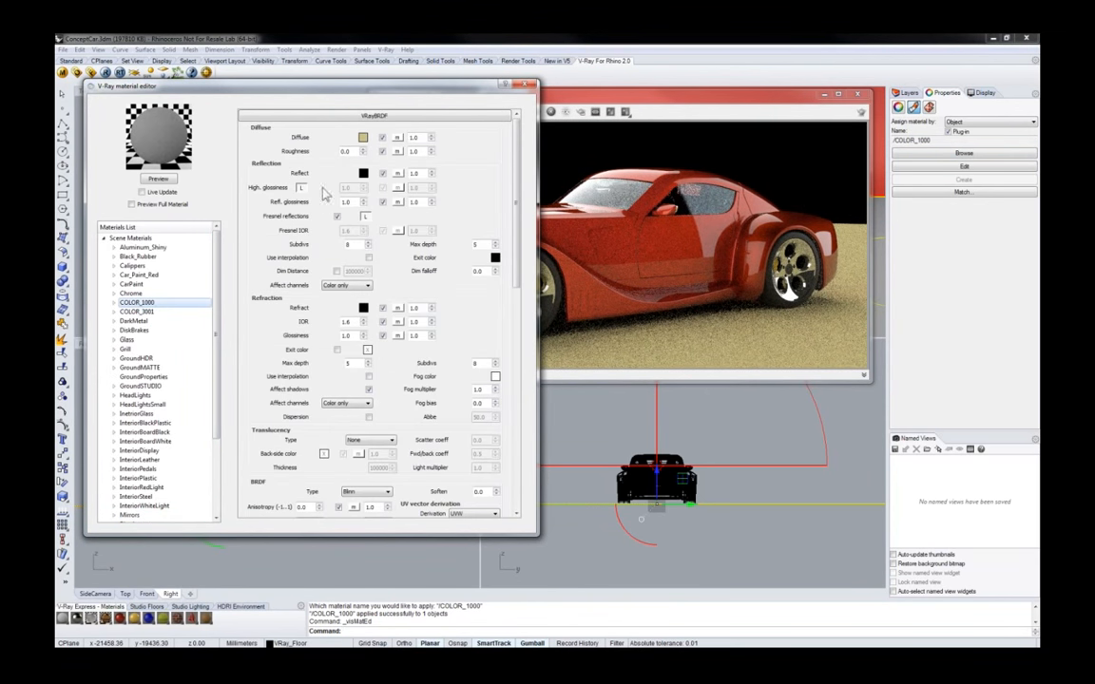
pyautogui.click(362, 138)
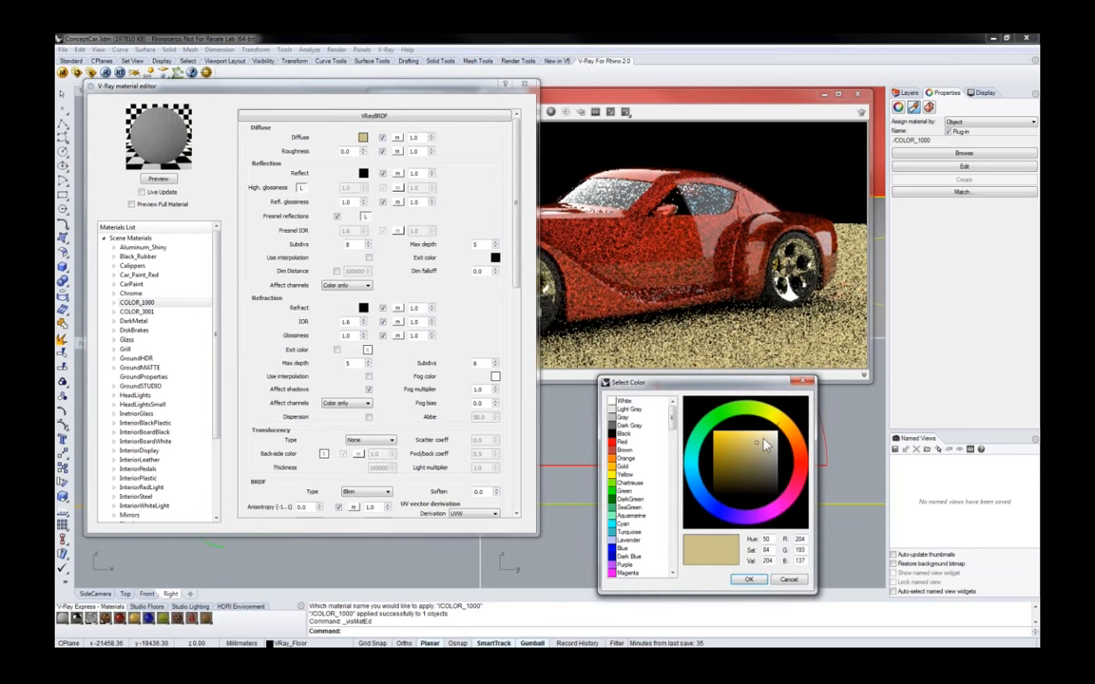
pyautogui.click(771, 440)
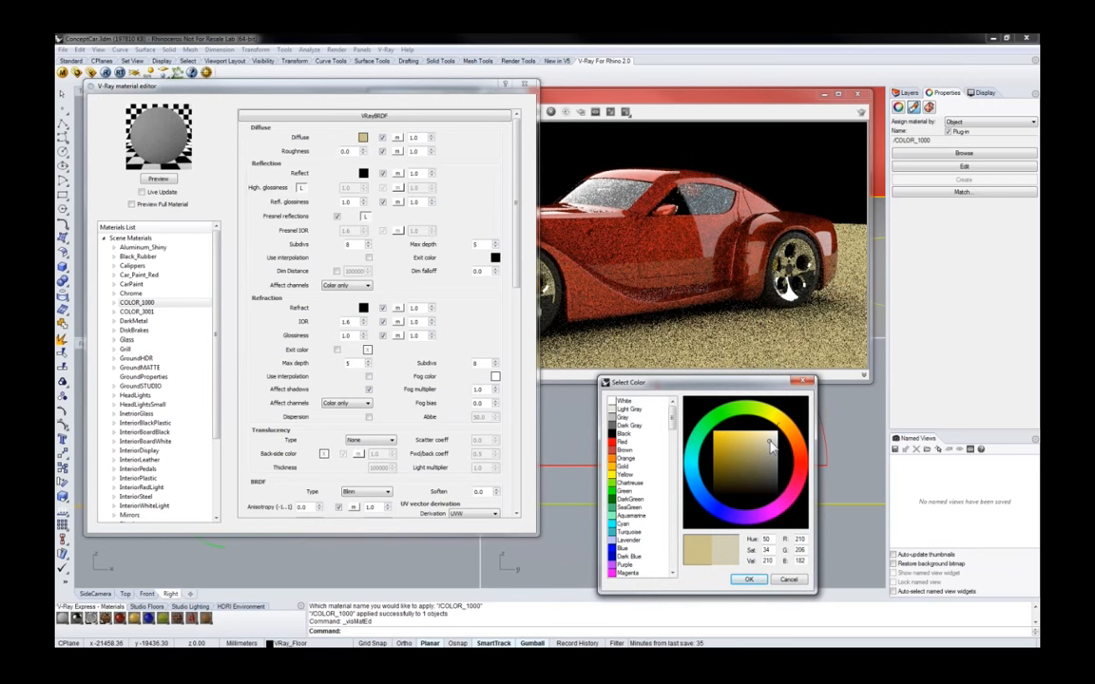
pyautogui.click(747, 580)
# Rotate the SideCamera view very slightly and close the material editor
pyautogui.moveTo(415, 90); pyautogui.dragTo(283, 100)
pyautogui.moveTo(669, 102); pyautogui.dragTo(697, 188)
pyautogui.moveTo(696, 138); pyautogui.dragTo(717, 138, button='right')
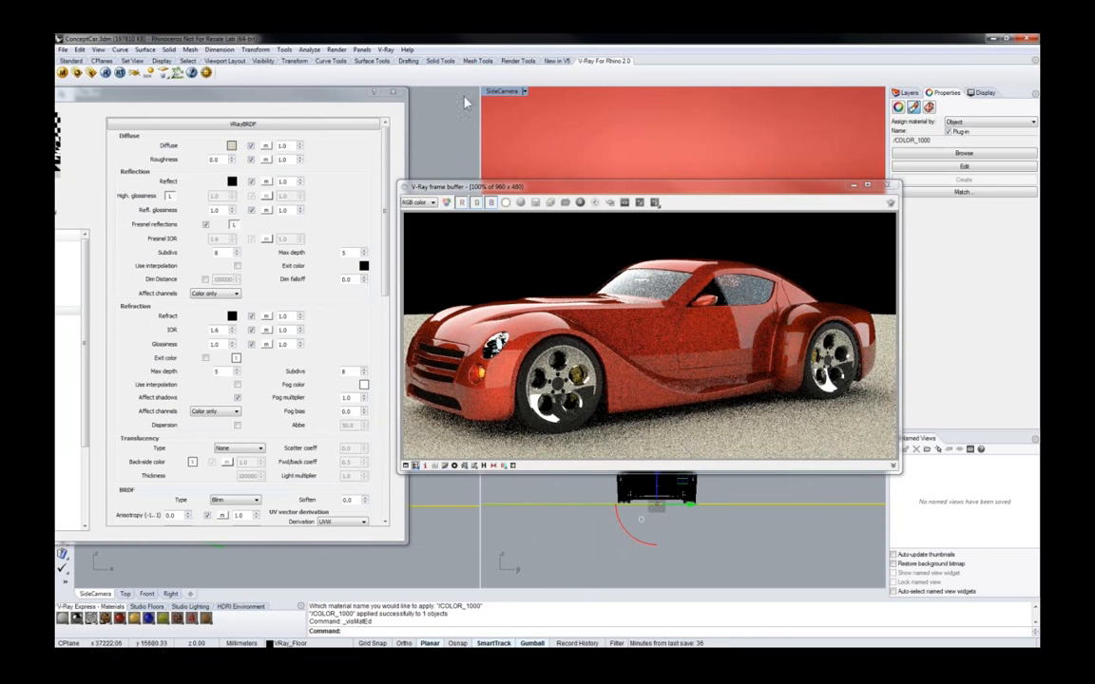
pyautogui.click(393, 94)
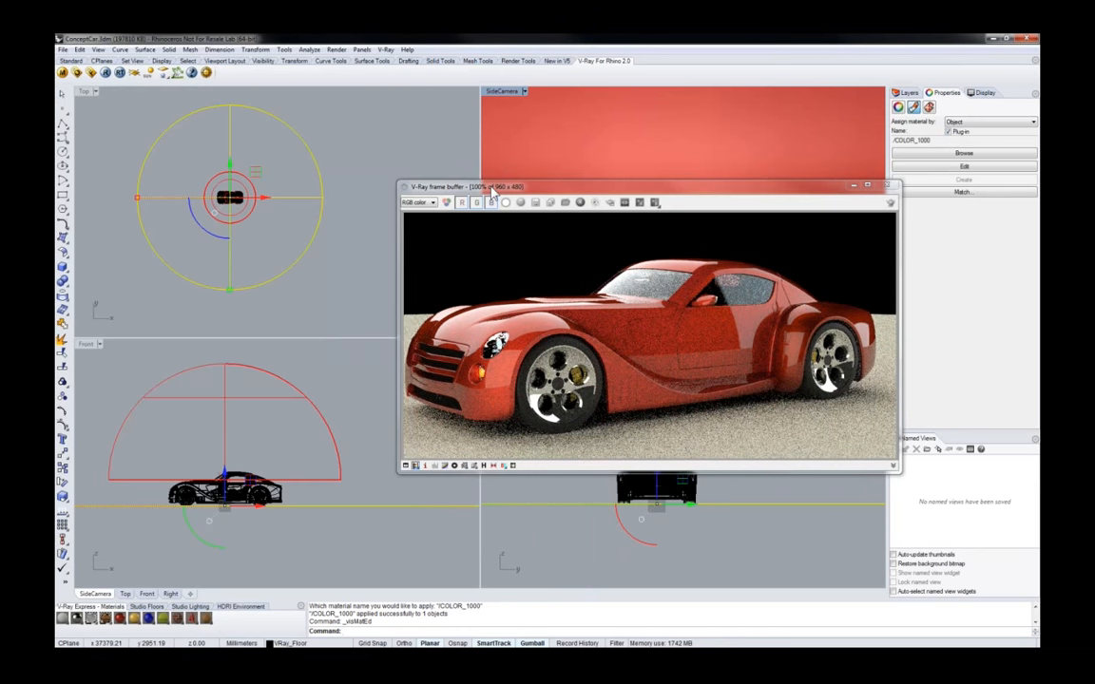
# Zoom in on the rendered car's door and windows to examine the image quality, and return to 100%
pyautogui.moveTo(492, 190); pyautogui.dragTo(435, 128)
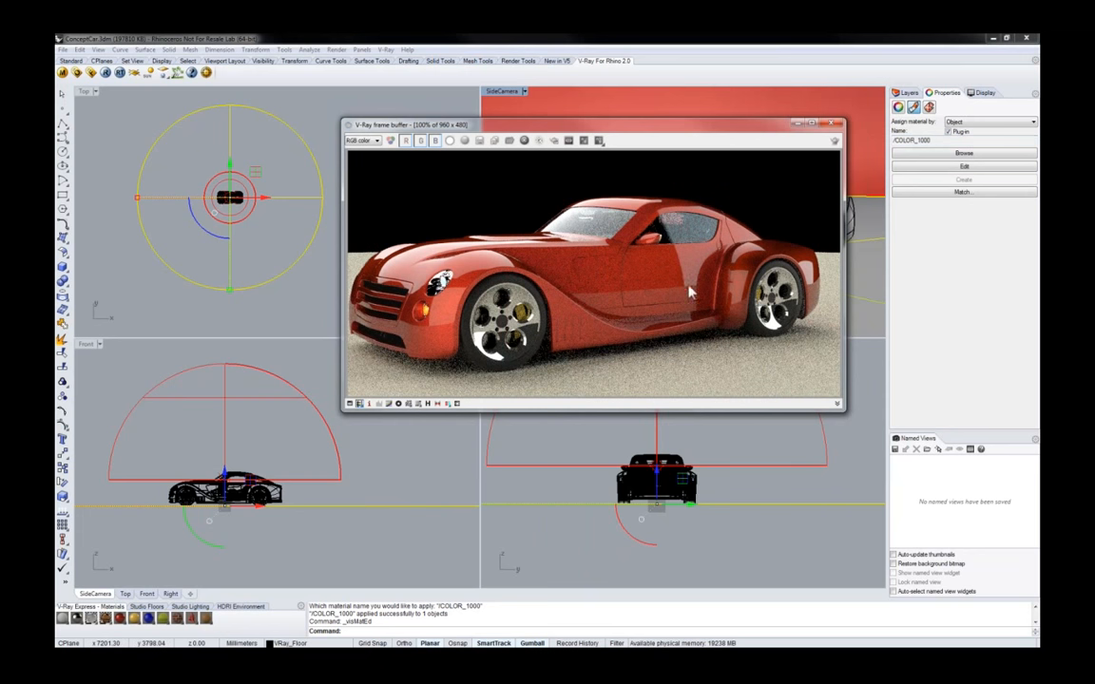
pyautogui.scroll(1, 691, 293)
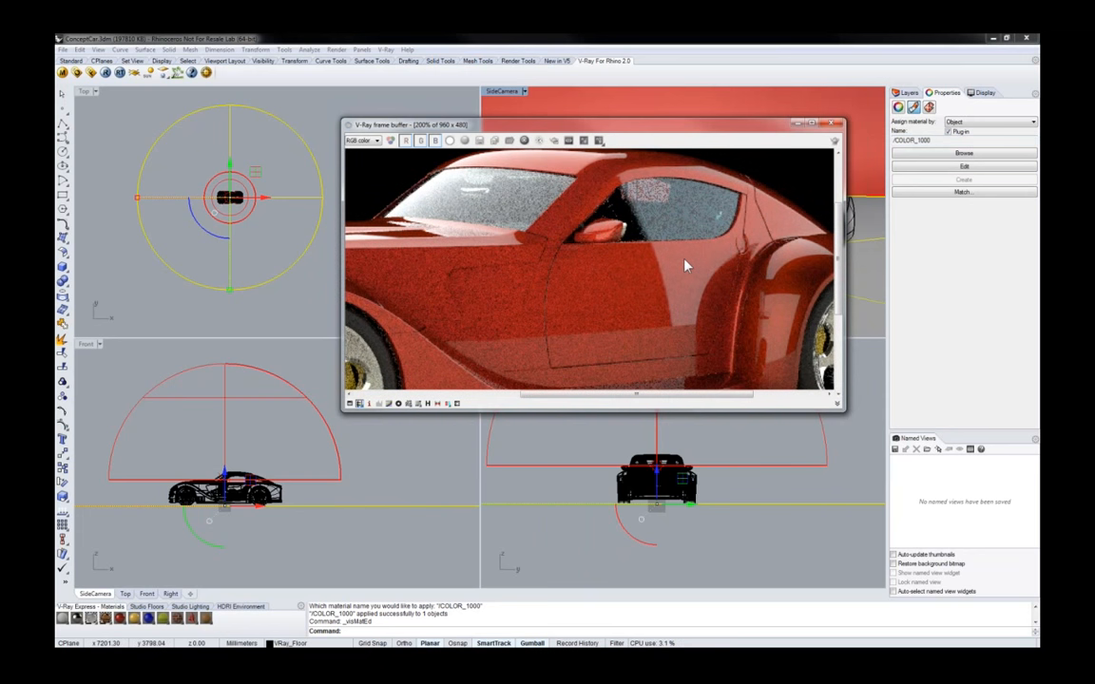
pyautogui.scroll(-1, 686, 264)
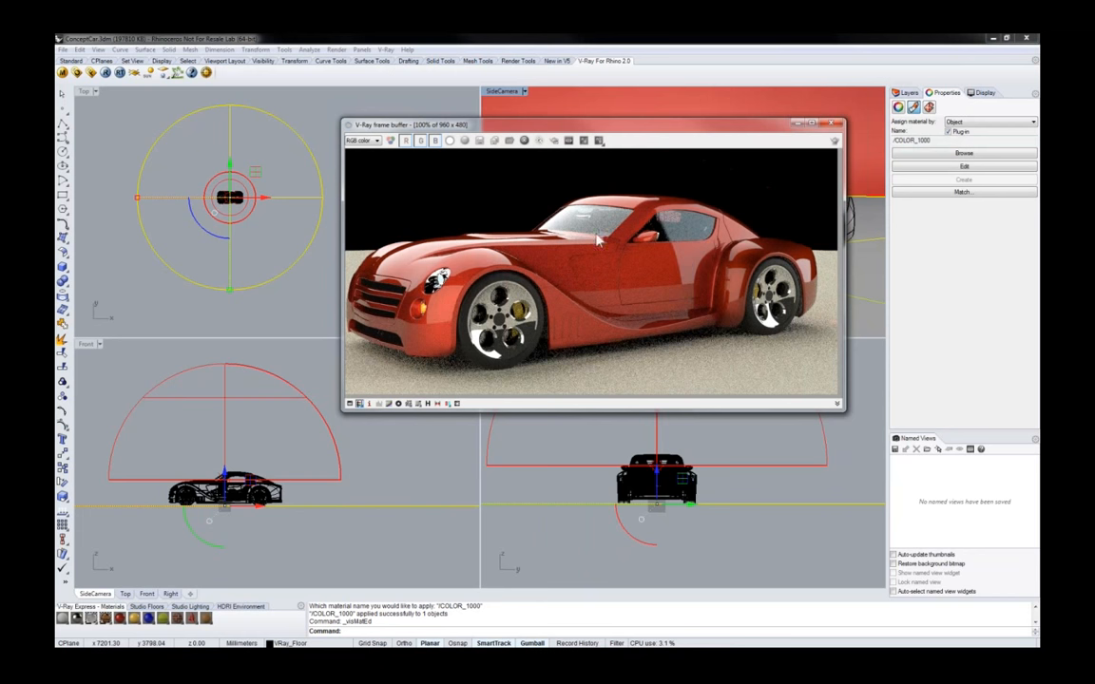
# Examine the image file formats available for saving the render, and close the save dialog without saving
pyautogui.click(479, 140)
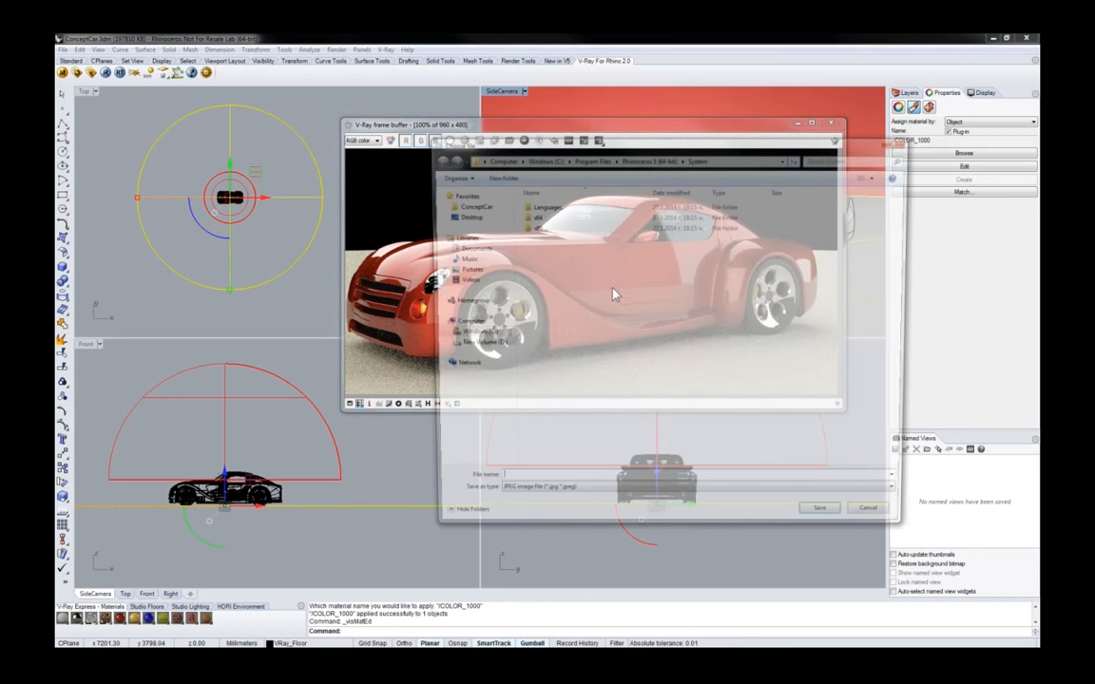
pyautogui.moveTo(616, 134); pyautogui.dragTo(406, 122)
pyautogui.click(374, 480)
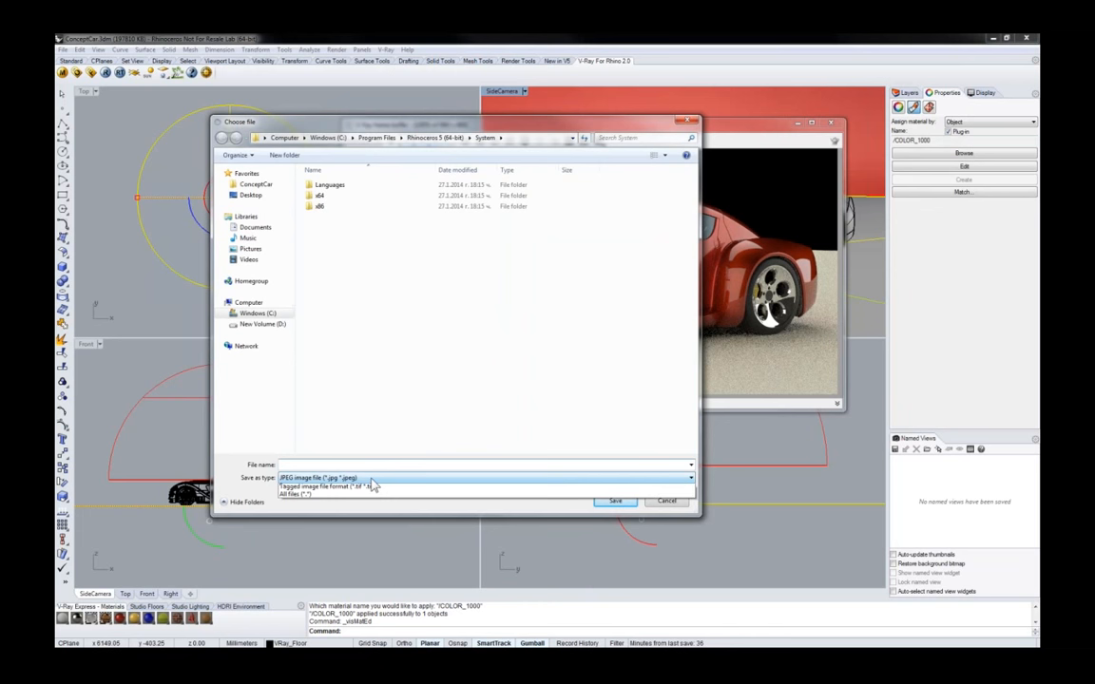
pyautogui.click(667, 501)
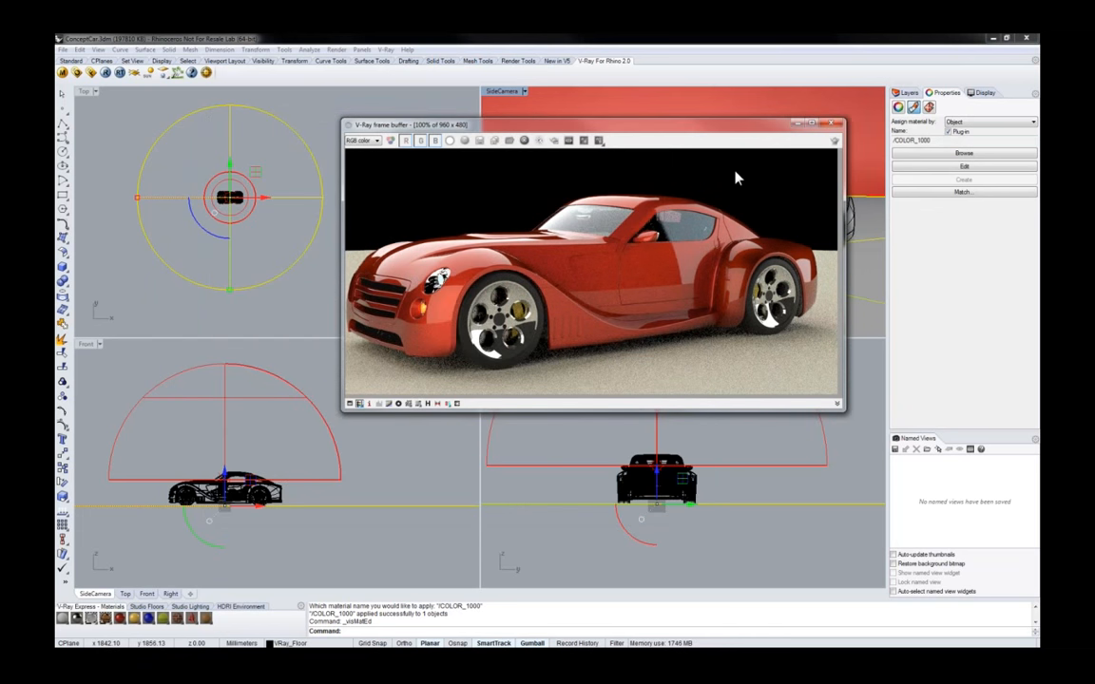
# Select the dome light and move it in the Top view away from the car, to outside the circular floor
pyautogui.moveTo(713, 128); pyautogui.dragTo(578, 139)
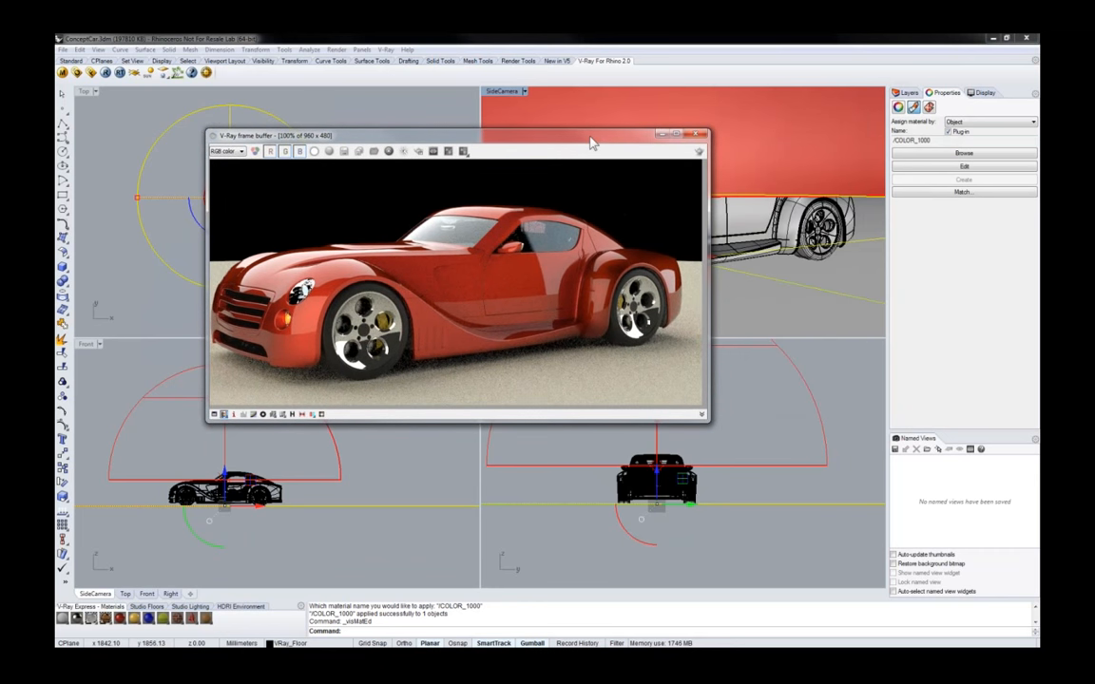
pyautogui.click(765, 229)
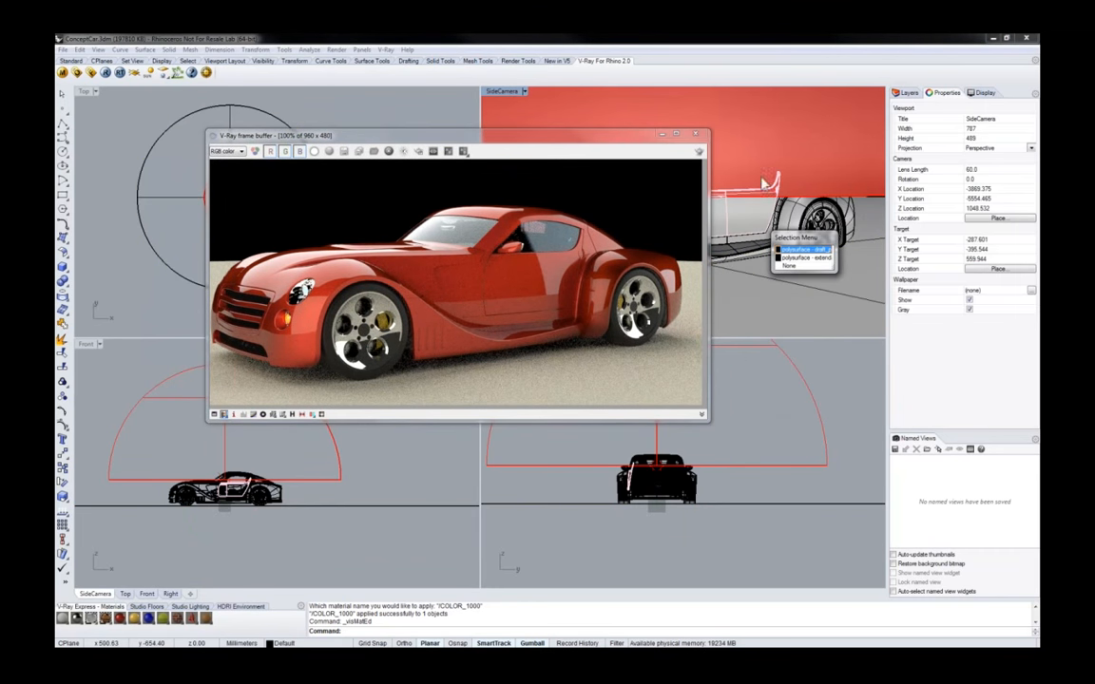
pyautogui.click(768, 143)
pyautogui.click(766, 149)
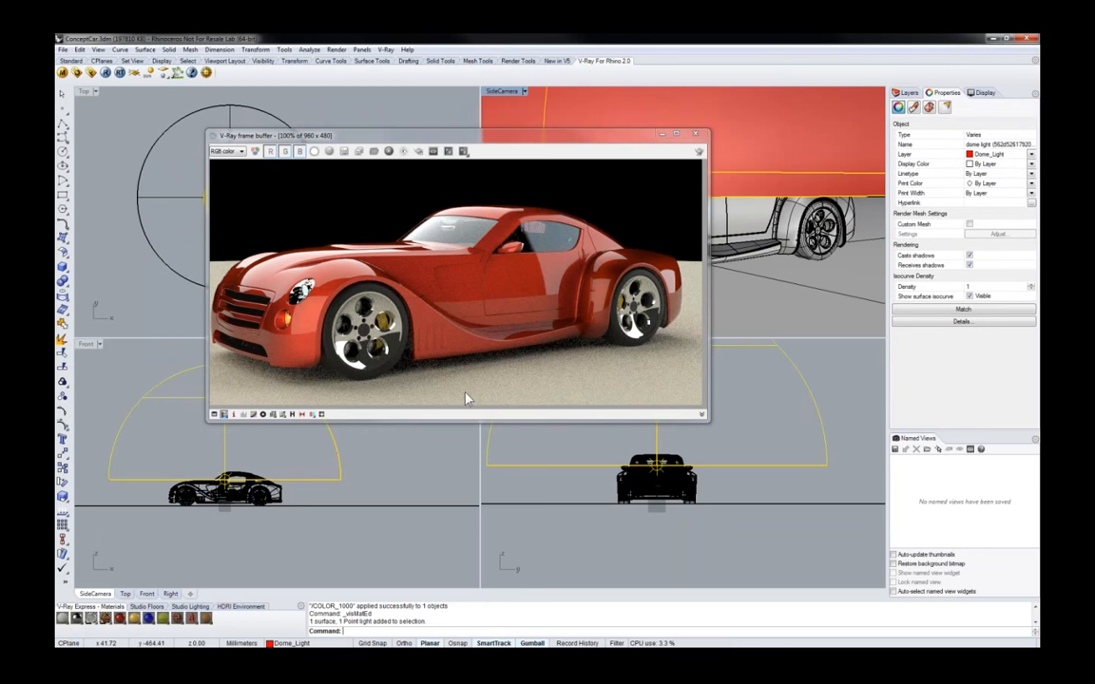
pyautogui.moveTo(344, 141); pyautogui.dragTo(528, 140)
pyautogui.moveTo(261, 176); pyautogui.dragTo(276, 192, button='right')
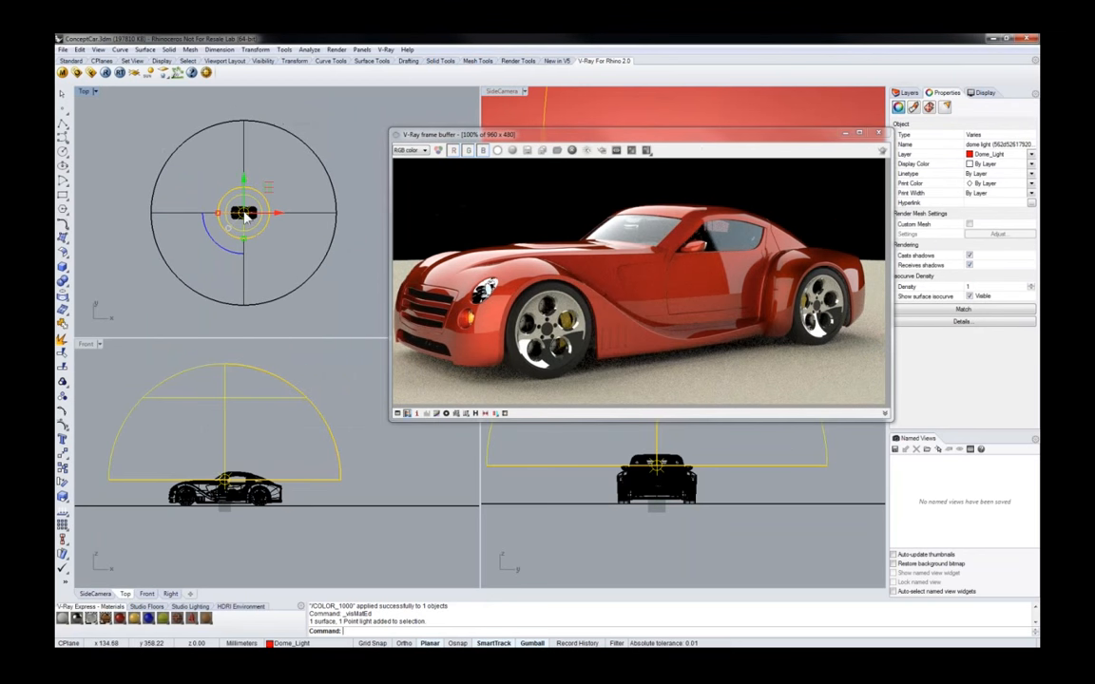
pyautogui.moveTo(261, 189); pyautogui.dragTo(148, 273)
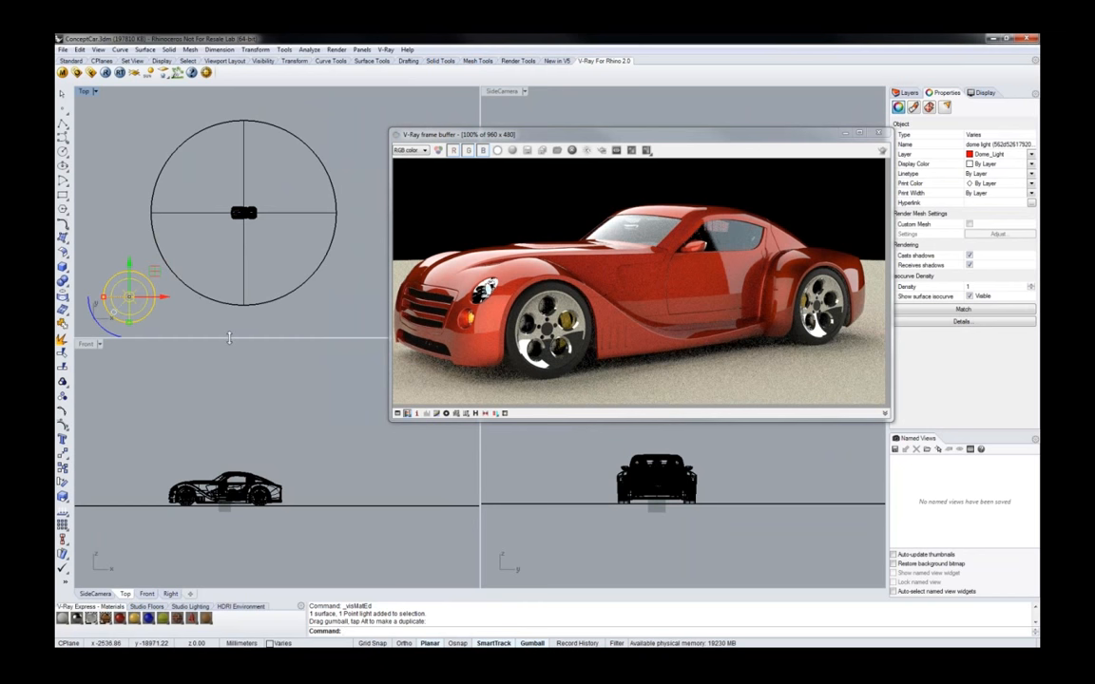
# Hide the car's hardtop and hardtop interior in the SideCamera view to open up the cabin
pyautogui.moveTo(498, 134); pyautogui.dragTo(332, 177)
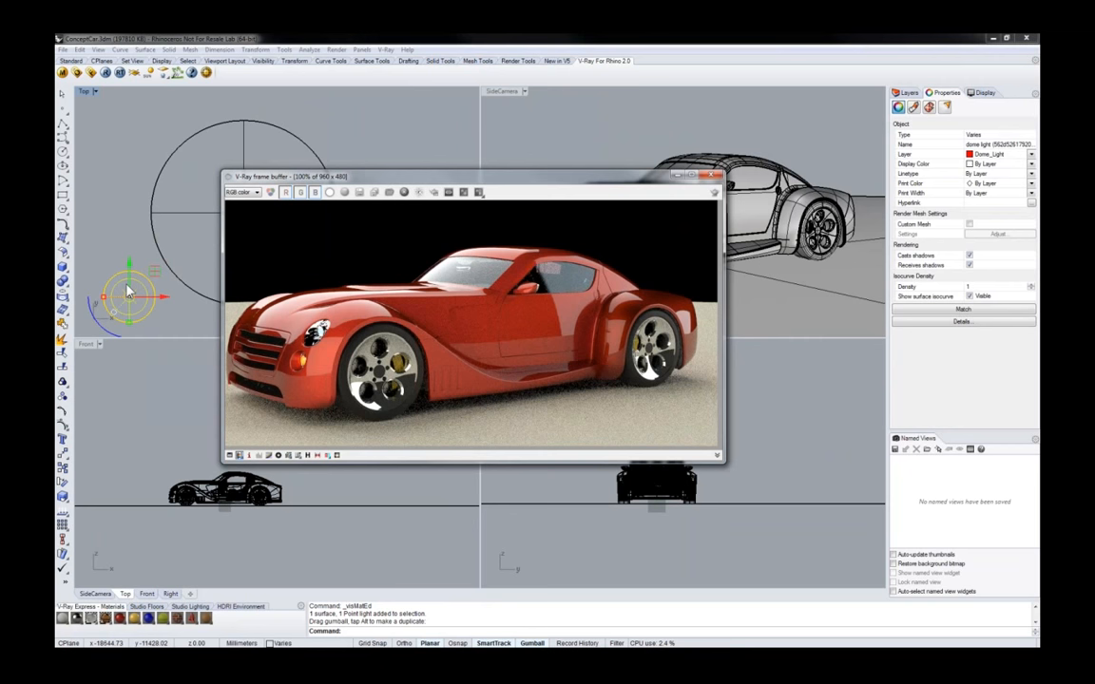
pyautogui.moveTo(572, 178); pyautogui.dragTo(541, 181)
pyautogui.moveTo(766, 195)
pyautogui.mouseDown(button='right')
pyautogui.moveTo(748, 208)
pyautogui.moveTo(784, 187)
pyautogui.moveTo(773, 194)
pyautogui.moveTo(751, 181)
pyautogui.mouseUp(button='right')
pyautogui.click(750, 179)
pyautogui.middleClick(750, 174)
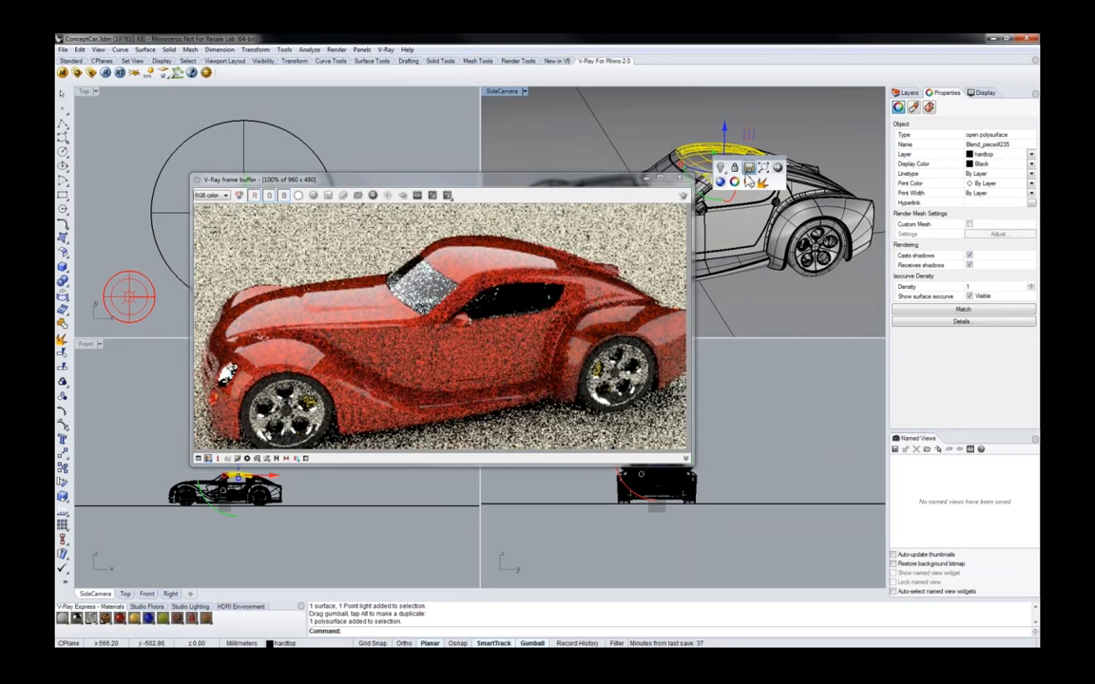
pyautogui.click(744, 172)
pyautogui.click(743, 171)
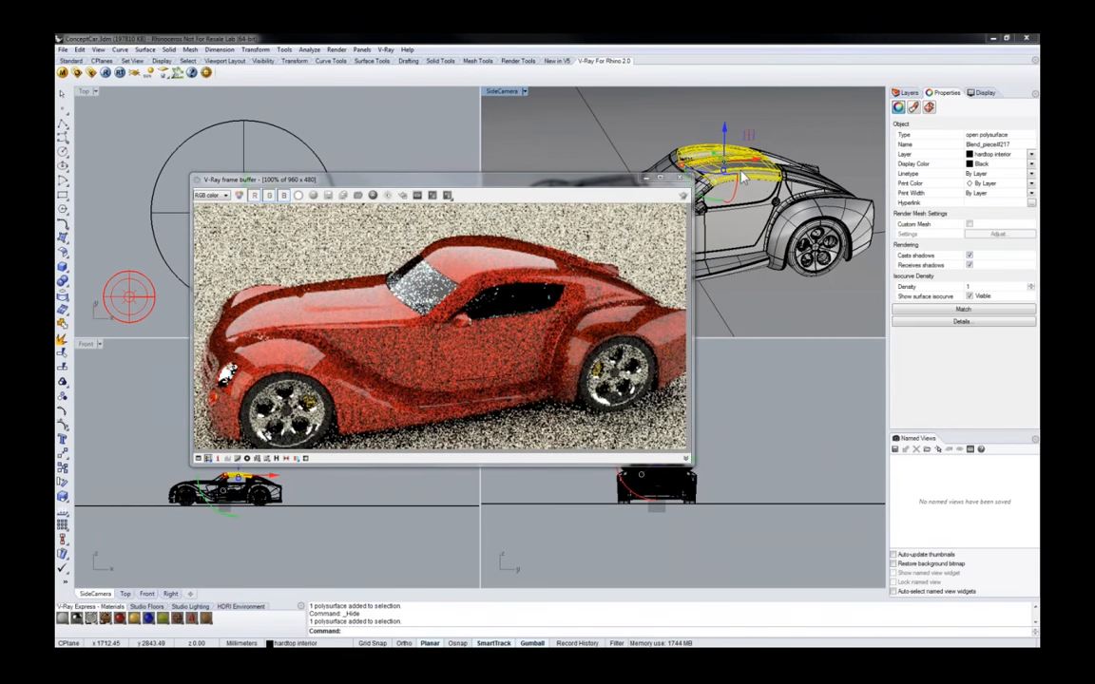
pyautogui.middleClick(744, 175)
pyautogui.click(739, 171)
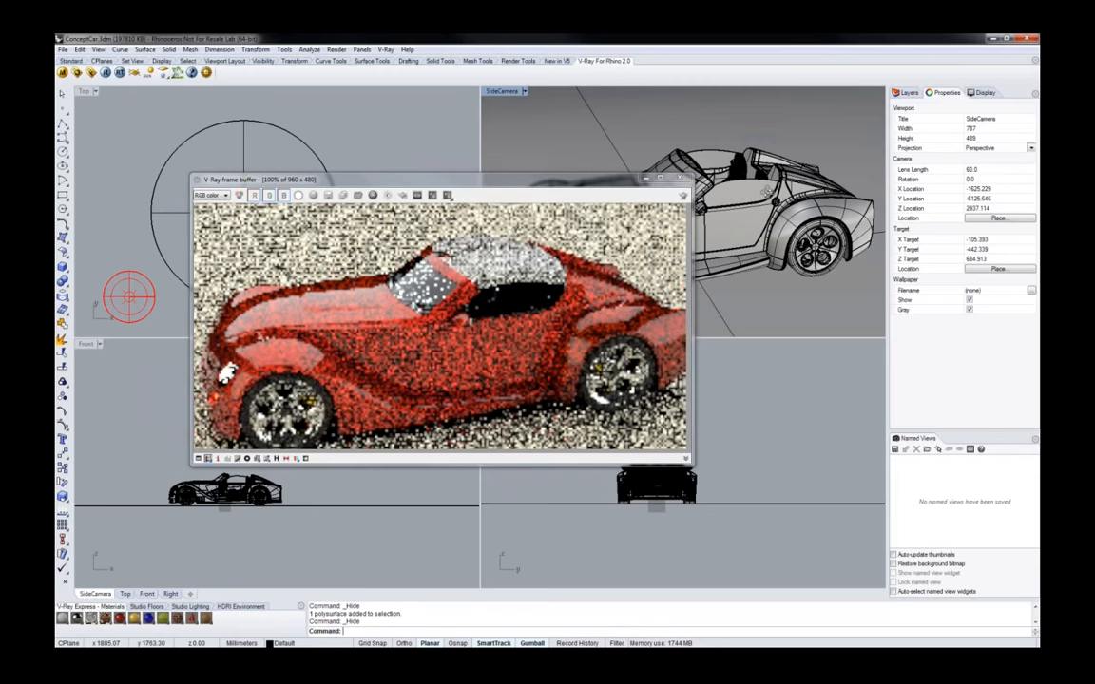
# Aim the SideCamera view into the open cabin from behind the seats, facing the dashboard and windshield
pyautogui.moveTo(692, 176); pyautogui.dragTo(728, 217, button='right')
pyautogui.scroll(9, 728, 217)
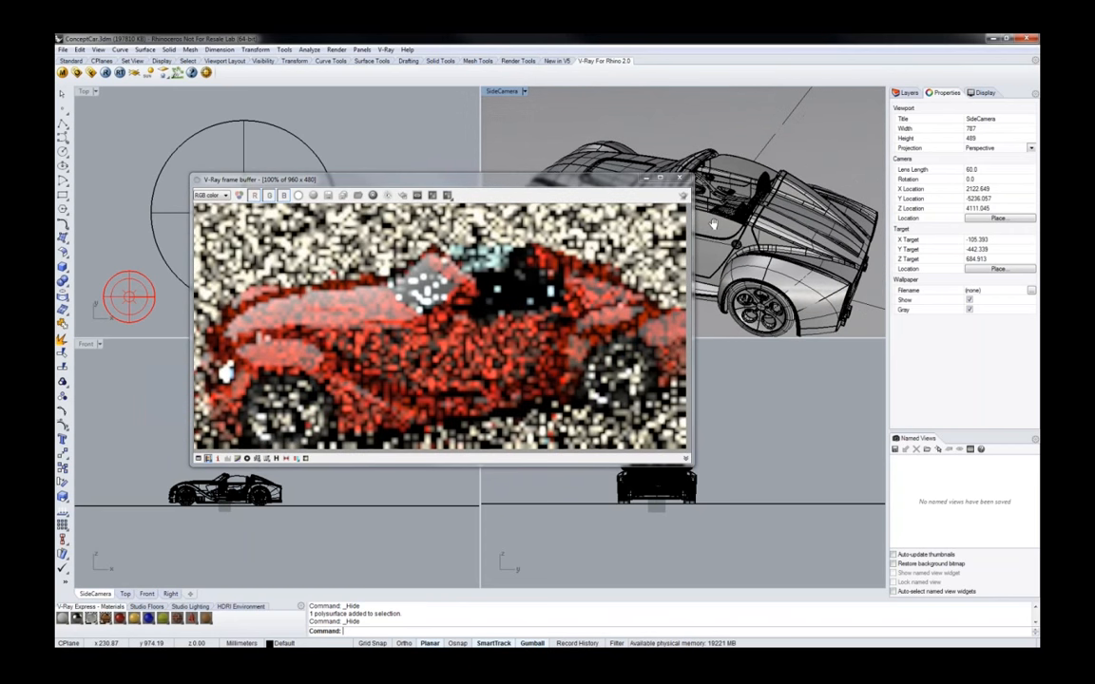
pyautogui.moveTo(748, 173); pyautogui.dragTo(729, 193, button='right')
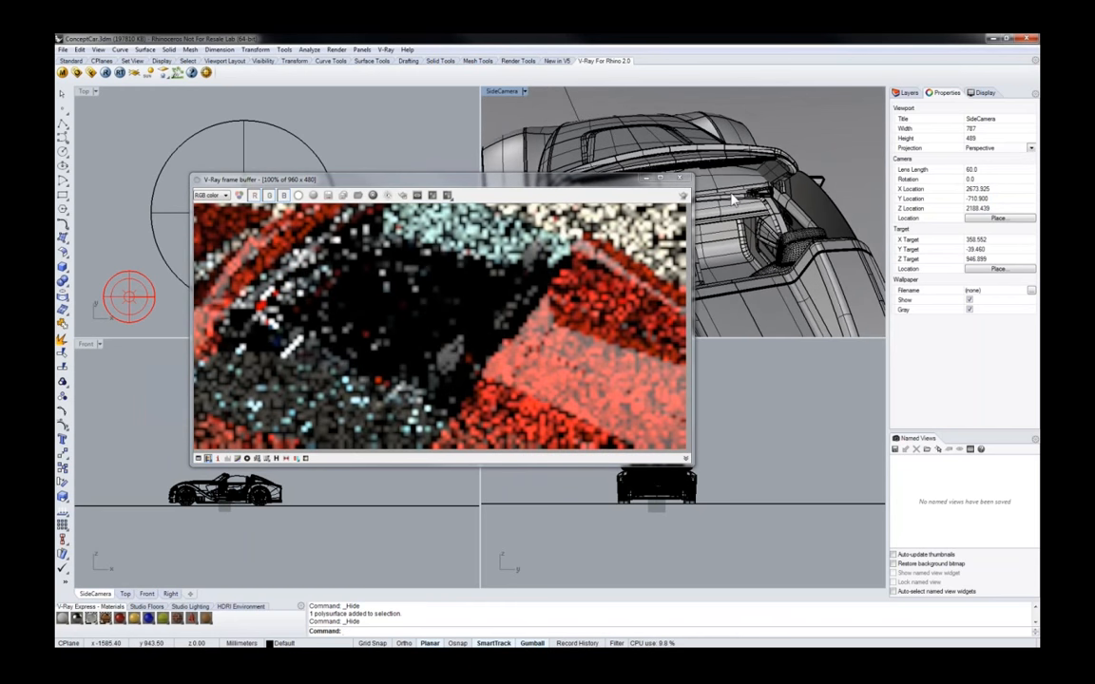
pyautogui.moveTo(590, 182); pyautogui.dragTo(490, 130)
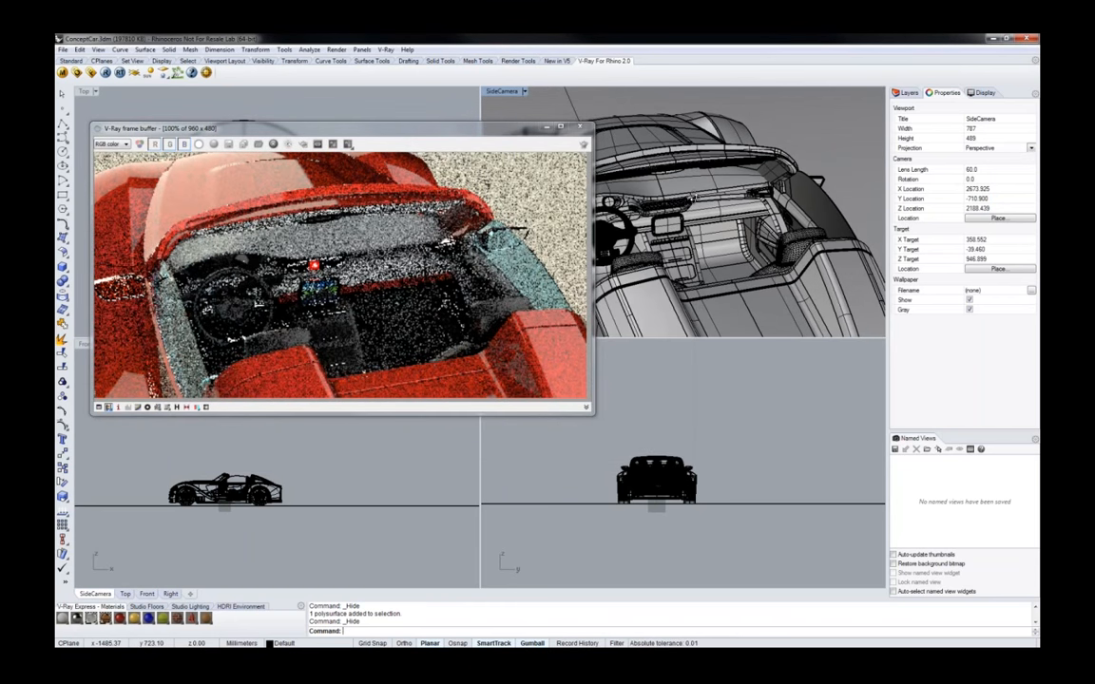
pyautogui.moveTo(693, 202); pyautogui.dragTo(715, 244, button='right')
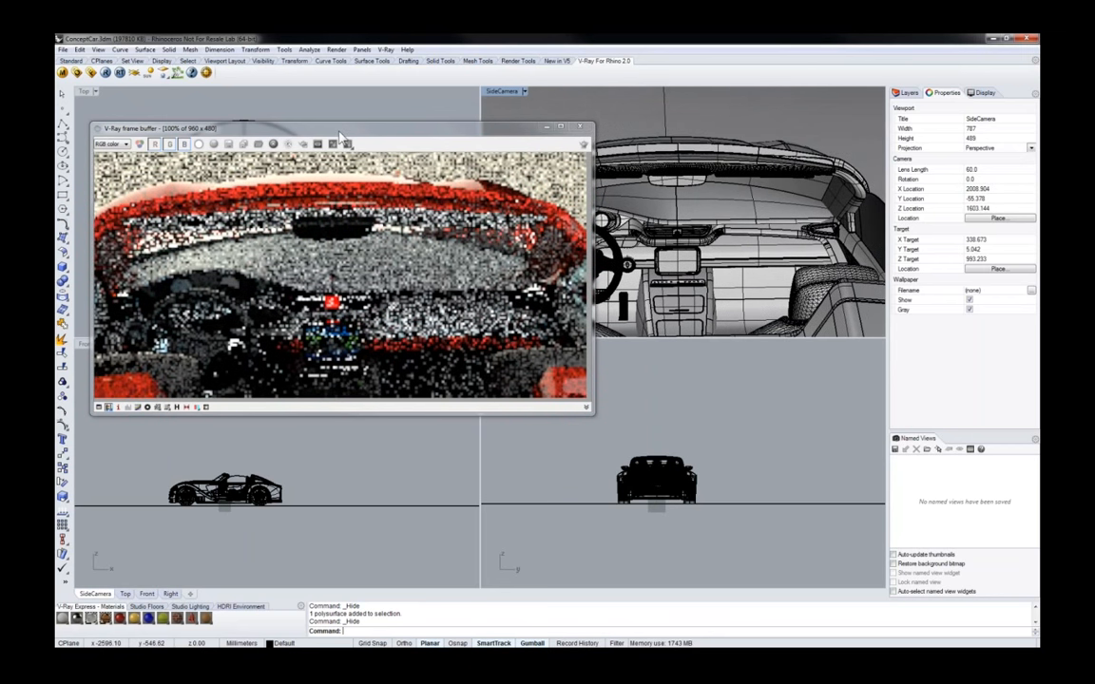
# Draw a rectangular light in the Top view across the middle of the car, extending past both sides, and select it
pyautogui.moveTo(339, 134); pyautogui.dragTo(713, 97)
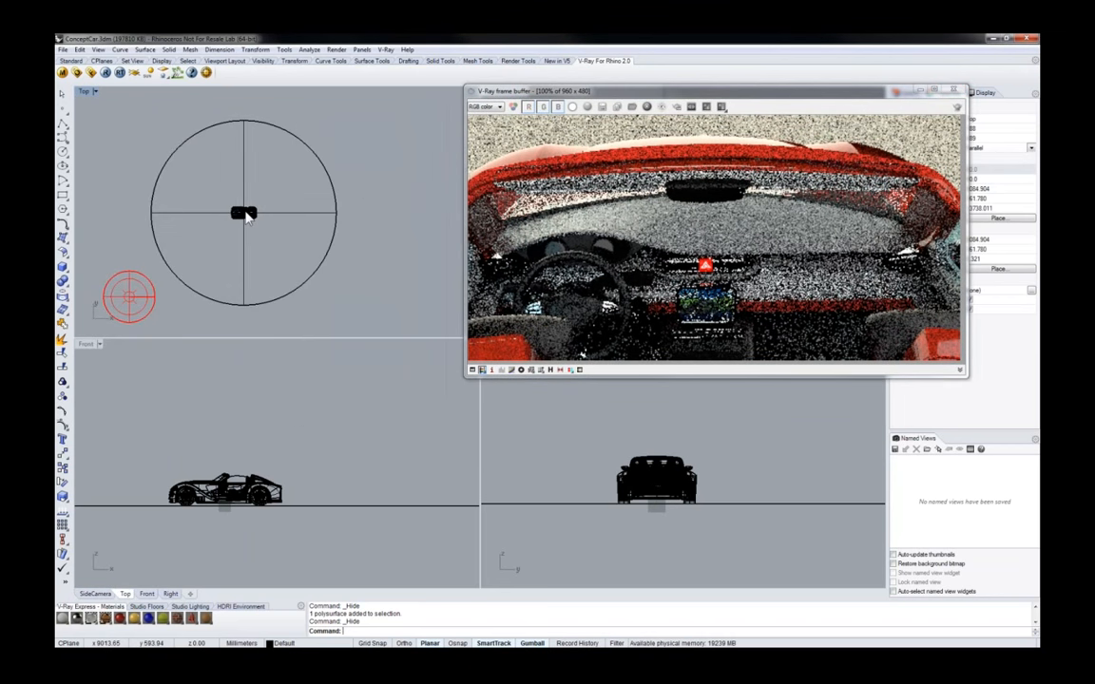
pyautogui.scroll(5, 238, 215)
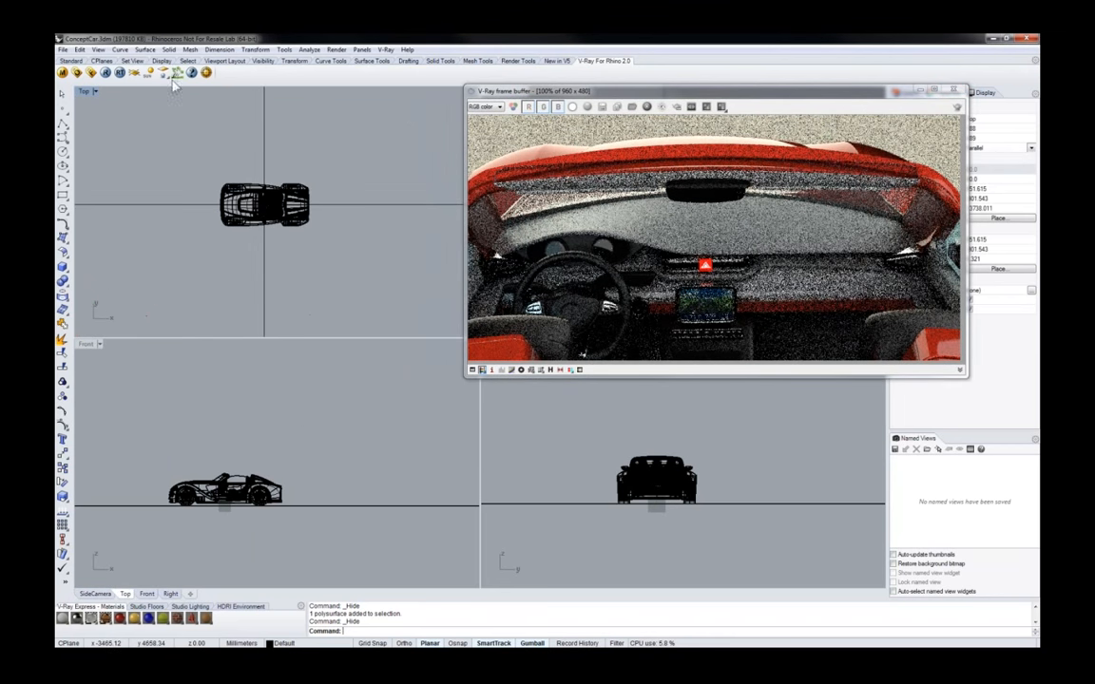
pyautogui.click(164, 73)
pyautogui.click(236, 164)
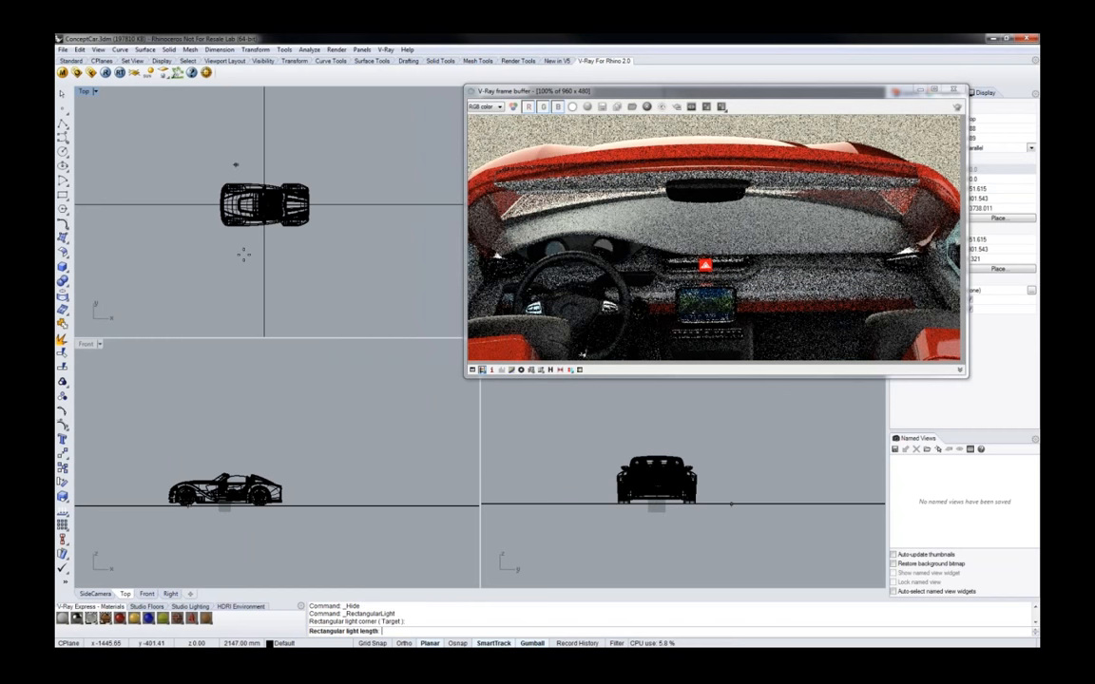
pyautogui.click(243, 255)
pyautogui.click(293, 254)
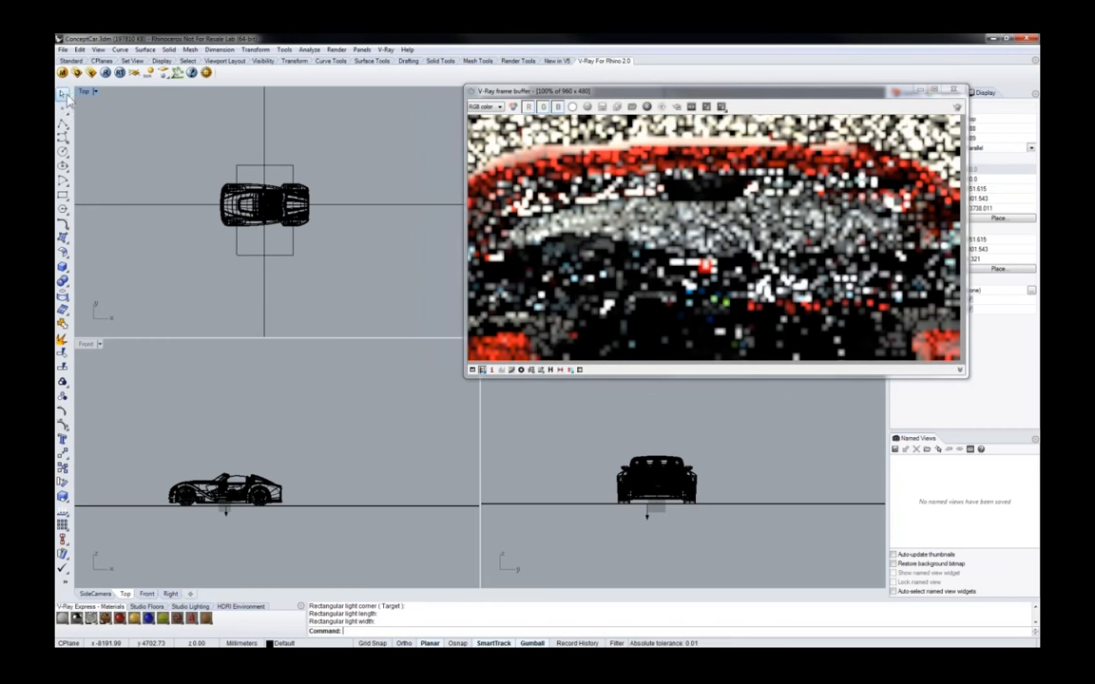
pyautogui.click(62, 93)
pyautogui.click(291, 253)
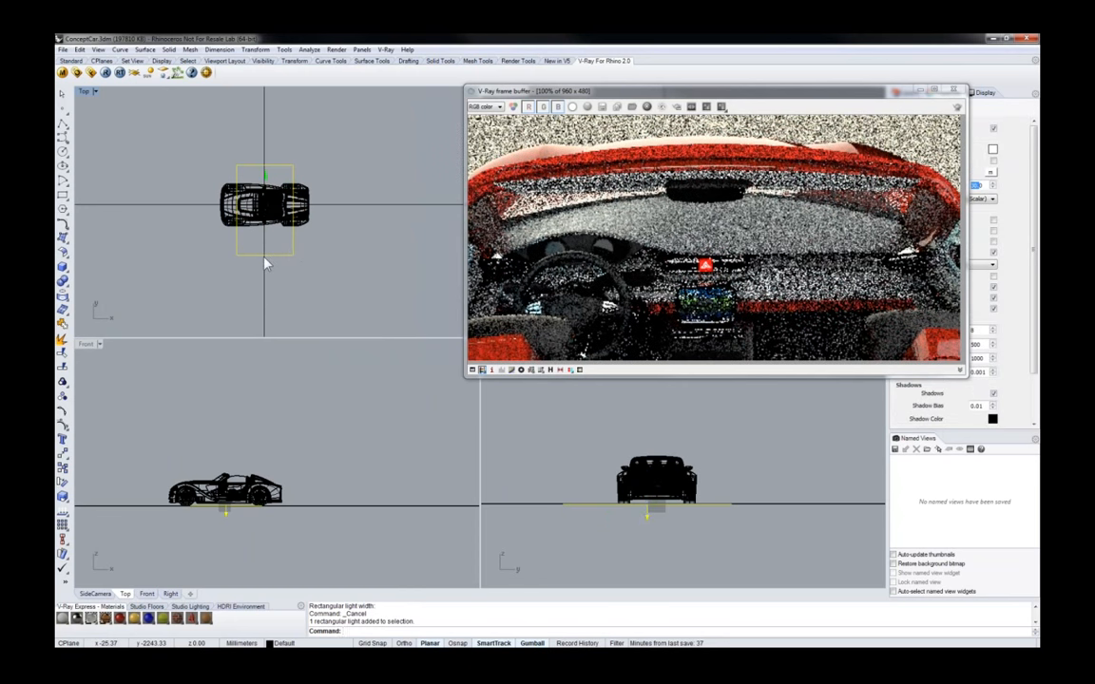
# Shorten the rectangular light across the car's width and raise it in the Front view to above the open cabin
pyautogui.moveTo(266, 241); pyautogui.dragTo(275, 237)
pyautogui.moveTo(229, 487); pyautogui.dragTo(241, 487, button='right')
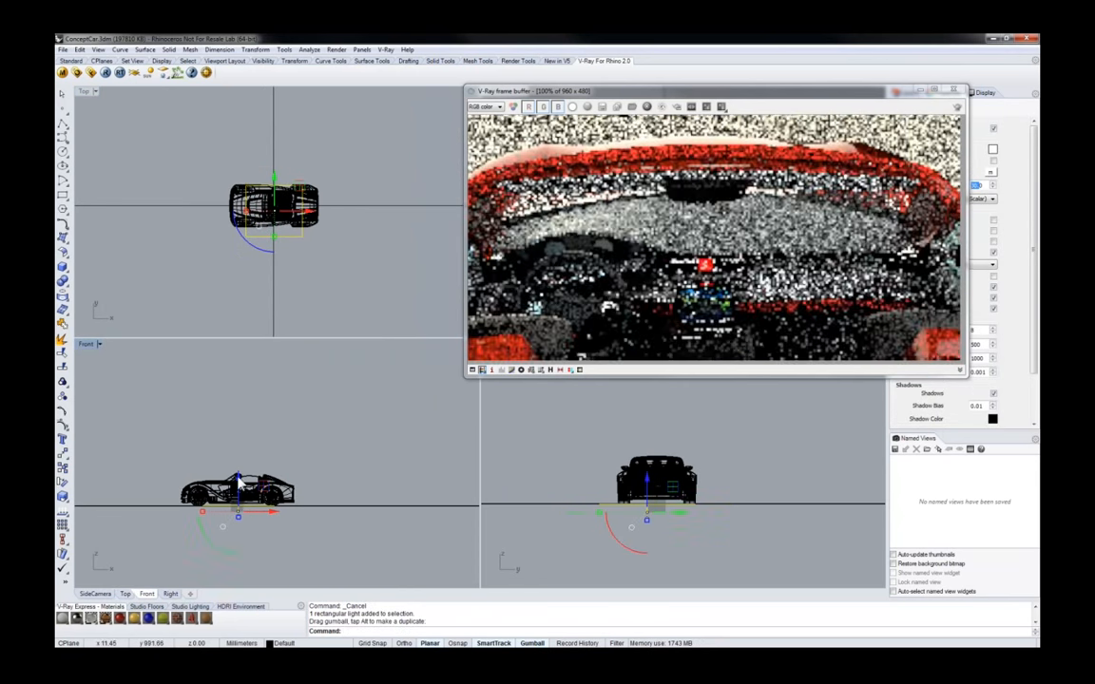
pyautogui.moveTo(238, 473); pyautogui.dragTo(274, 421)
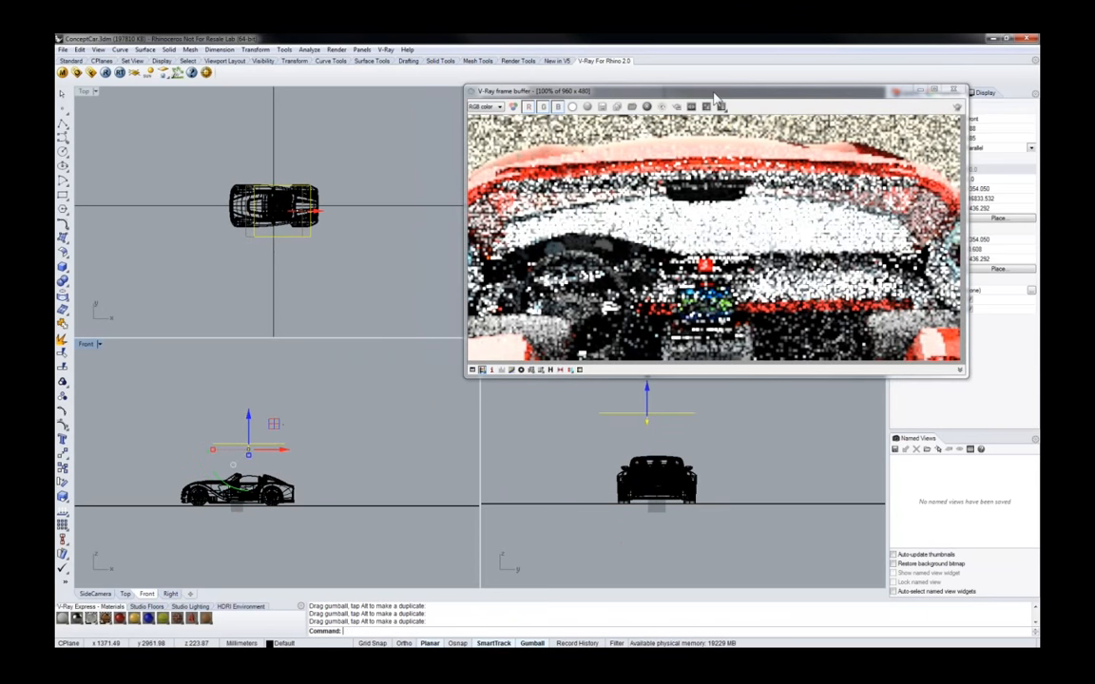
# Set the rectangular light's intensity to 5.0, make it invisible, and center it over the car in the Top view
pyautogui.moveTo(715, 97); pyautogui.dragTo(580, 118)
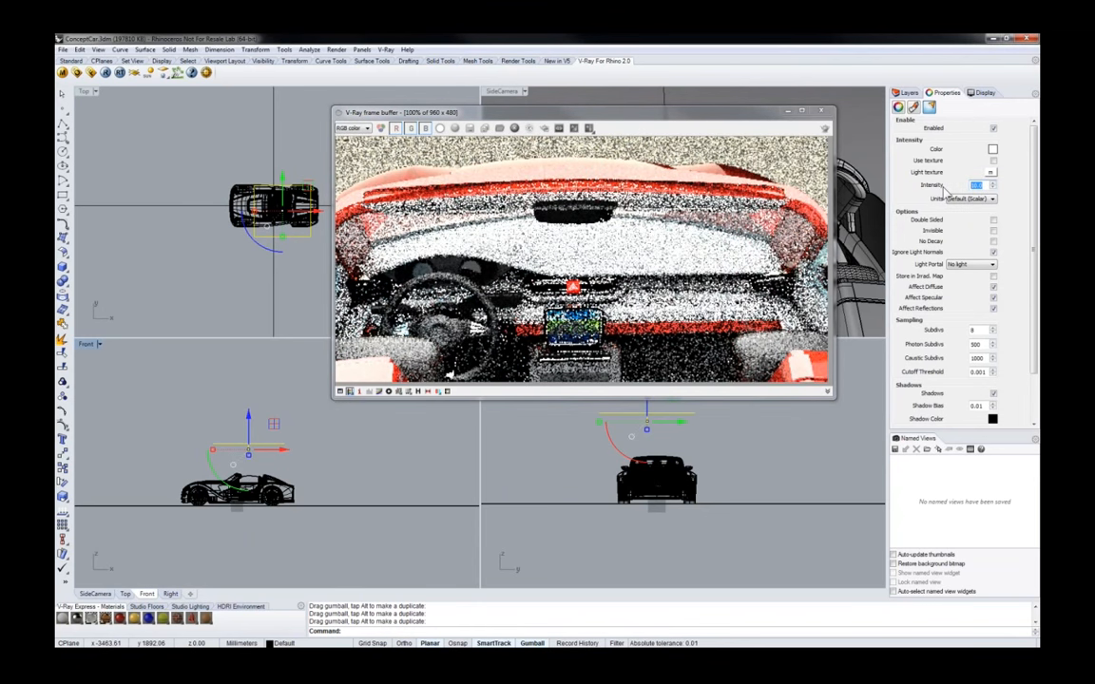
pyautogui.click(994, 231)
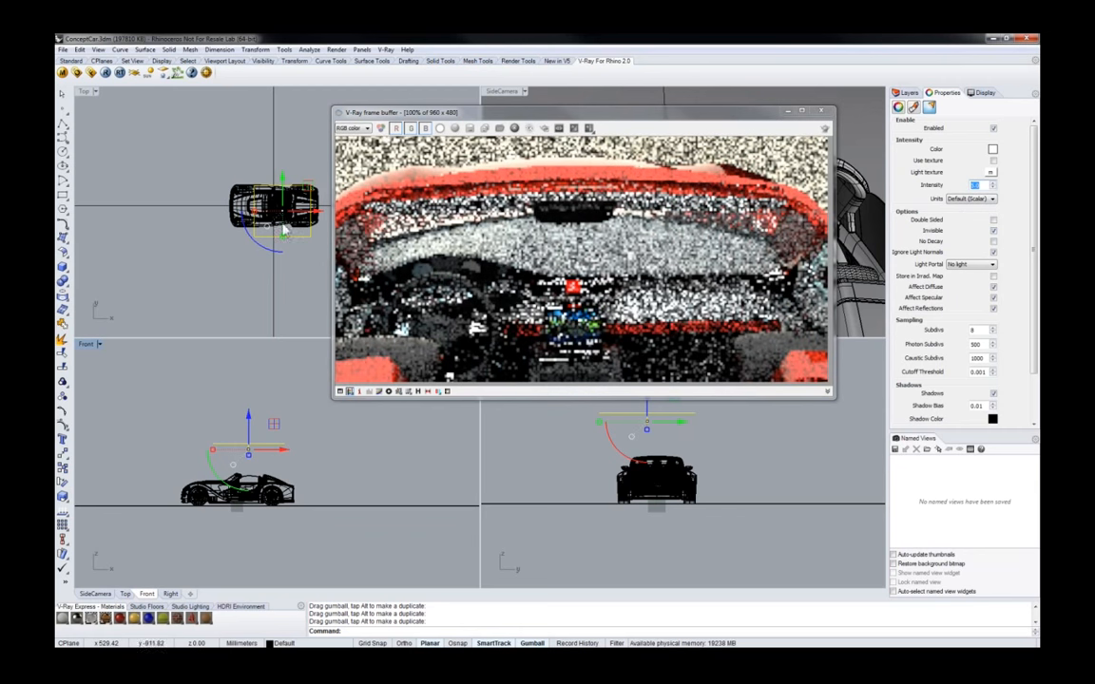
pyautogui.moveTo(307, 182); pyautogui.dragTo(309, 176)
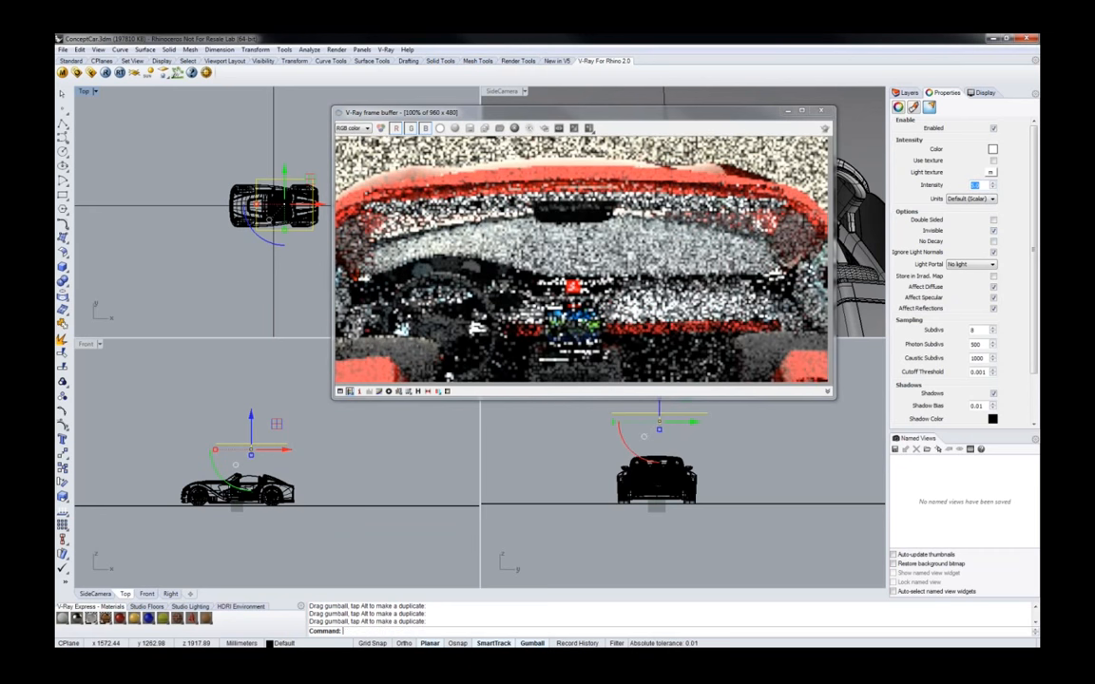
# Bring the SideCamera view closer to the dashboard, framing the center air vents and the display screen
pyautogui.moveTo(532, 113); pyautogui.dragTo(326, 171)
pyautogui.moveTo(670, 271); pyautogui.dragTo(694, 256, button='right')
pyautogui.scroll(2, 694, 257)
pyautogui.scroll(4, 692, 245)
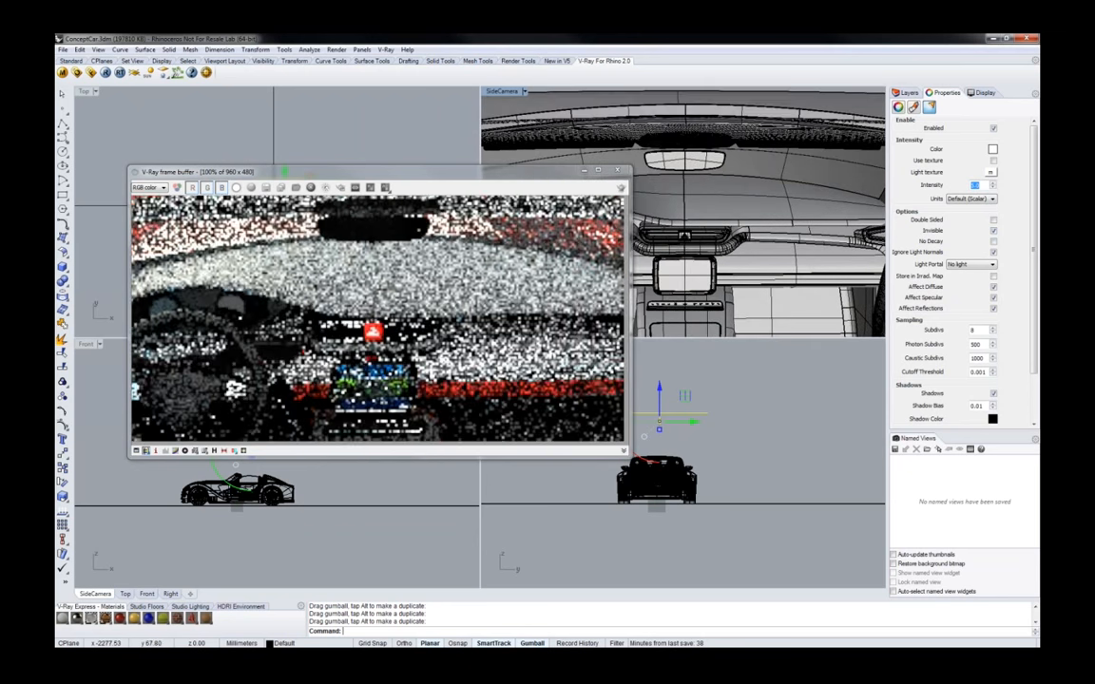
pyautogui.keyDown('shift'); pyautogui.moveTo(698, 227); pyautogui.dragTo(715, 202, button='right'); pyautogui.keyUp('shift')
pyautogui.scroll(5, 727, 259)
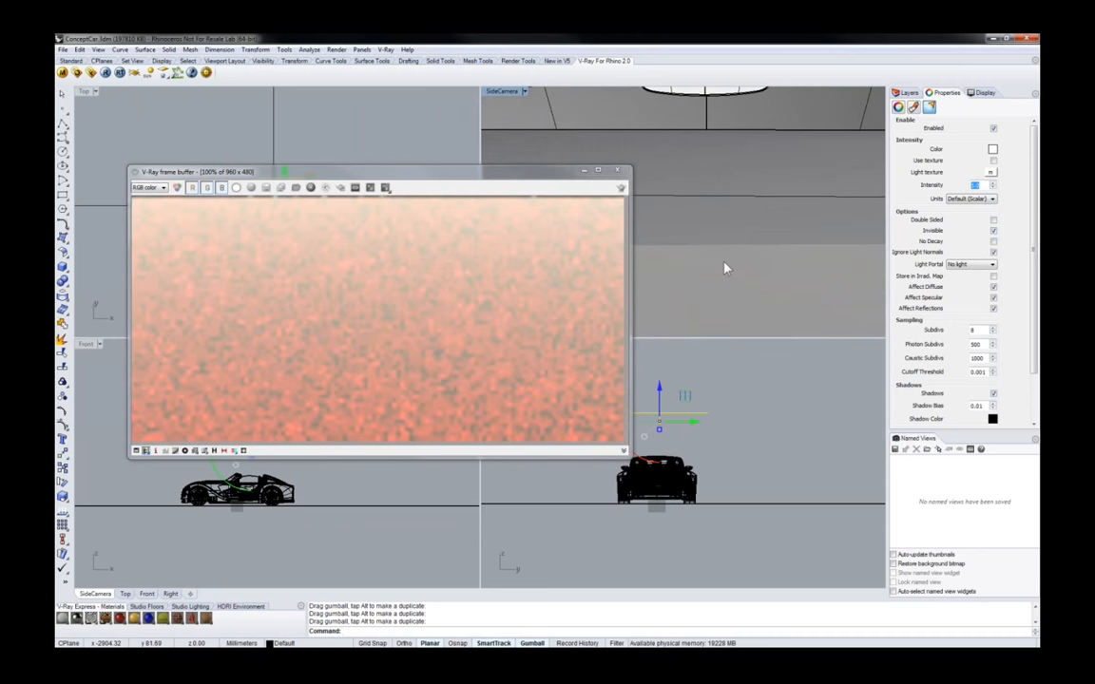
pyautogui.scroll(-4, 723, 263)
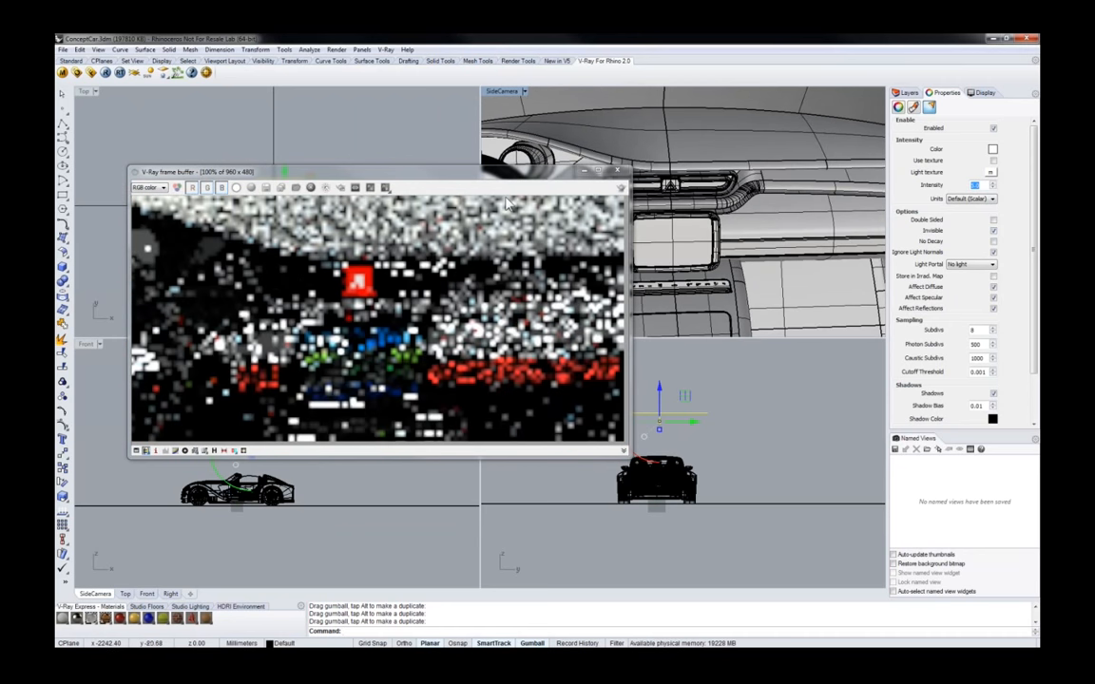
# Set the V-Ray physical camera's override focal length to 34
pyautogui.moveTo(475, 173); pyautogui.dragTo(780, 192)
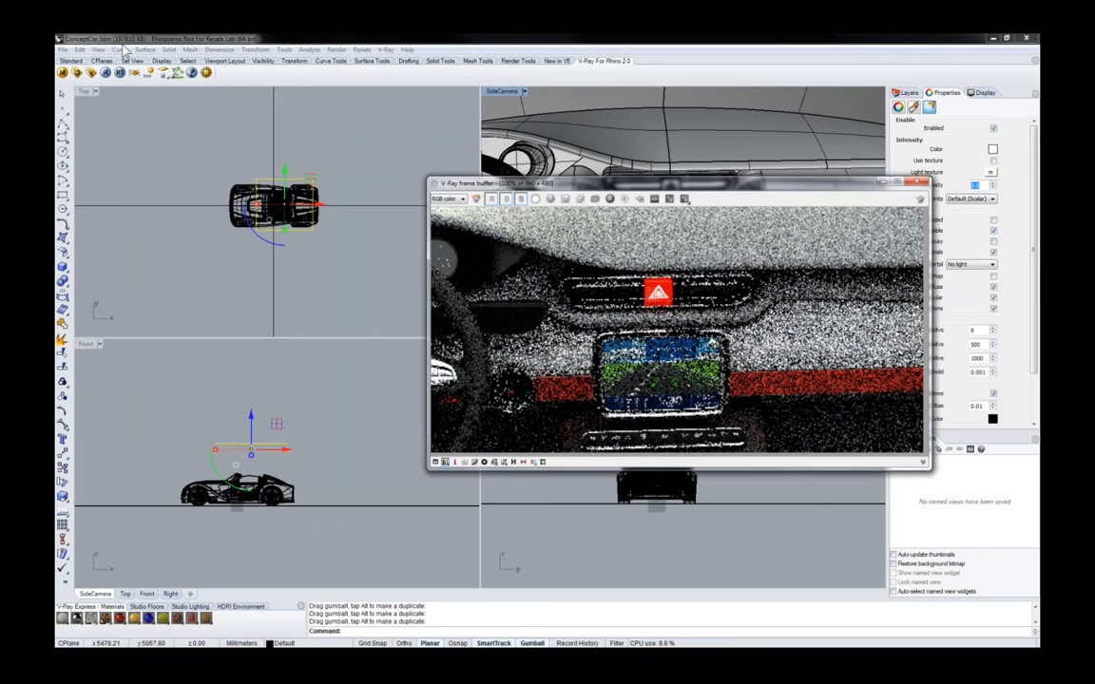
pyautogui.click(64, 73)
pyautogui.click(209, 131)
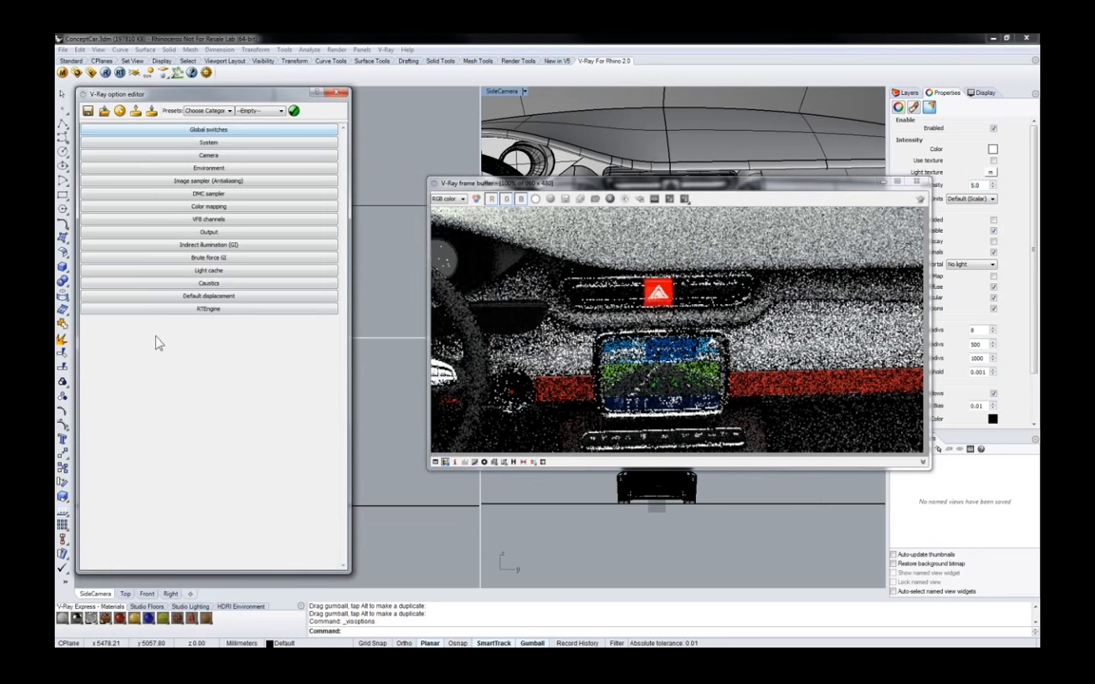
pyautogui.click(208, 155)
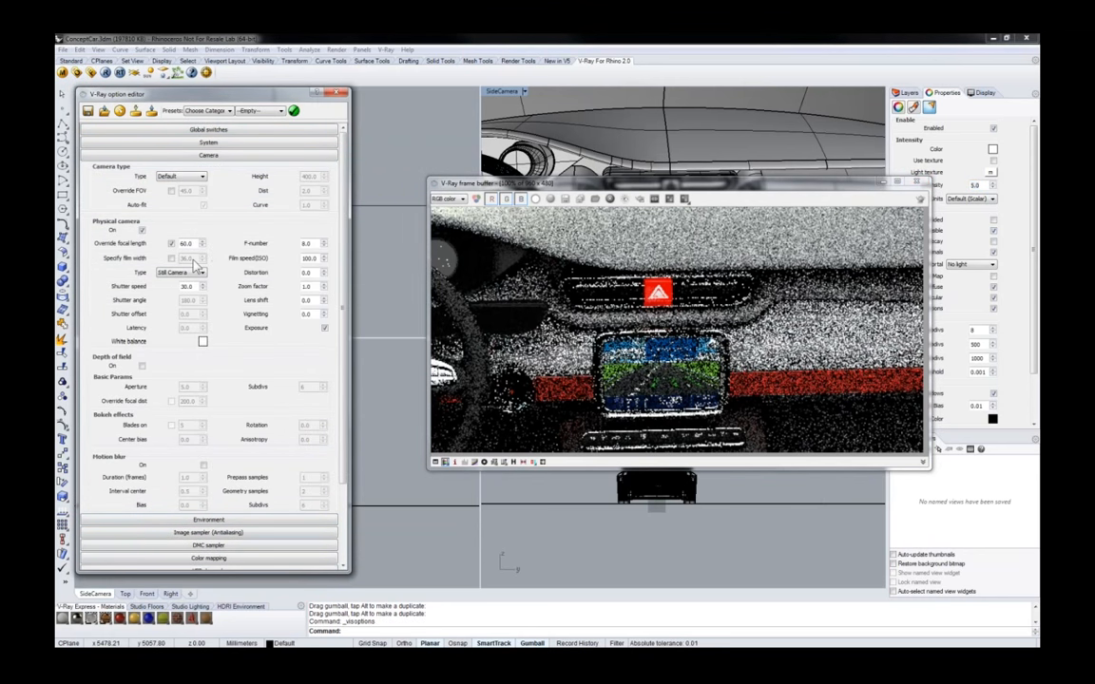
pyautogui.doubleClick(194, 242)
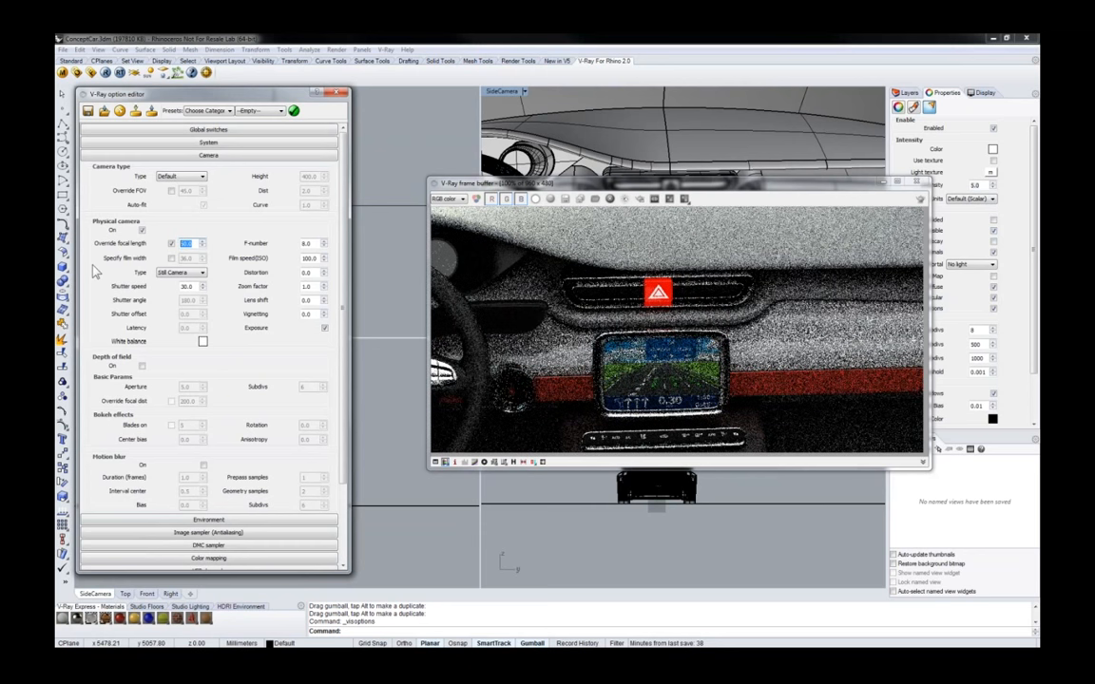
pyautogui.write('34')
pyautogui.press('Return')
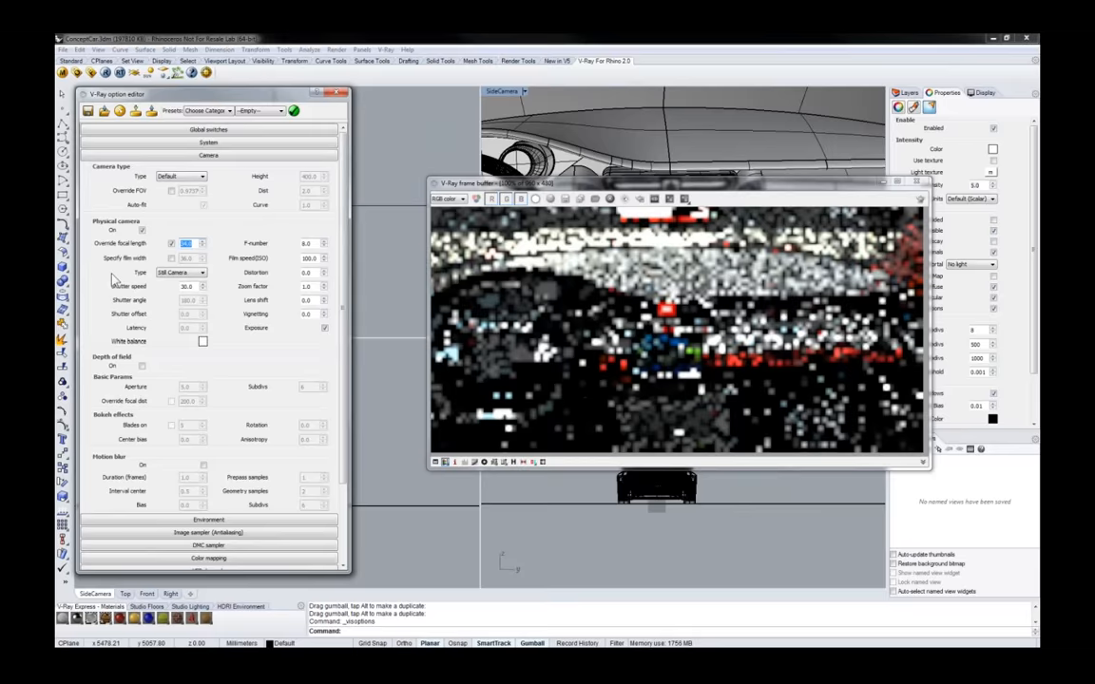
# Reframe the SideCamera view so the render covers the full dashboard, steering wheel and mirror, and close the V-Ray options
pyautogui.moveTo(666, 182); pyautogui.dragTo(674, 276)
pyautogui.keyDown('shift'); pyautogui.moveTo(666, 142); pyautogui.dragTo(689, 160, button='right'); pyautogui.keyUp('shift')
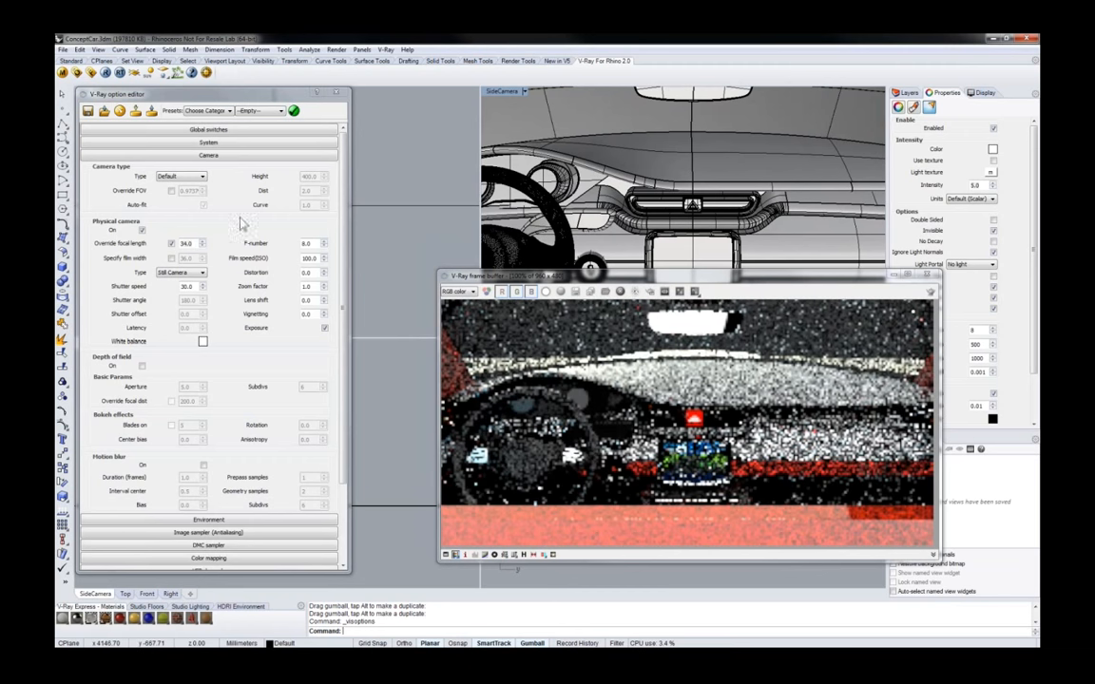
pyautogui.click(195, 243)
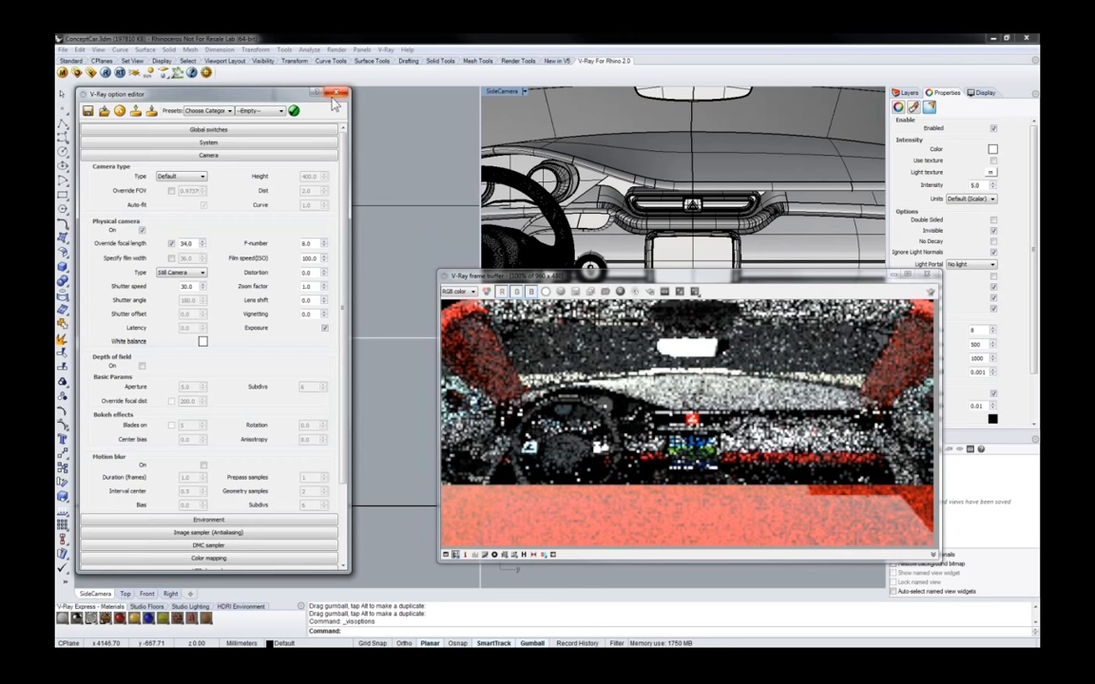
pyautogui.click(335, 94)
pyautogui.scroll(3, 707, 246)
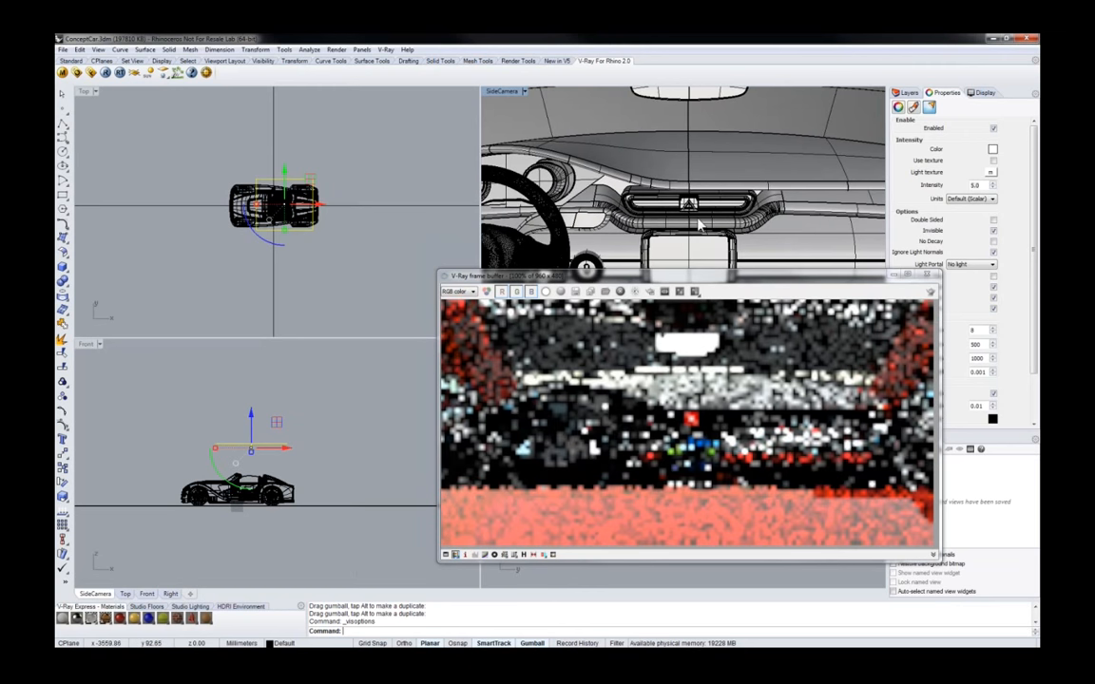
pyautogui.scroll(1, 701, 229)
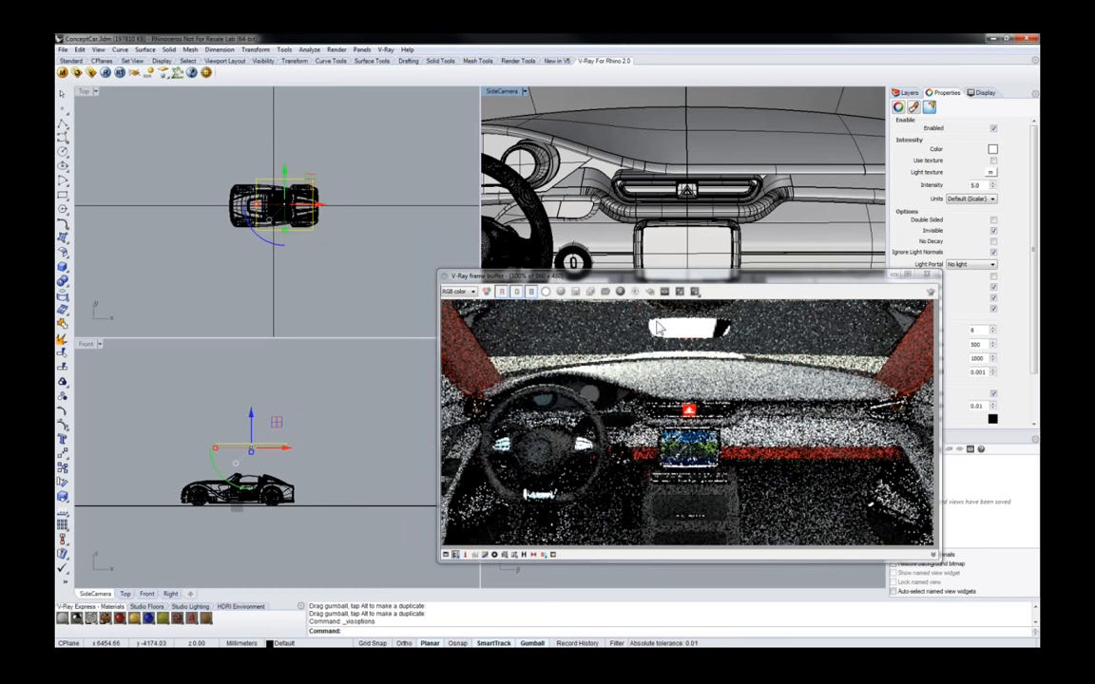
# Try the interior render with the rectangular light's Affect Reflections option off, and restore the option
pyautogui.click(346, 275)
pyautogui.click(293, 180)
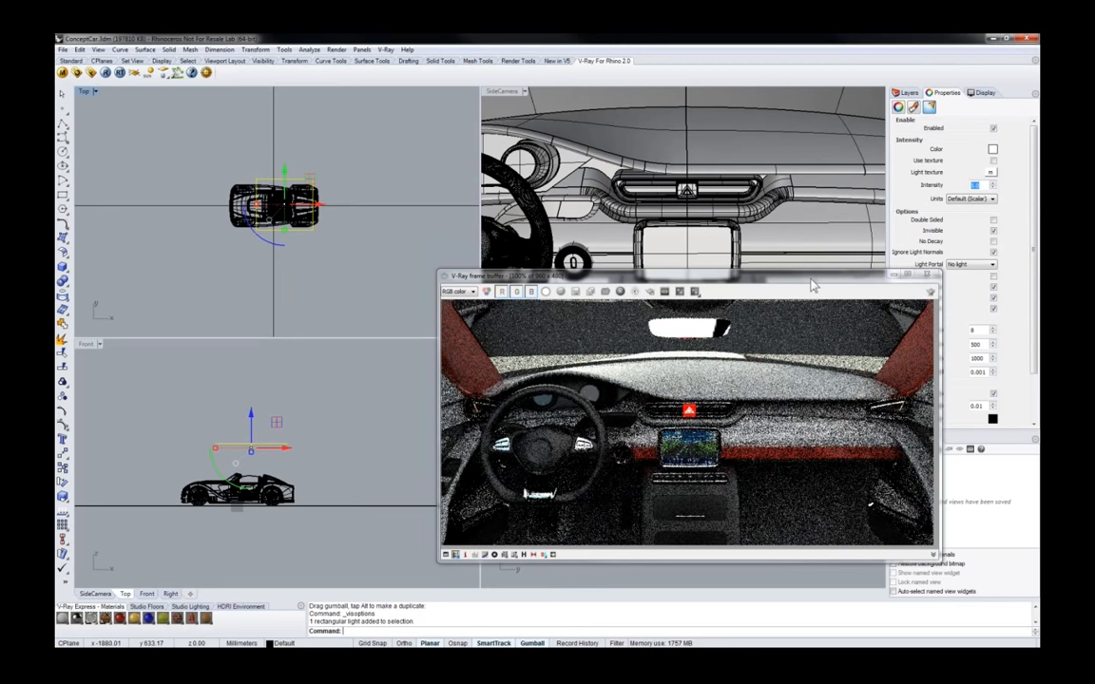
pyautogui.moveTo(813, 281); pyautogui.dragTo(767, 260)
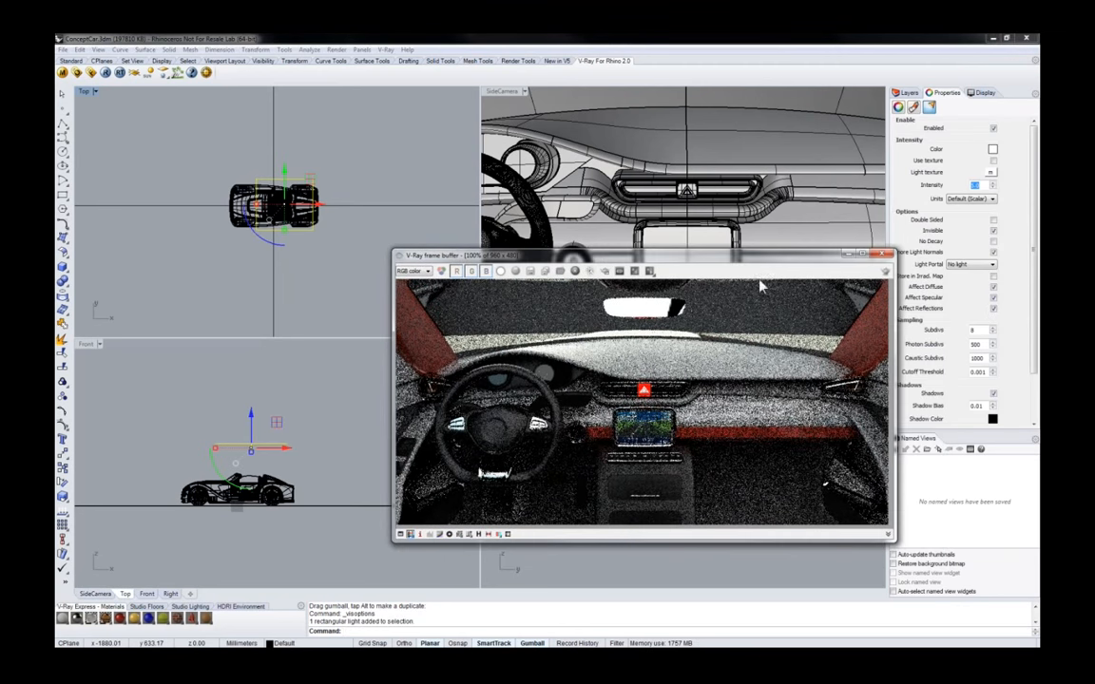
pyautogui.click(994, 310)
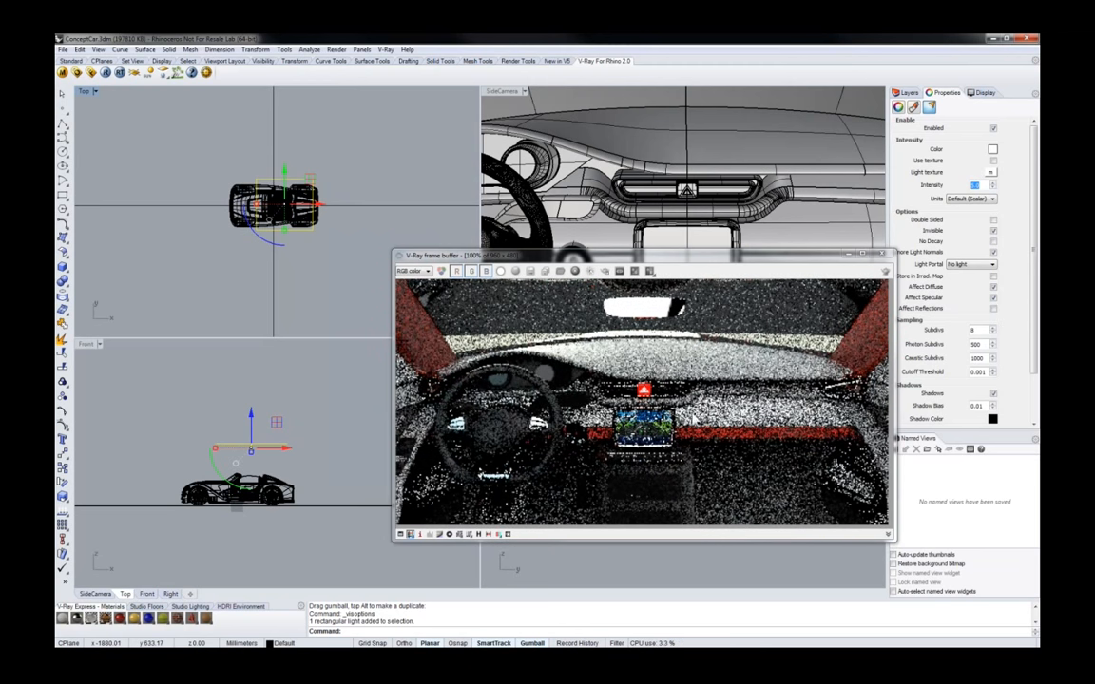
pyautogui.click(994, 299)
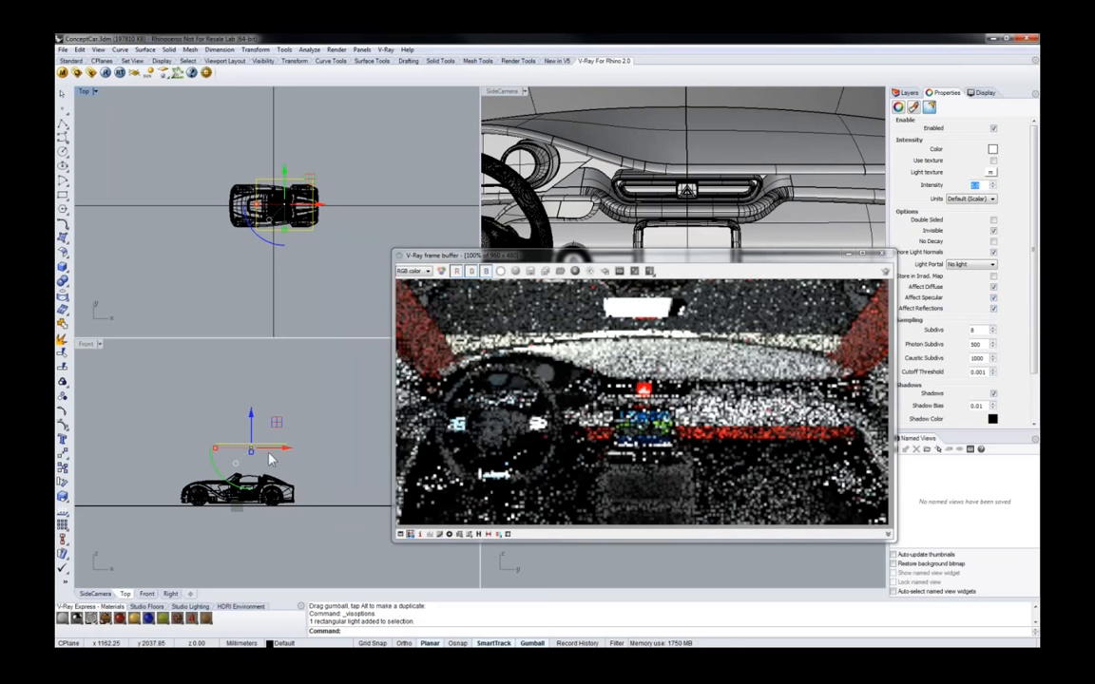
pyautogui.moveTo(687, 252); pyautogui.dragTo(655, 173)
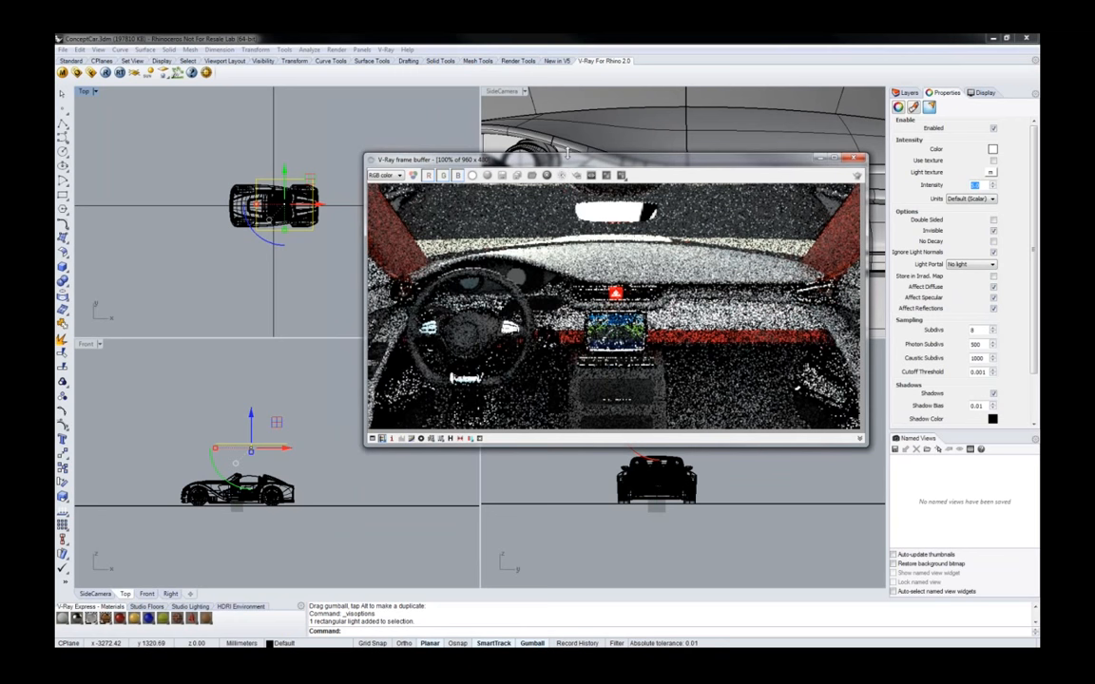
# Delete the rectangular light above the car
pyautogui.moveTo(576, 163); pyautogui.dragTo(602, 219)
pyautogui.moveTo(305, 225); pyautogui.dragTo(280, 219, button='right')
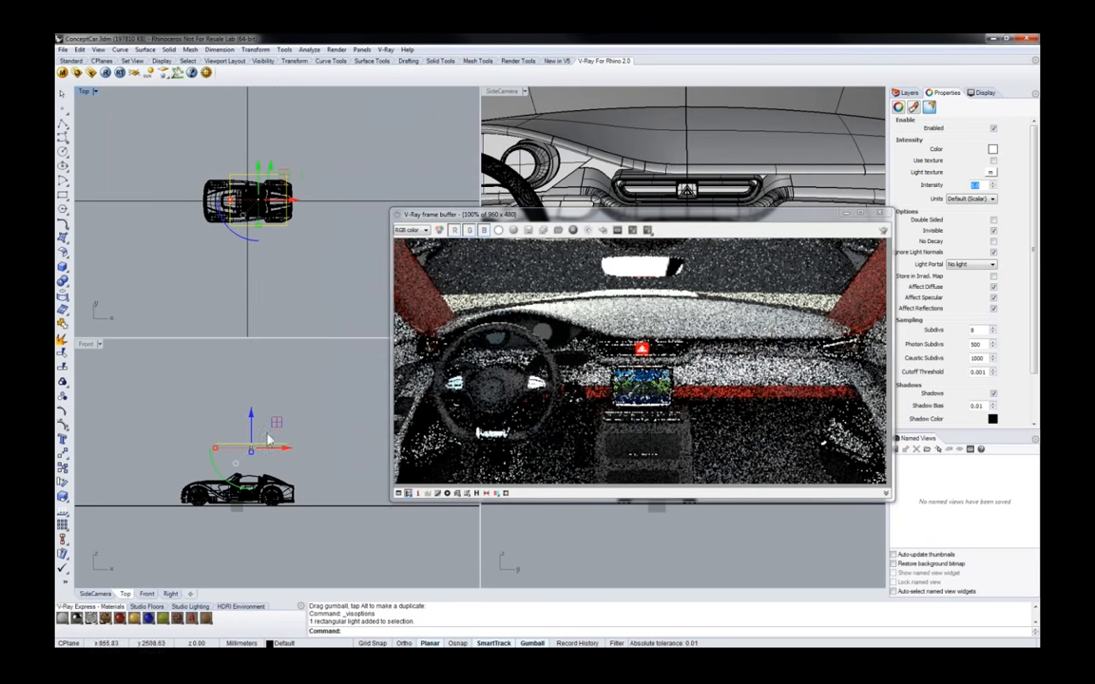
pyautogui.click(264, 447)
pyautogui.click(263, 448)
pyautogui.press('Delete')
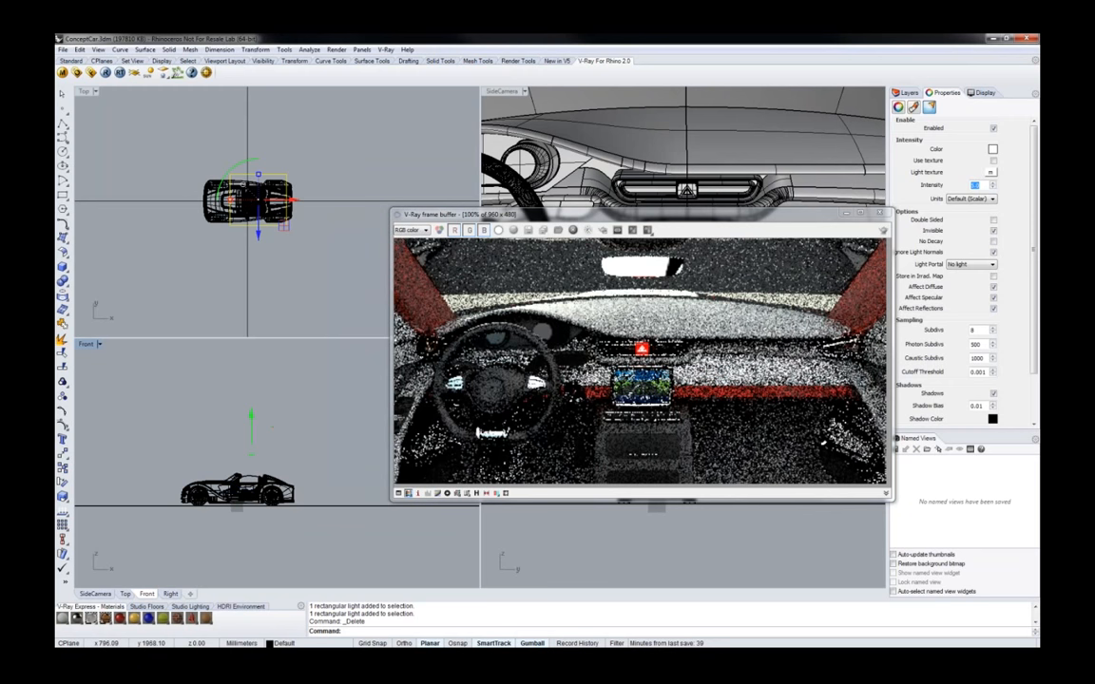
pyautogui.moveTo(295, 236)
pyautogui.mouseDown(button='right')
pyautogui.moveTo(328, 233)
pyautogui.moveTo(315, 233)
pyautogui.mouseUp(button='right')
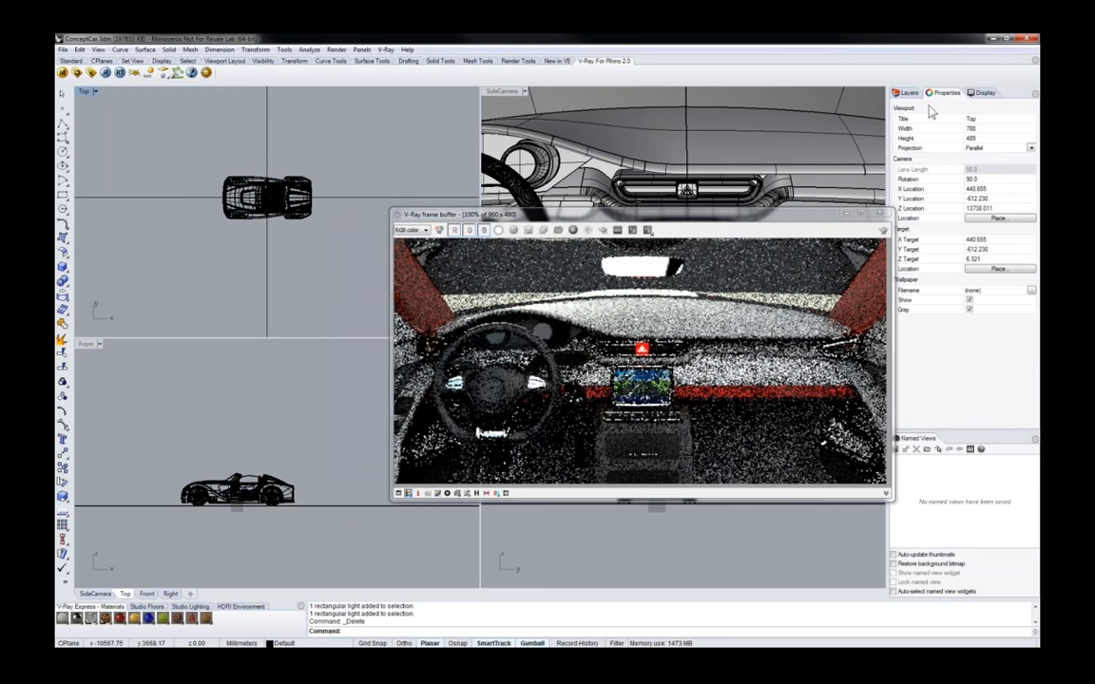
# Turn off the Dome_Light layer and close the V-Ray frame buffer
pyautogui.click(908, 93)
pyautogui.moveTo(797, 214); pyautogui.dragTo(731, 192)
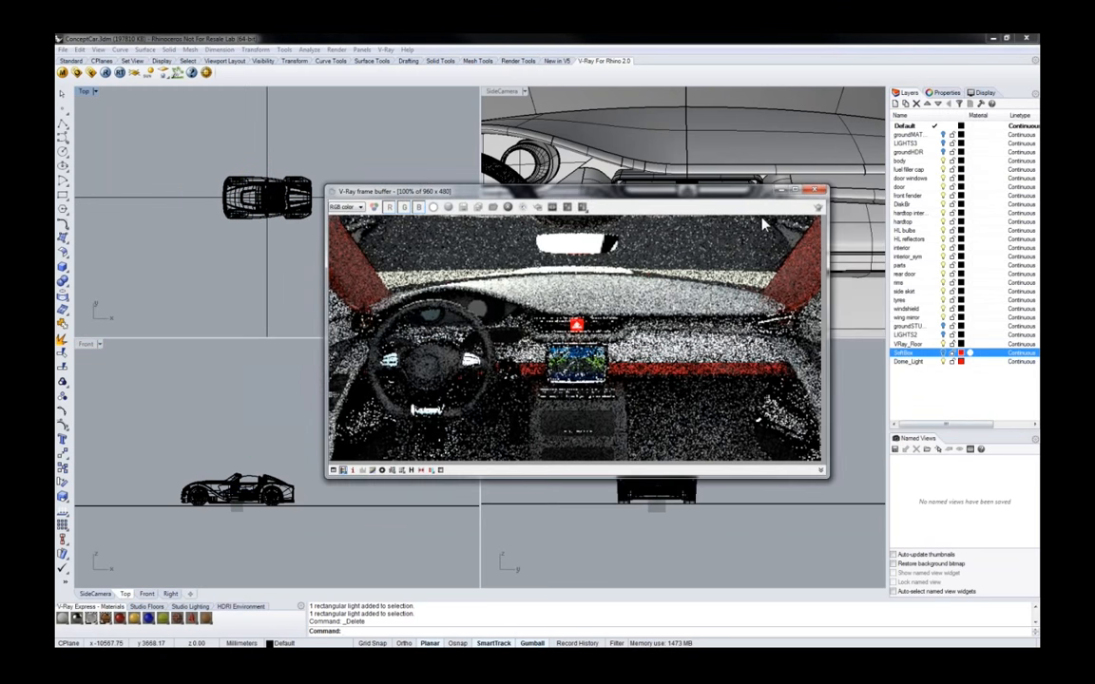
pyautogui.click(944, 363)
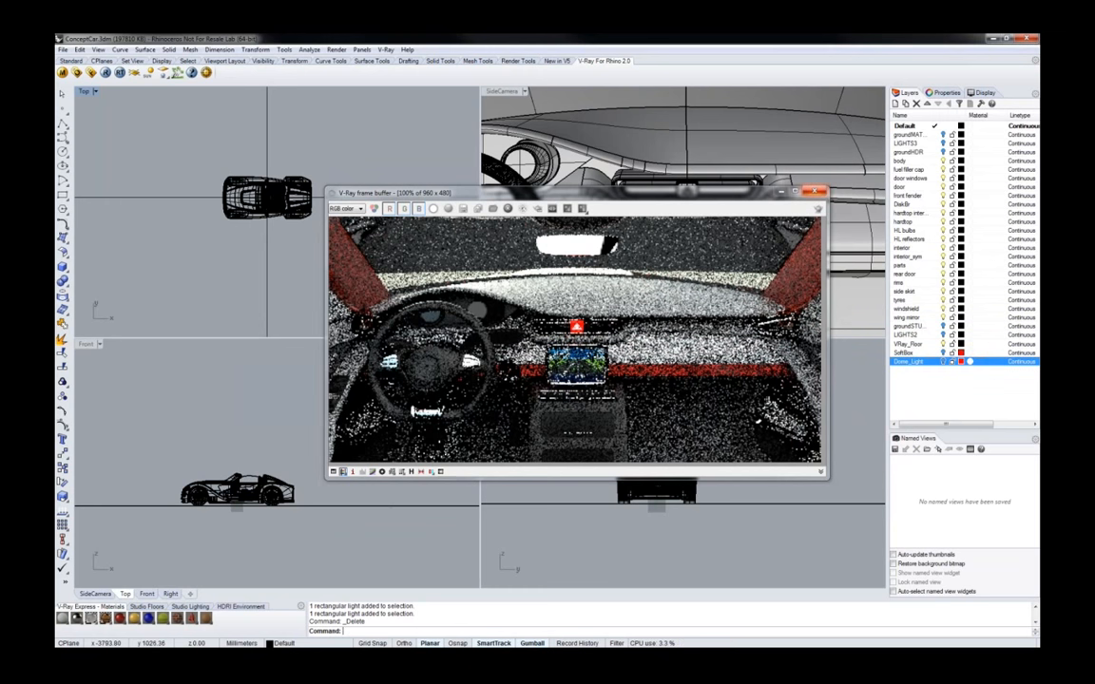
pyautogui.click(814, 191)
# Move the SideCamera view out of the interior to the car's exterior side and show the hidden hardtop objects
pyautogui.moveTo(726, 202); pyautogui.dragTo(767, 215, button='right')
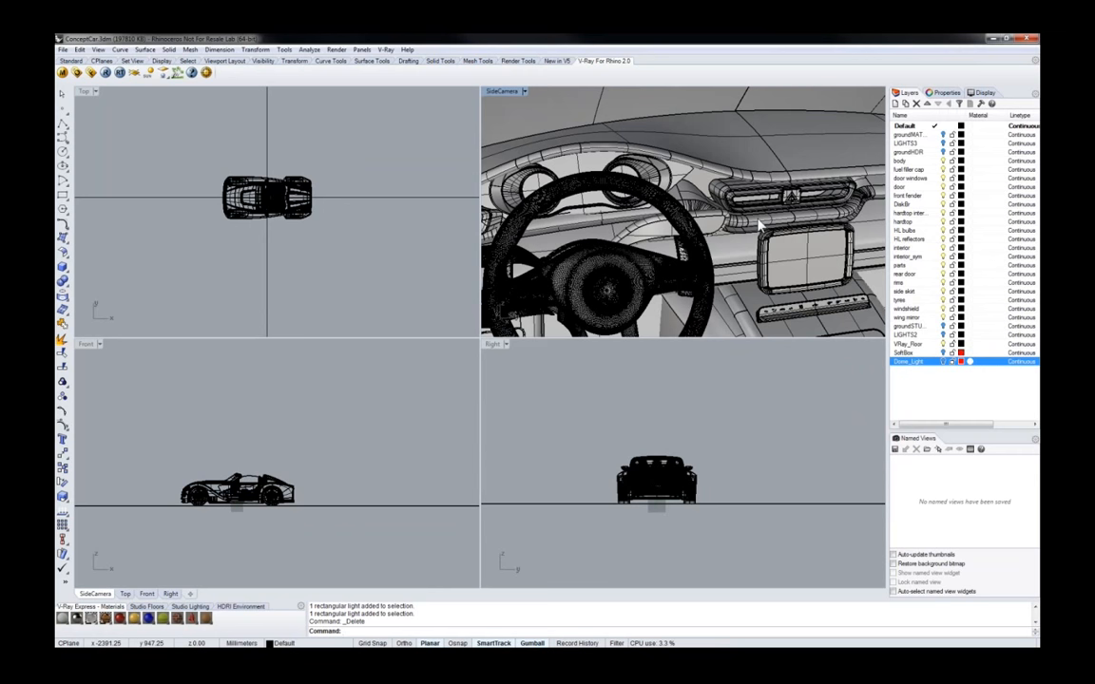
pyautogui.scroll(-5, 759, 225)
pyautogui.moveTo(728, 252); pyautogui.dragTo(804, 244, button='right')
pyautogui.keyDown('shift'); pyautogui.moveTo(713, 198); pyautogui.dragTo(777, 190, button='right'); pyautogui.keyUp('shift')
pyautogui.middleClick(771, 181)
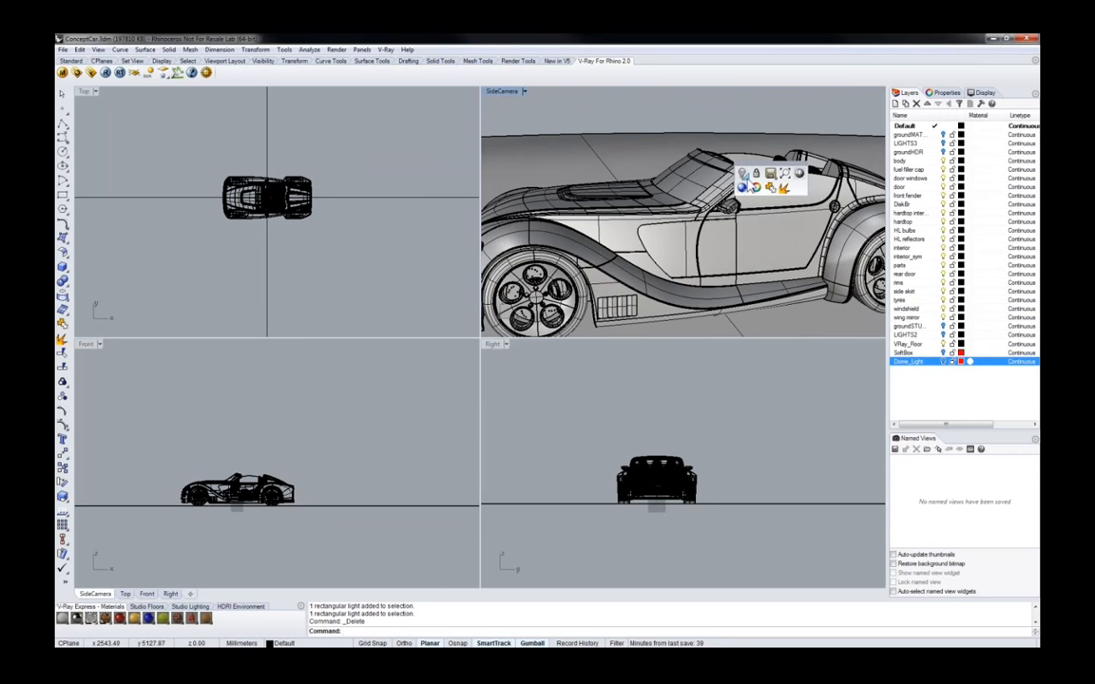
pyautogui.click(743, 174)
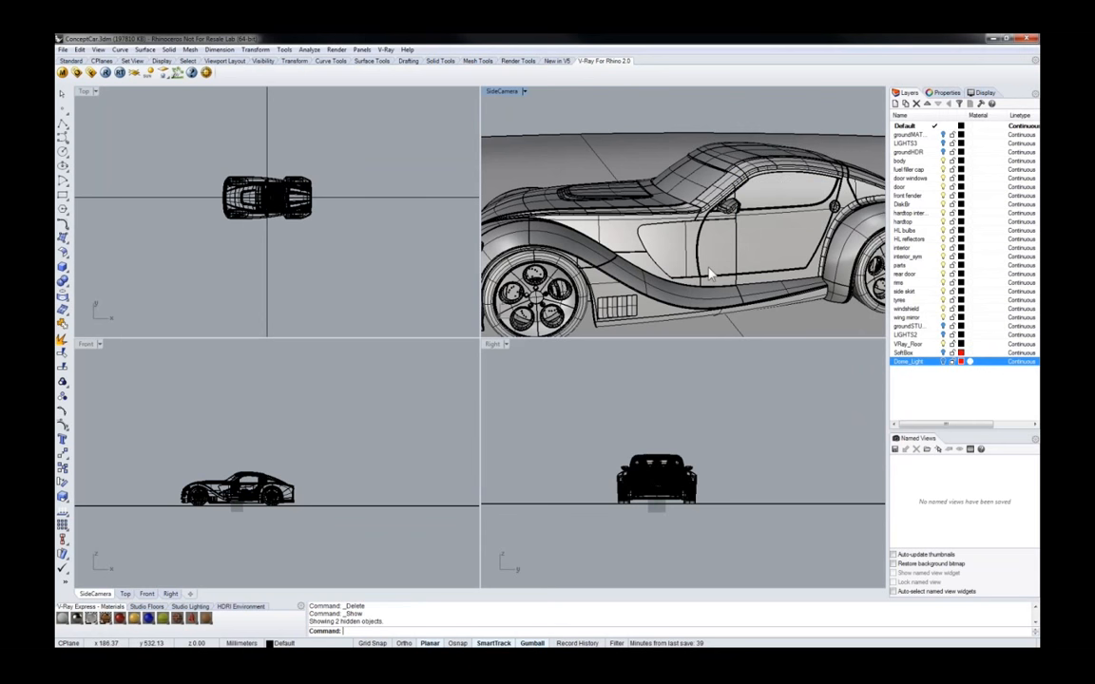
pyautogui.scroll(-3, 709, 274)
pyautogui.moveTo(708, 274); pyautogui.dragTo(693, 243, button='right')
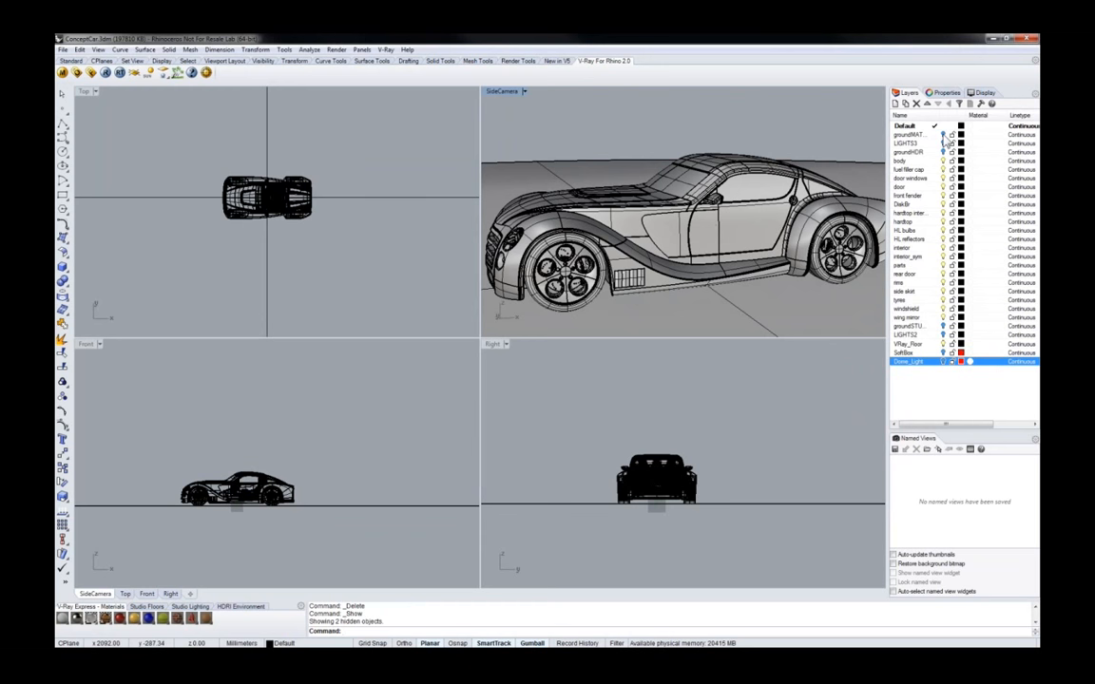
# Frame the whole car in the SideCamera view and start a V-Ray RT render of it
pyautogui.click(595, 169)
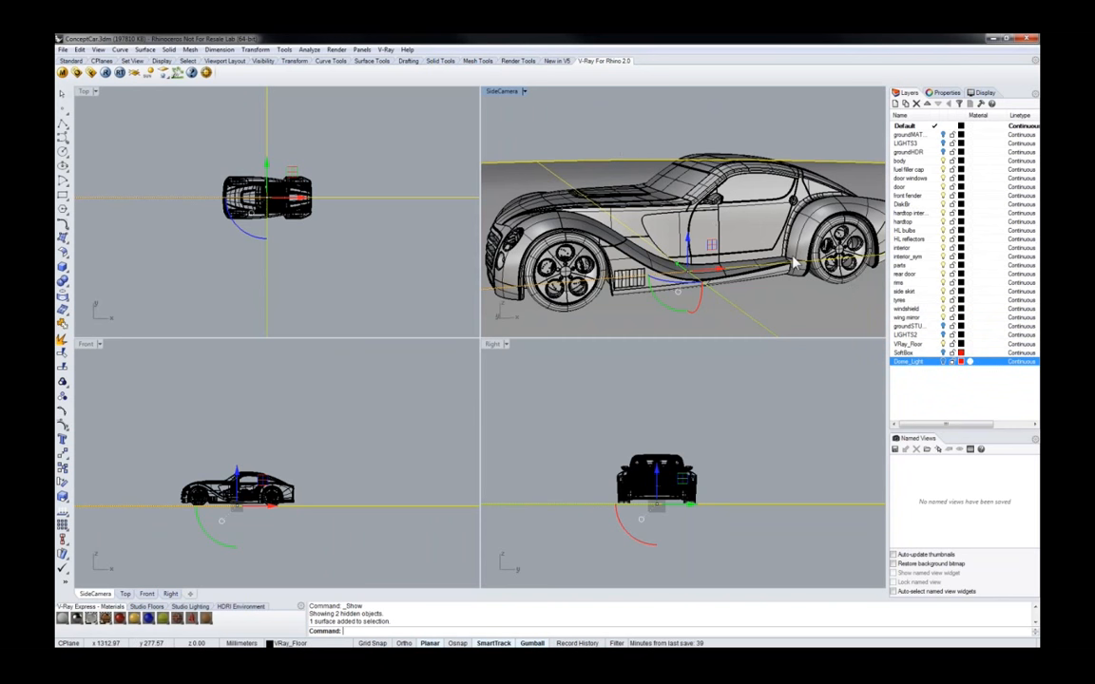
pyautogui.click(604, 162)
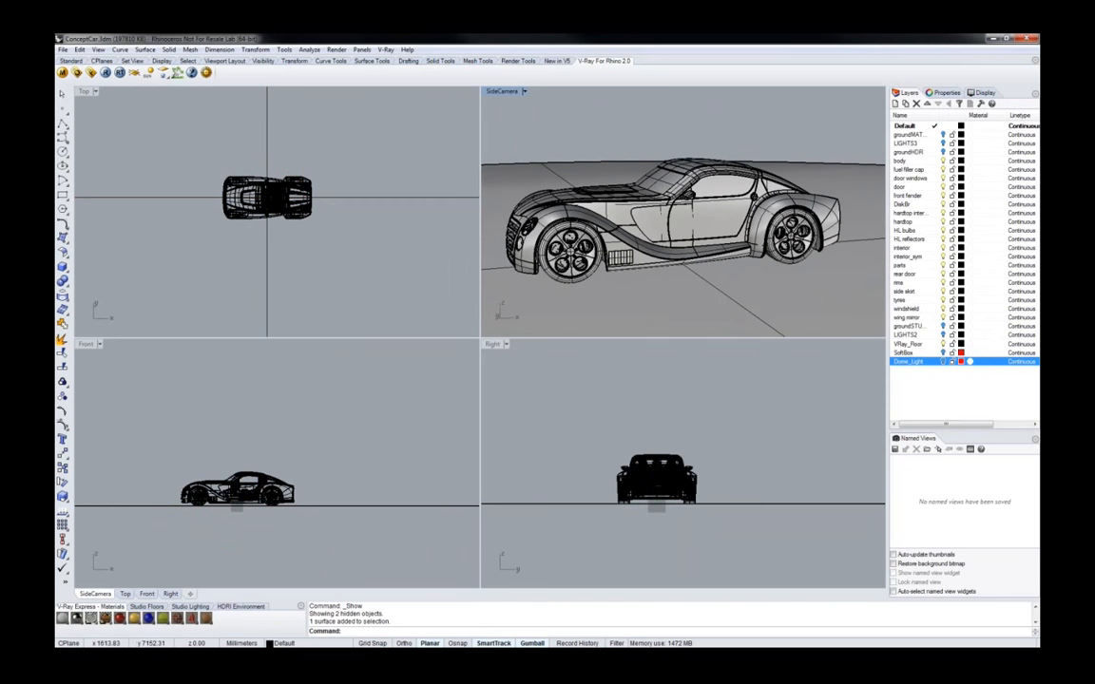
pyautogui.click(588, 197)
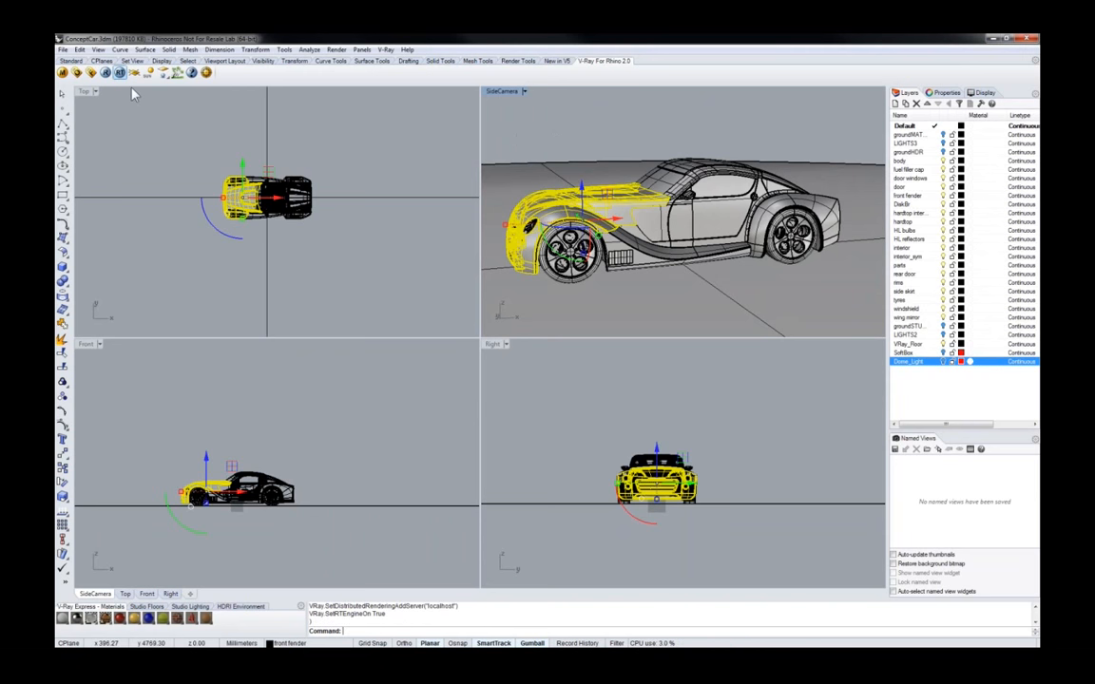
pyautogui.click(106, 72)
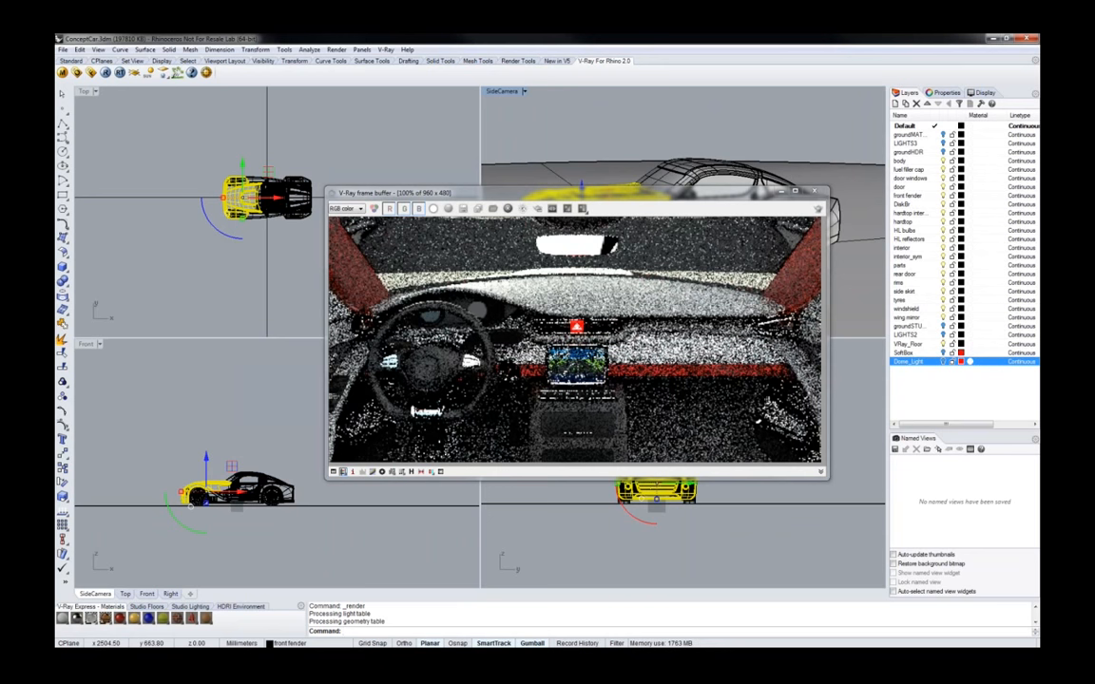
pyautogui.moveTo(397, 195); pyautogui.dragTo(455, 202)
pyautogui.click(197, 118)
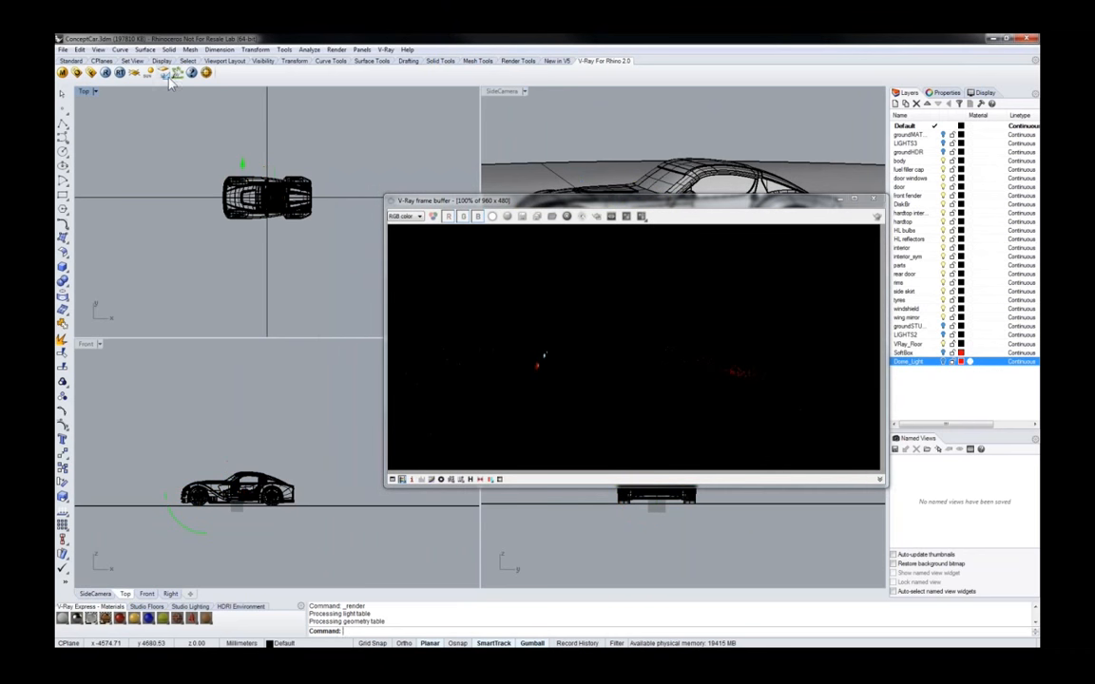
# Place a V-Ray dome light in the Top view, off to the side of the car's front end
pyautogui.click(160, 73)
pyautogui.click(207, 93)
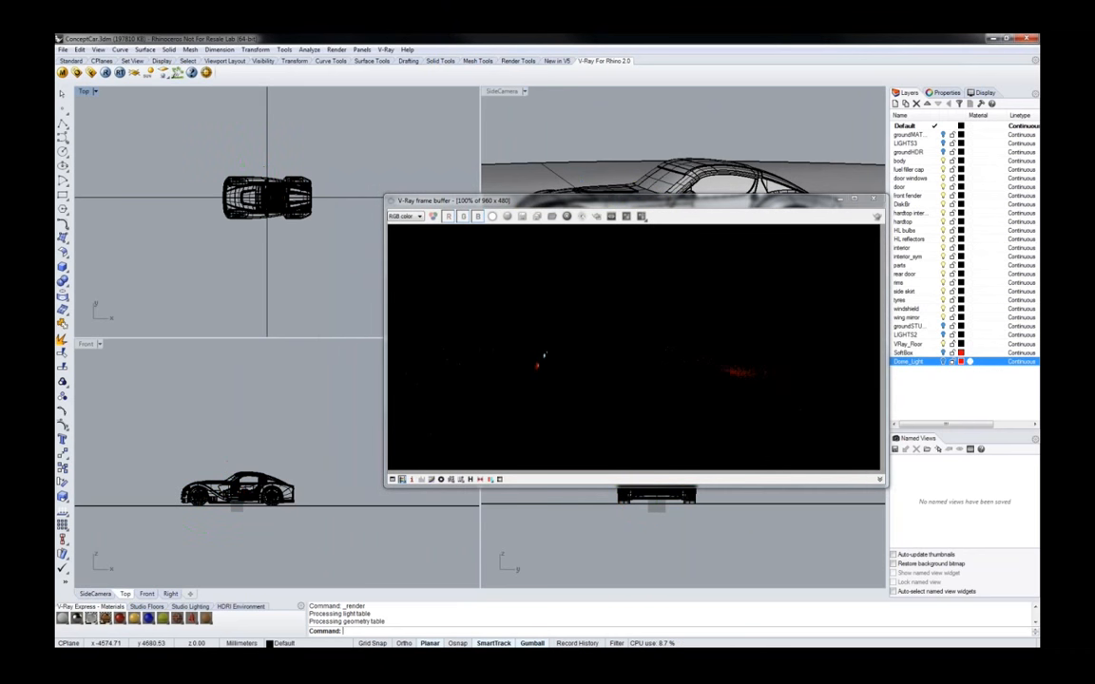
pyautogui.click(164, 130)
pyautogui.click(95, 122)
pyautogui.press('Escape')
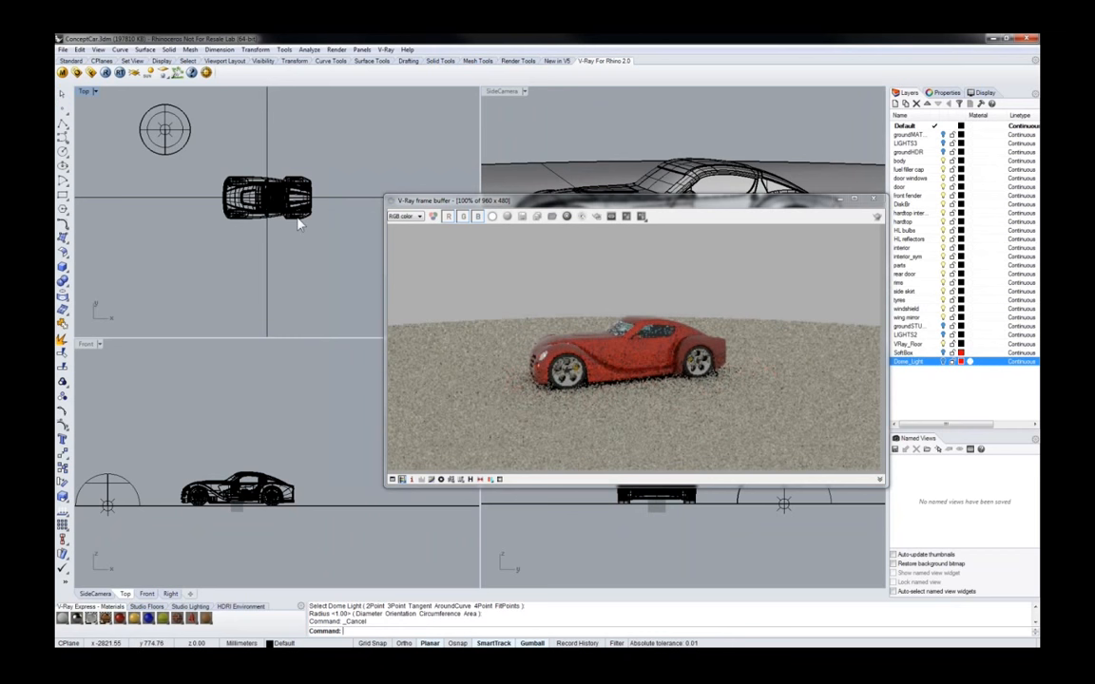
# Reframe the SideCamera view so the render shows the car larger from a front three-quarter angle
pyautogui.click(637, 211)
pyautogui.moveTo(633, 212); pyautogui.dragTo(575, 246)
pyautogui.moveTo(692, 217); pyautogui.dragTo(711, 201, button='right')
# Turn on Use Dome Texture in the dome light's properties
pyautogui.click(164, 130)
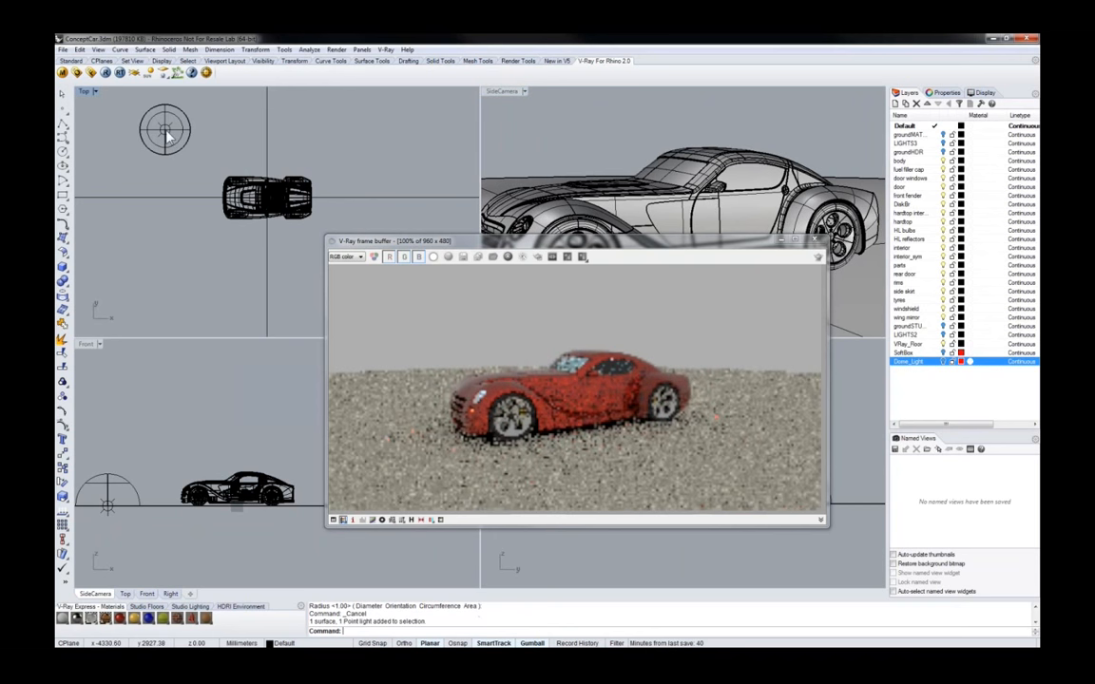
pyautogui.click(946, 92)
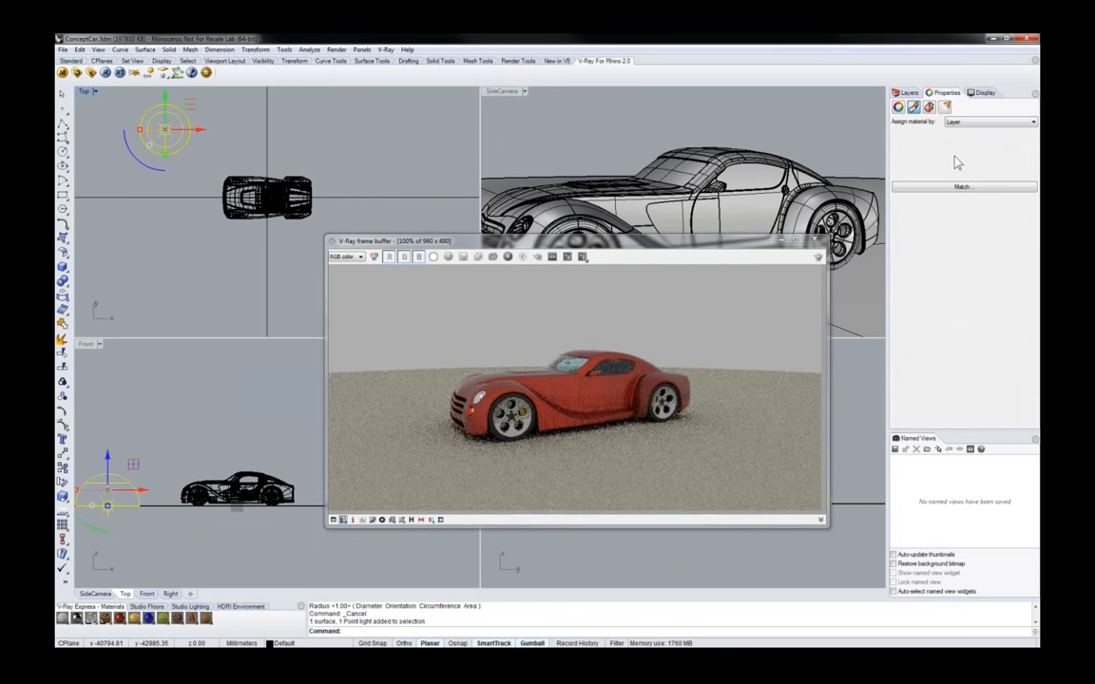
pyautogui.click(944, 107)
pyautogui.click(997, 188)
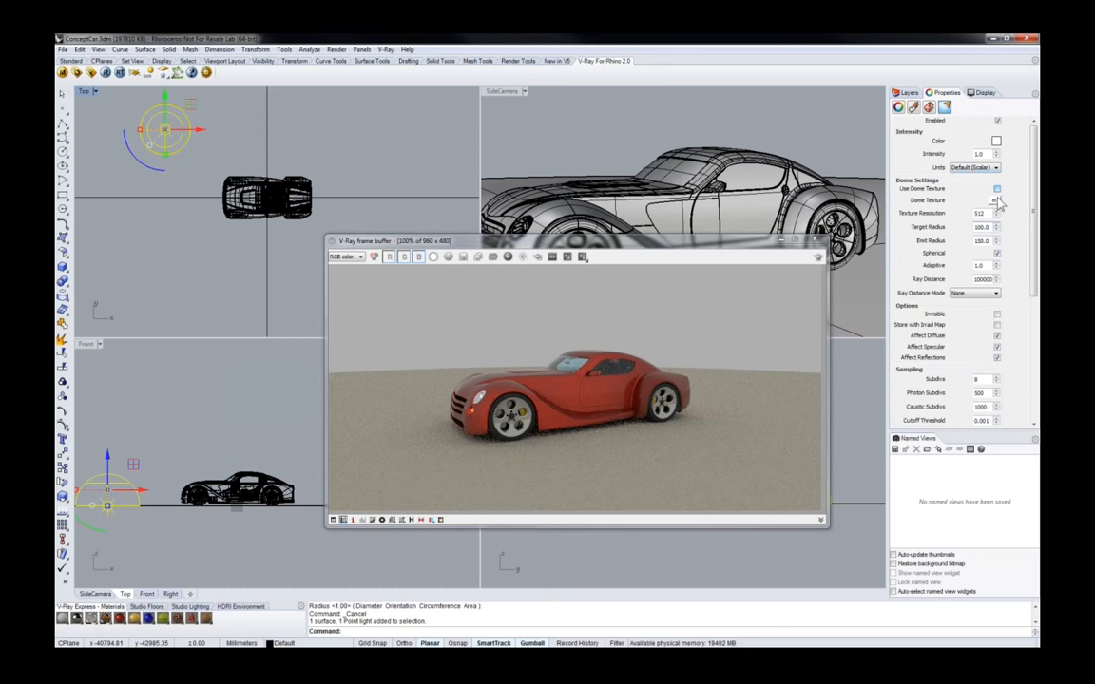
# Assign a TexBitmap as the dome texture, loading SunnyPanorama_04.hdr from the ConceptCar folder
pyautogui.click(995, 201)
pyautogui.click(154, 169)
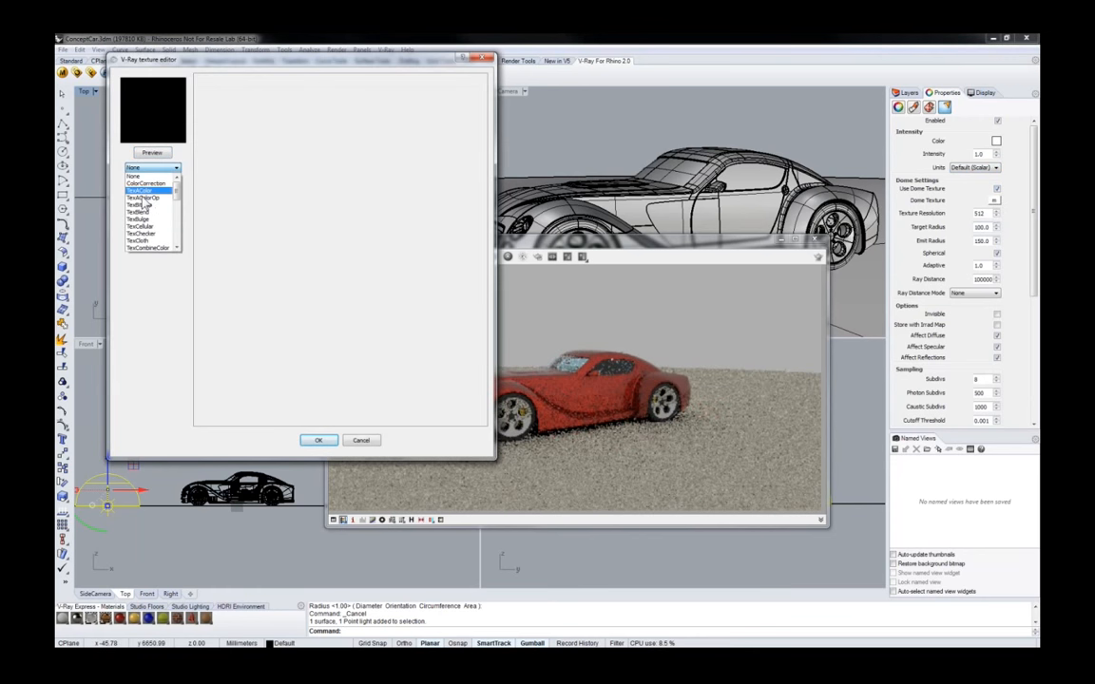
pyautogui.click(142, 188)
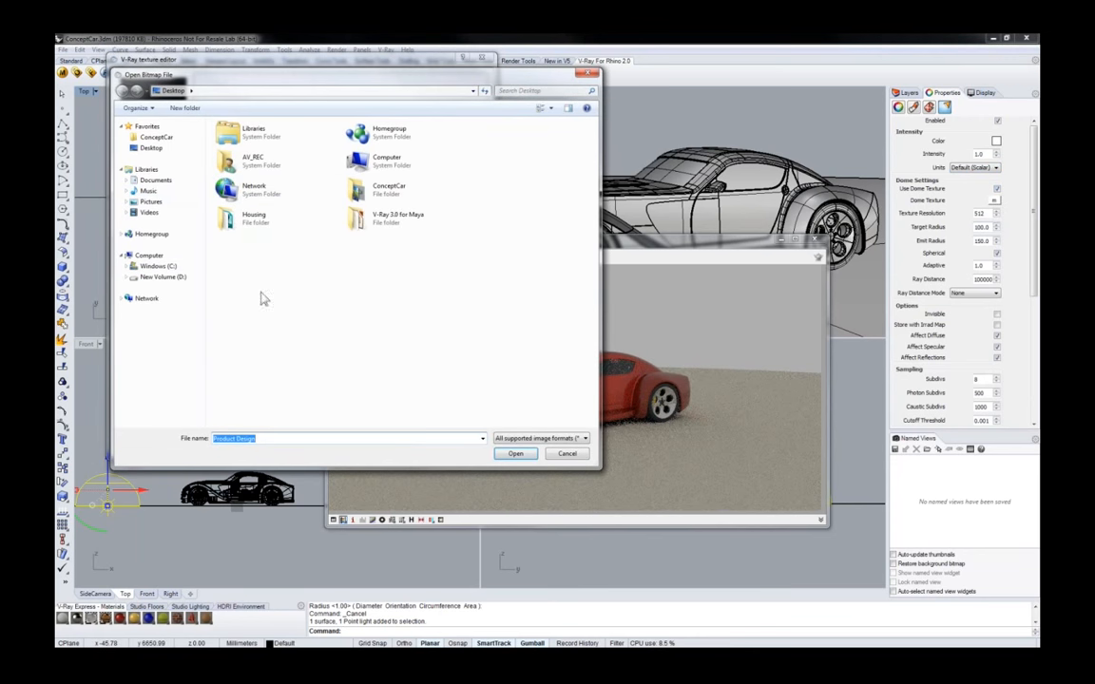
pyautogui.doubleClick(399, 190)
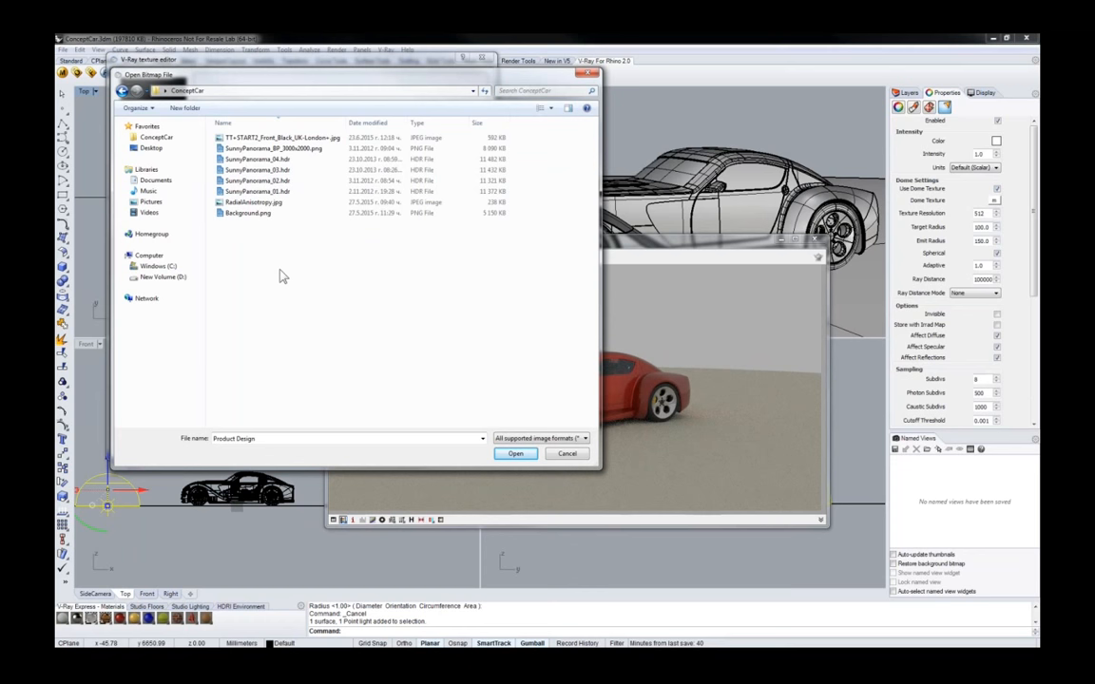
pyautogui.doubleClick(299, 162)
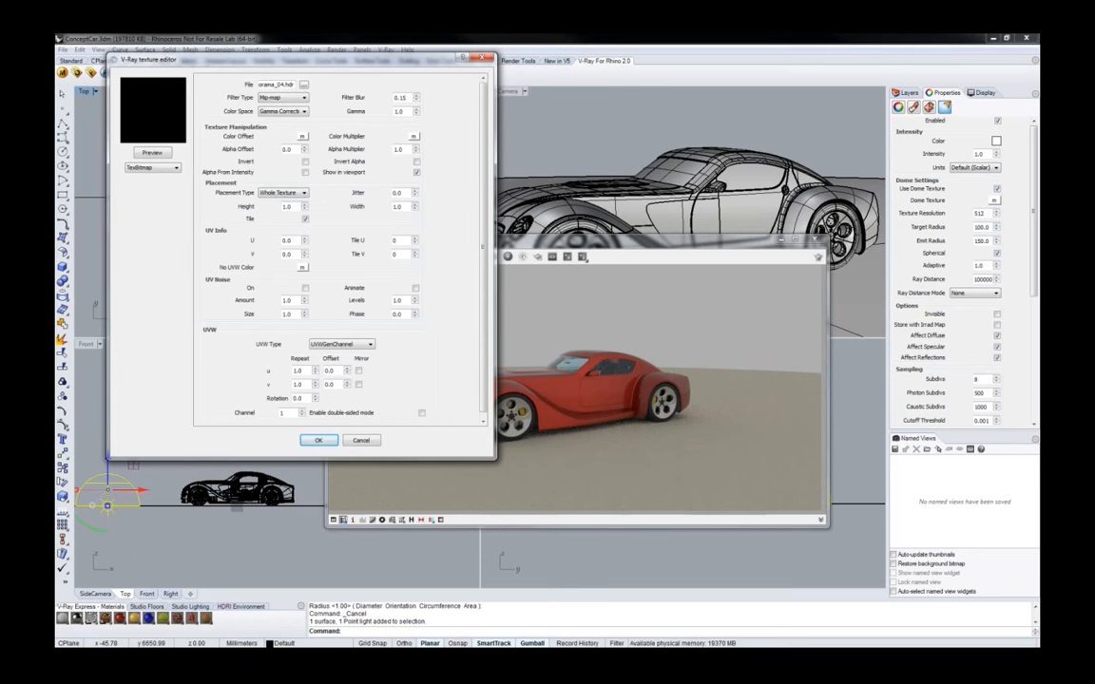
# Set the bitmap's UVW type to UVWGenEnvironment with spherical mapping and apply the dome texture
pyautogui.click(341, 344)
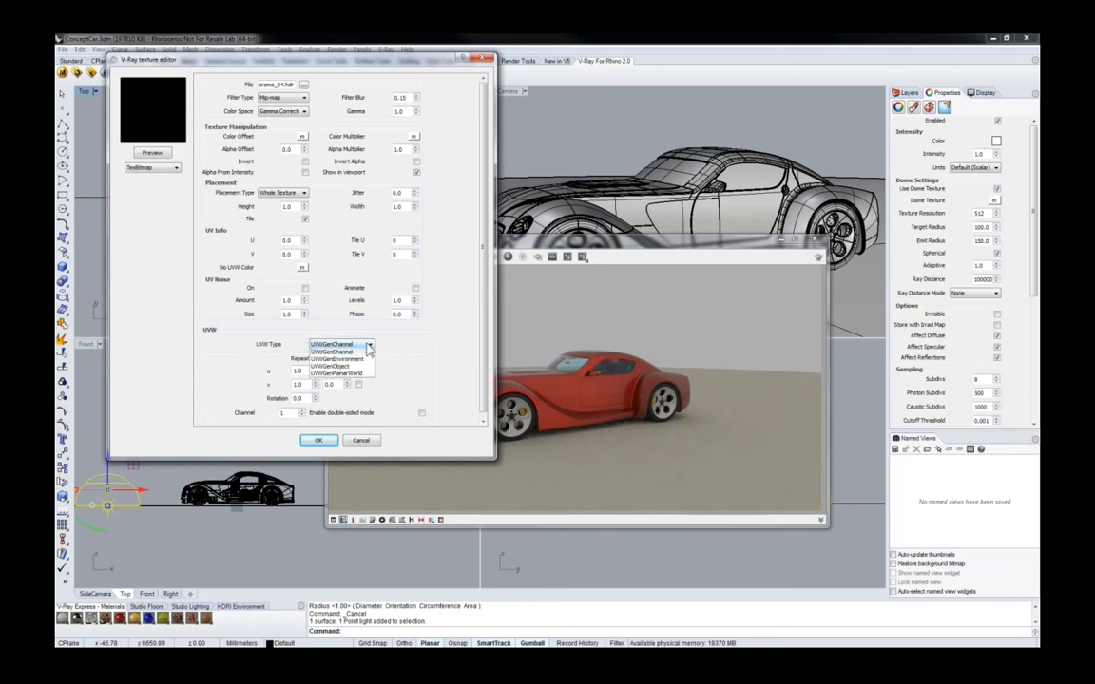
pyautogui.click(359, 362)
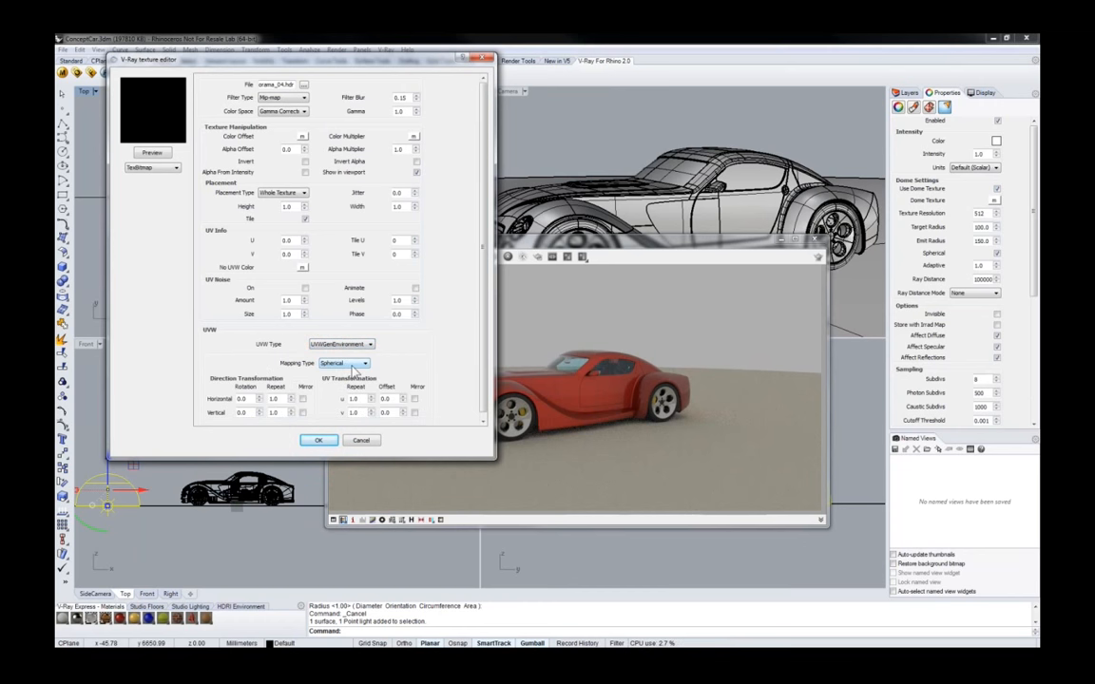
pyautogui.click(319, 442)
pyautogui.moveTo(559, 245); pyautogui.dragTo(511, 254)
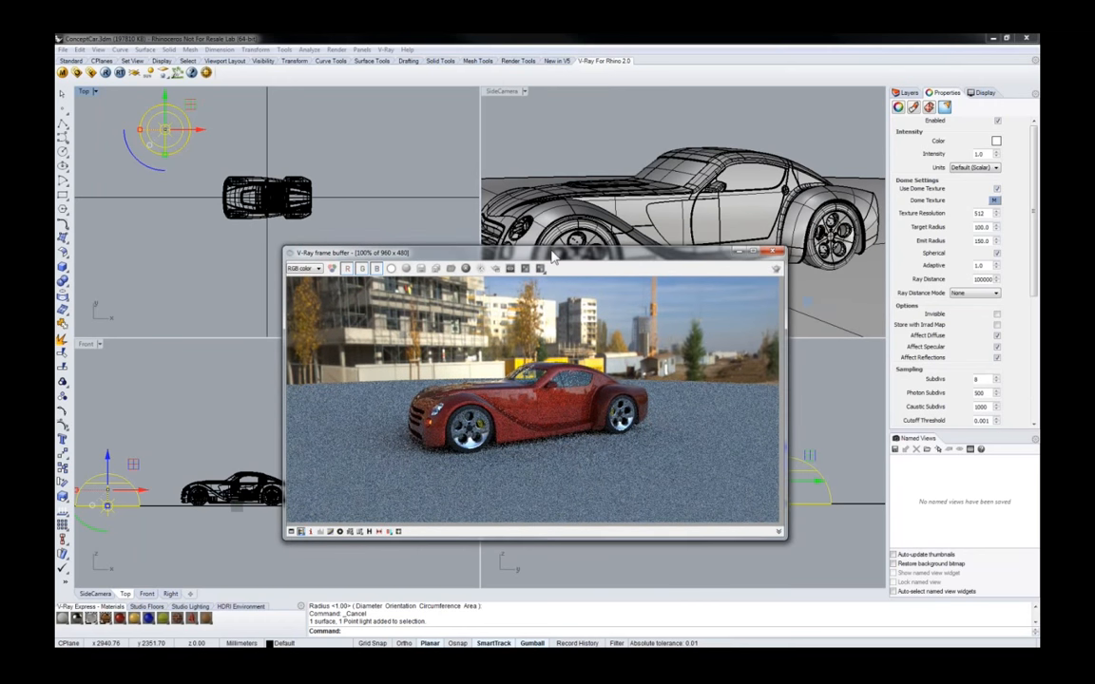
# Orbit and bring the SideCamera view closer to the car's front, against the HDR background
pyautogui.moveTo(663, 205); pyautogui.dragTo(709, 223, button='right')
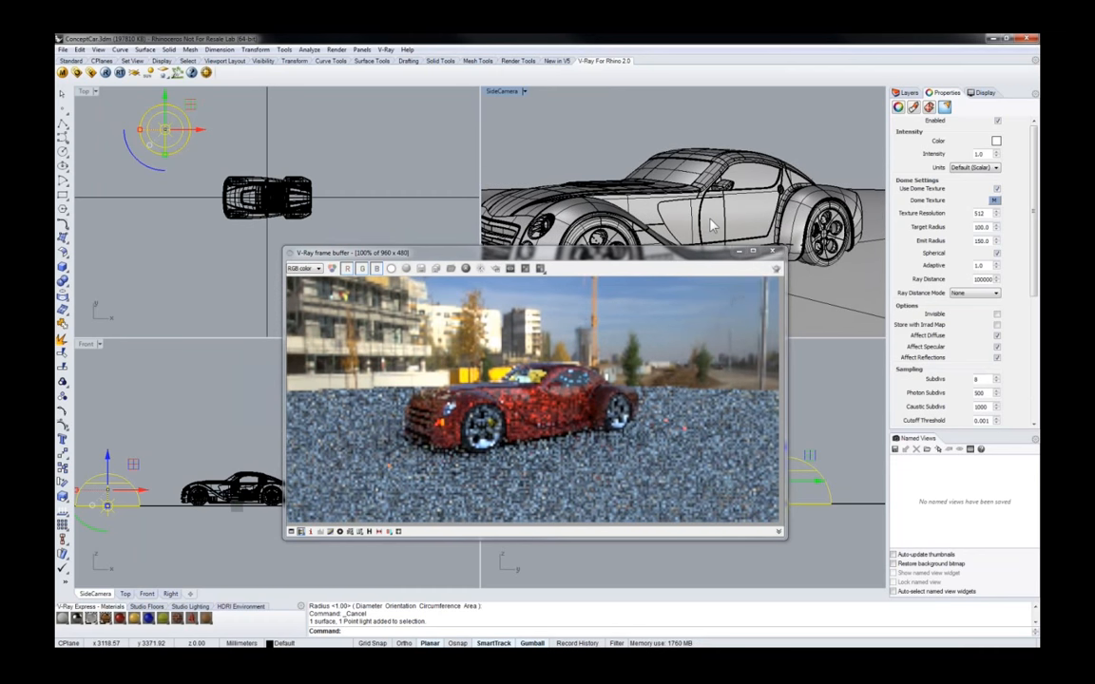
pyautogui.scroll(1, 652, 191)
pyautogui.moveTo(652, 191); pyautogui.dragTo(666, 187, button='right')
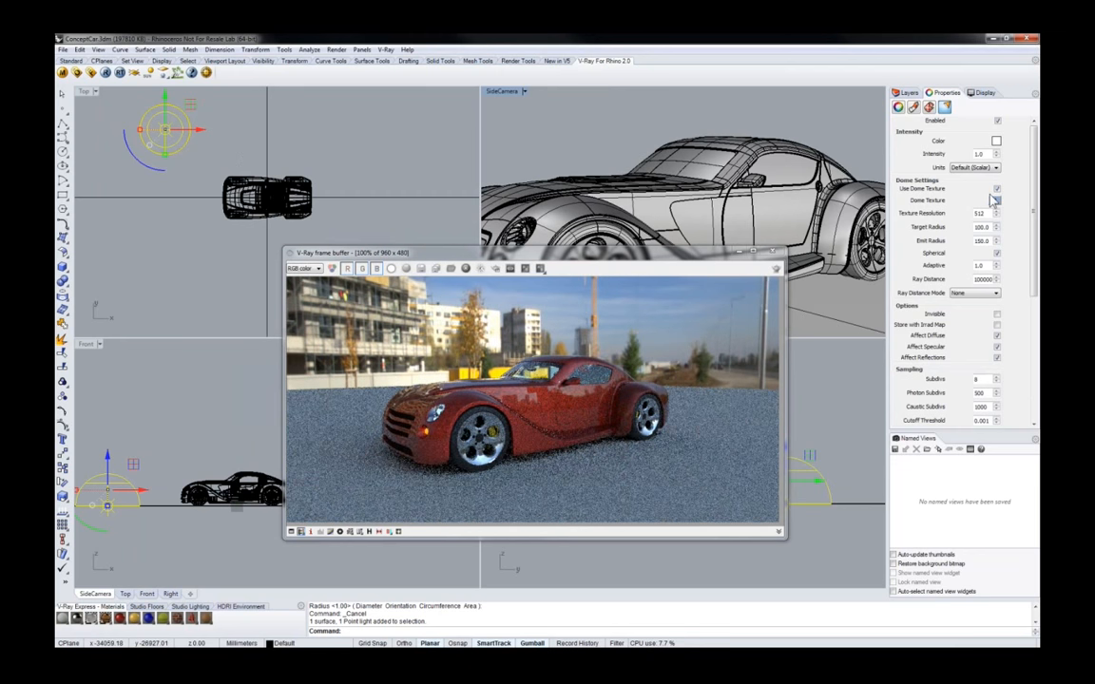
# Rotate the dome texture horizontally and turn on the dome light's Invisible option
pyautogui.click(994, 201)
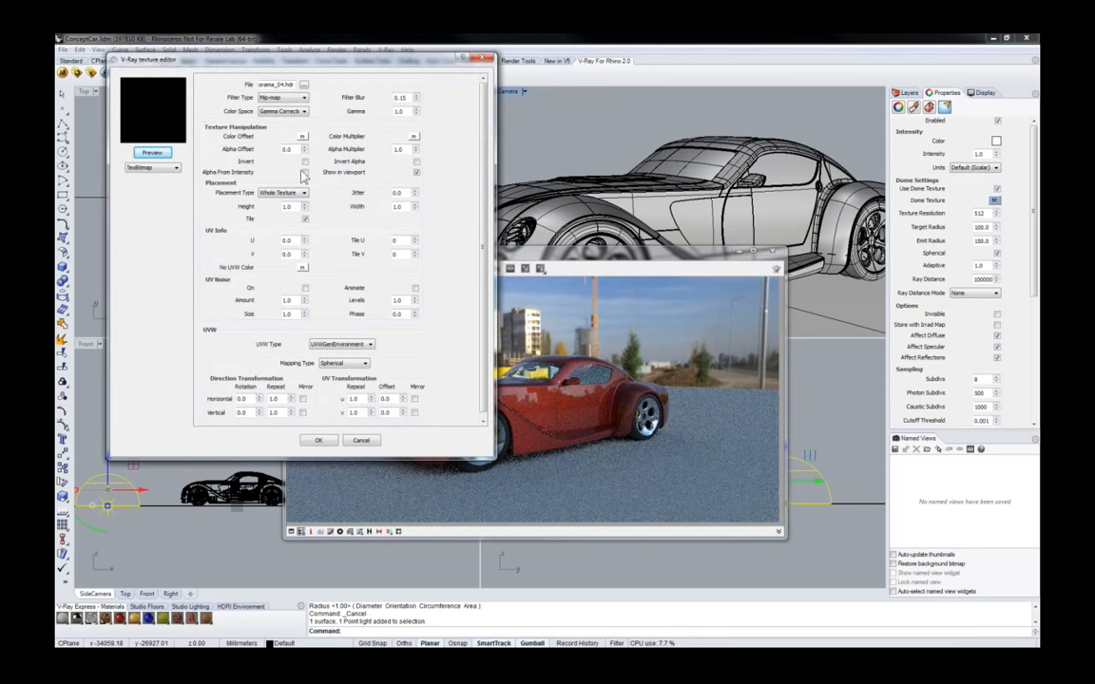
pyautogui.moveTo(251, 398); pyautogui.dragTo(193, 406)
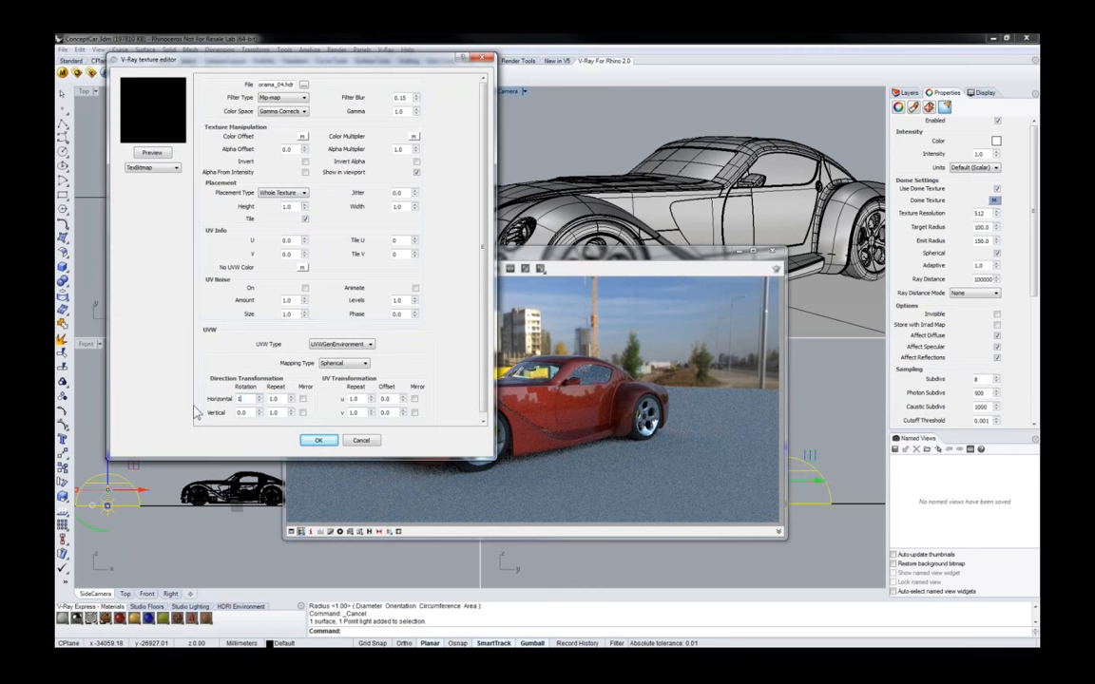
pyautogui.press('Return')
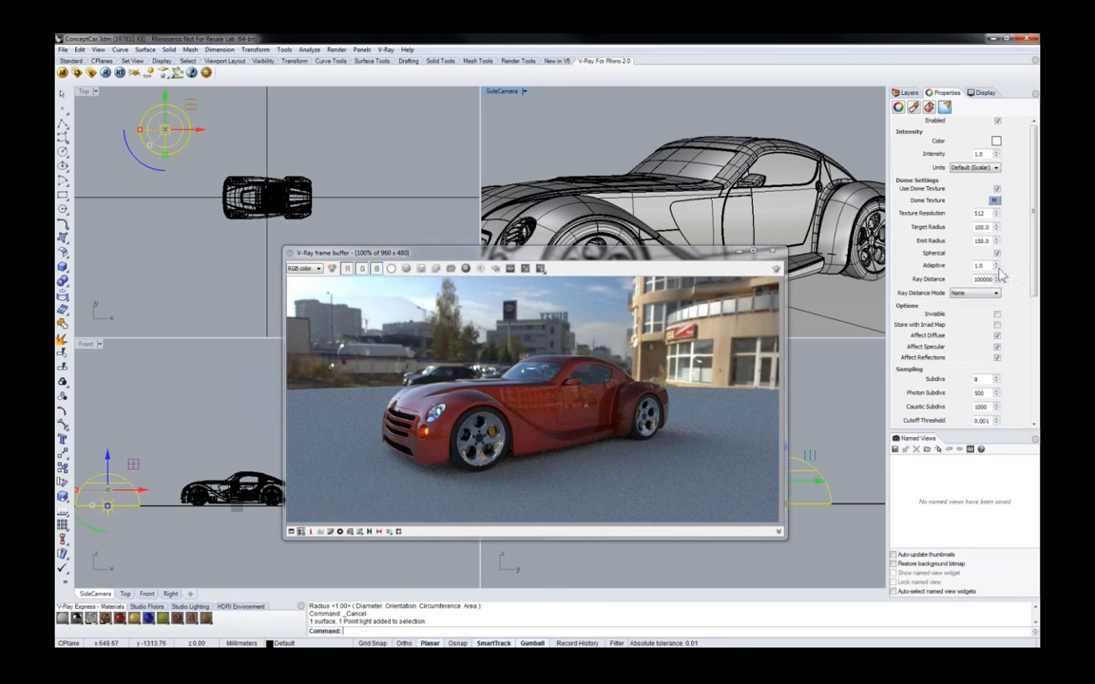
pyautogui.click(997, 314)
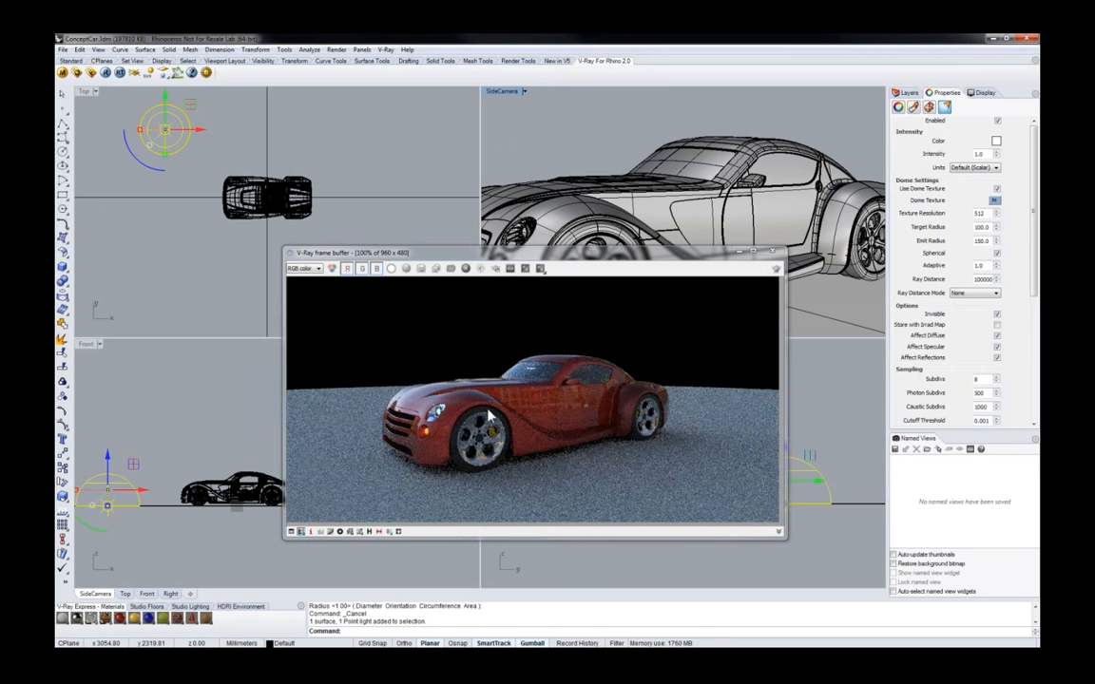
pyautogui.click(326, 147)
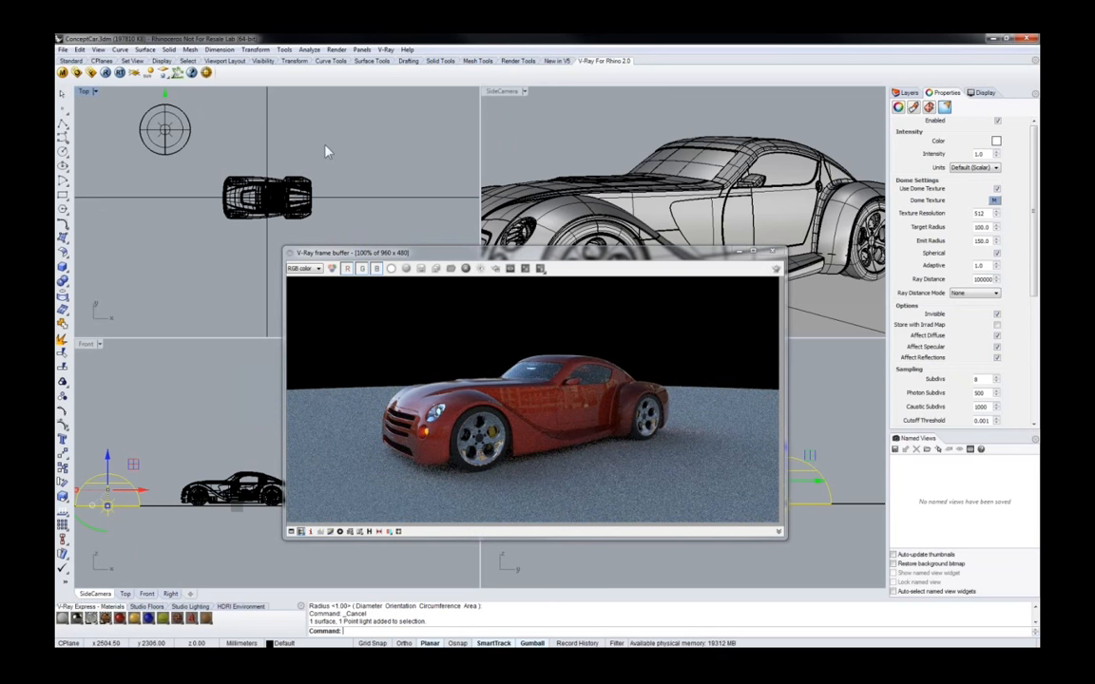
# Turn on the reflection/refraction background in the V-Ray environment options
pyautogui.click(62, 74)
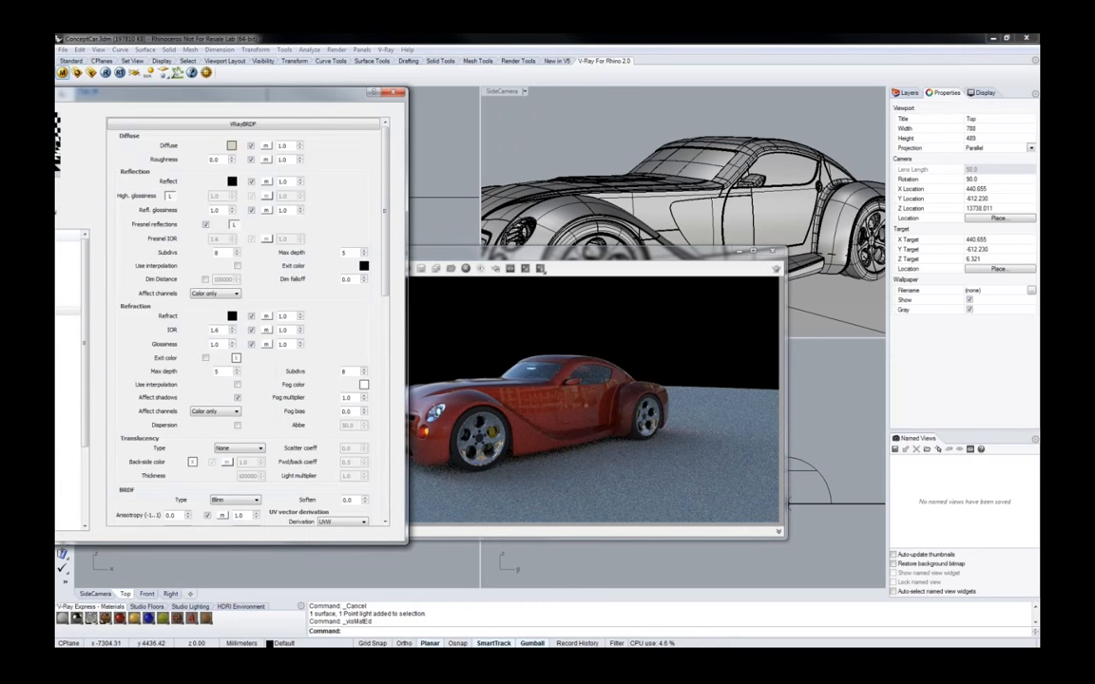
pyautogui.click(77, 74)
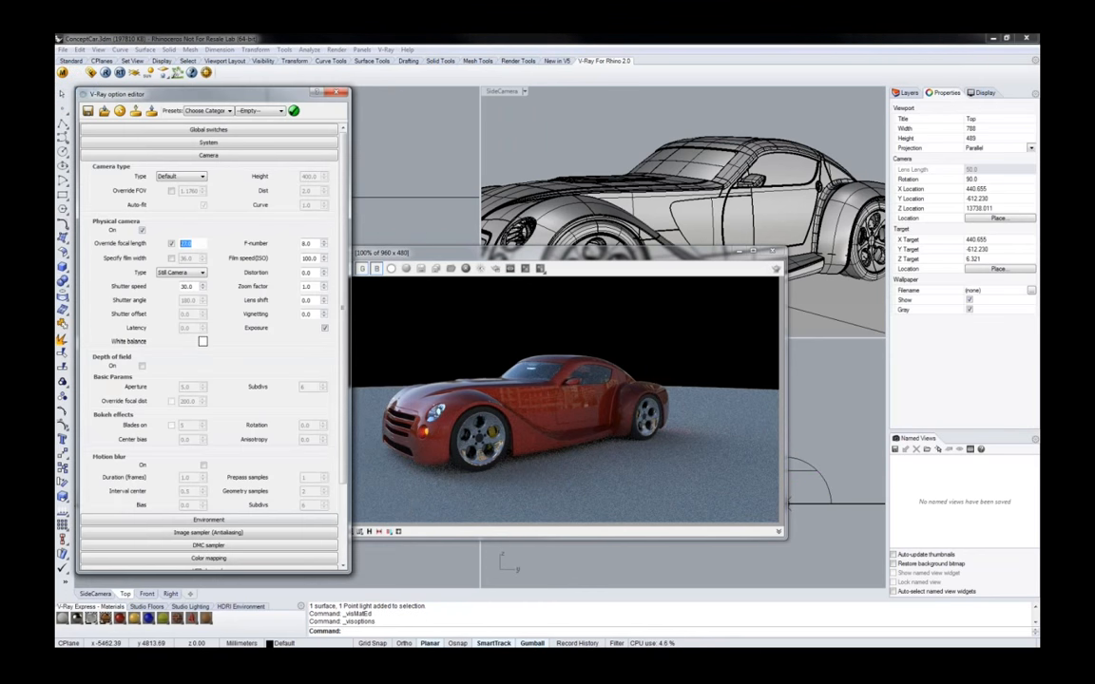
pyautogui.moveTo(570, 253); pyautogui.dragTo(693, 205)
pyautogui.click(253, 152)
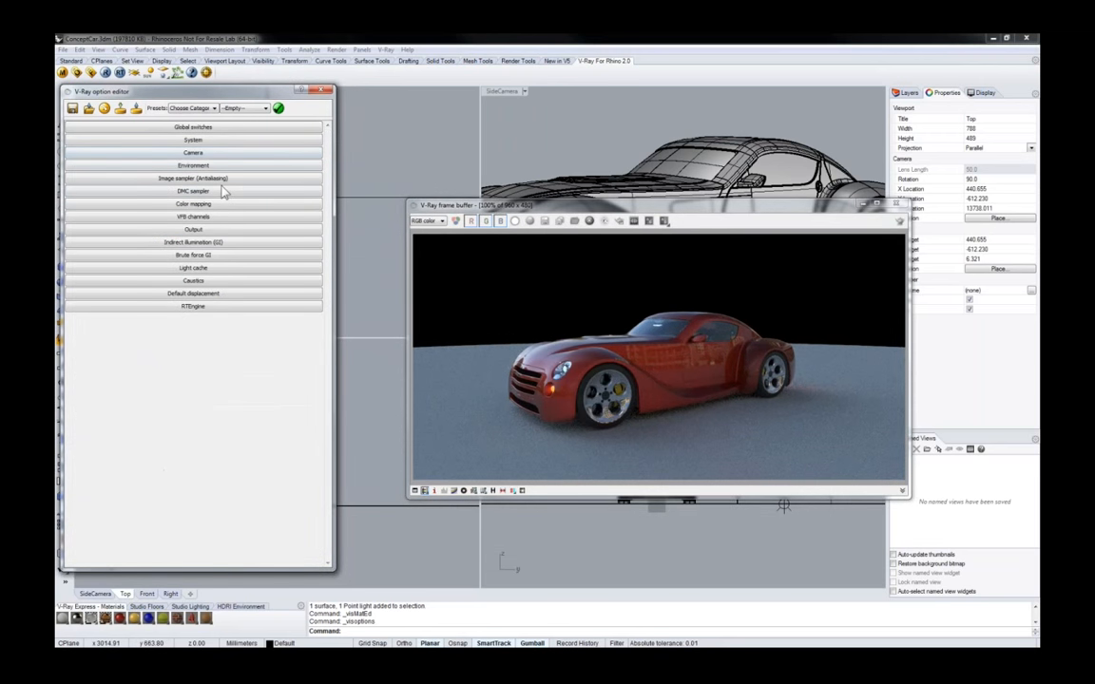
pyautogui.click(176, 164)
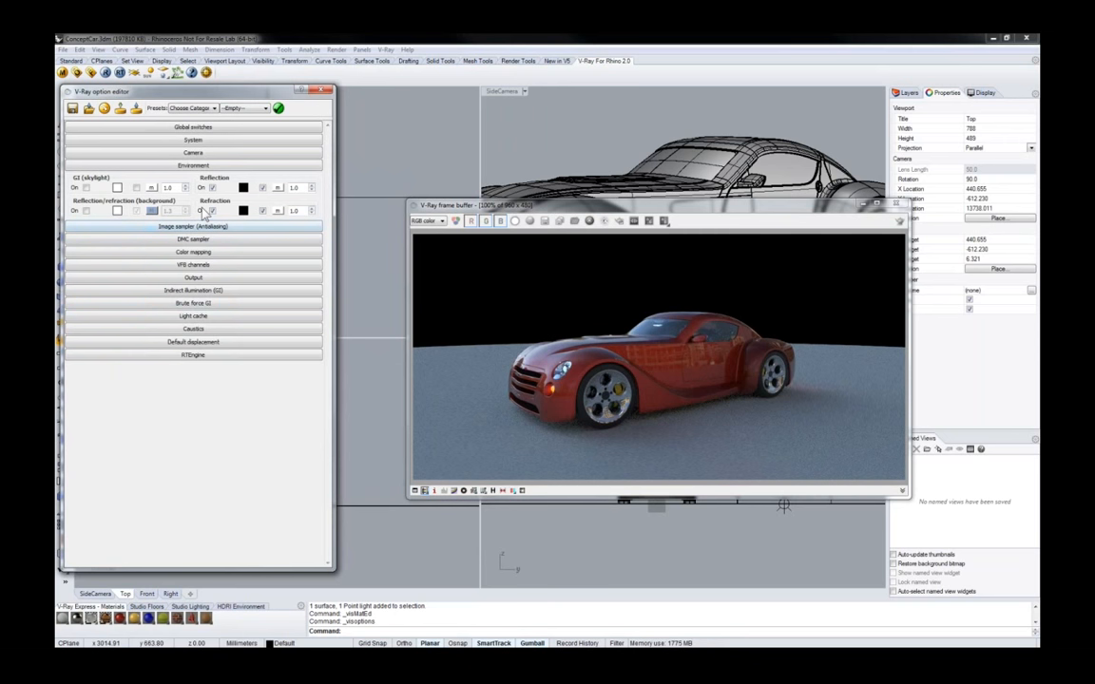
pyautogui.click(86, 210)
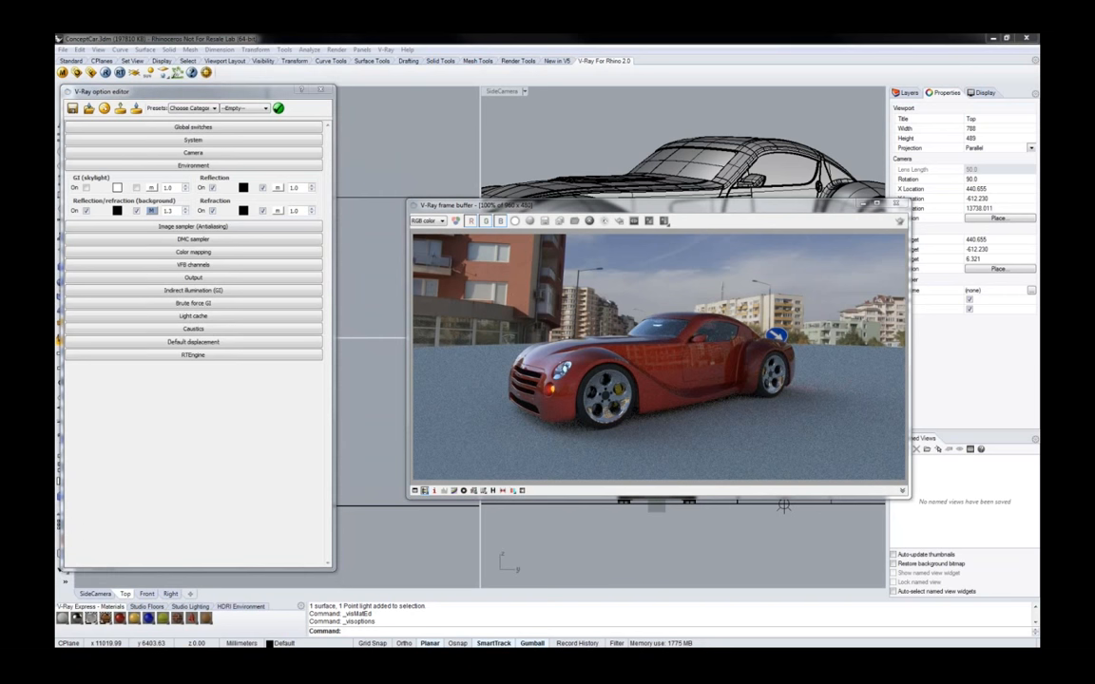
# Set the render output height to 600 for a 960 x 600 image and lock the image aspect ratio
pyautogui.click(188, 164)
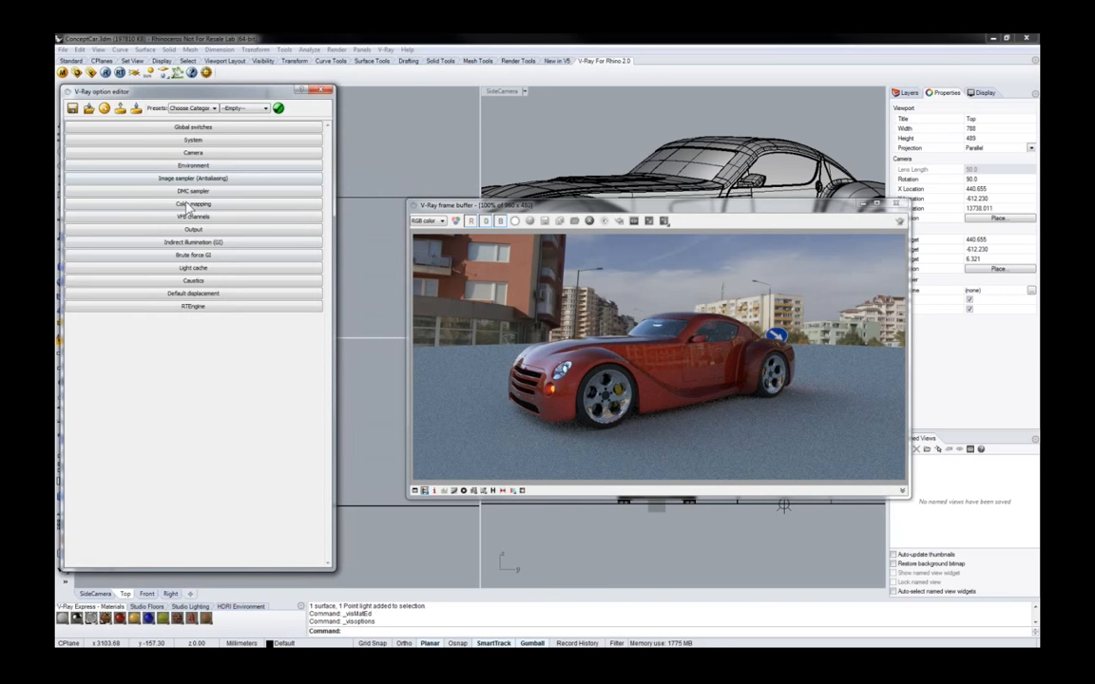
pyautogui.click(182, 229)
pyautogui.click(152, 294)
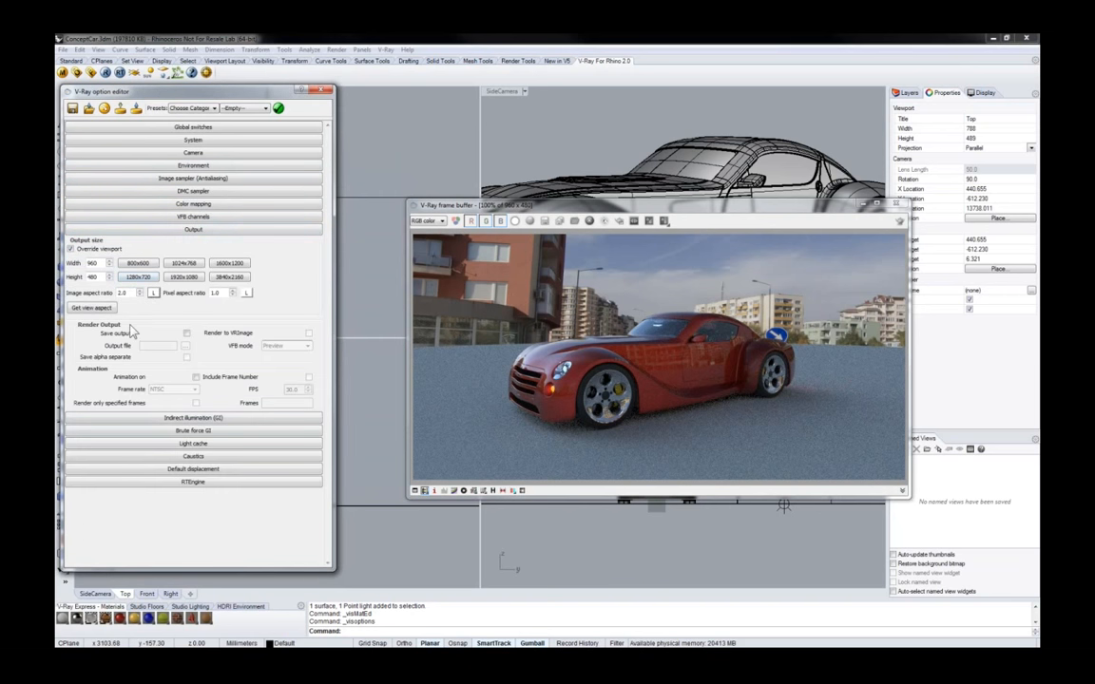
pyautogui.moveTo(99, 277); pyautogui.dragTo(56, 291)
pyautogui.write('600')
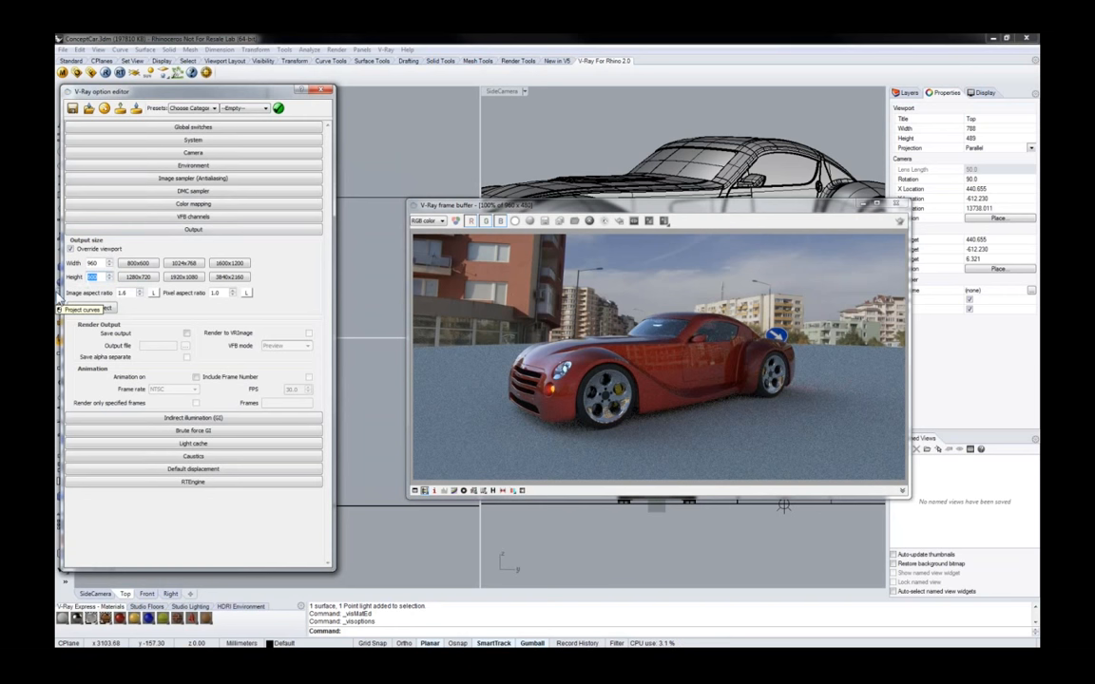
pyautogui.click(153, 293)
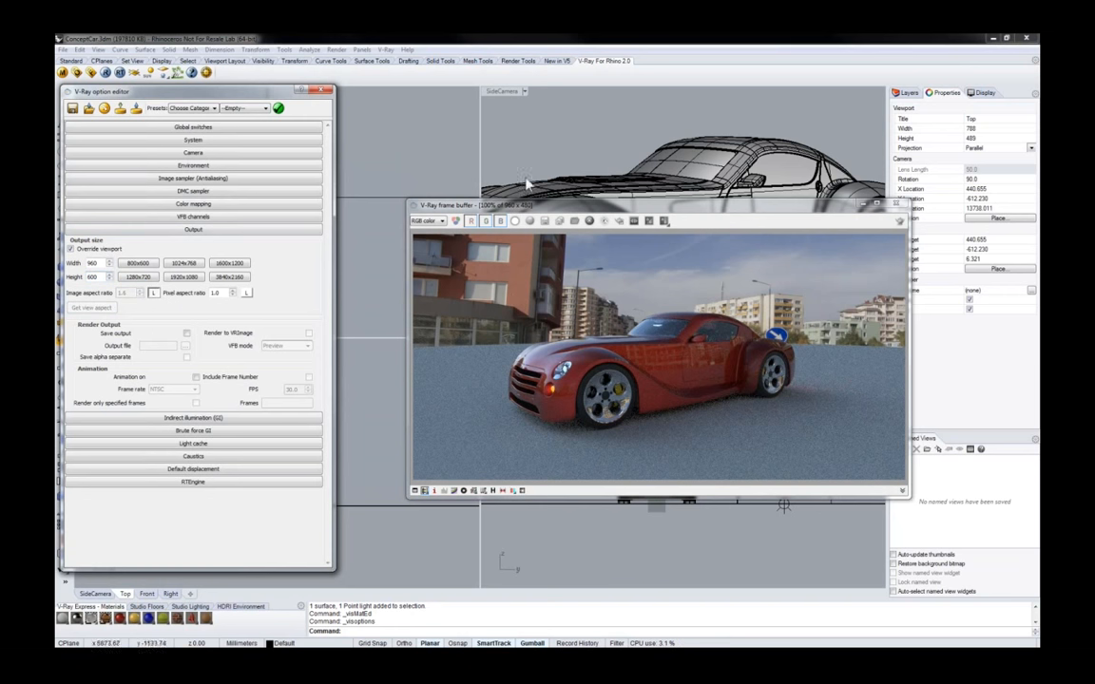
pyautogui.click(118, 74)
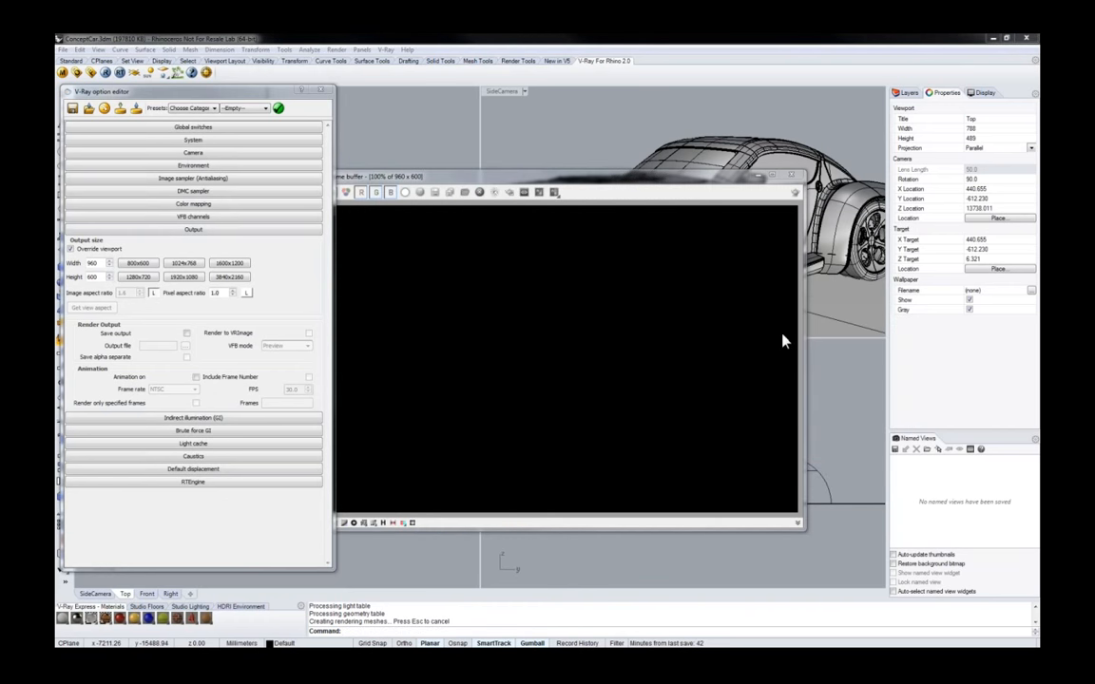
pyautogui.moveTo(616, 182); pyautogui.dragTo(683, 107)
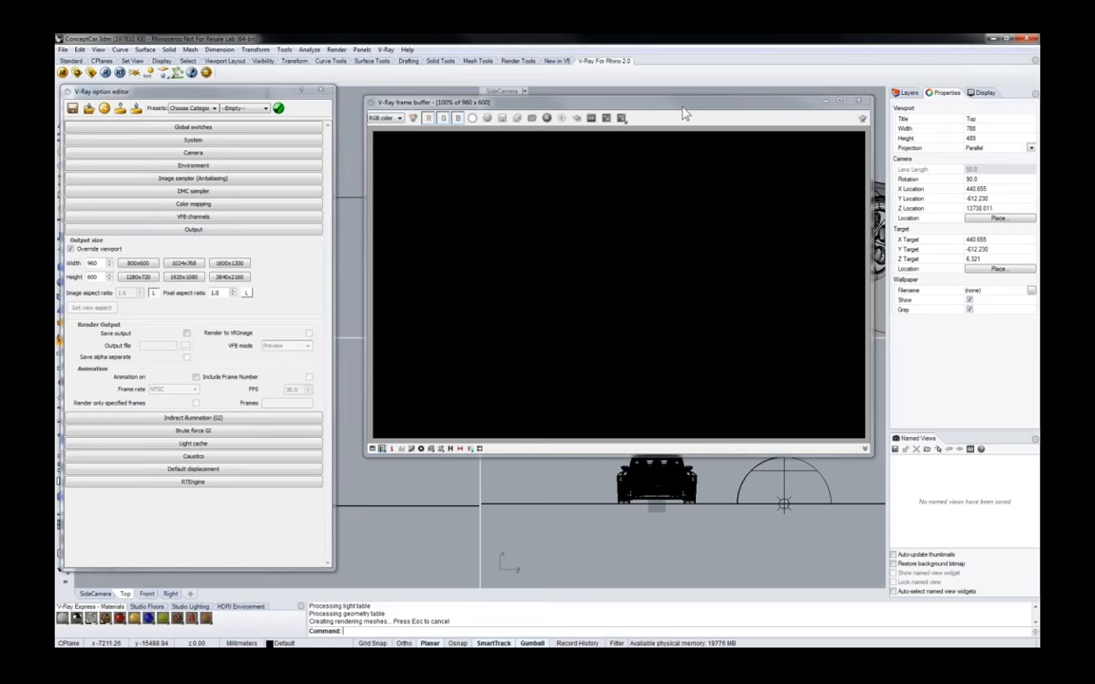
pyautogui.moveTo(683, 113); pyautogui.dragTo(662, 164)
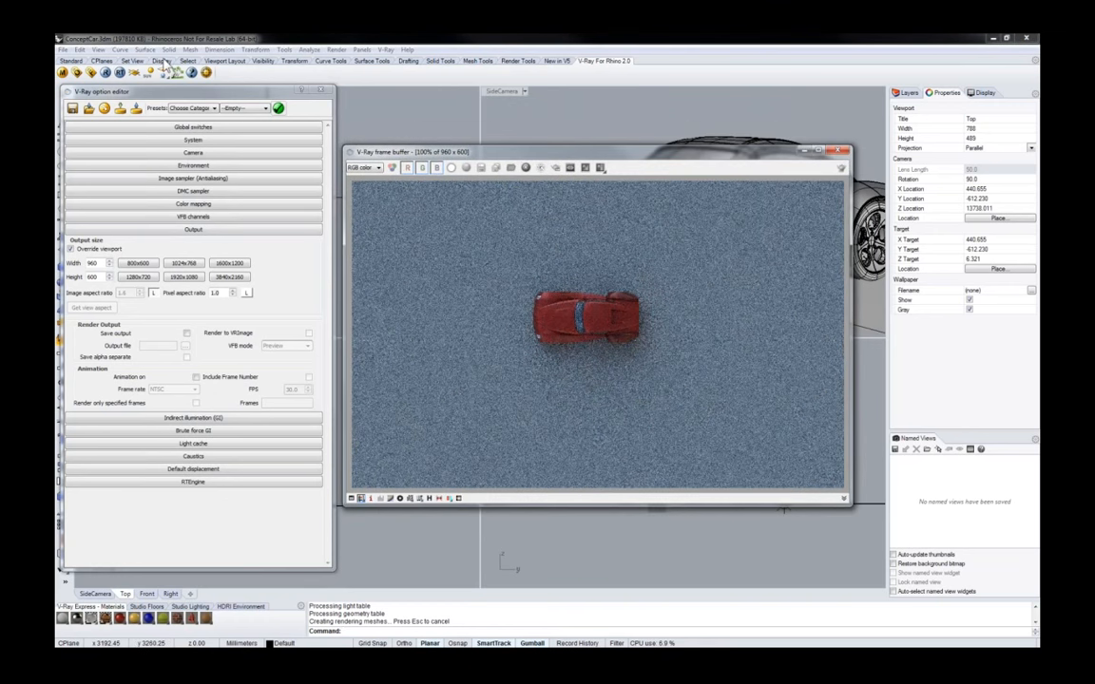
# Make SideCamera the active view and render it with V-Ray RT
pyautogui.click(729, 147)
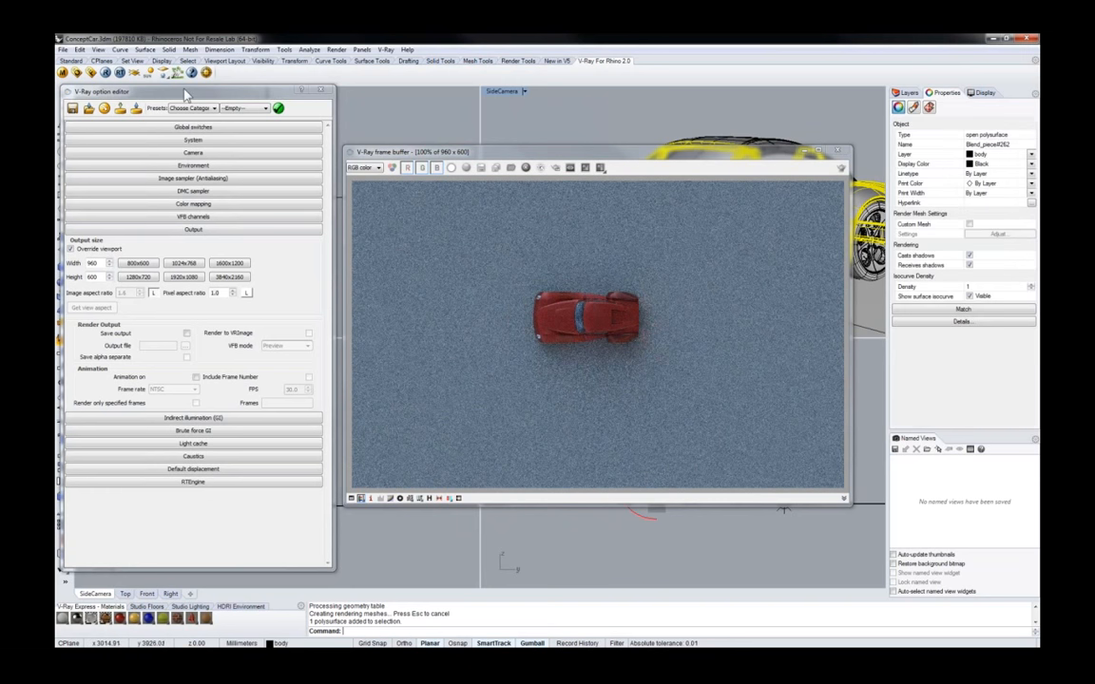
pyautogui.click(120, 74)
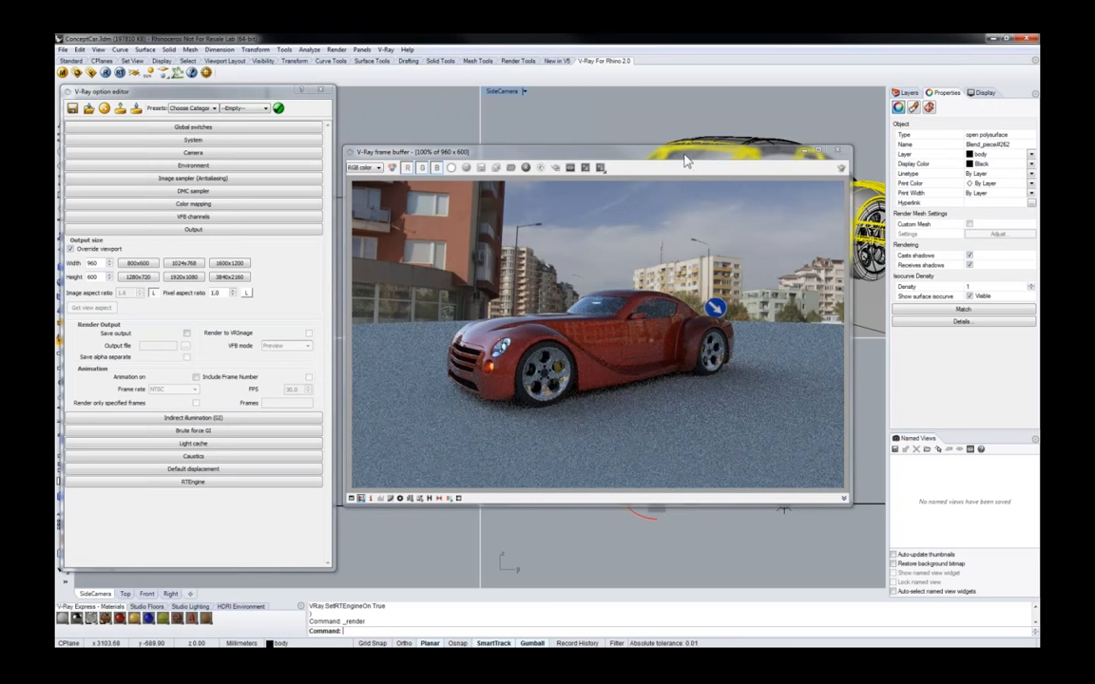
pyautogui.moveTo(685, 154); pyautogui.dragTo(769, 120)
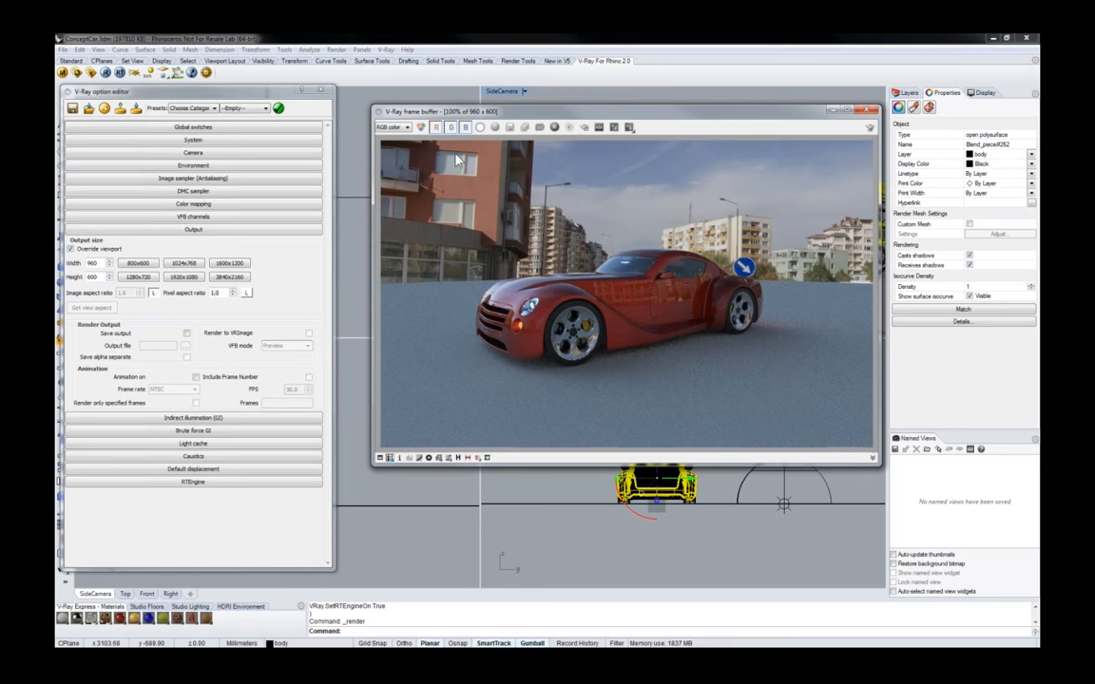
# Examine the render's Alpha channel in the frame buffer and return to the RGB color channel
pyautogui.click(390, 127)
pyautogui.click(391, 143)
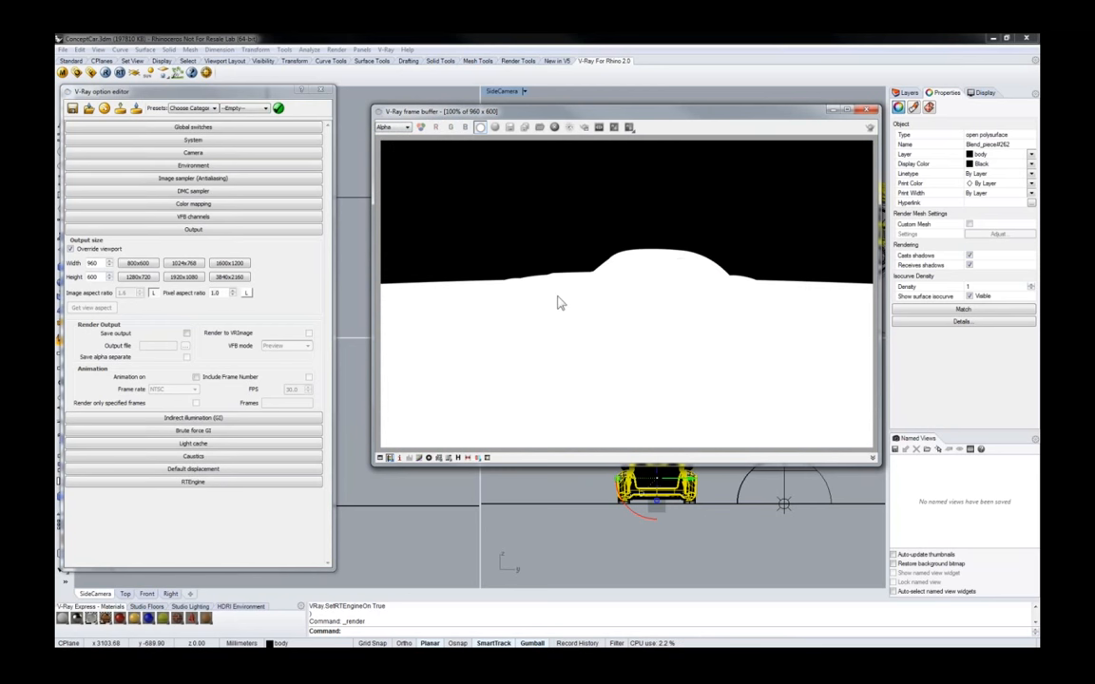
pyautogui.click(404, 128)
pyautogui.click(392, 136)
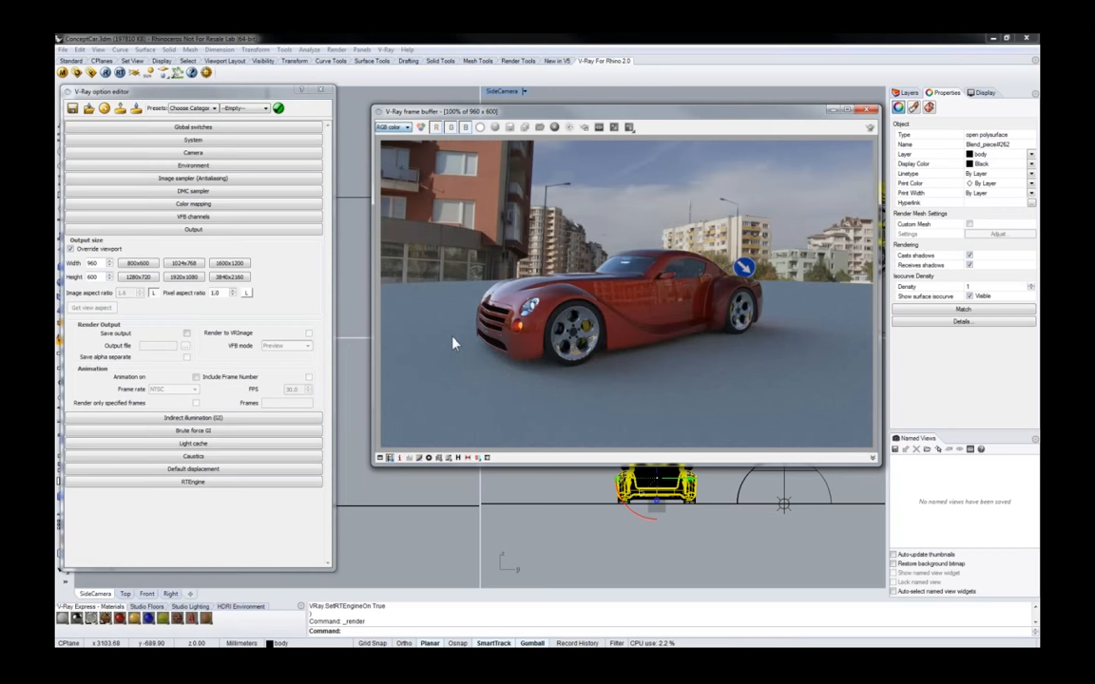
# Close the V-Ray render options and the frame buffer
pyautogui.click(885, 308)
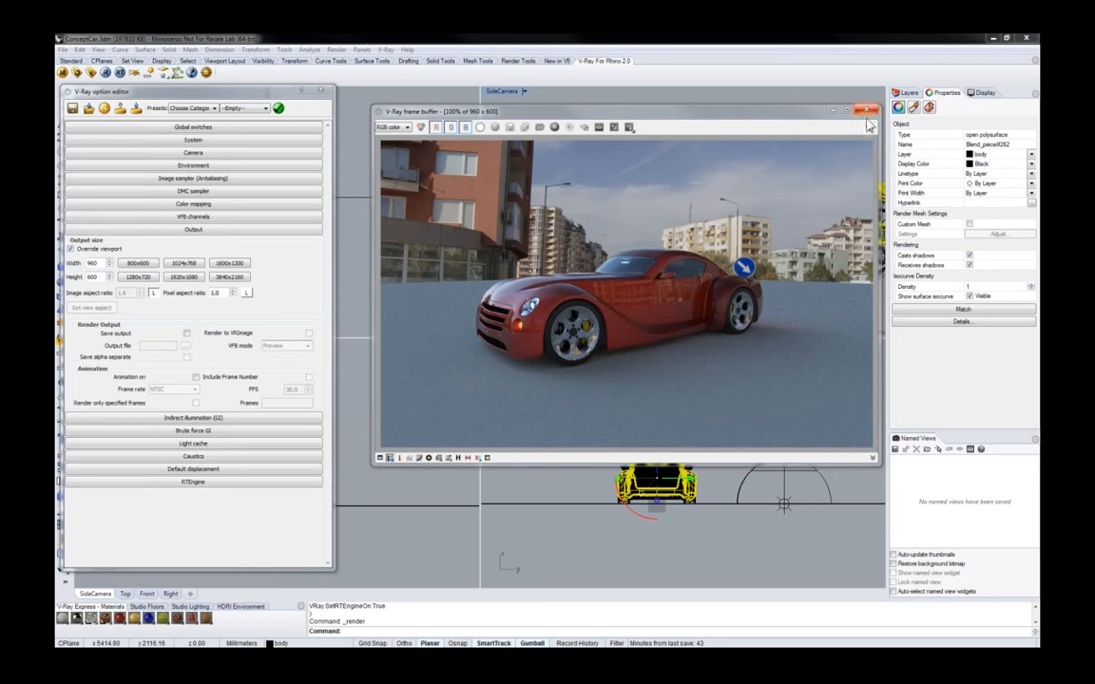
pyautogui.click(195, 229)
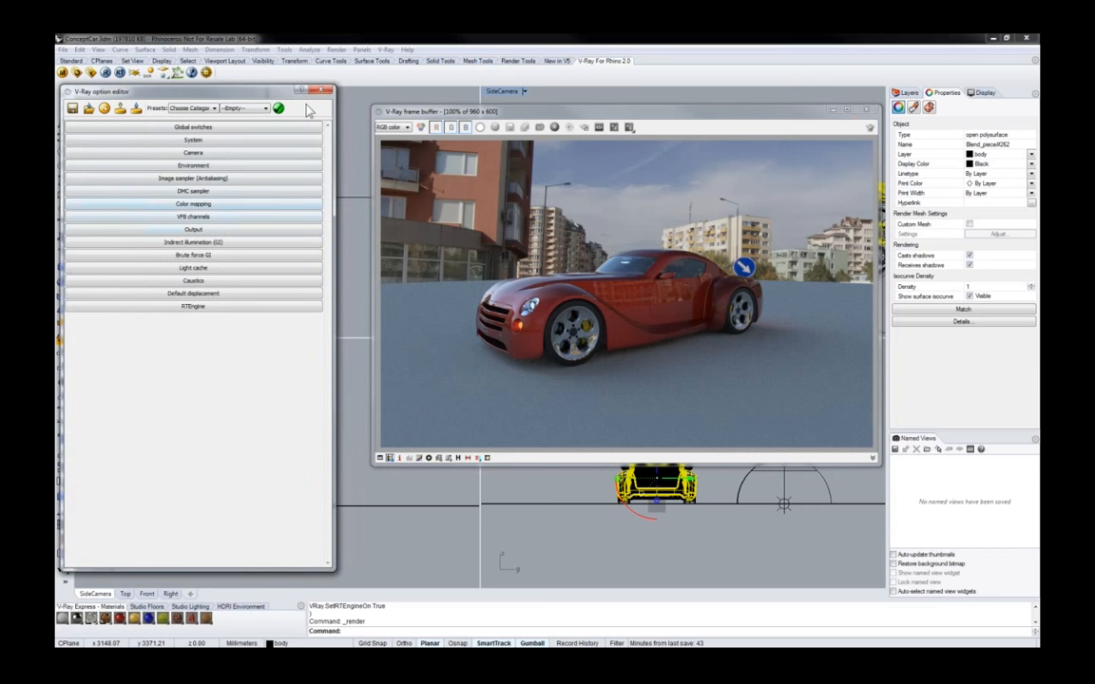
pyautogui.click(320, 90)
pyautogui.moveTo(757, 113); pyautogui.dragTo(608, 150)
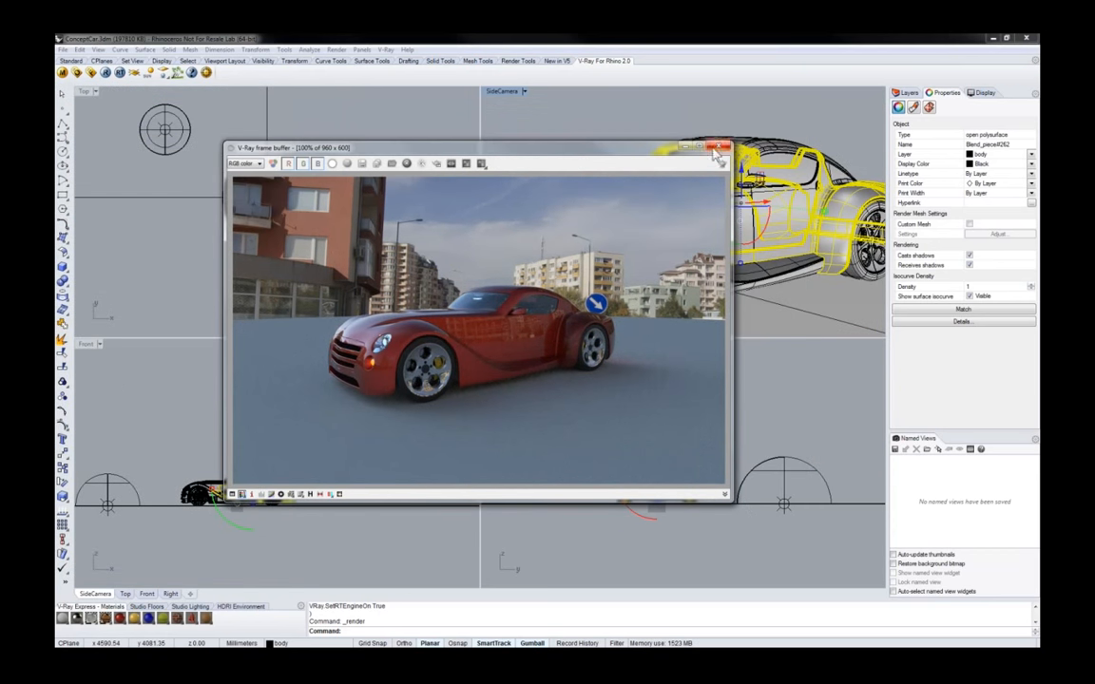
pyautogui.click(719, 147)
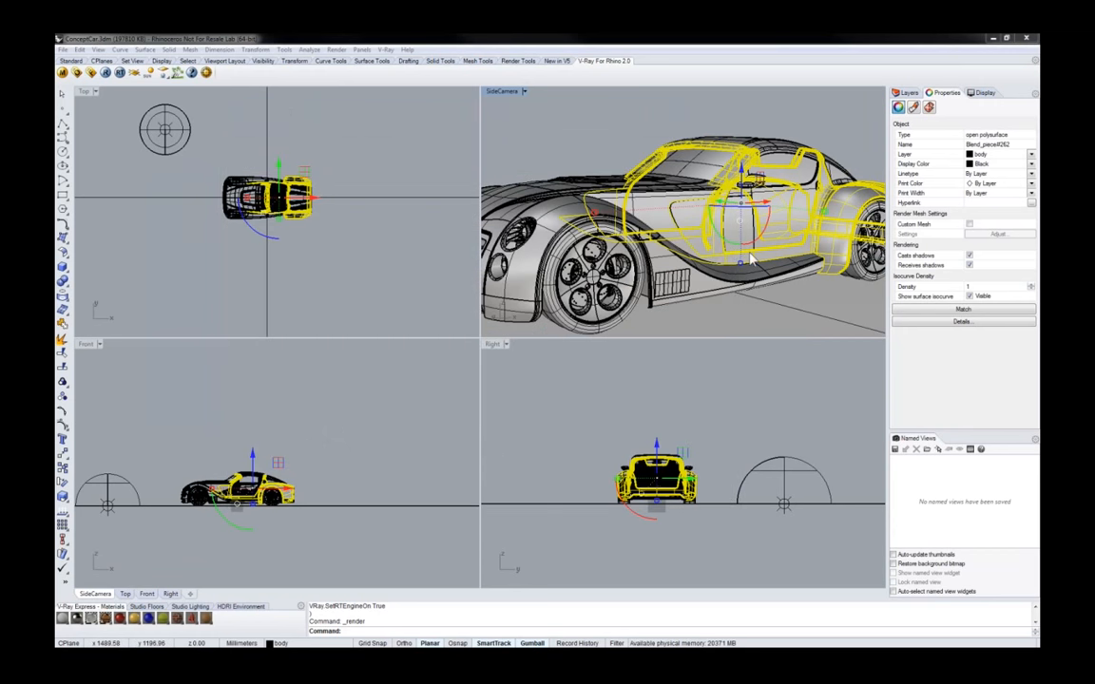
# Select the floor surface, preview the GroundHDR material and inspect its diffuse texture
pyautogui.click(814, 313)
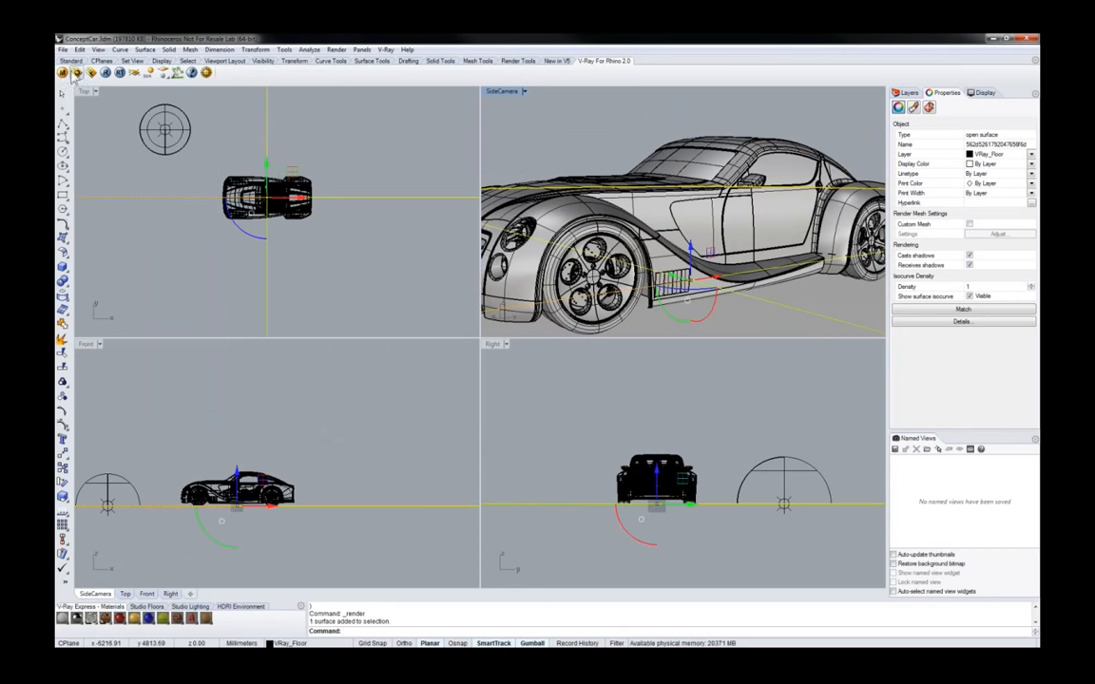
pyautogui.click(74, 73)
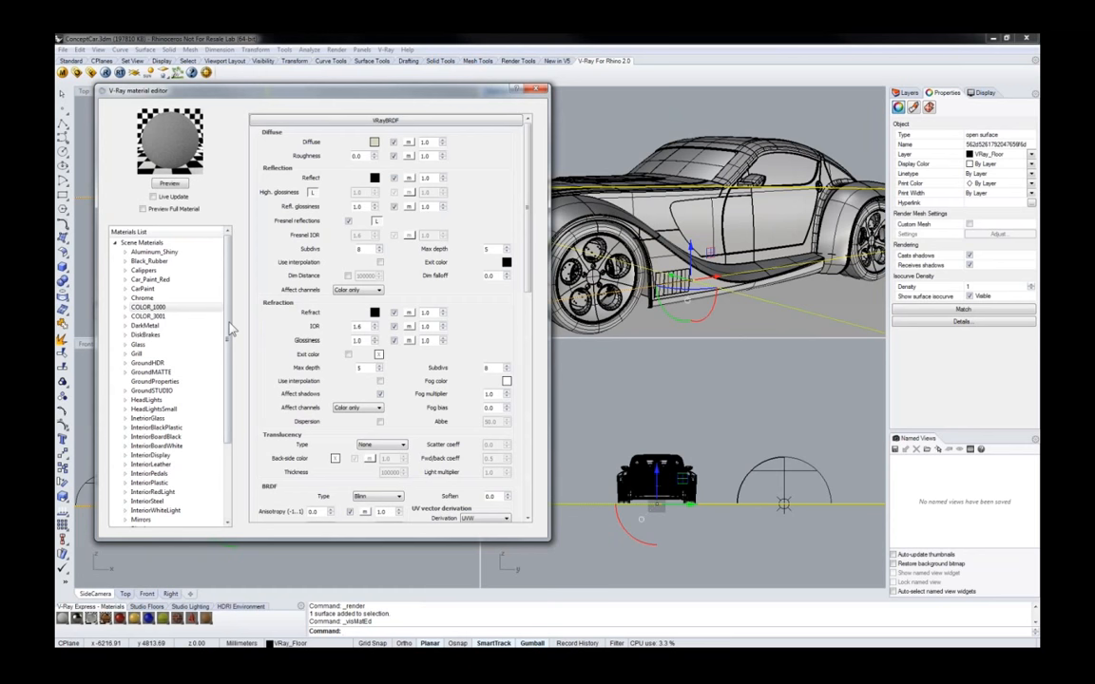
pyautogui.click(149, 363)
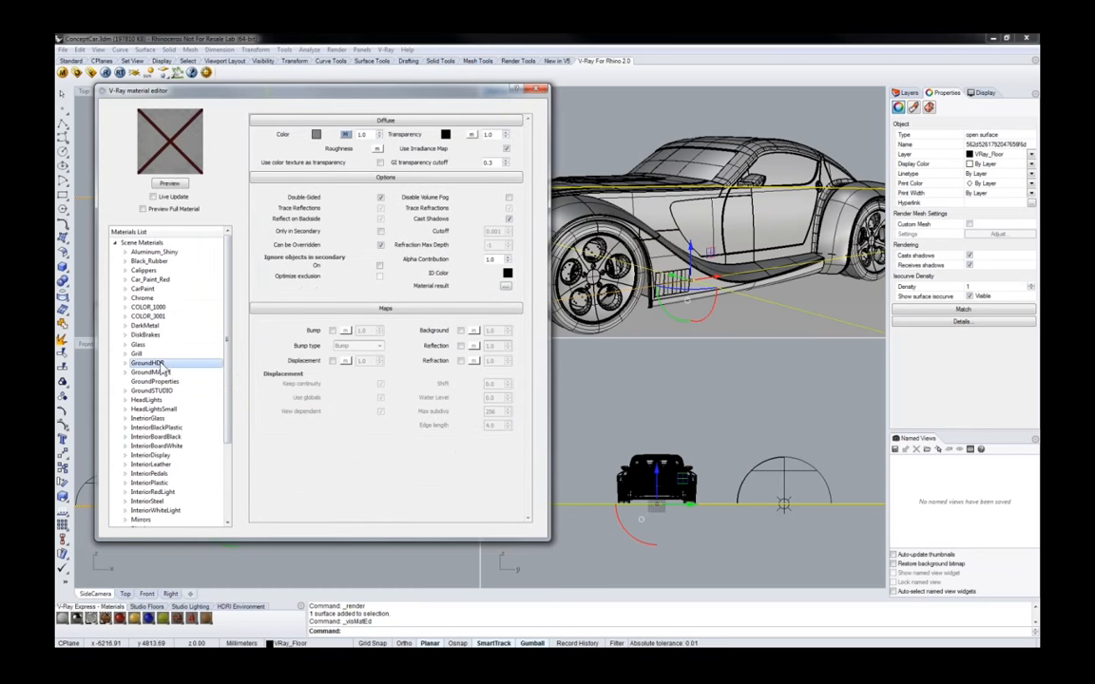
pyautogui.click(170, 182)
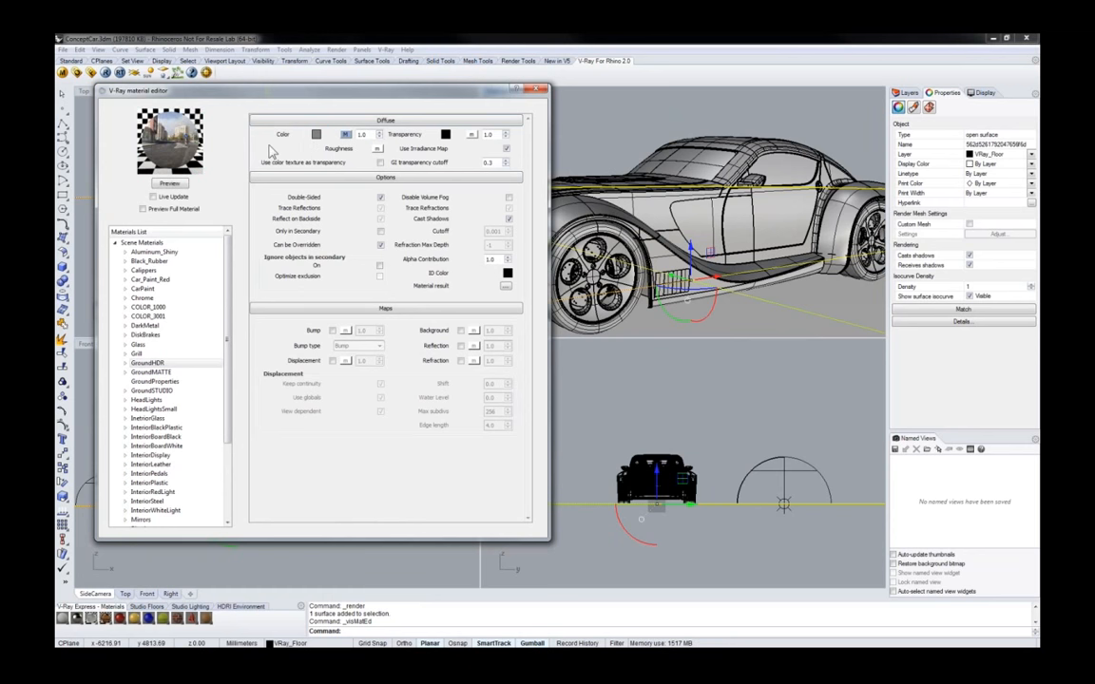
pyautogui.click(346, 134)
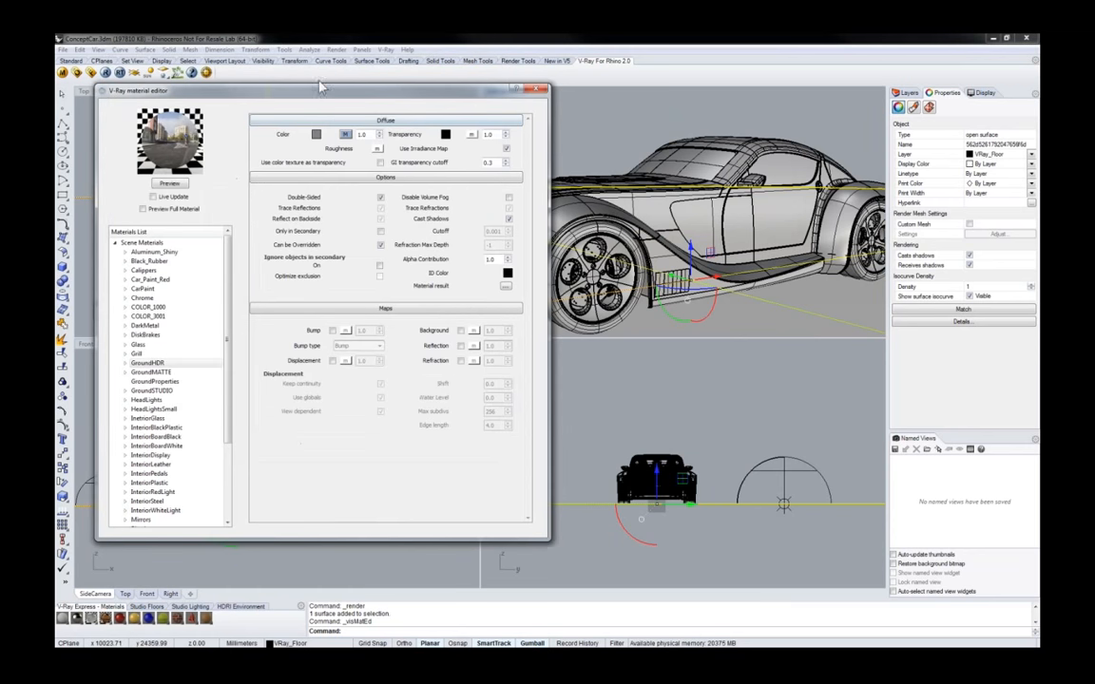
# Examine the UVW type and mapping type of the environment background texture, leaving its settings and closing the render options
pyautogui.click(63, 73)
pyautogui.click(211, 167)
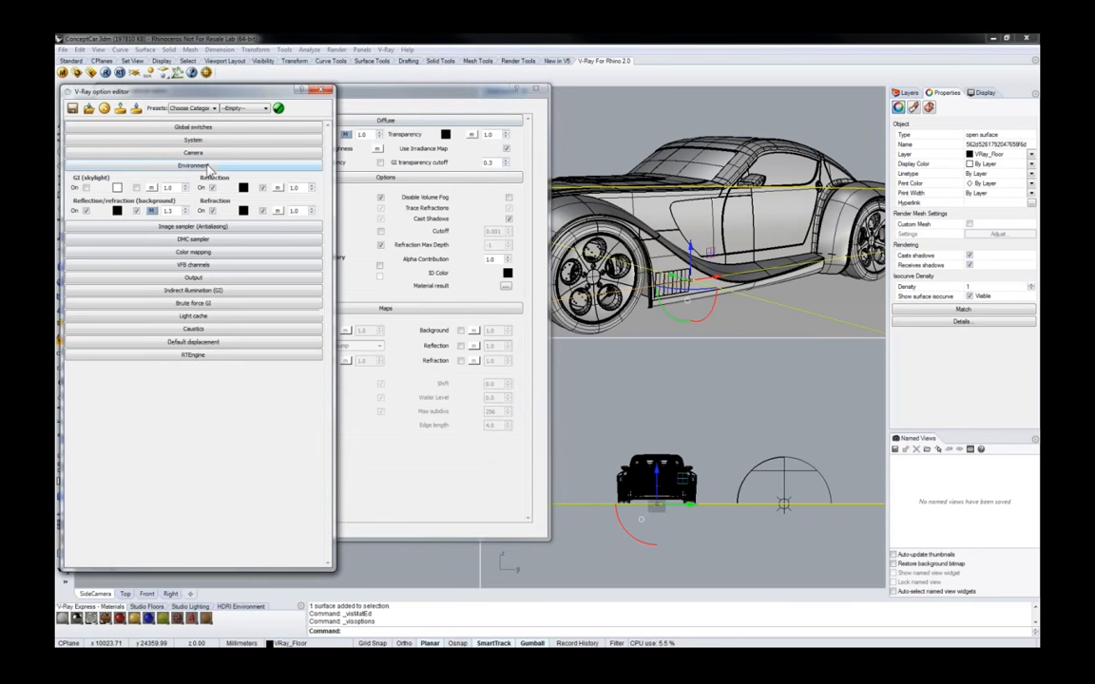
pyautogui.click(151, 211)
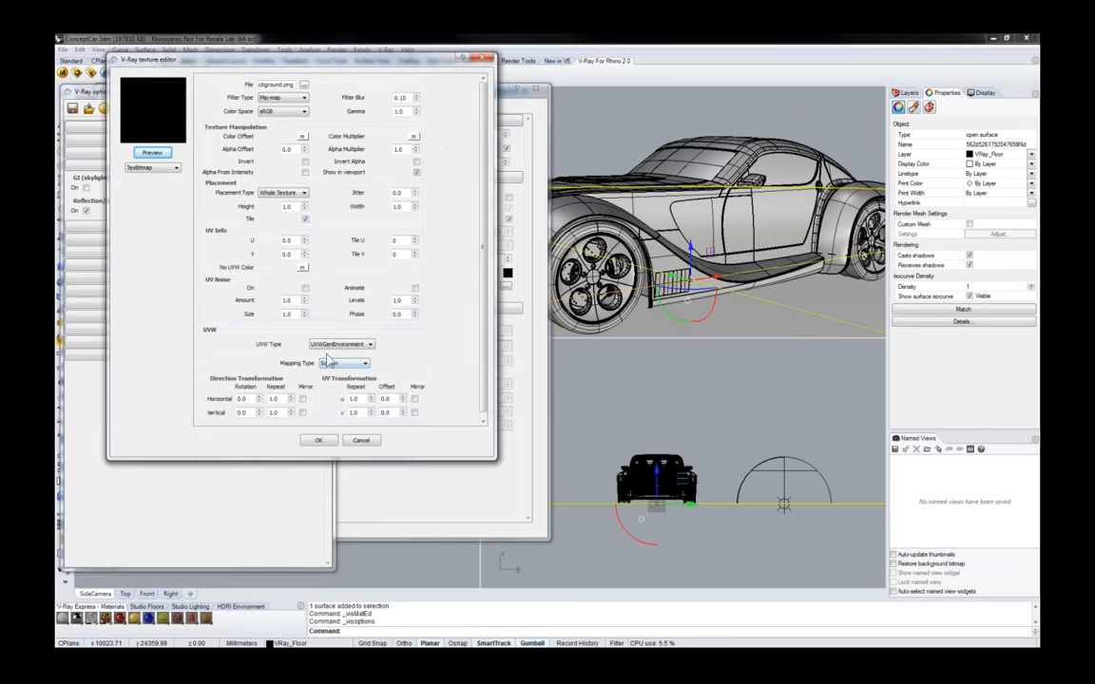
pyautogui.click(338, 345)
pyautogui.click(339, 360)
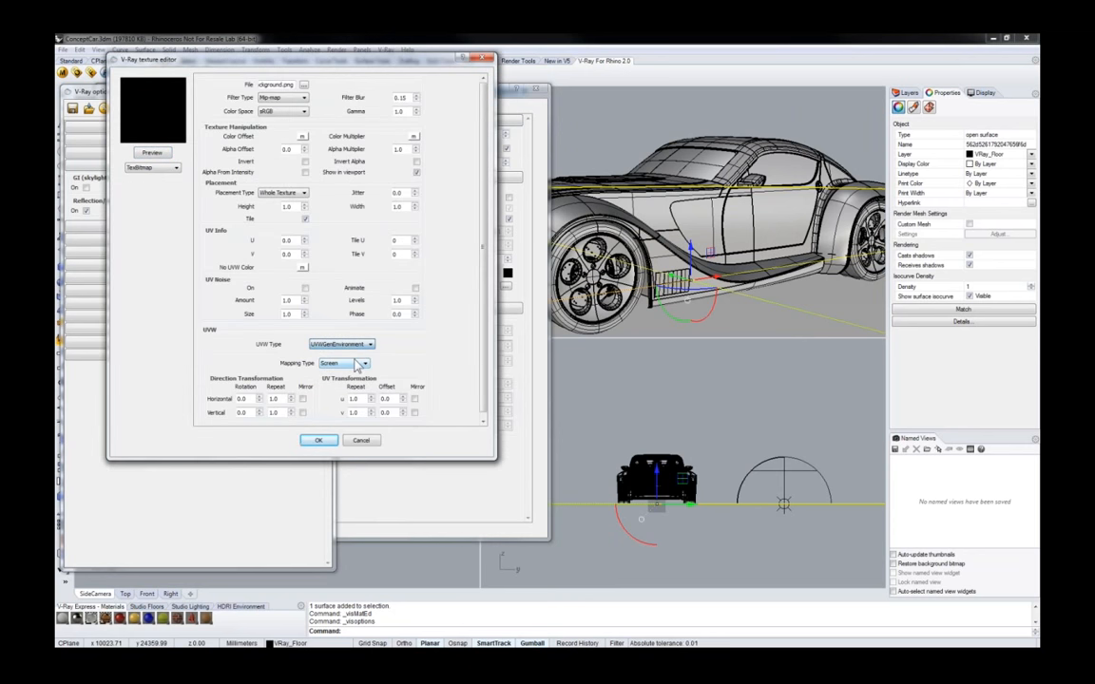
pyautogui.click(361, 363)
pyautogui.click(425, 352)
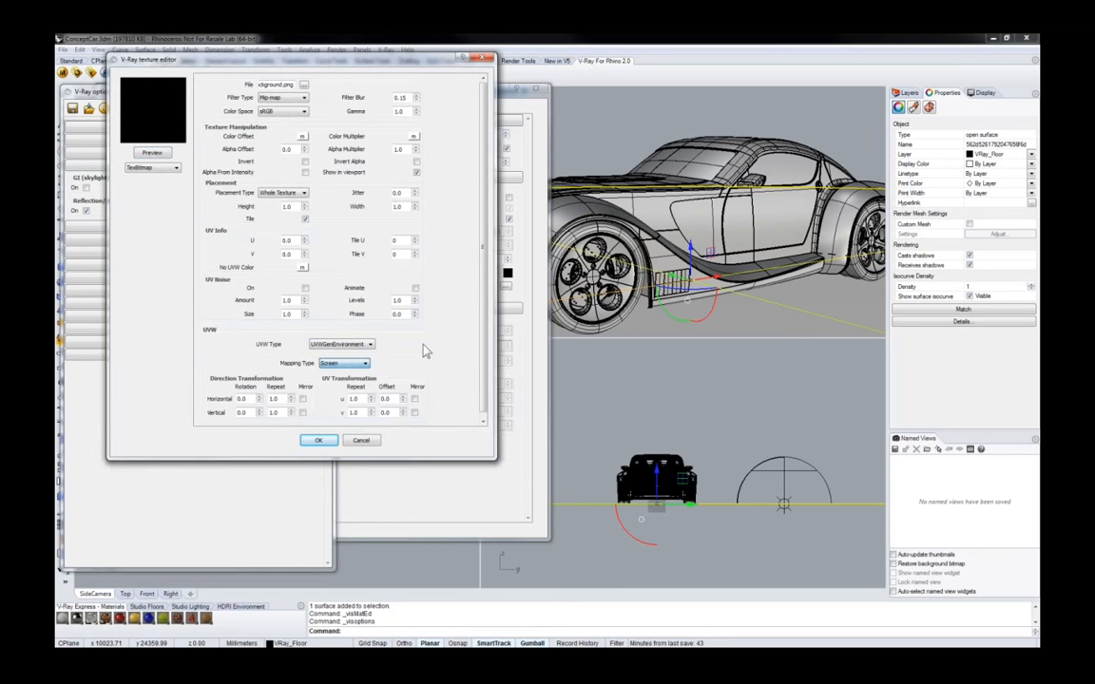
pyautogui.click(361, 441)
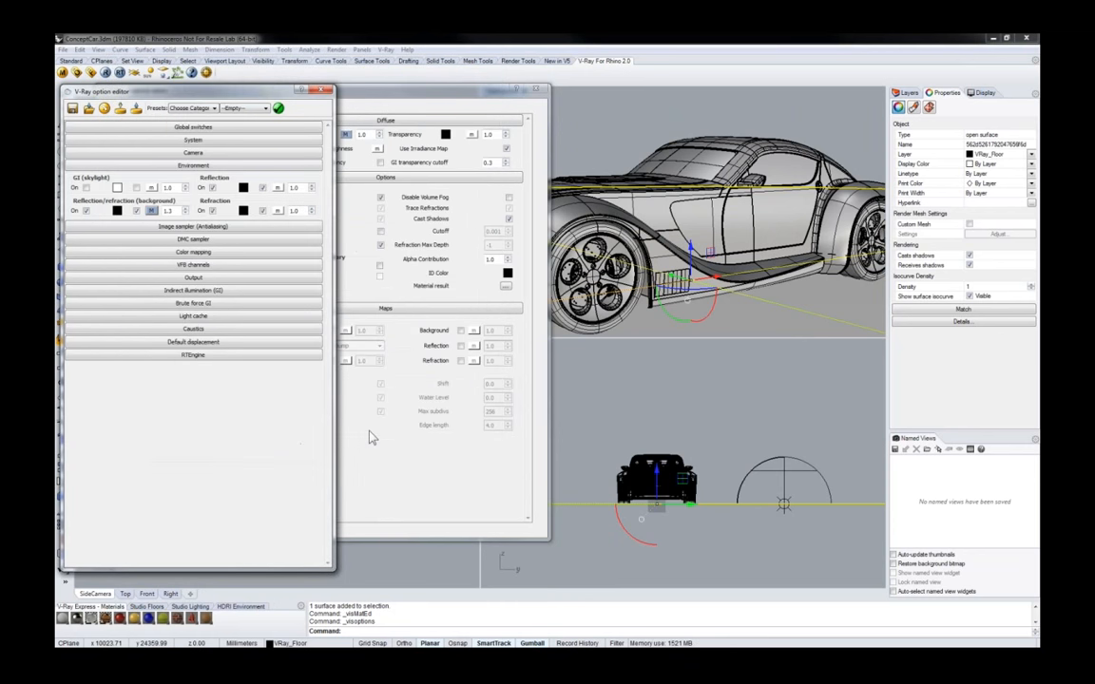
pyautogui.click(326, 93)
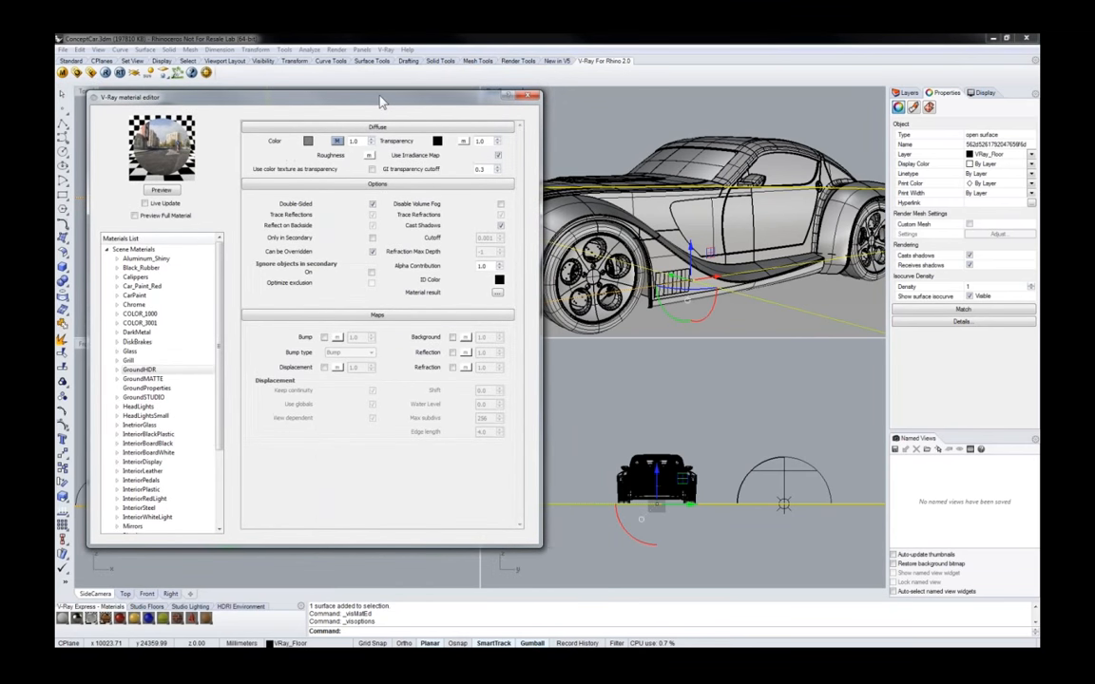
# Apply the GroundHDR material to the selected floor surface and close the material editor
pyautogui.moveTo(692, 250); pyautogui.dragTo(705, 251, button='right')
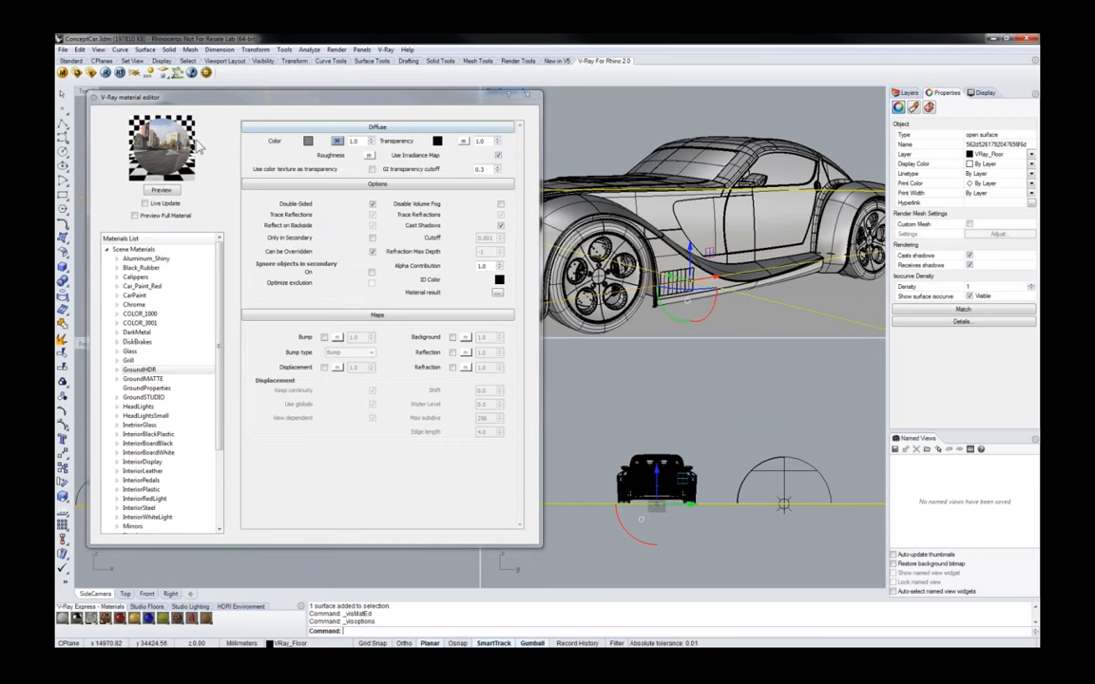
pyautogui.rightClick(164, 371)
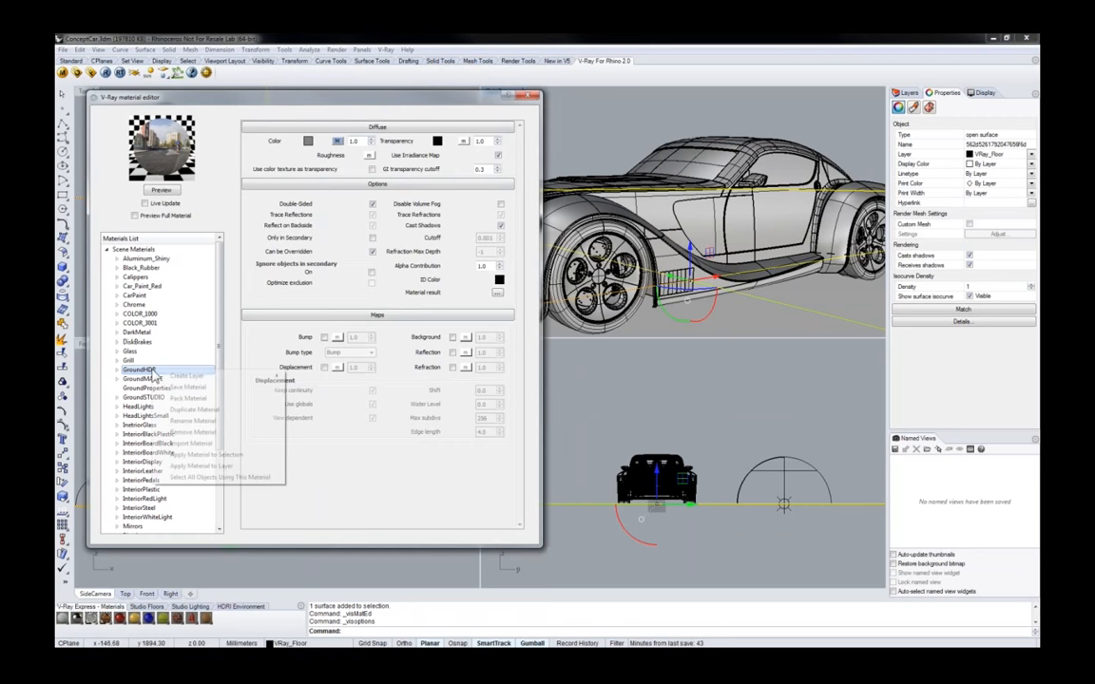
pyautogui.click(202, 454)
pyautogui.click(535, 96)
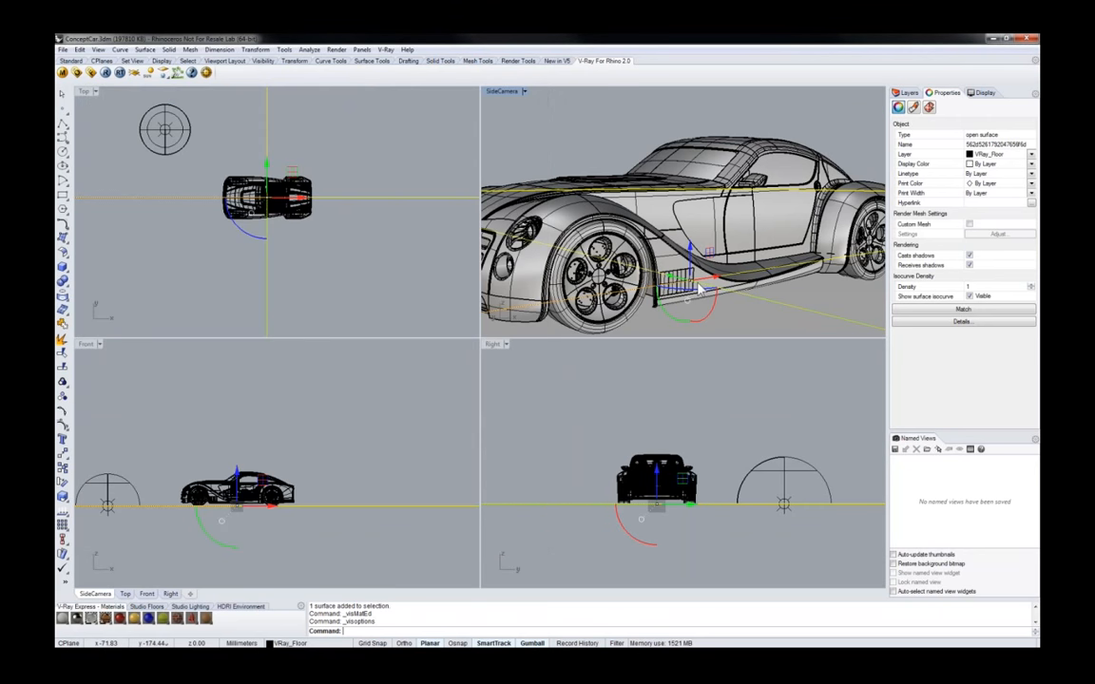
# Render the SideCamera view and turn on mouse tracking so the render follows the pointer
pyautogui.click(549, 202)
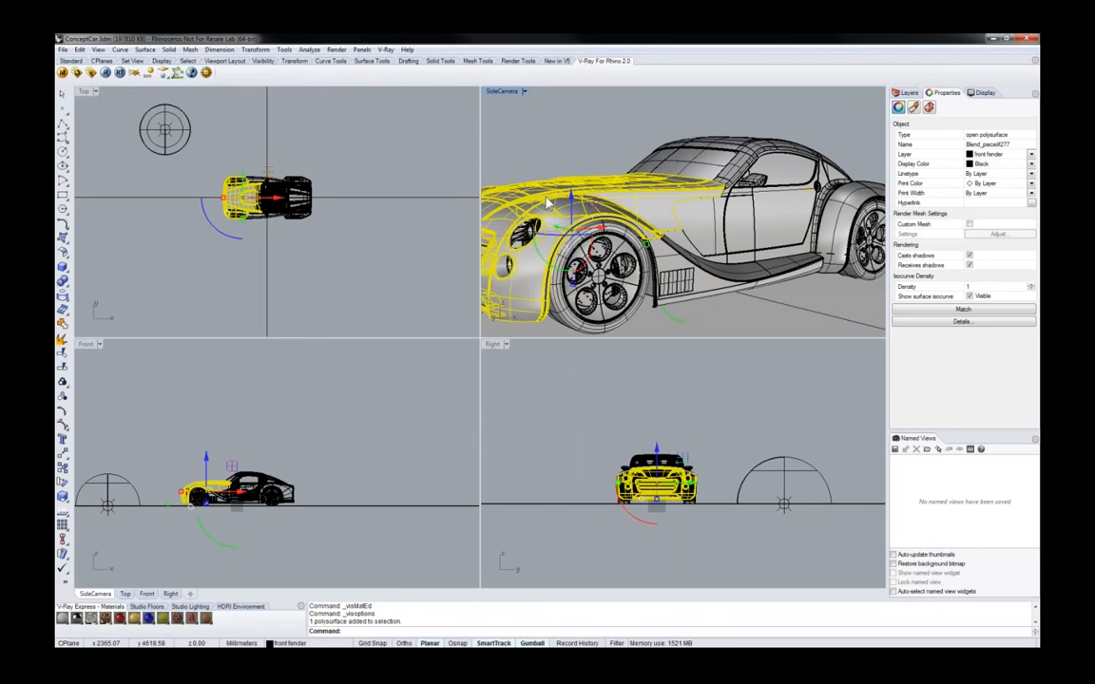
pyautogui.click(105, 73)
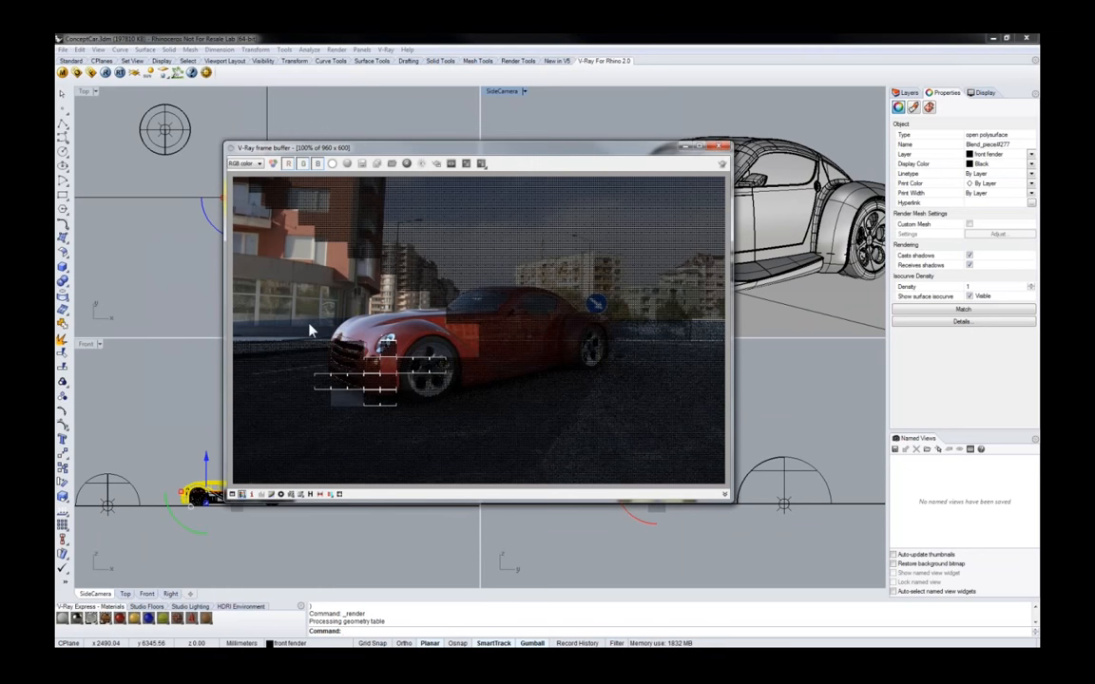
pyautogui.scroll(1, 309, 330)
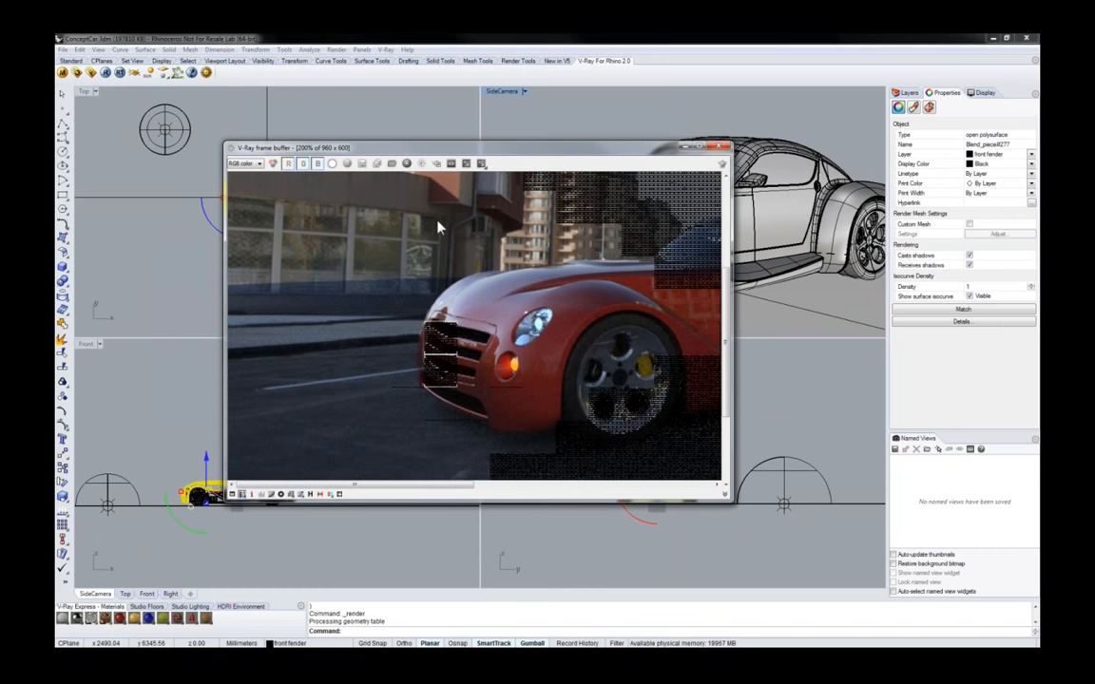
pyautogui.scroll(-1, 439, 242)
pyautogui.click(422, 164)
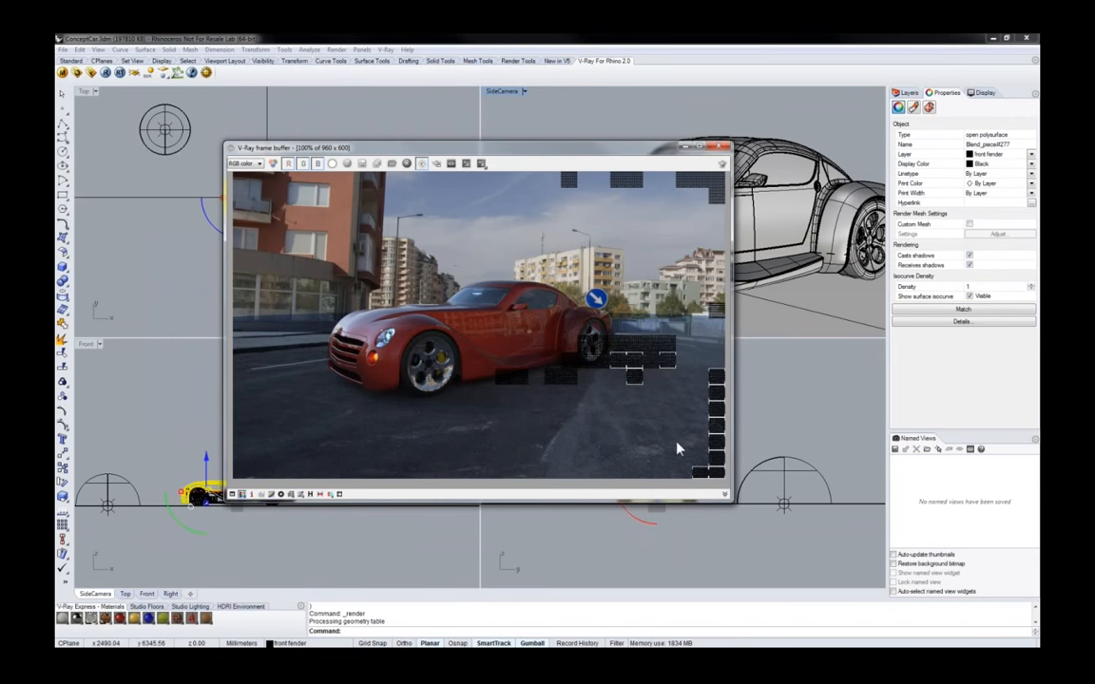
# Select the dome light and open its intensity value for editing in the light properties
pyautogui.click(175, 136)
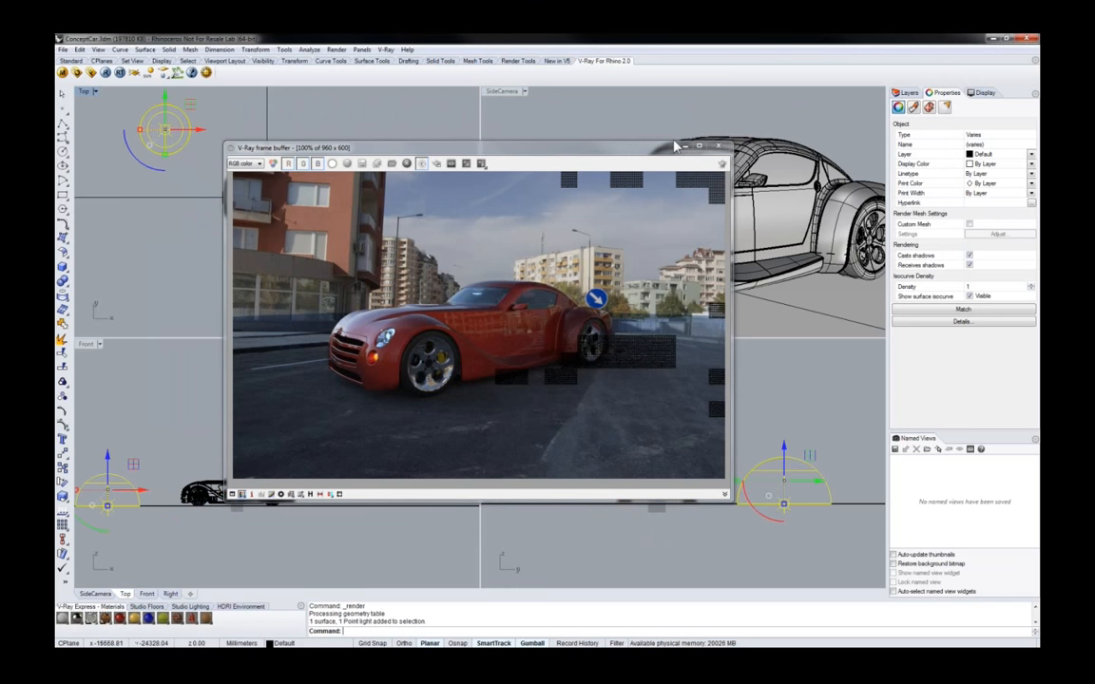
pyautogui.click(944, 107)
pyautogui.click(984, 153)
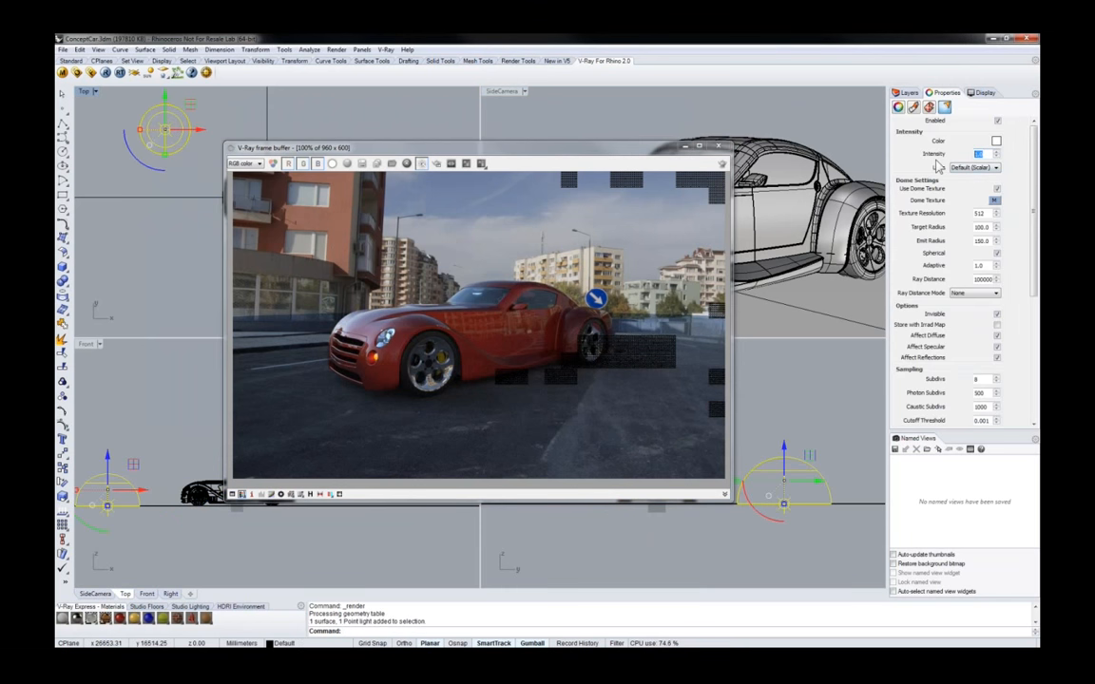
pyautogui.click(645, 141)
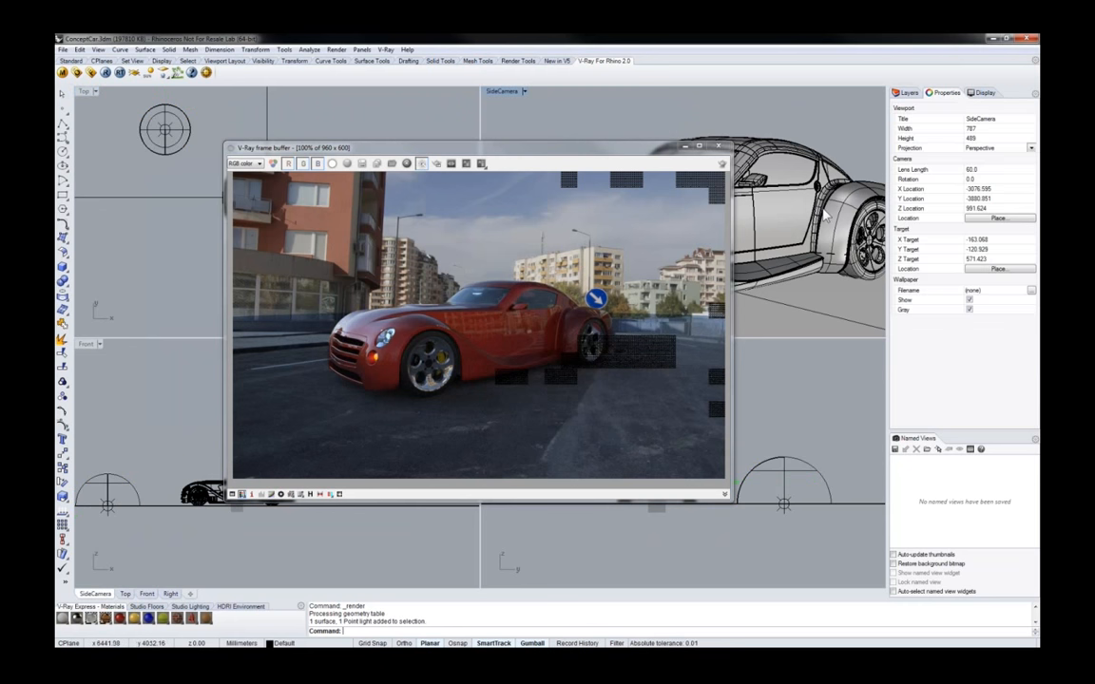
# Set the physical camera's override focal length to 35 and slightly reframe the car in the SideCamera view
pyautogui.click(63, 74)
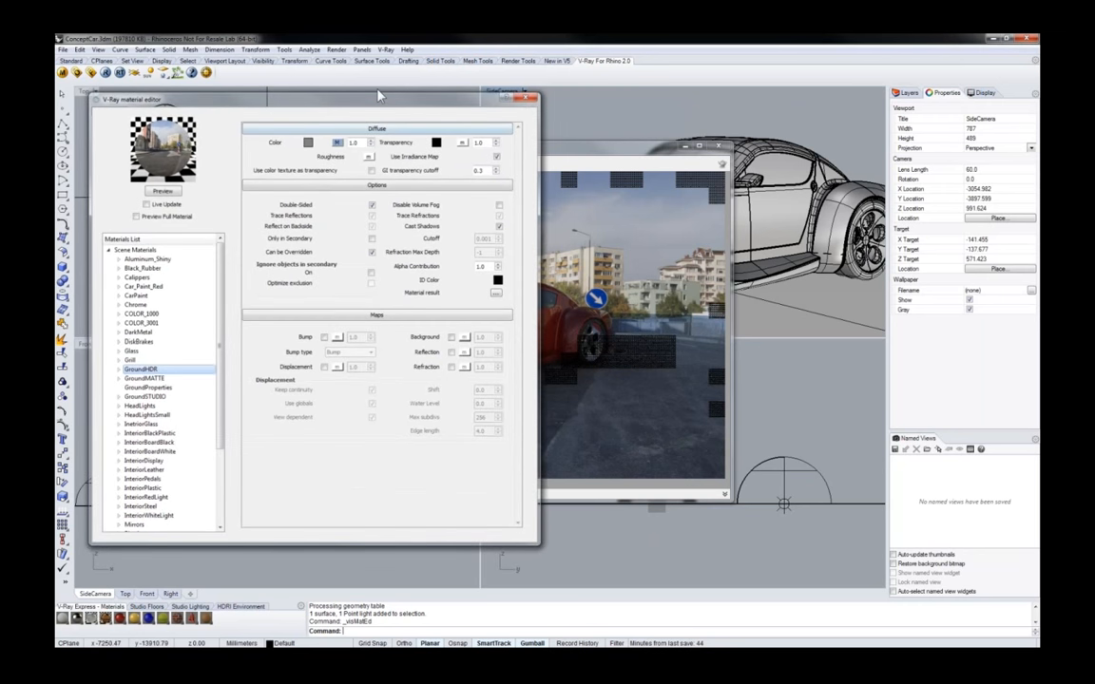
pyautogui.click(77, 72)
pyautogui.click(169, 165)
pyautogui.click(180, 153)
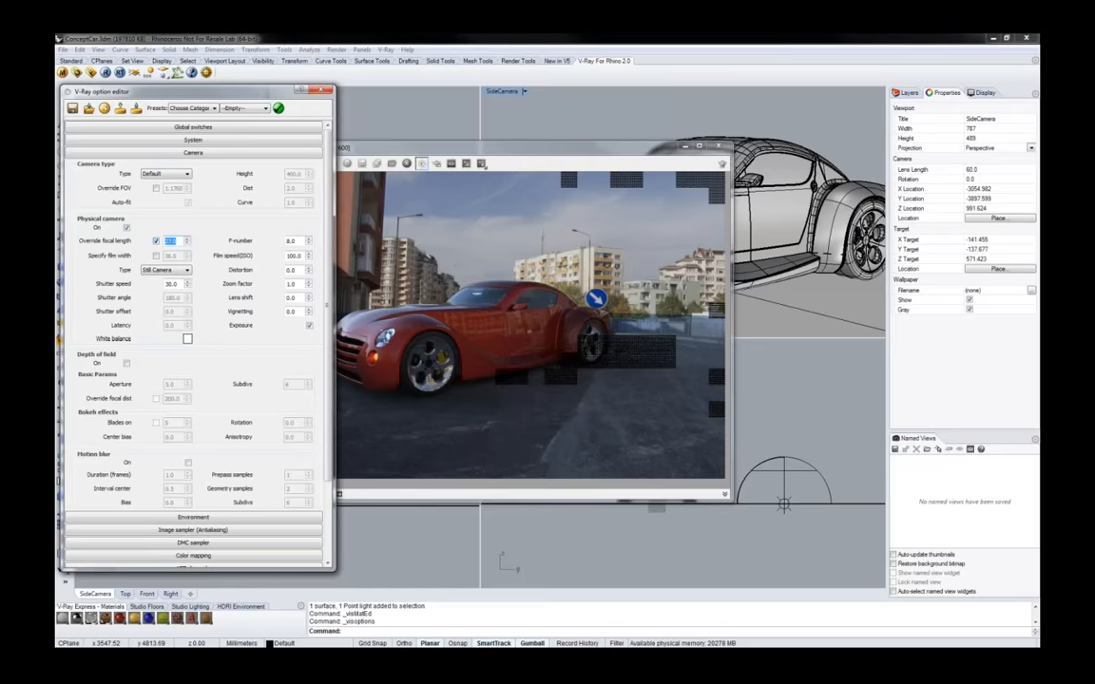
pyautogui.click(324, 90)
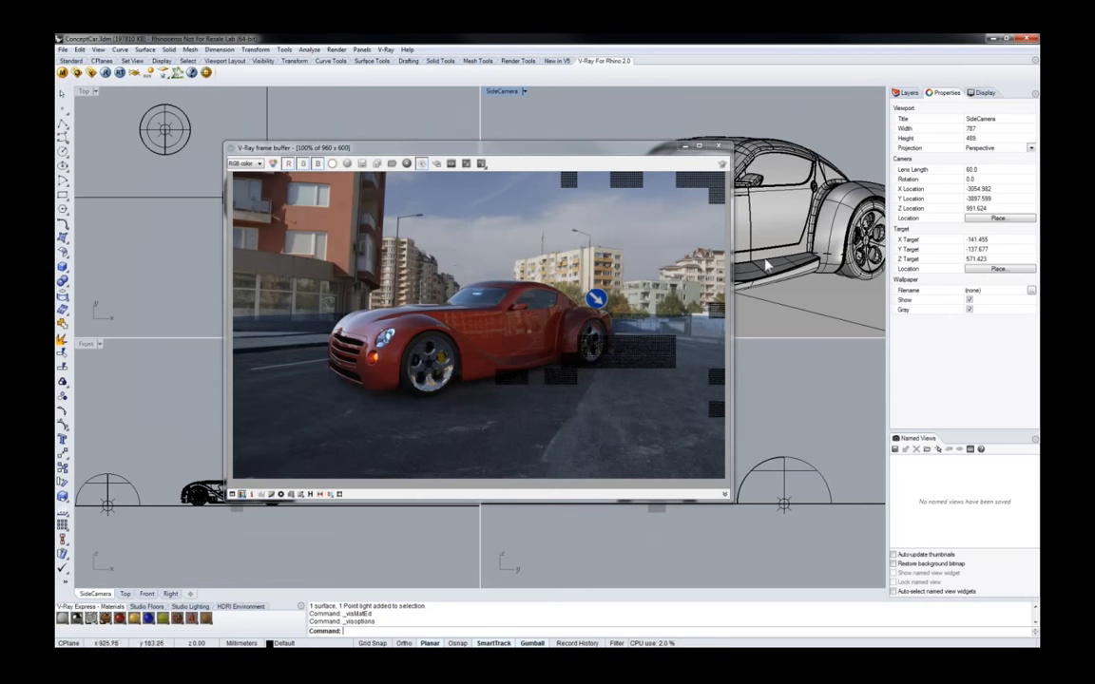
pyautogui.keyDown('shift'); pyautogui.moveTo(812, 218); pyautogui.dragTo(802, 219, button='right'); pyautogui.keyUp('shift')
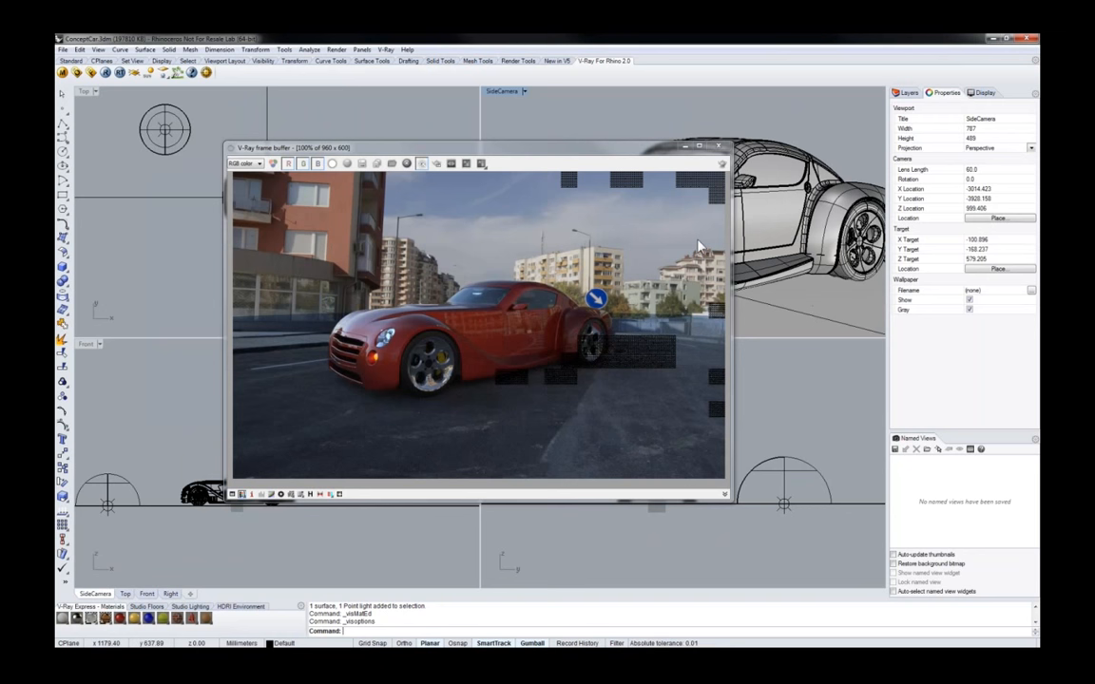
# Examine the alpha channel of the rendered image, then return the frame buffer to RGB color
pyautogui.click(245, 164)
pyautogui.click(242, 180)
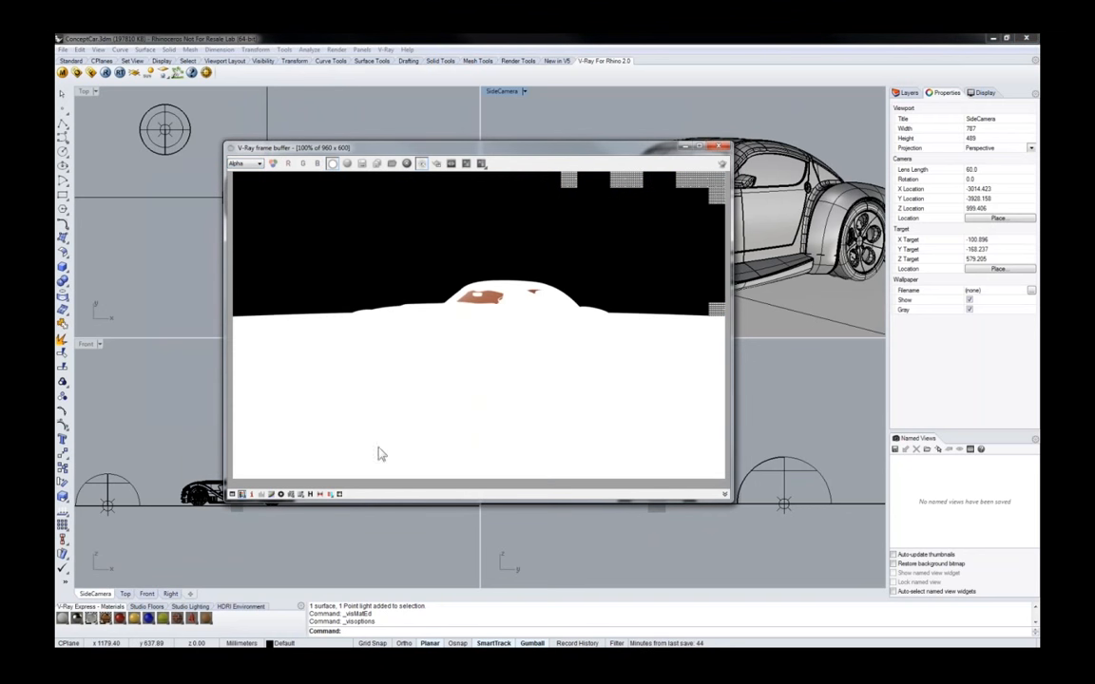
pyautogui.click(245, 164)
pyautogui.click(244, 172)
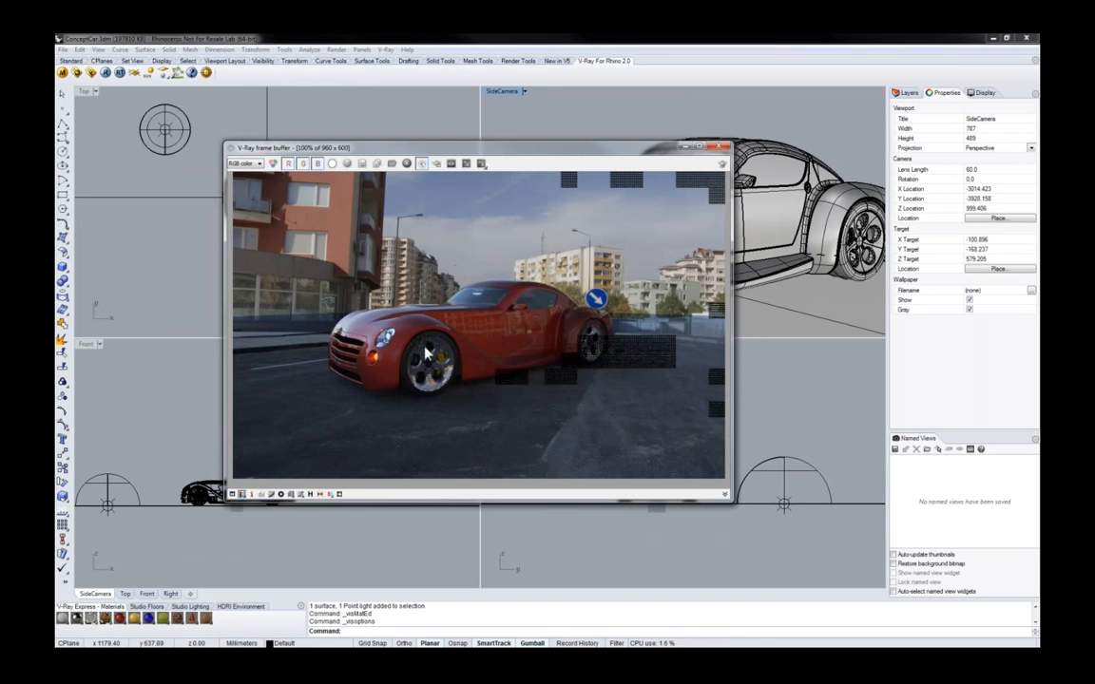
pyautogui.moveTo(519, 155); pyautogui.dragTo(438, 143)
# Select the floor surface and create a new scene material with surface and matte properties, naming it Properties
pyautogui.click(782, 314)
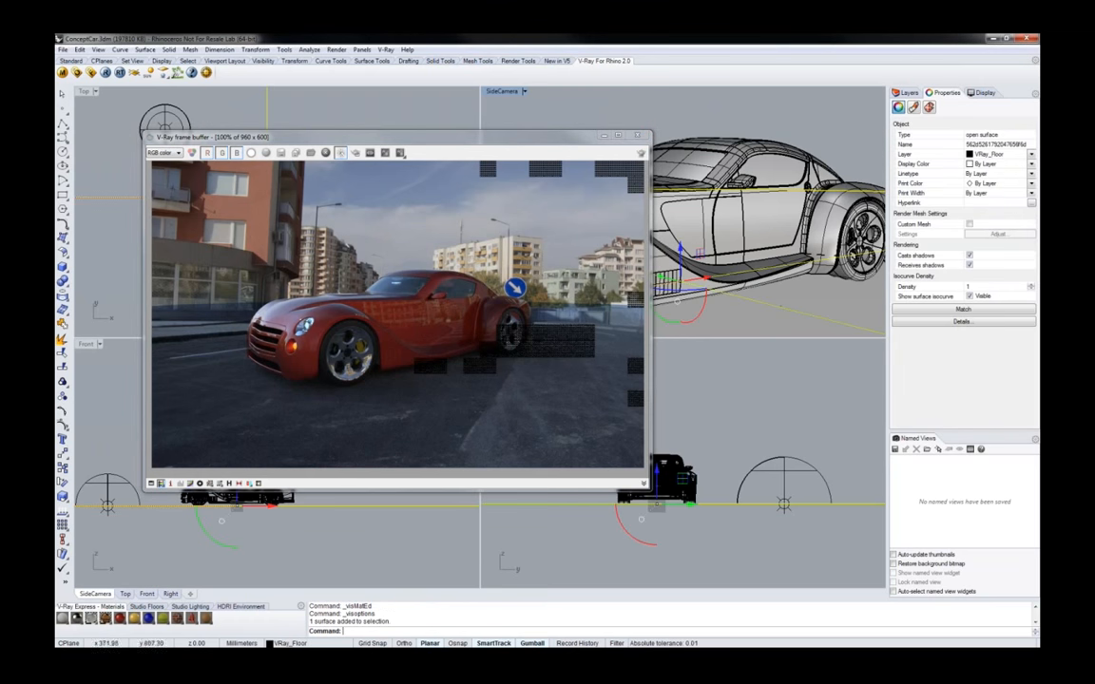
pyautogui.click(62, 73)
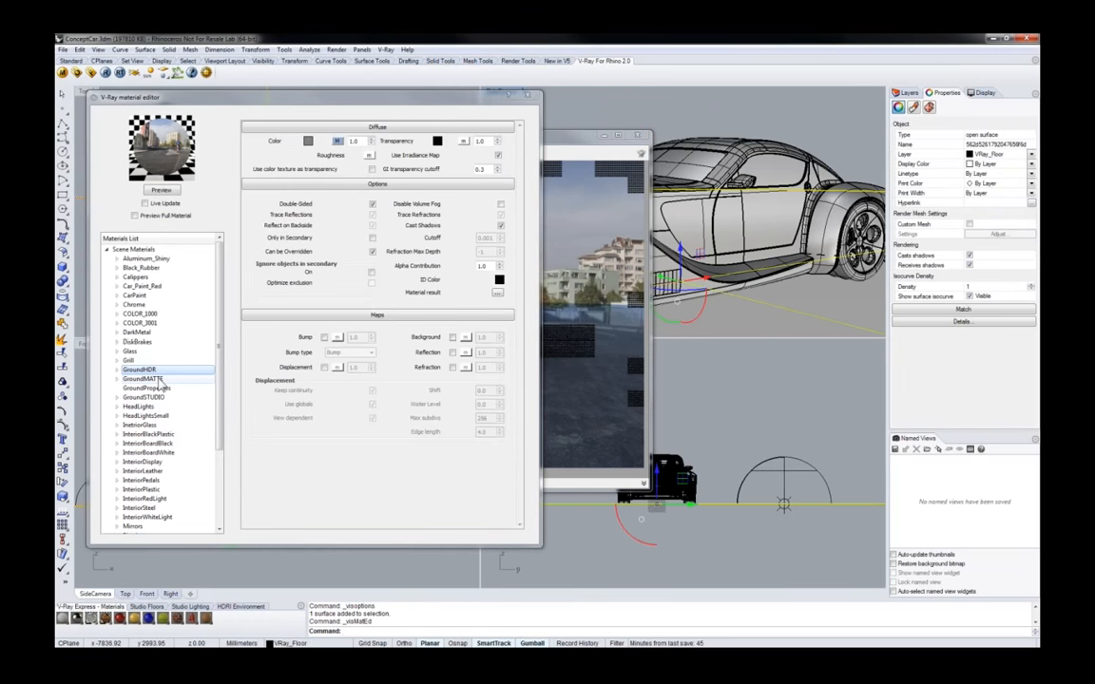
pyautogui.rightClick(162, 251)
pyautogui.moveTo(185, 254)
pyautogui.click(275, 343)
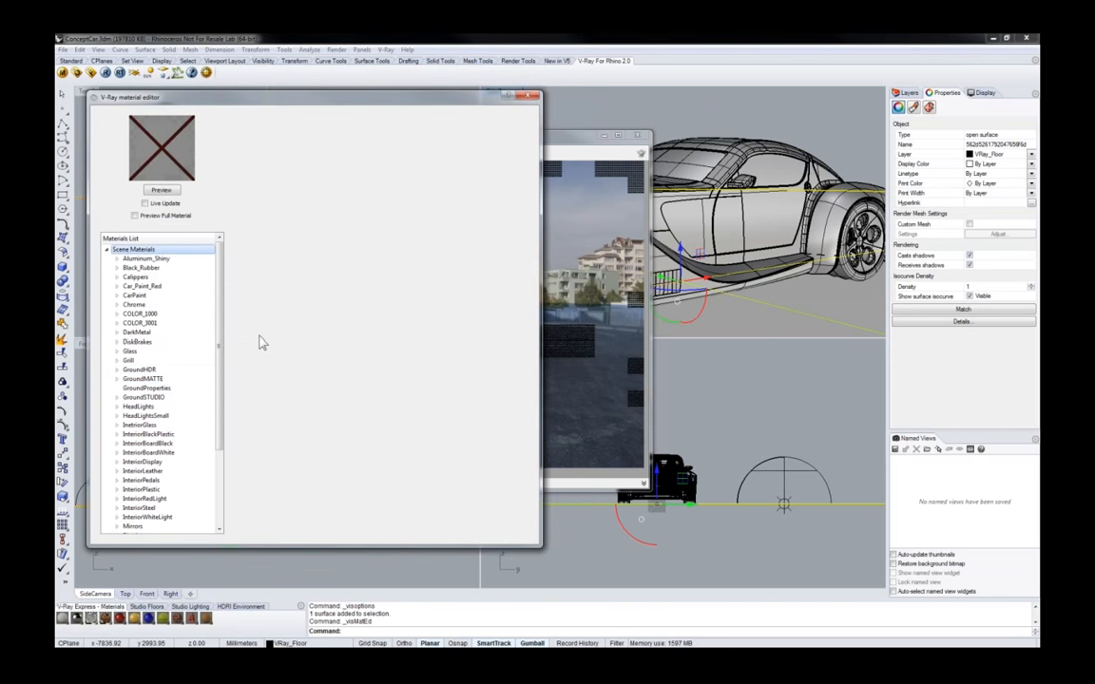
pyautogui.doubleClick(159, 343)
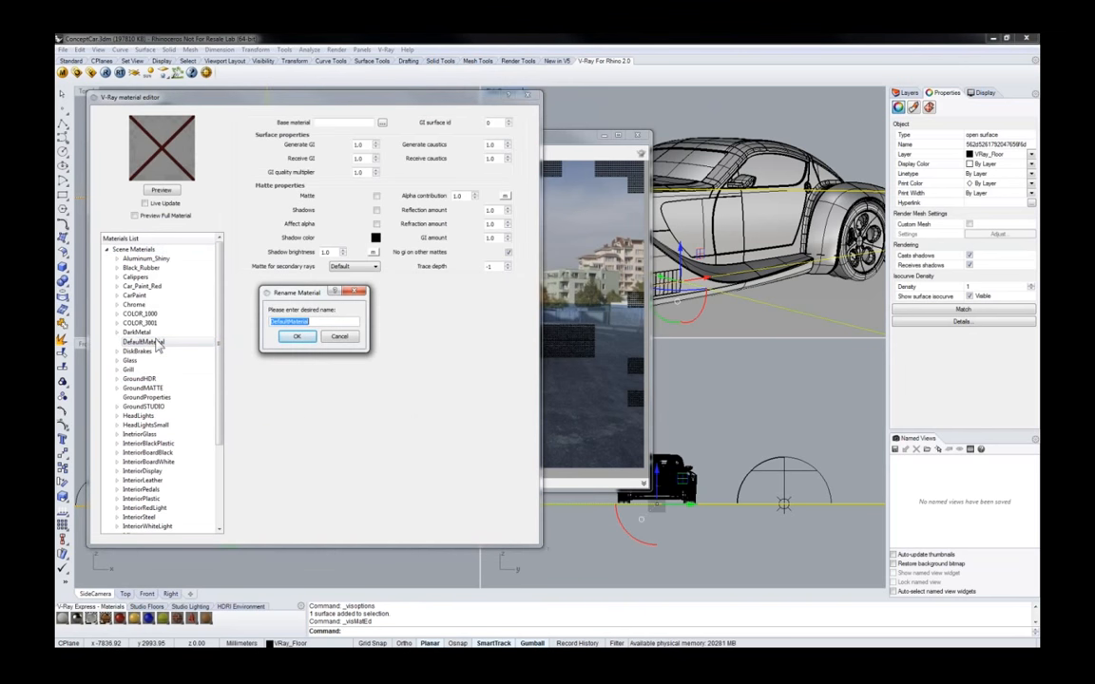
pyautogui.write('Properties')
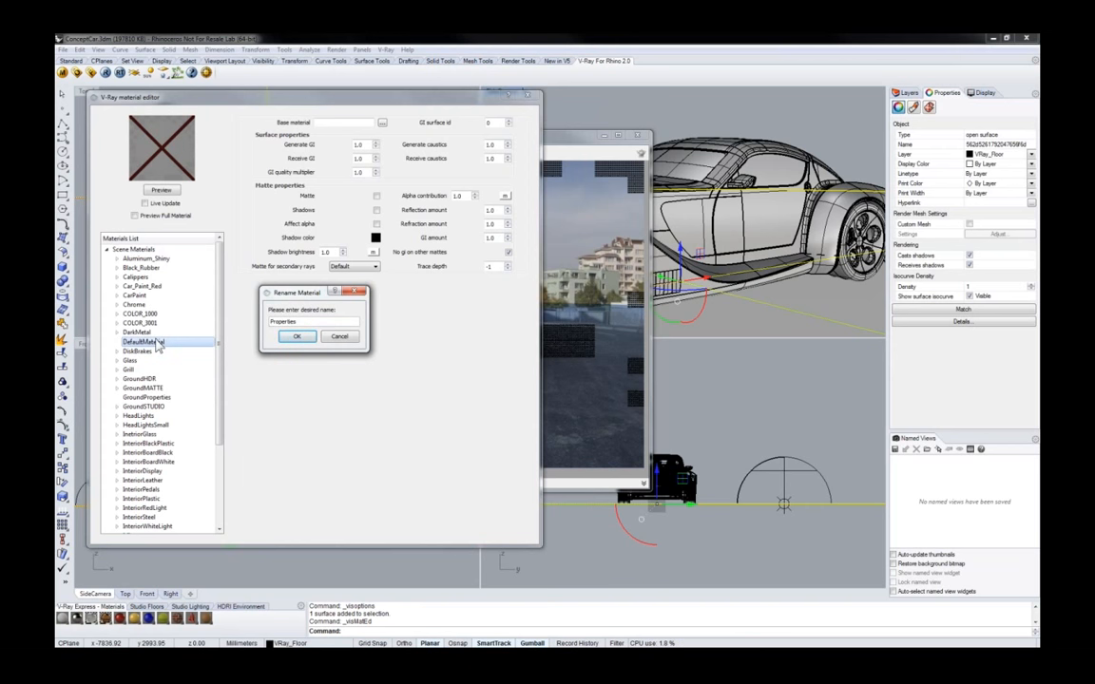
pyautogui.press('Return')
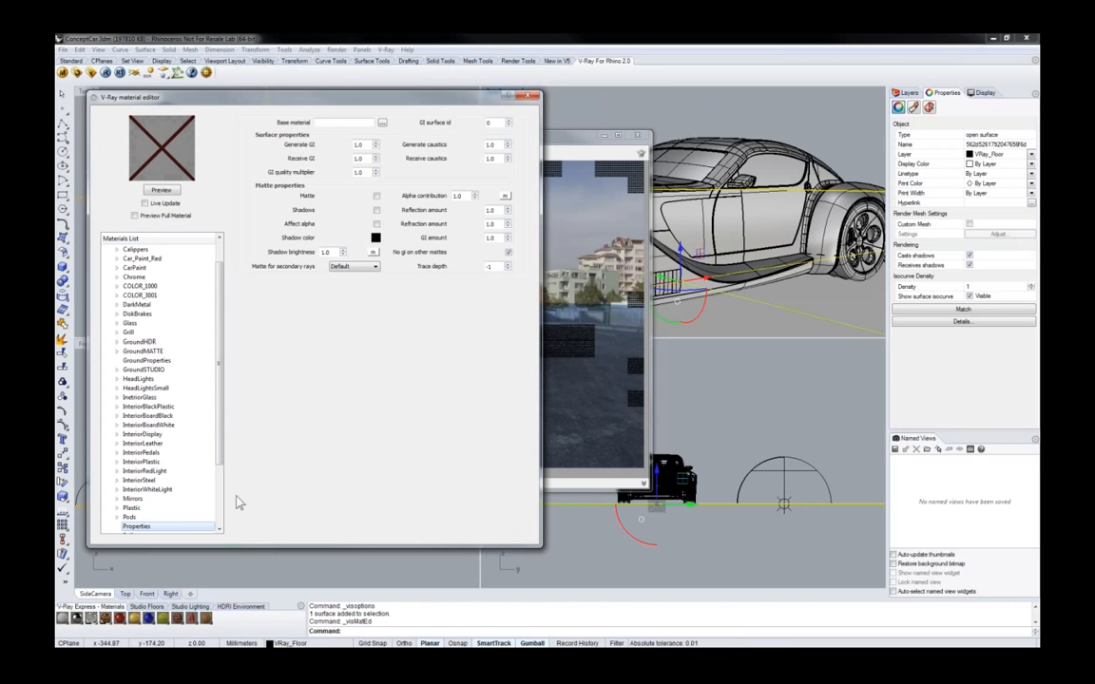
# Apply the Properties material to the selected floor surface and set GroundHDR as its base material
pyautogui.rightClick(143, 528)
pyautogui.click(224, 603)
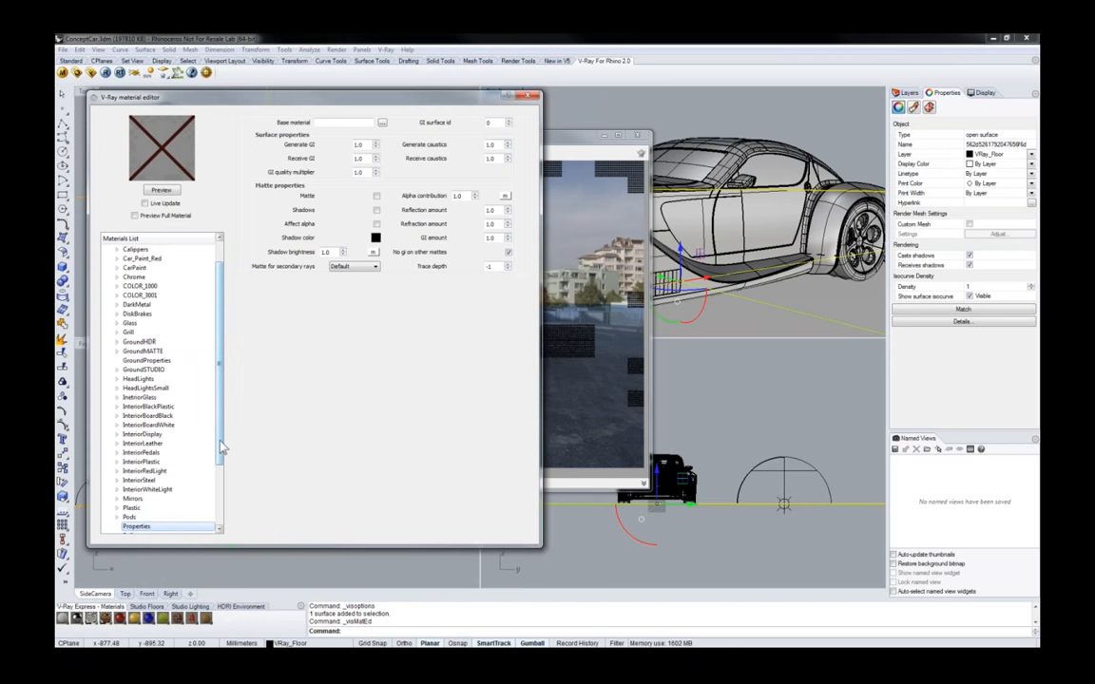
pyautogui.scroll(-1, 219, 455)
pyautogui.scroll(1, 218, 454)
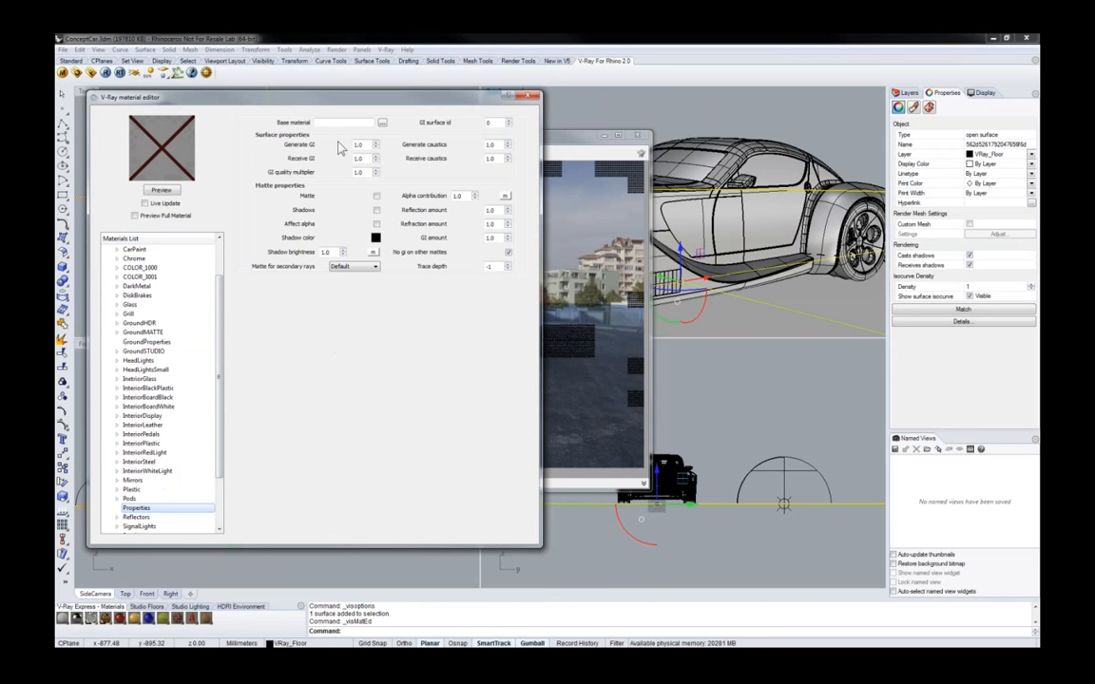
pyautogui.click(383, 126)
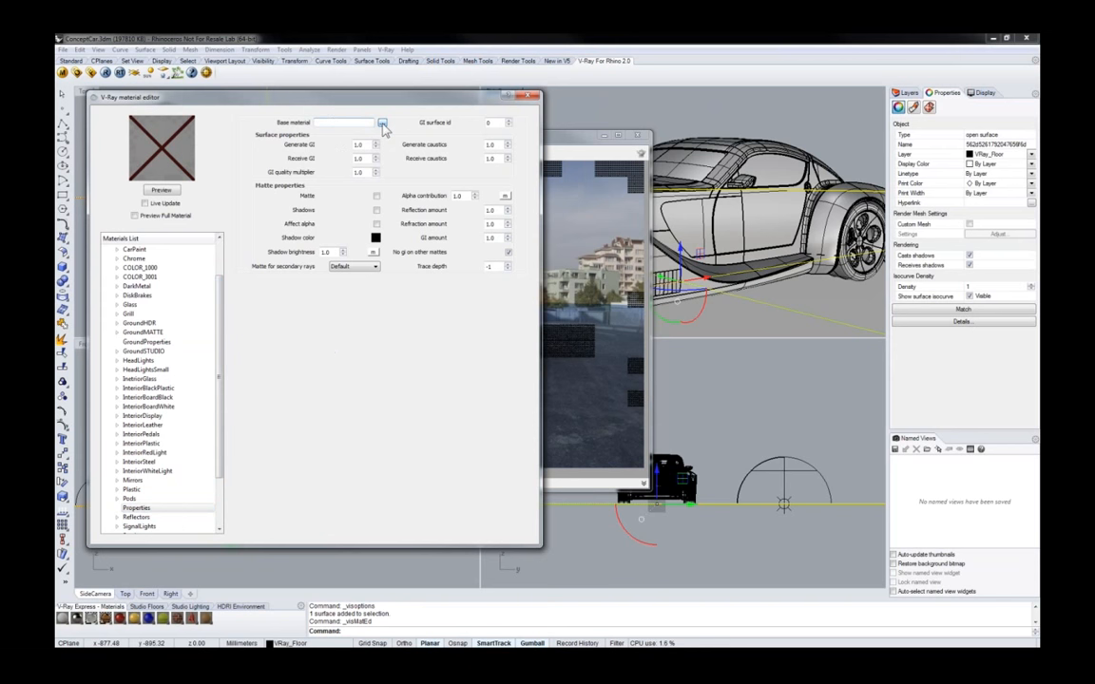
pyautogui.click(328, 323)
pyautogui.scroll(-4, 323, 363)
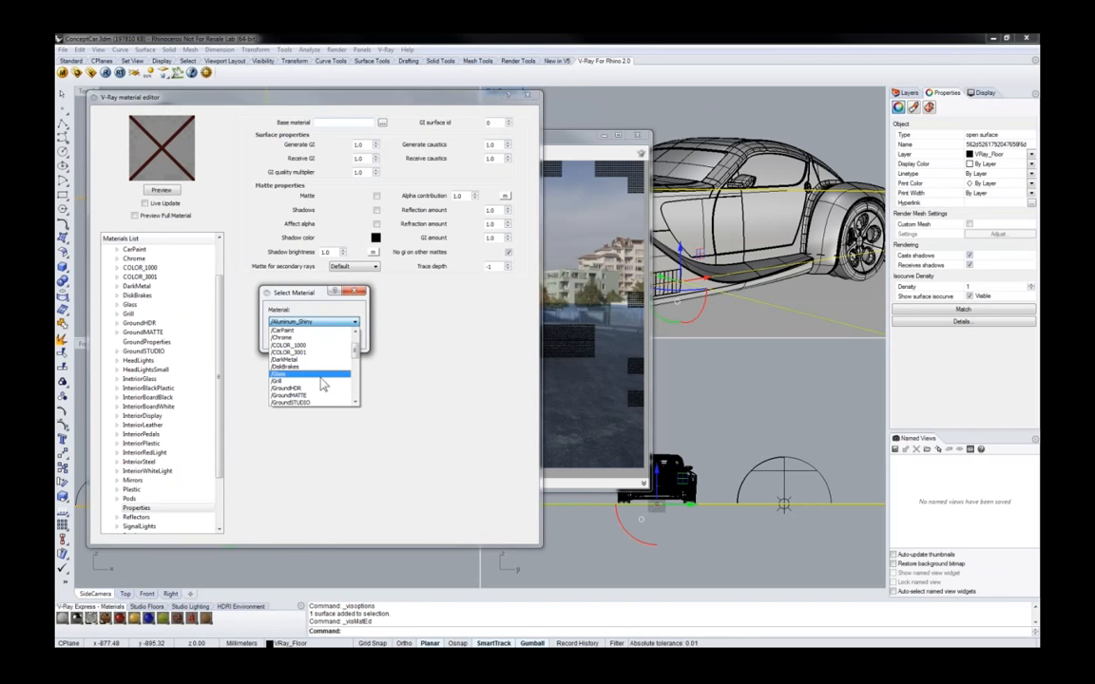
pyautogui.click(289, 340)
pyautogui.click(298, 340)
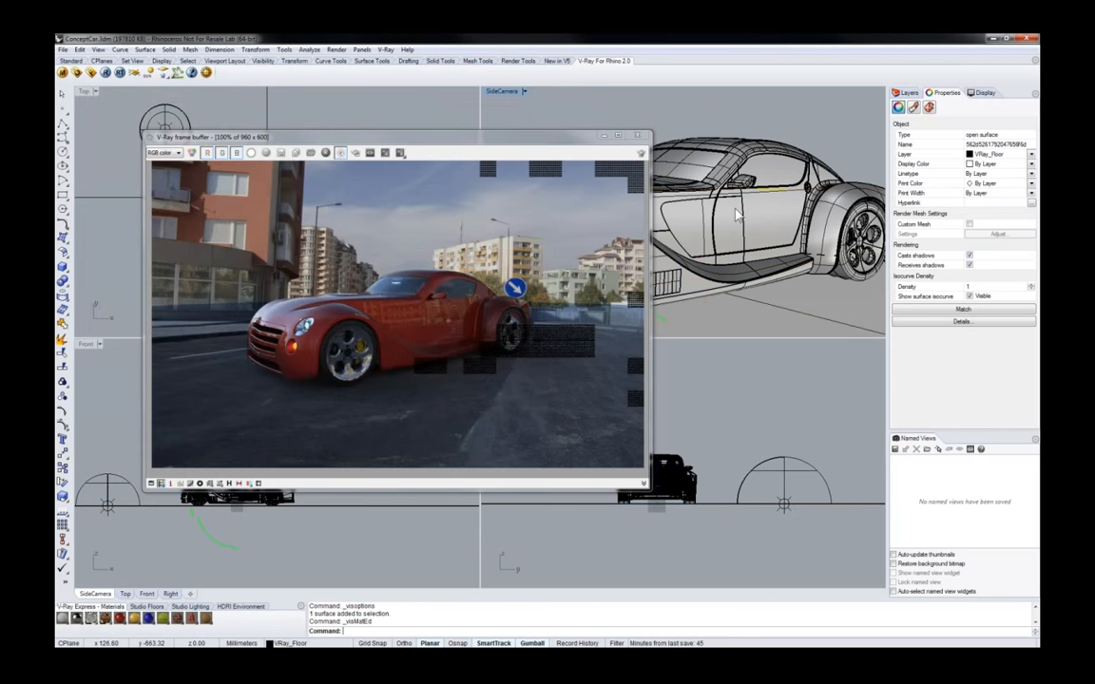
# Select the door polysurface and render the SideCamera view again
pyautogui.click(765, 229)
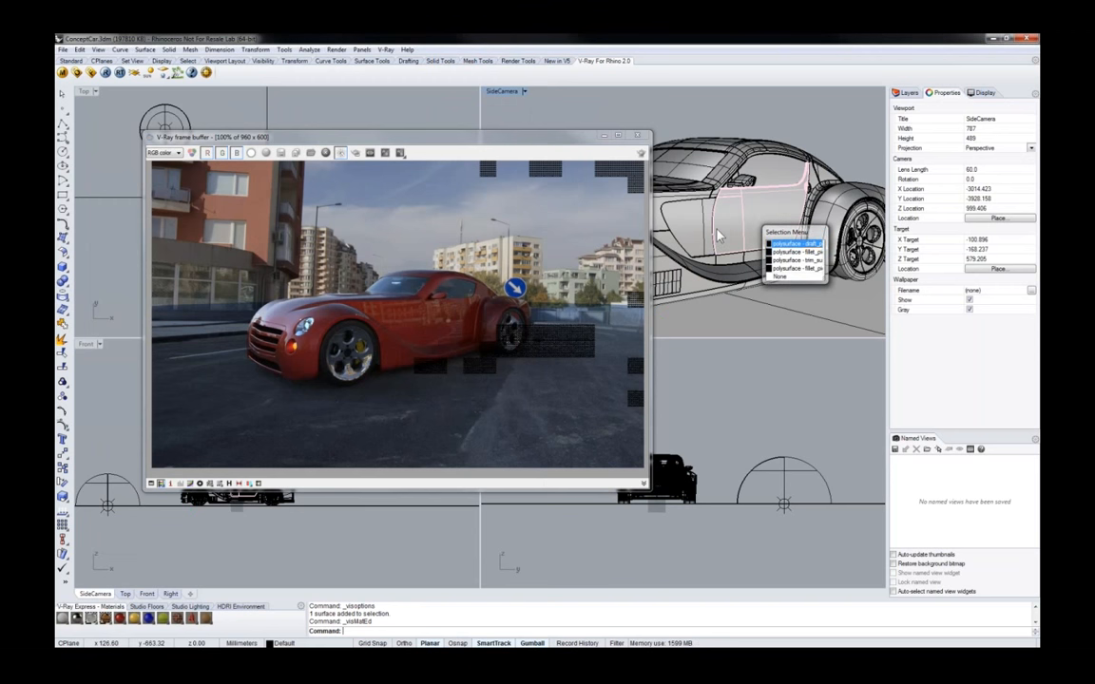
pyautogui.click(794, 243)
pyautogui.click(105, 73)
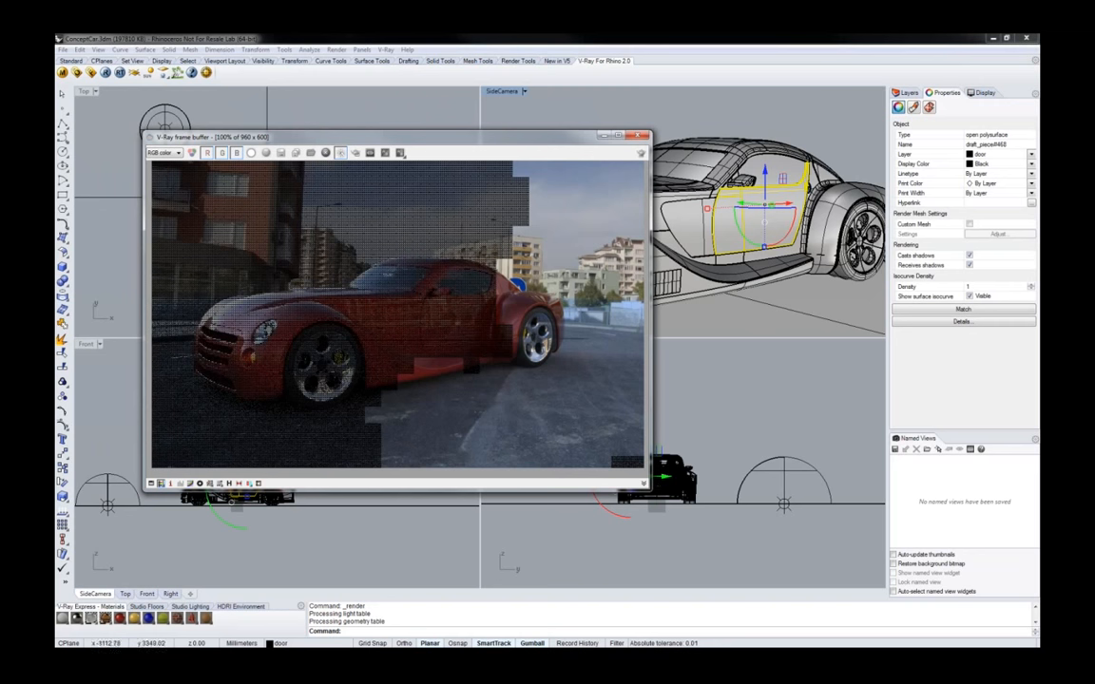
# Enable Matte, Shadows and Affect alpha on the Properties material and set its alpha contribution to -1
pyautogui.click(64, 72)
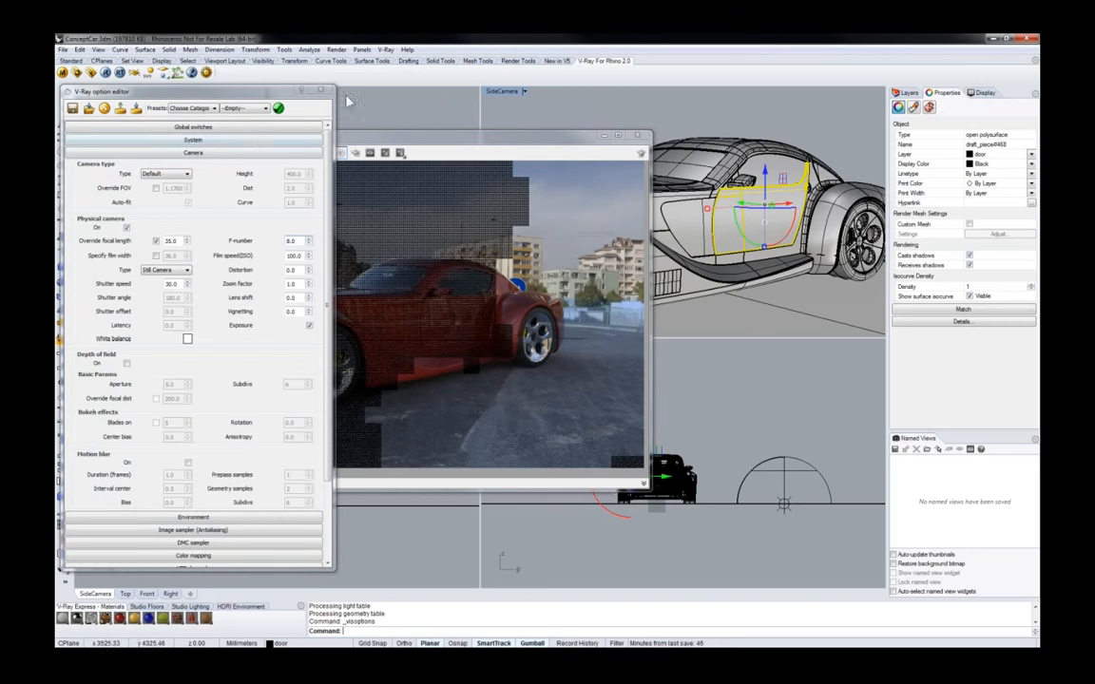
pyautogui.click(64, 73)
pyautogui.click(76, 72)
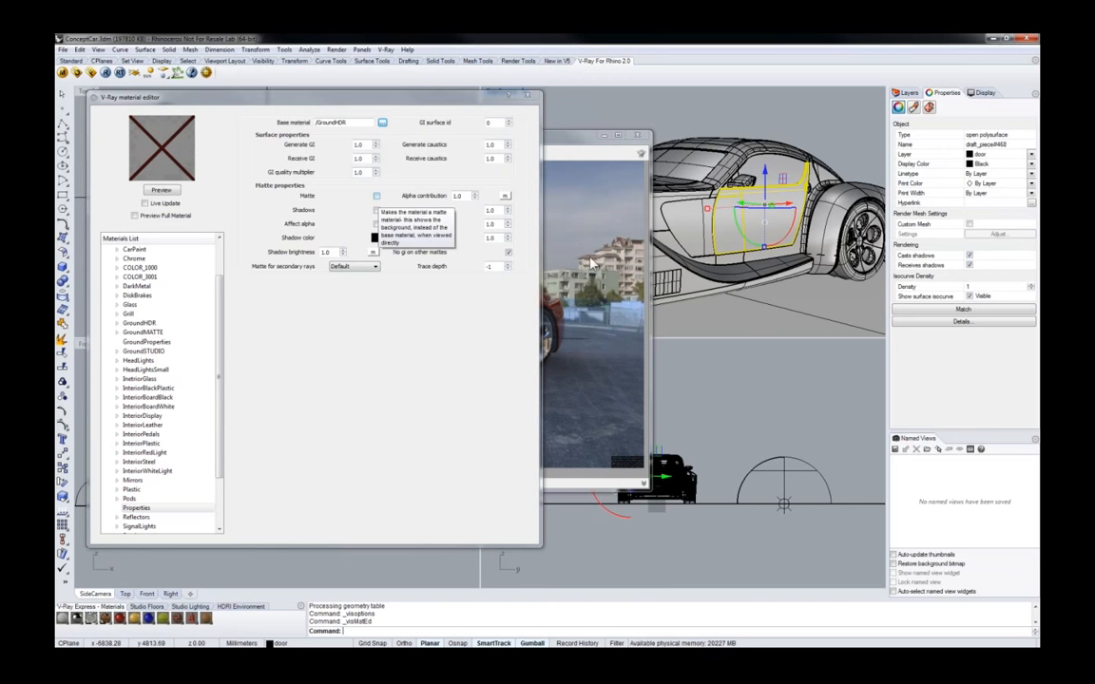
pyautogui.click(376, 196)
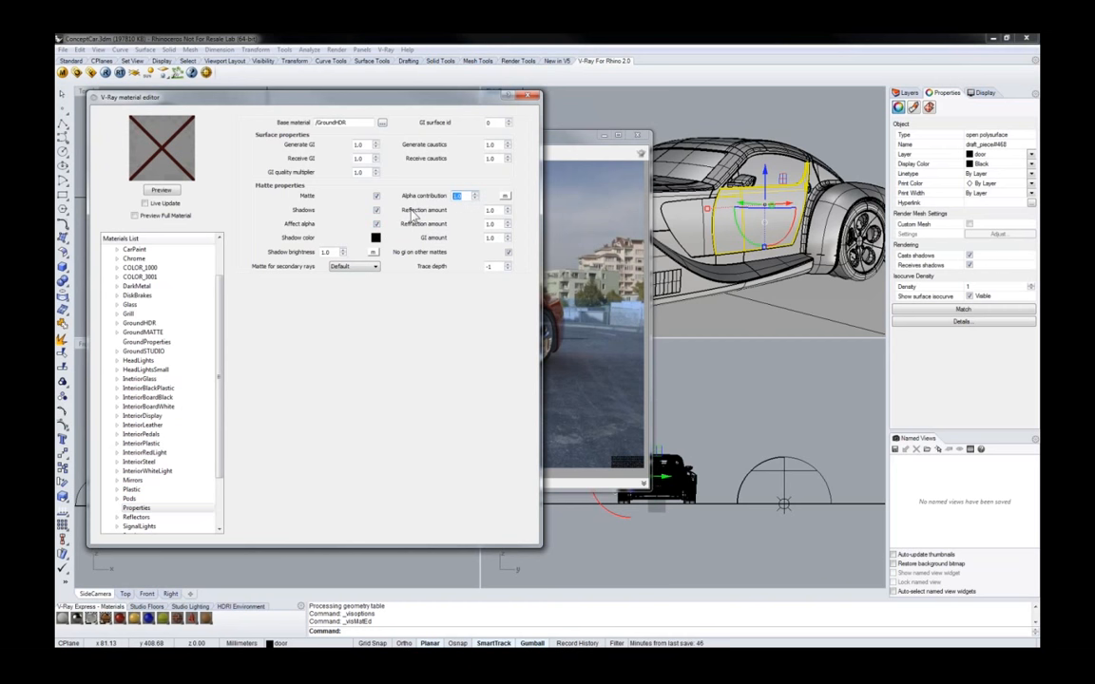
pyautogui.write('-1')
pyautogui.click(533, 97)
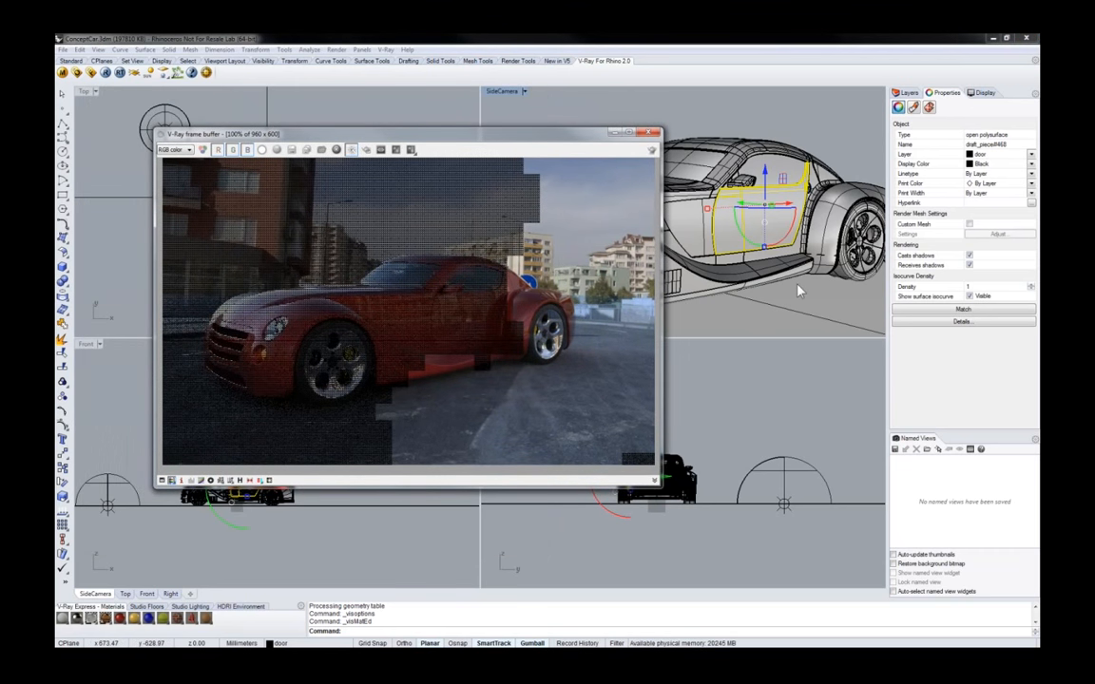
# Select the floor surface, render the SideCamera view and inspect the alpha channel before returning to RGB color
pyautogui.click(723, 270)
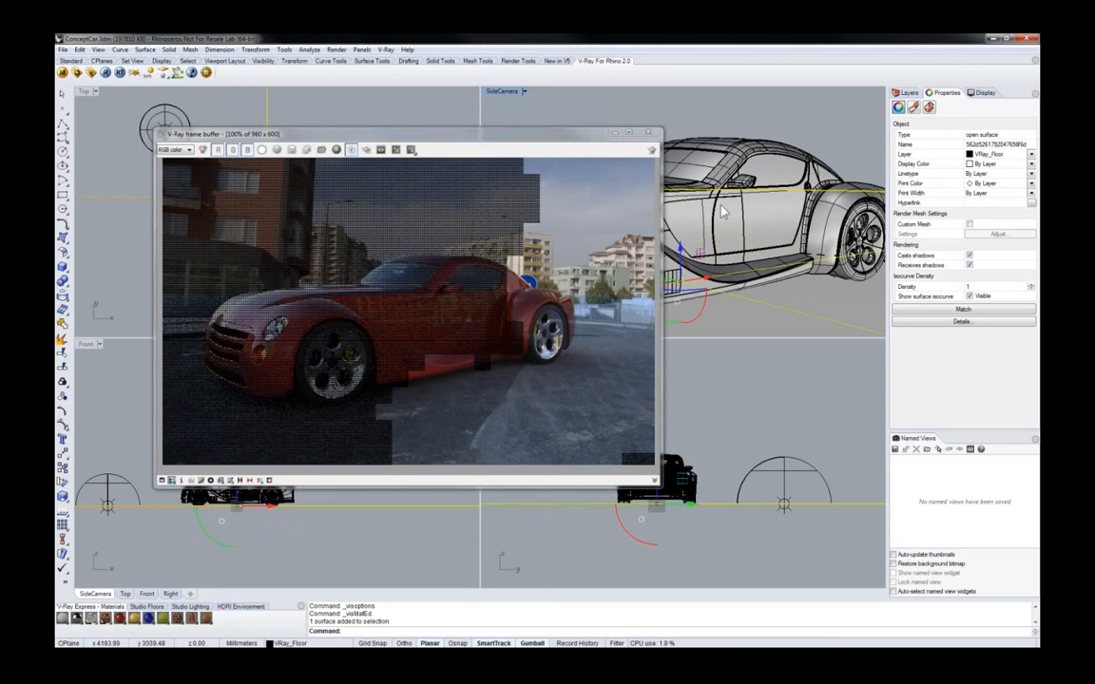
pyautogui.click(105, 72)
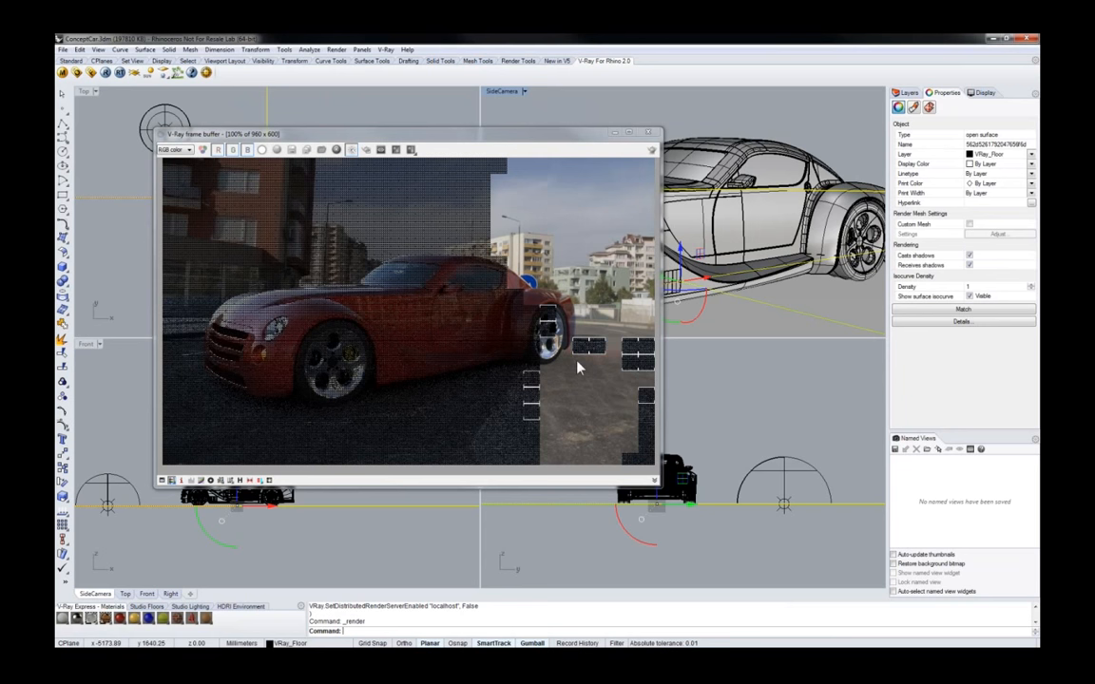
pyautogui.click(179, 151)
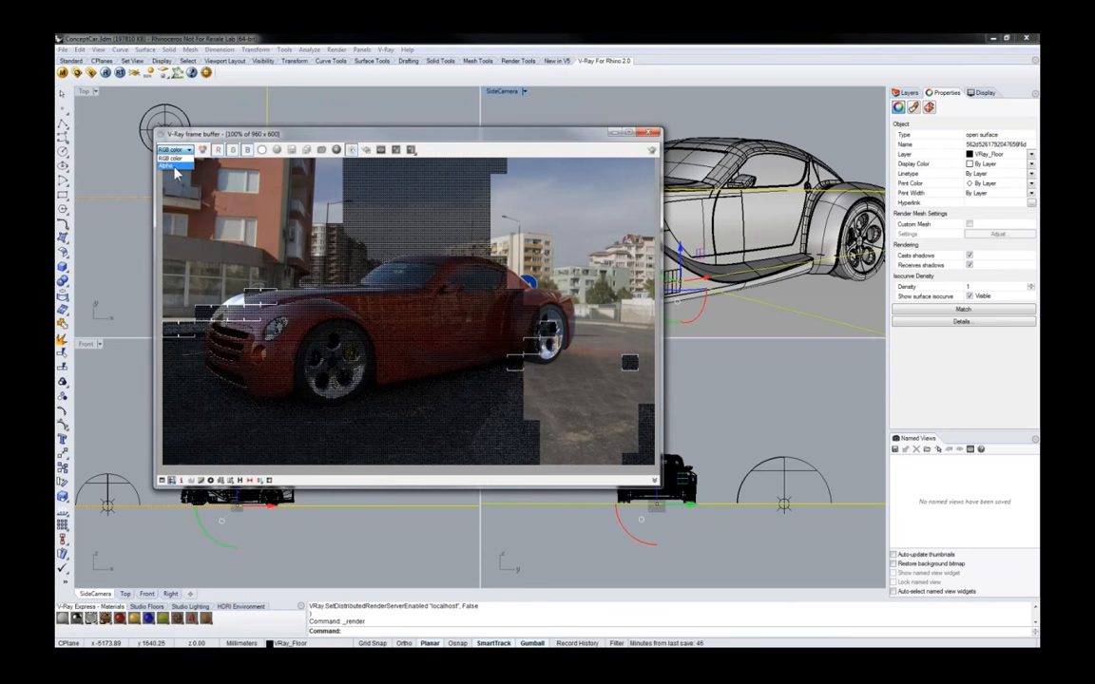
pyautogui.click(175, 167)
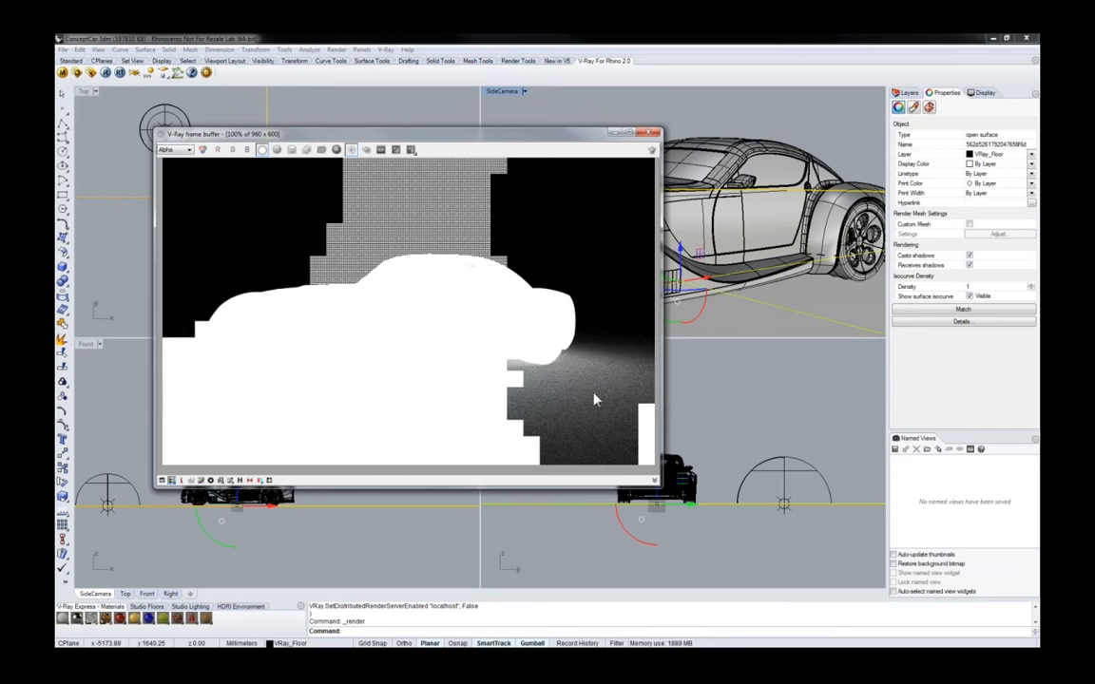
pyautogui.scroll(1, 593, 395)
pyautogui.scroll(-1, 568, 350)
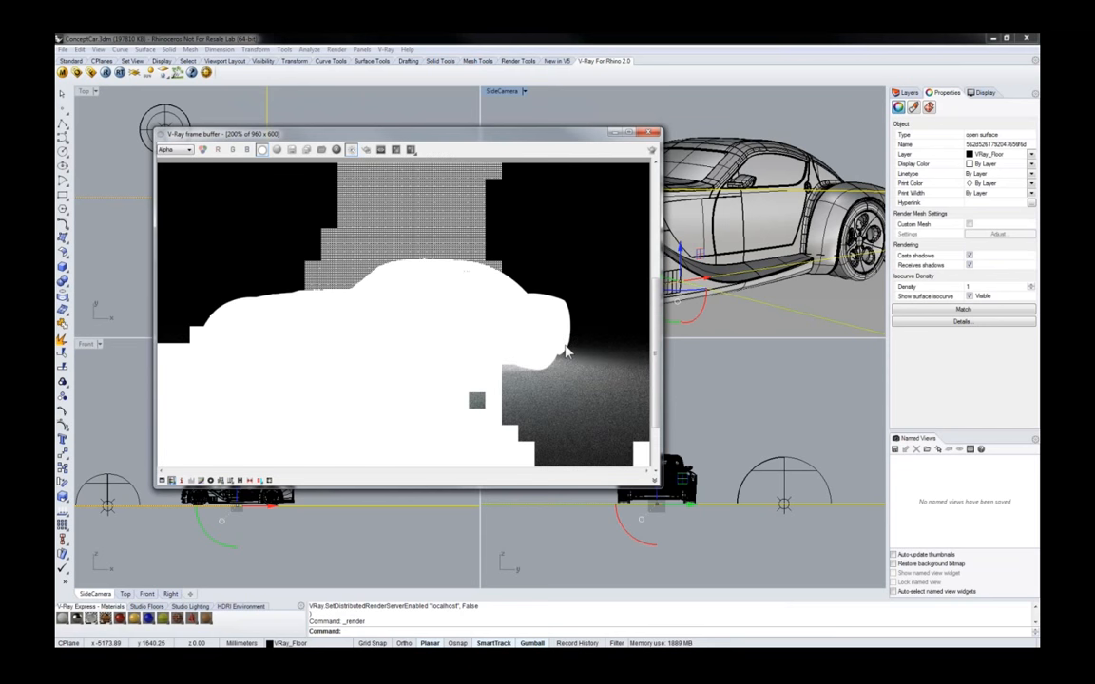
pyautogui.click(177, 152)
pyautogui.click(173, 160)
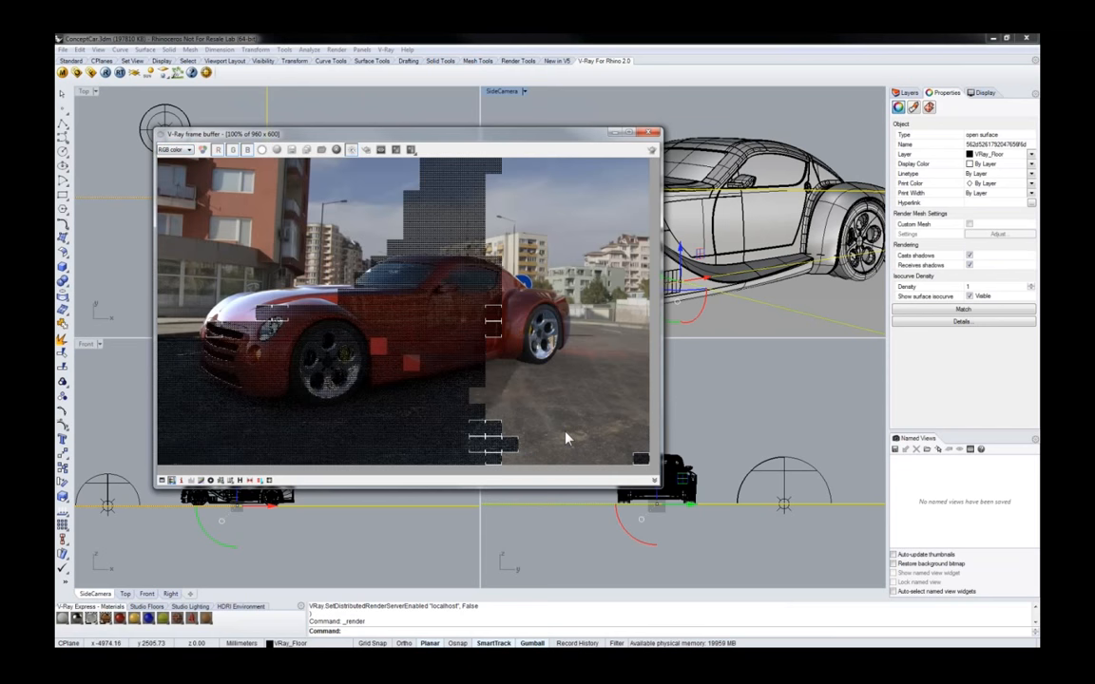